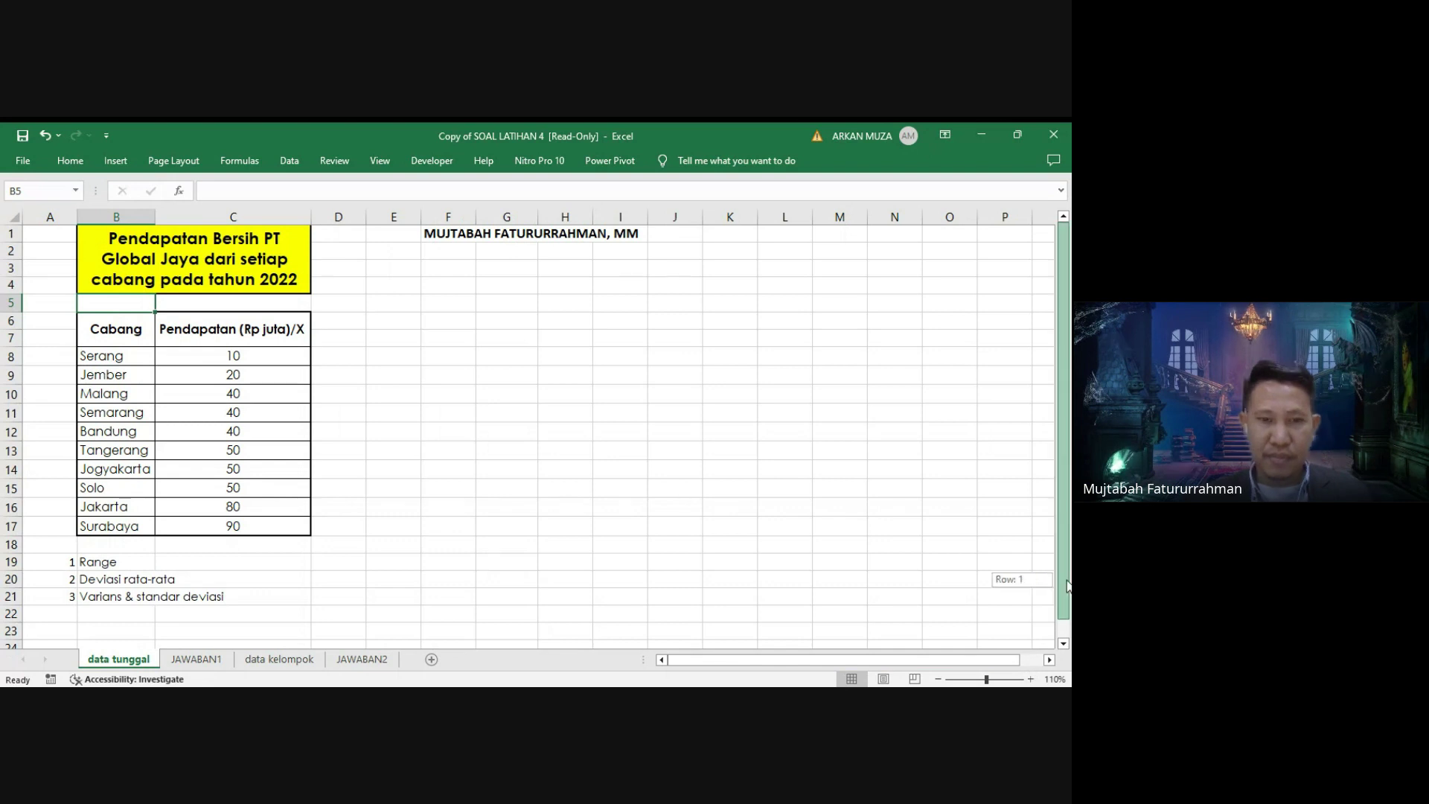
Review the exercise tables and questions on the data tunggal and data kelompok sheets, including the branch and income columns.
left_click_drag(1067, 586, 1065, 585)
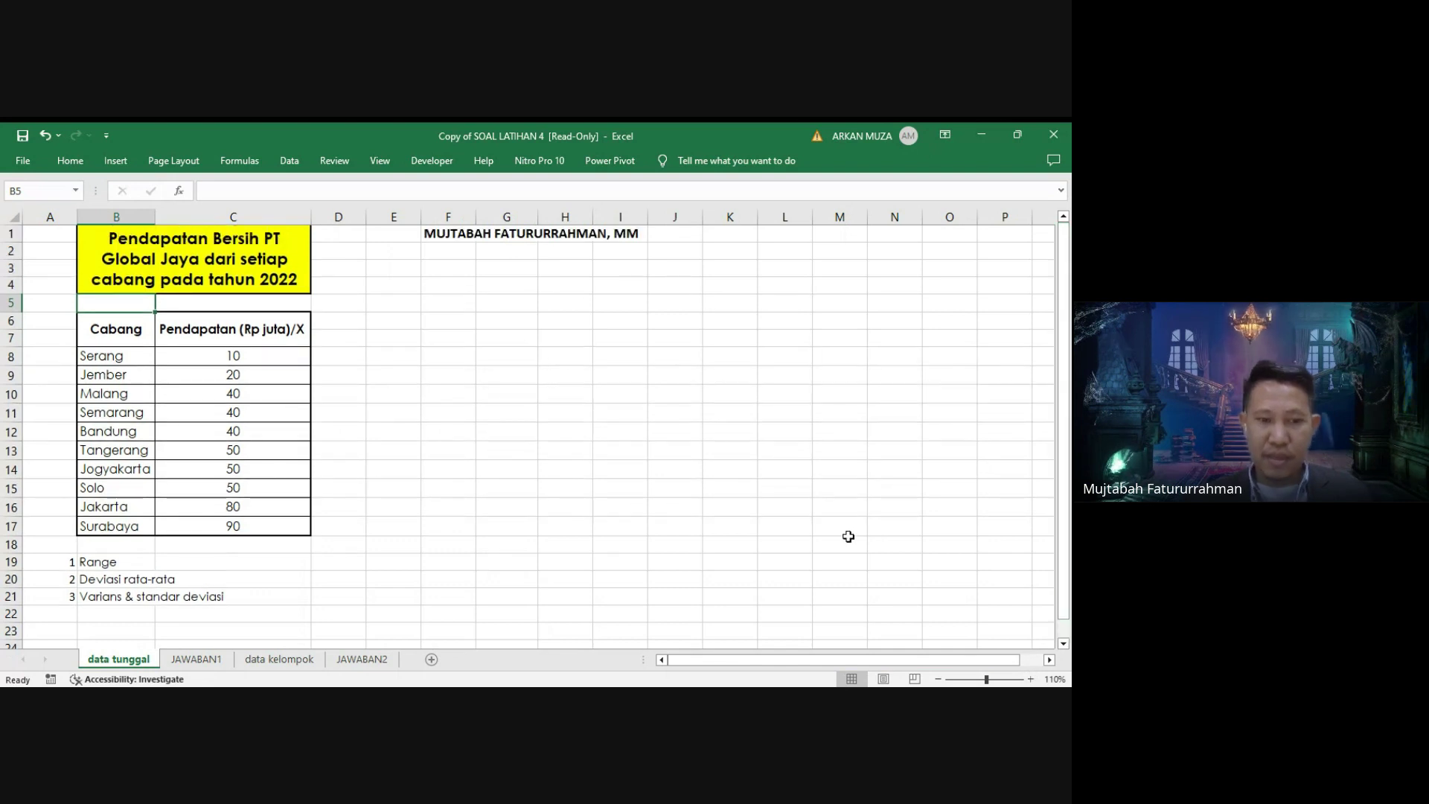
left_click(279, 659)
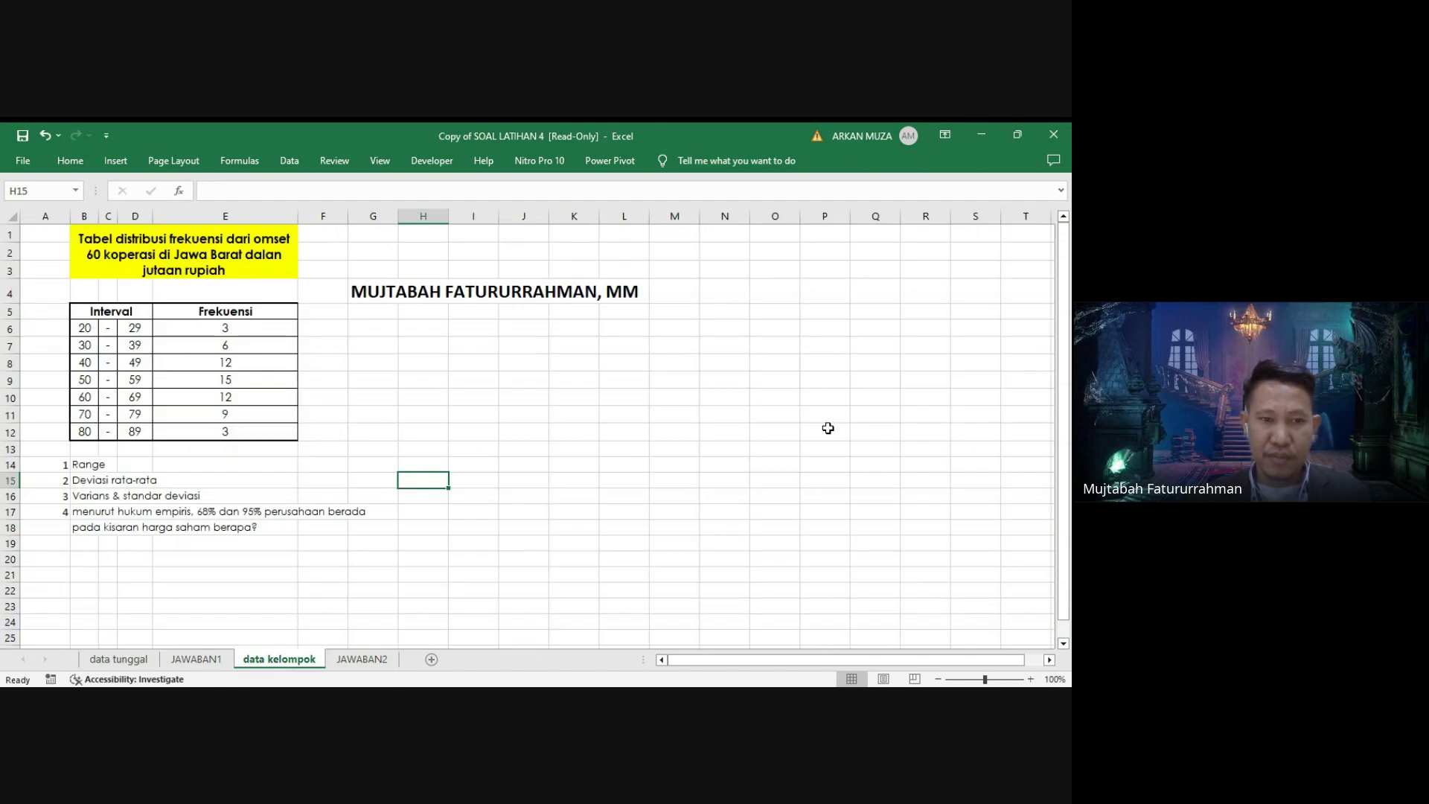
left_click_drag(1065, 404, 1067, 365)
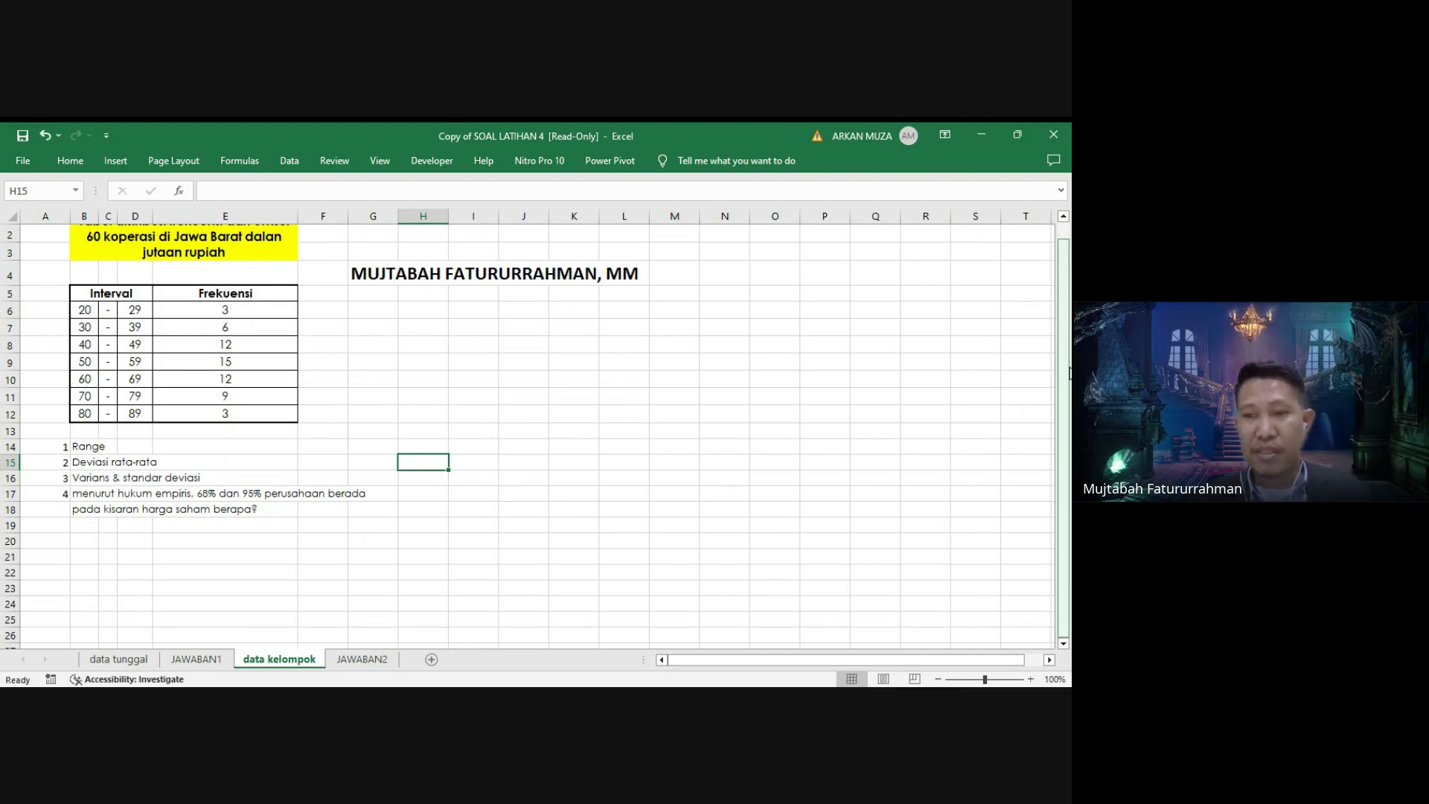
left_click_drag(1069, 372, 1068, 324)
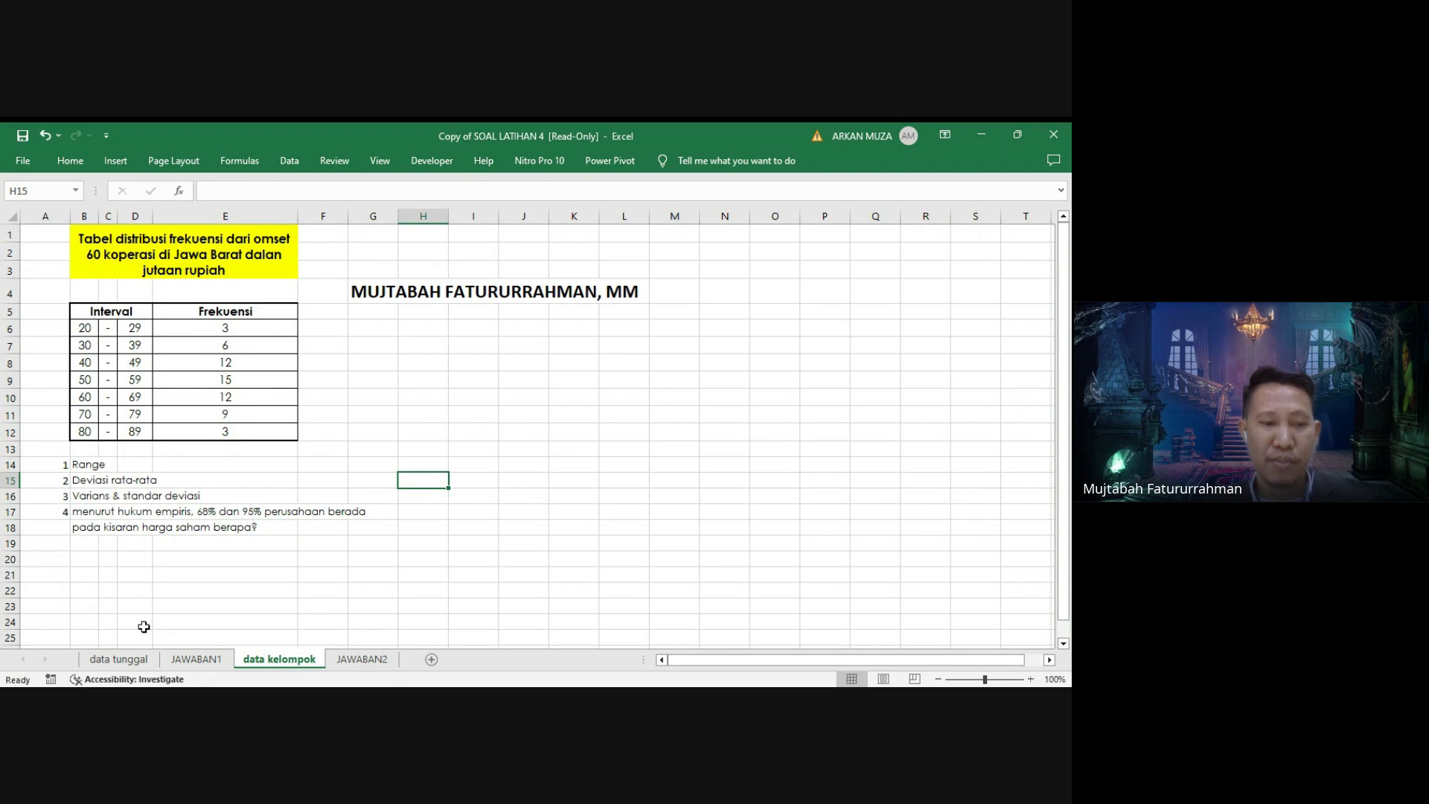
left_click(119, 659)
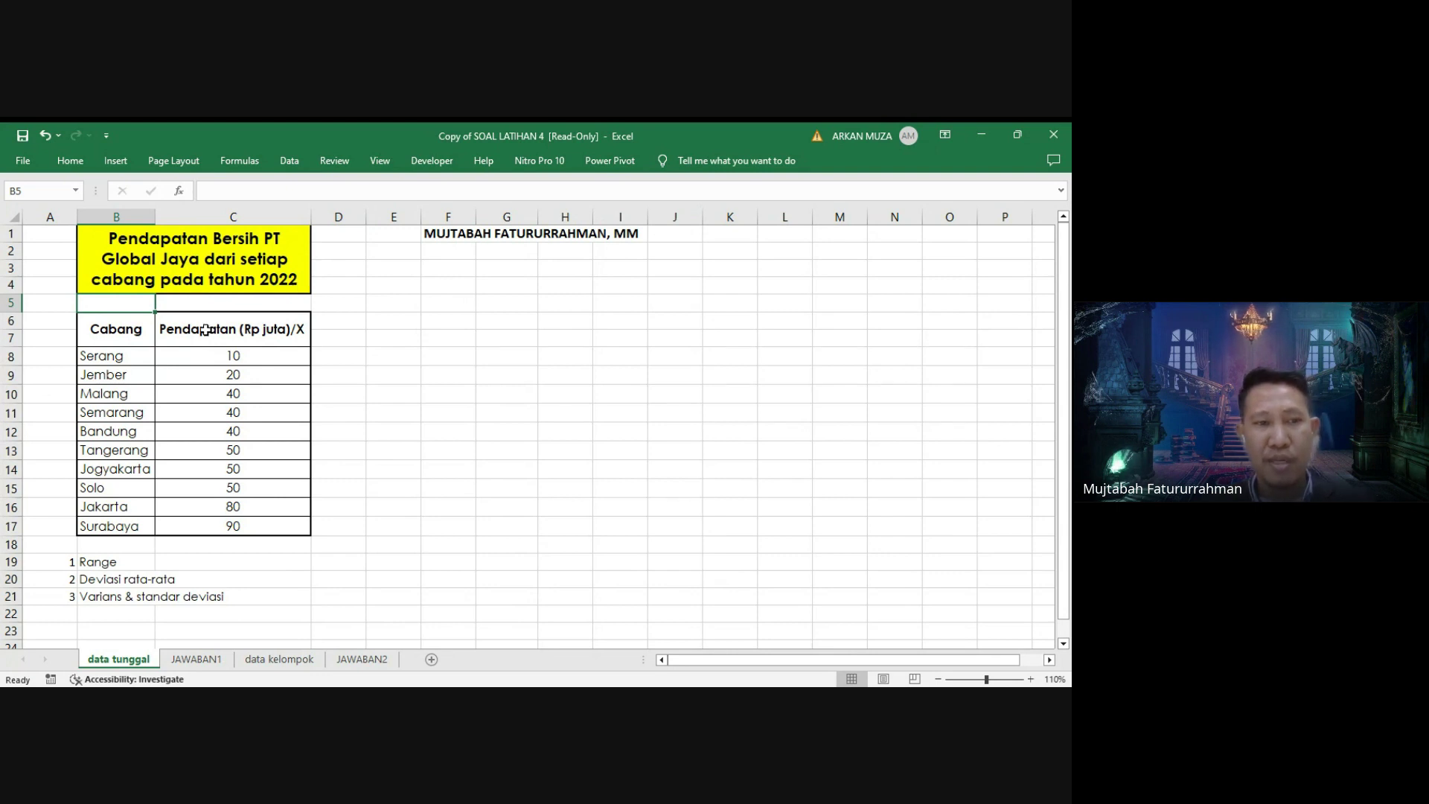
left_click_drag(114, 330, 121, 526)
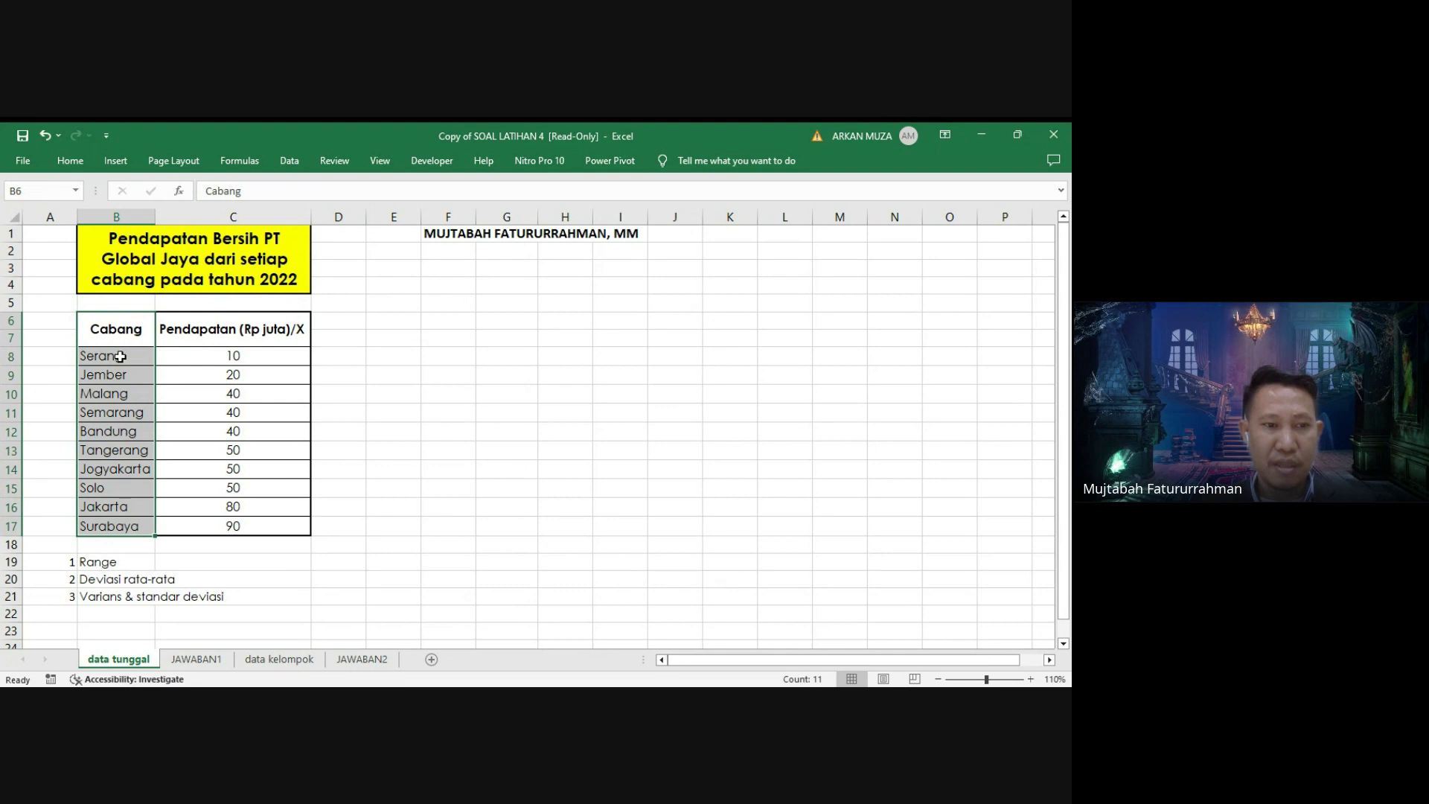
left_click_drag(121, 357, 130, 537)
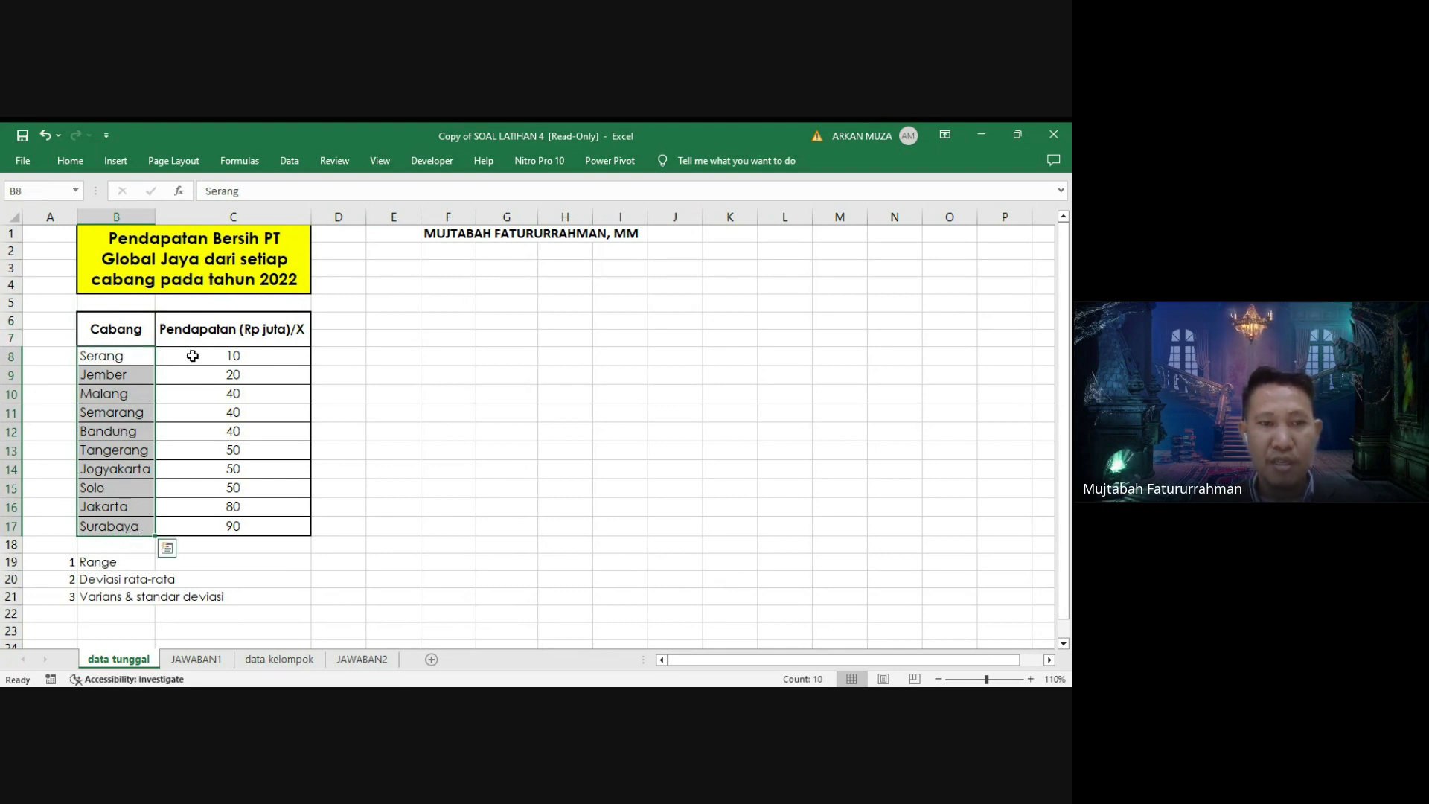
left_click_drag(192, 355, 249, 518)
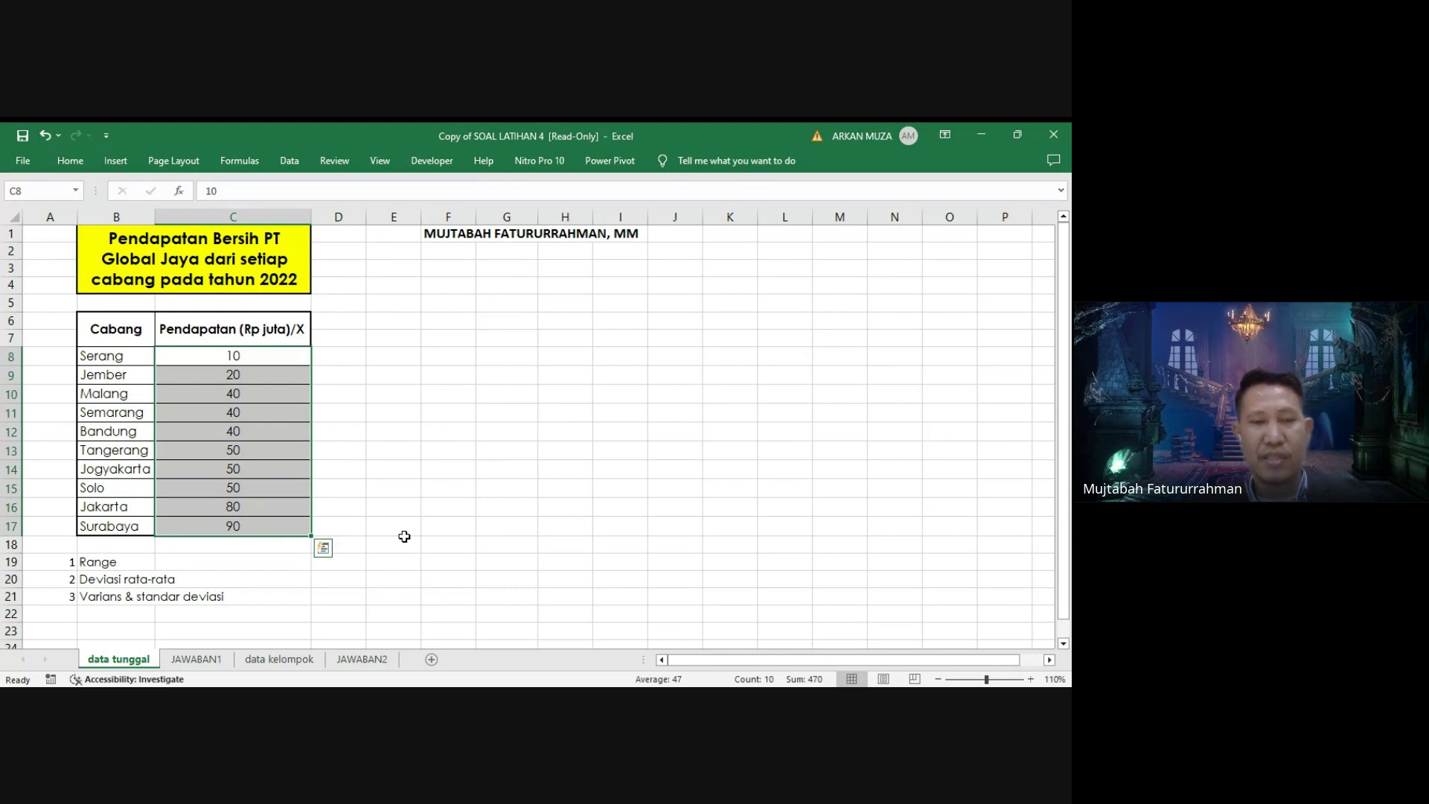
On the JAWABAN1 sheet, change the year in the table title to 2022.
left_click(207, 665)
left_click_drag(1066, 392, 1068, 389)
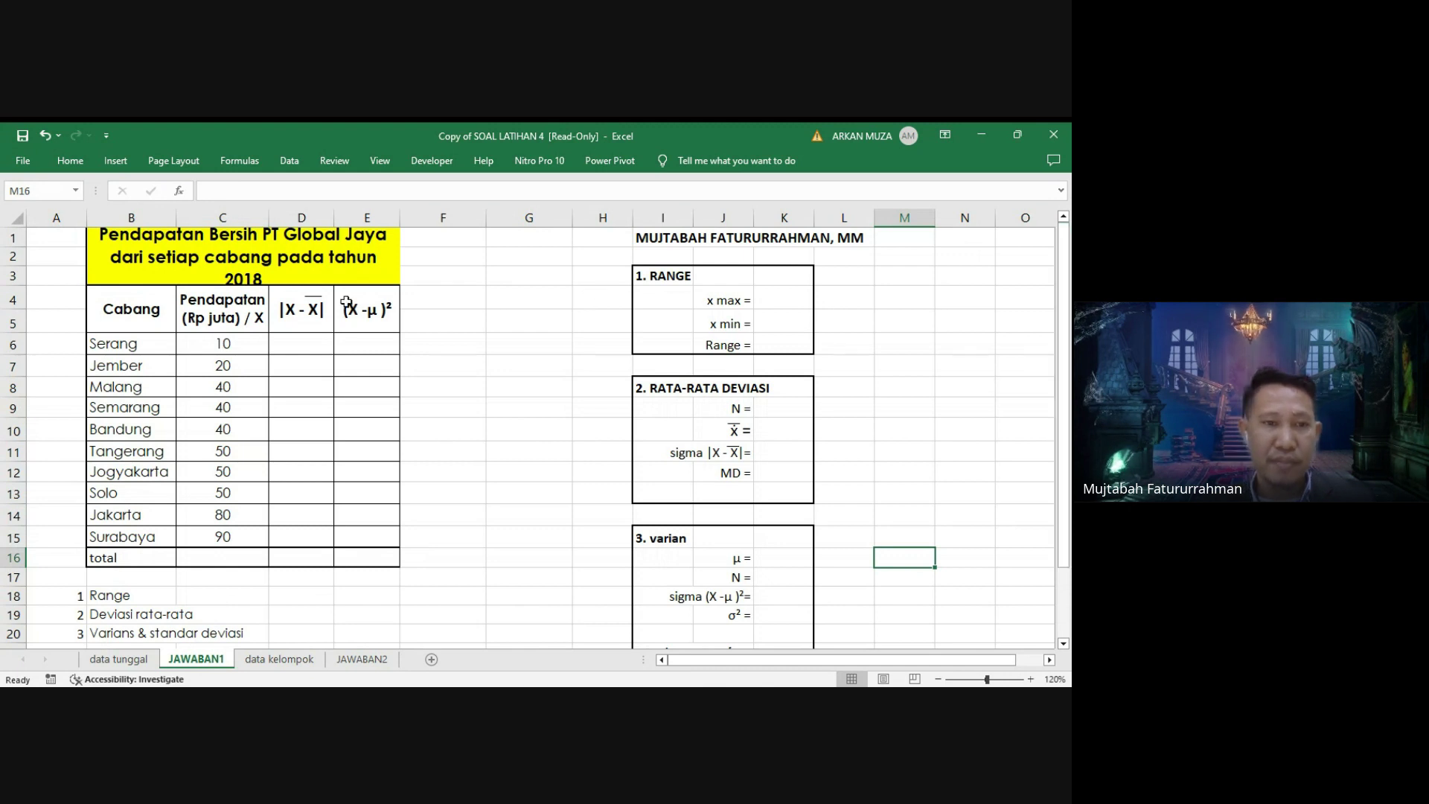
double_click(293, 278)
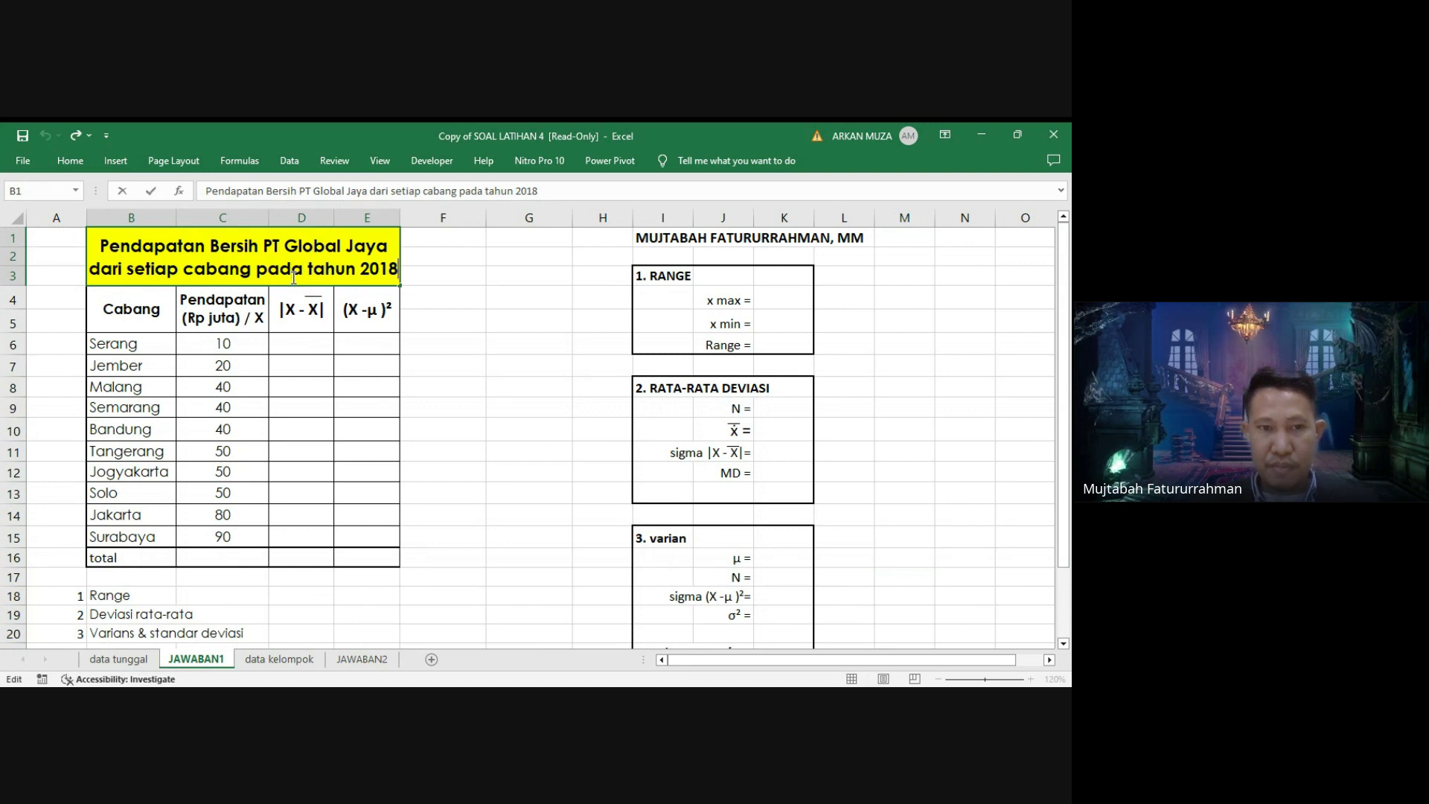
key("End")
key("BackSpace")
key("BackSpace")
type("22")
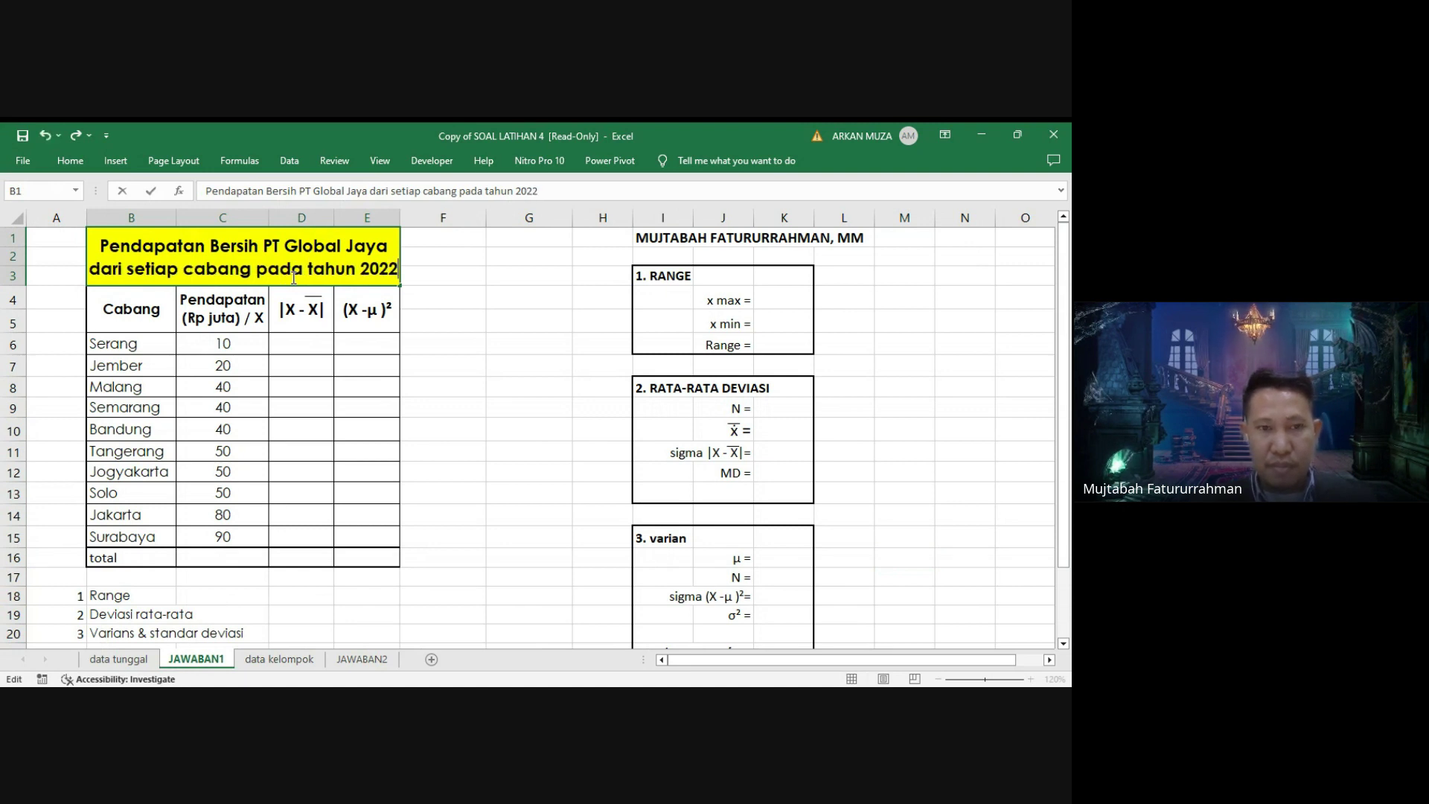
key("Return")
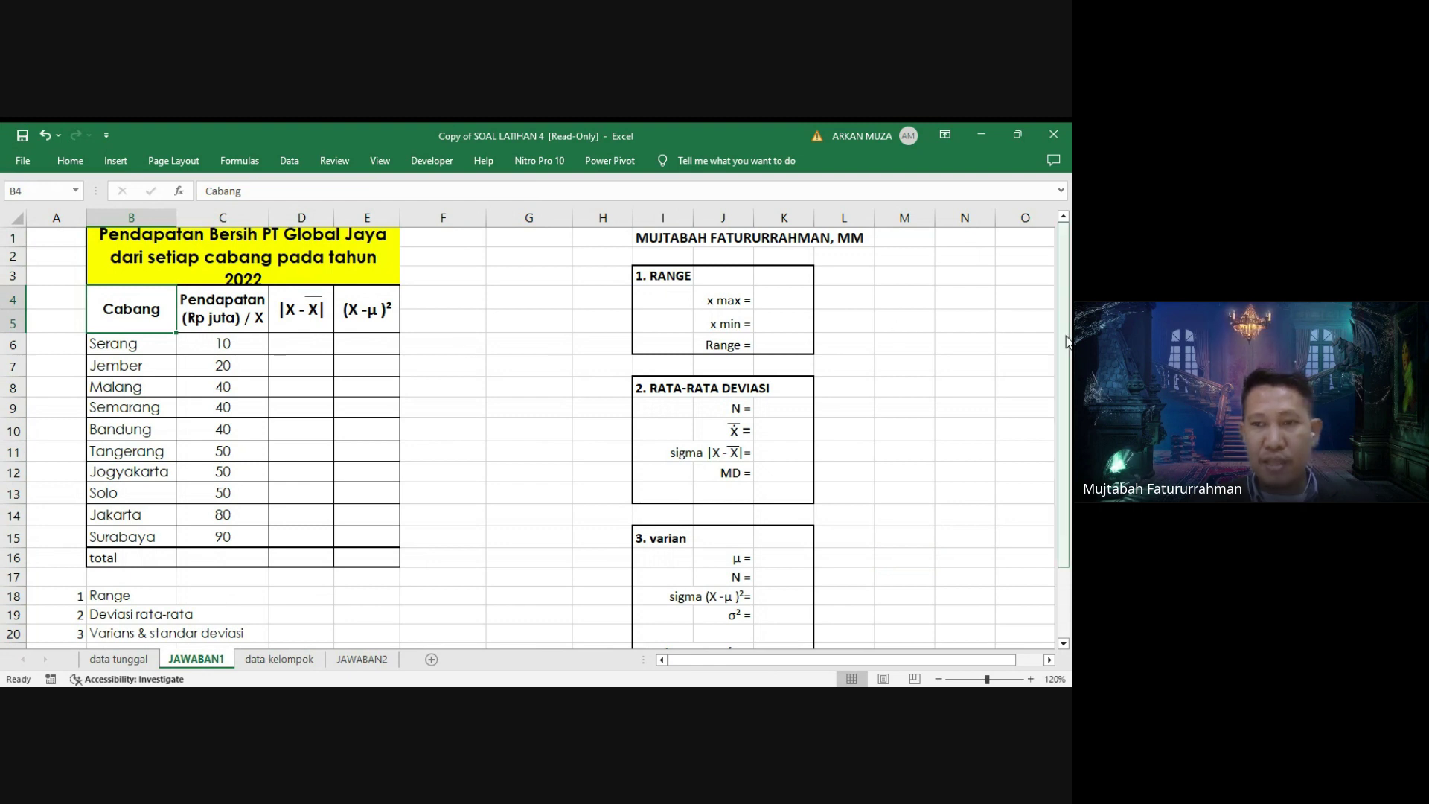
left_click_drag(1067, 350, 1067, 350)
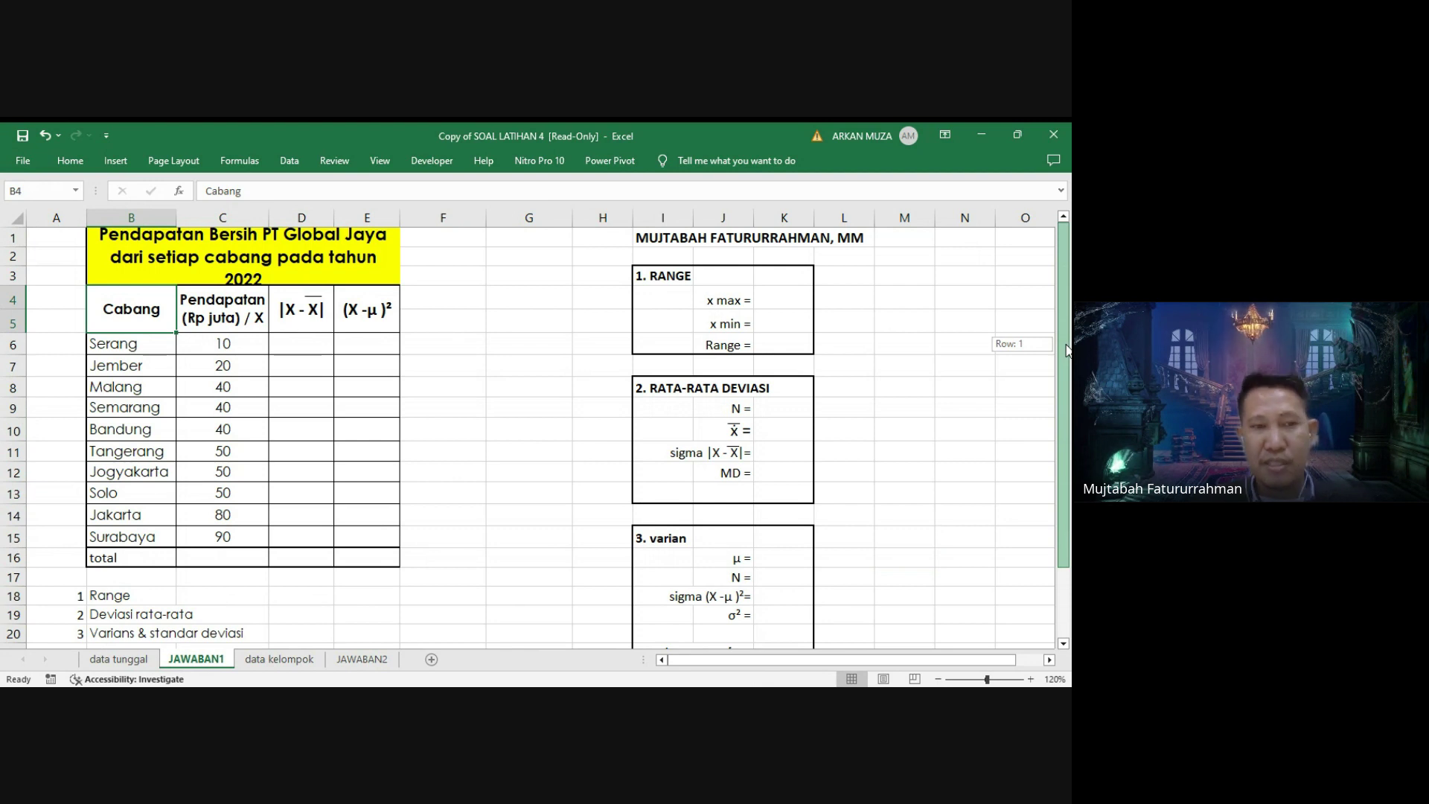
left_click_drag(1066, 349, 1066, 349)
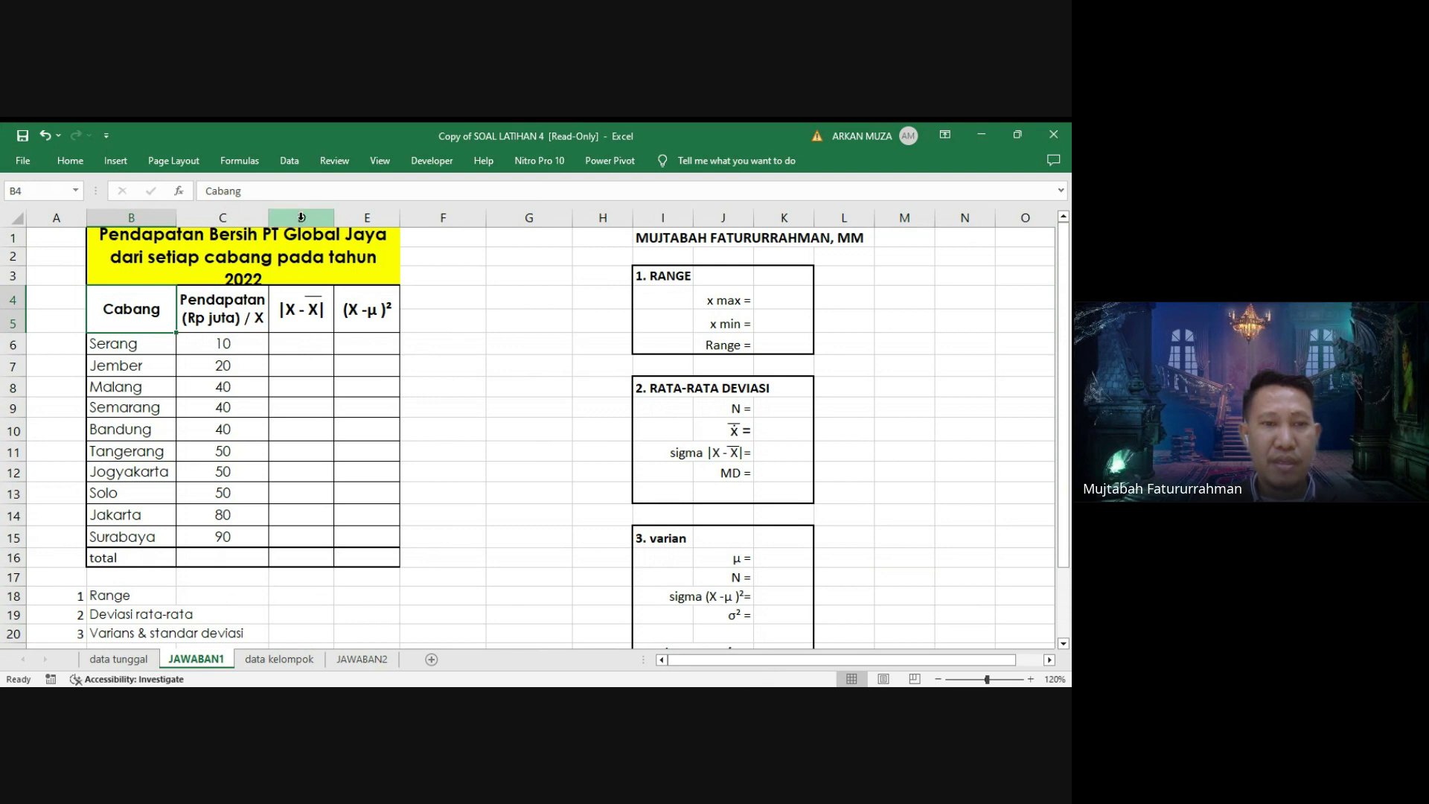
left_click_drag(301, 217, 367, 220)
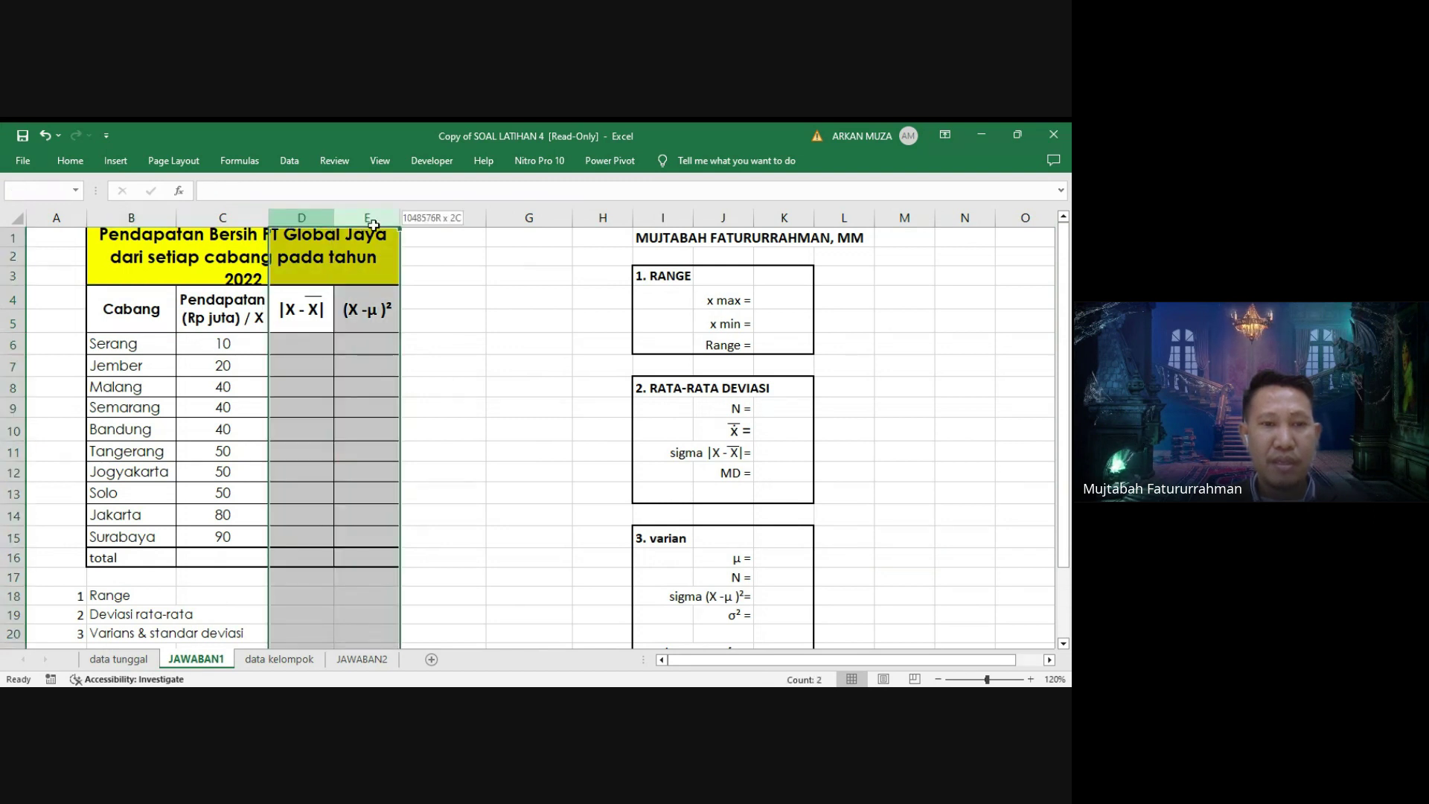
left_click(517, 353)
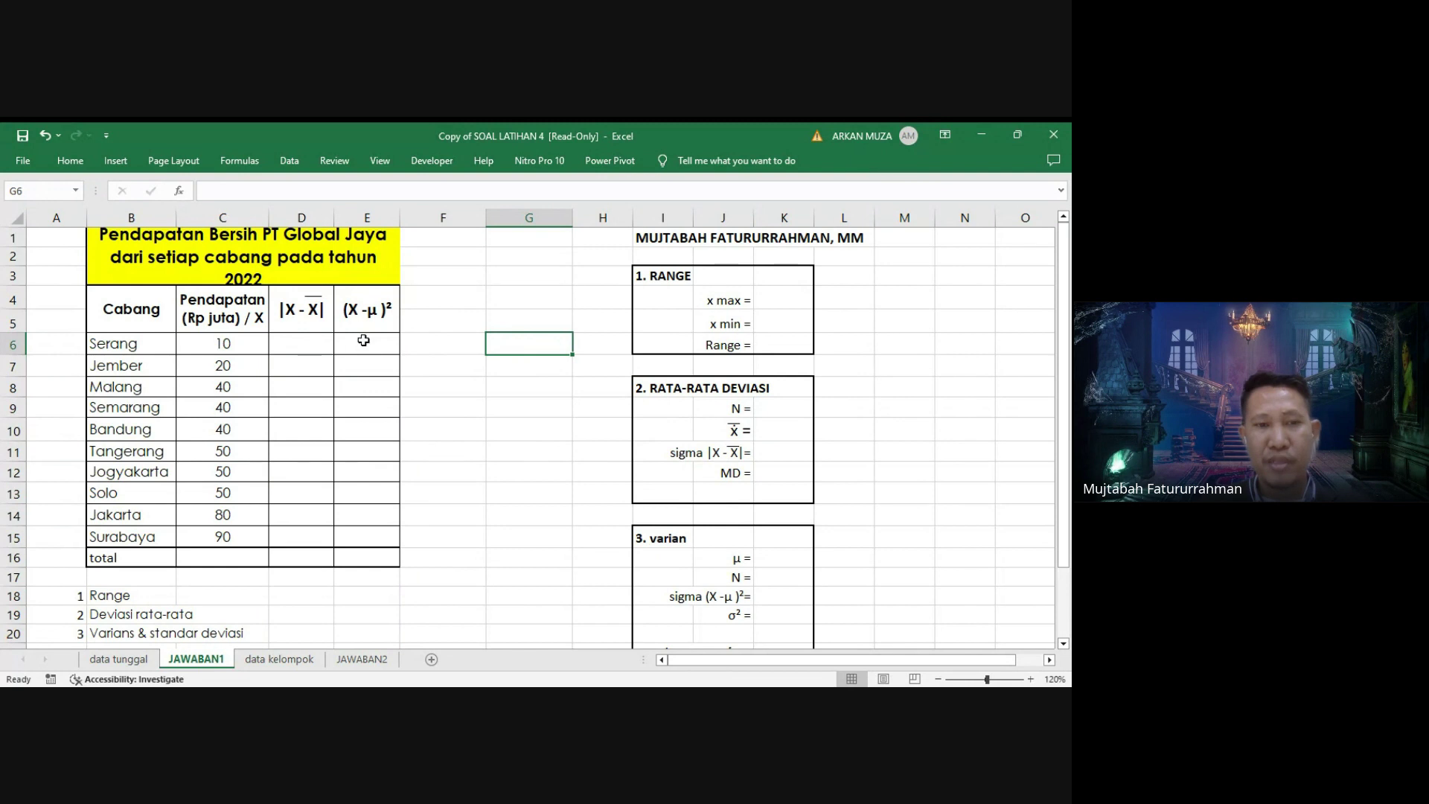
left_click(297, 342)
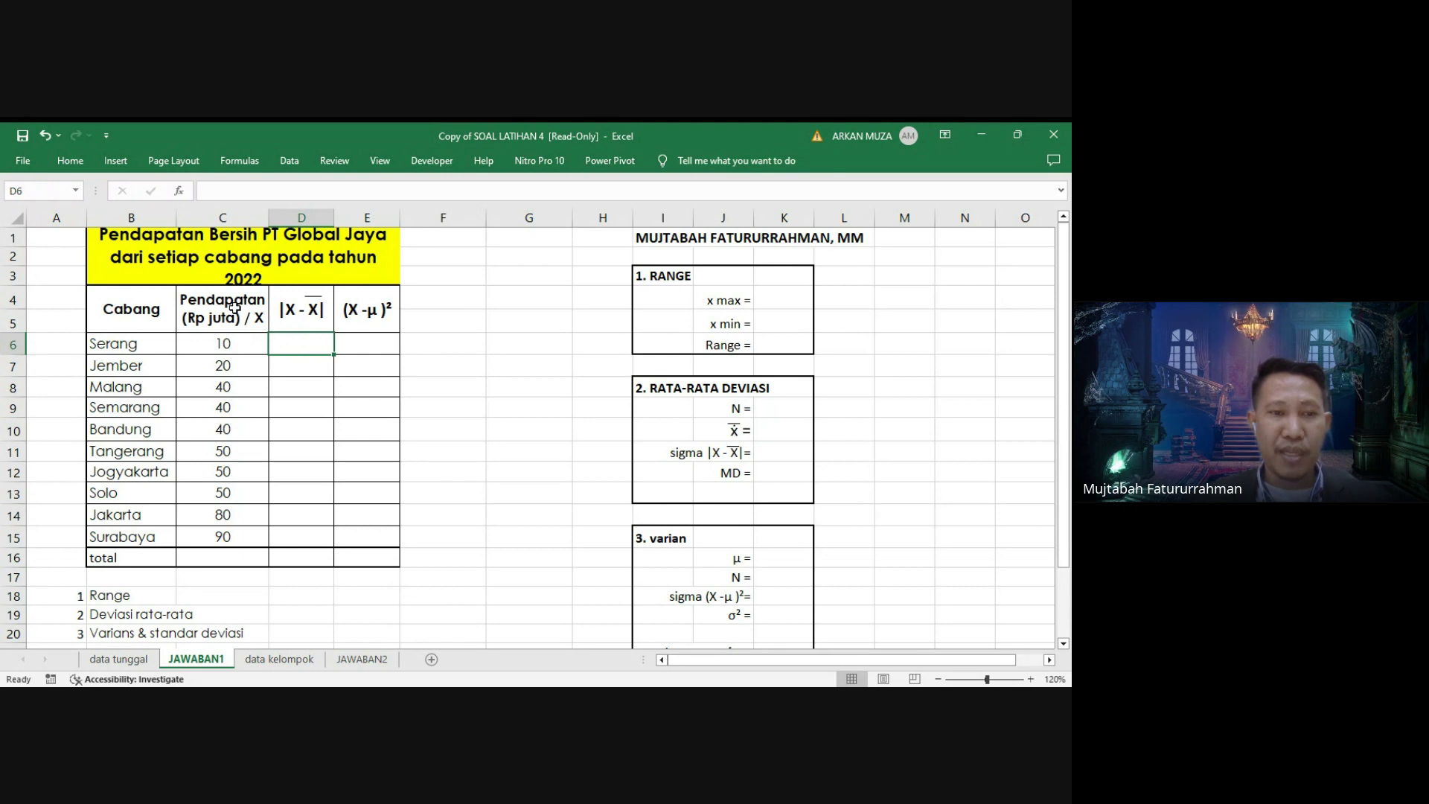
left_click_drag(235, 307, 245, 533)
Calculate the average of the income values C6:C15 in cell C16 of the total row with the AVERAGE function.
left_click(230, 560)
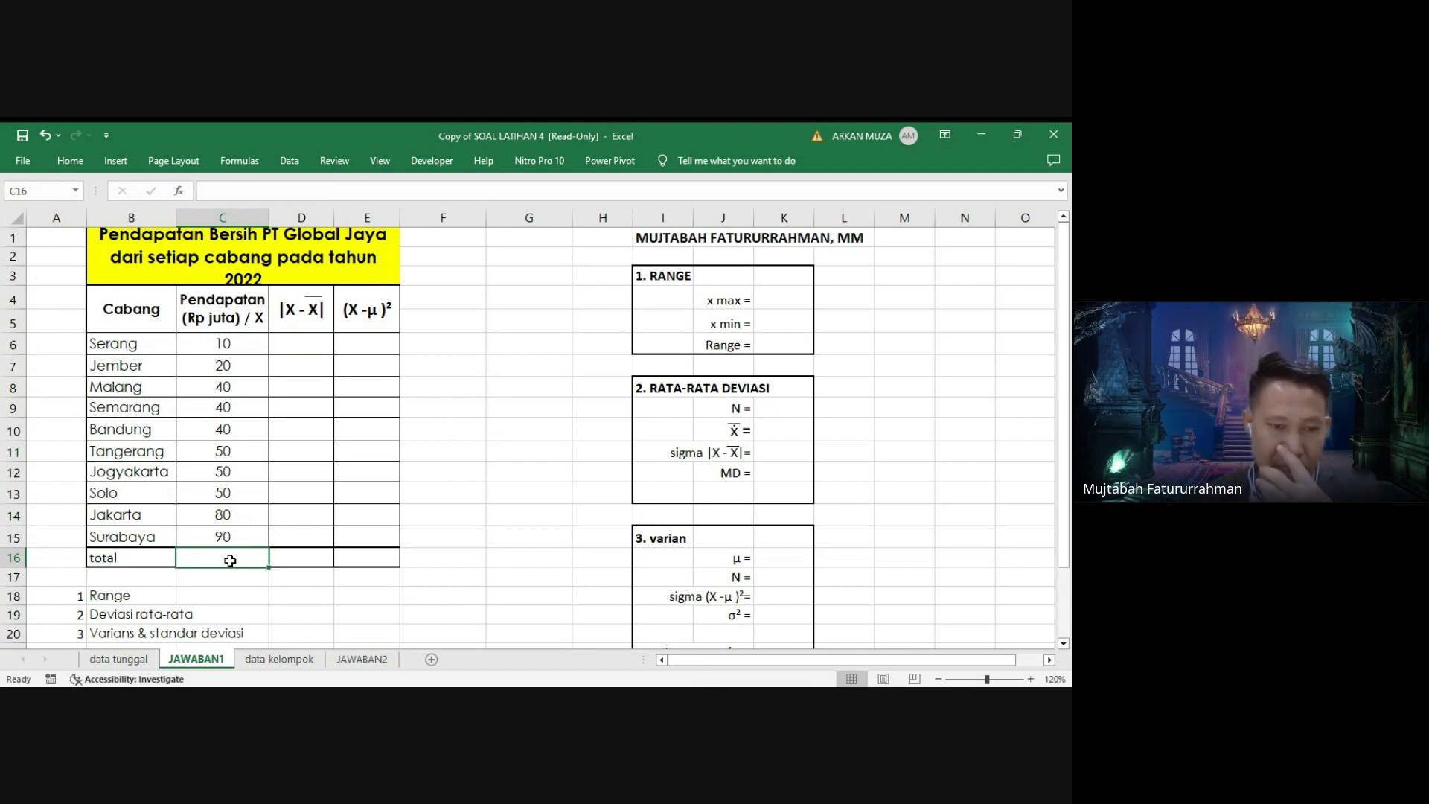
type("=")
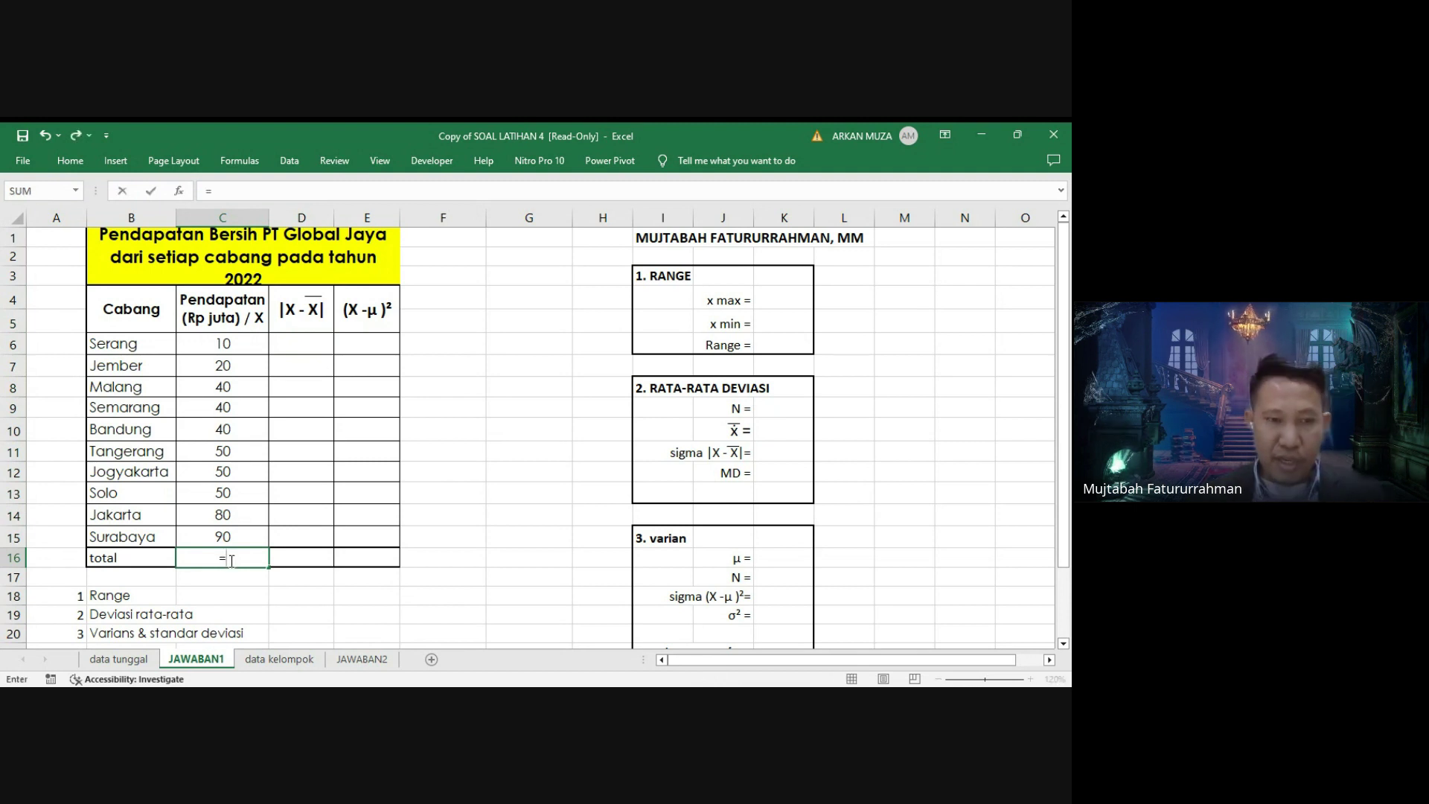
type("AV")
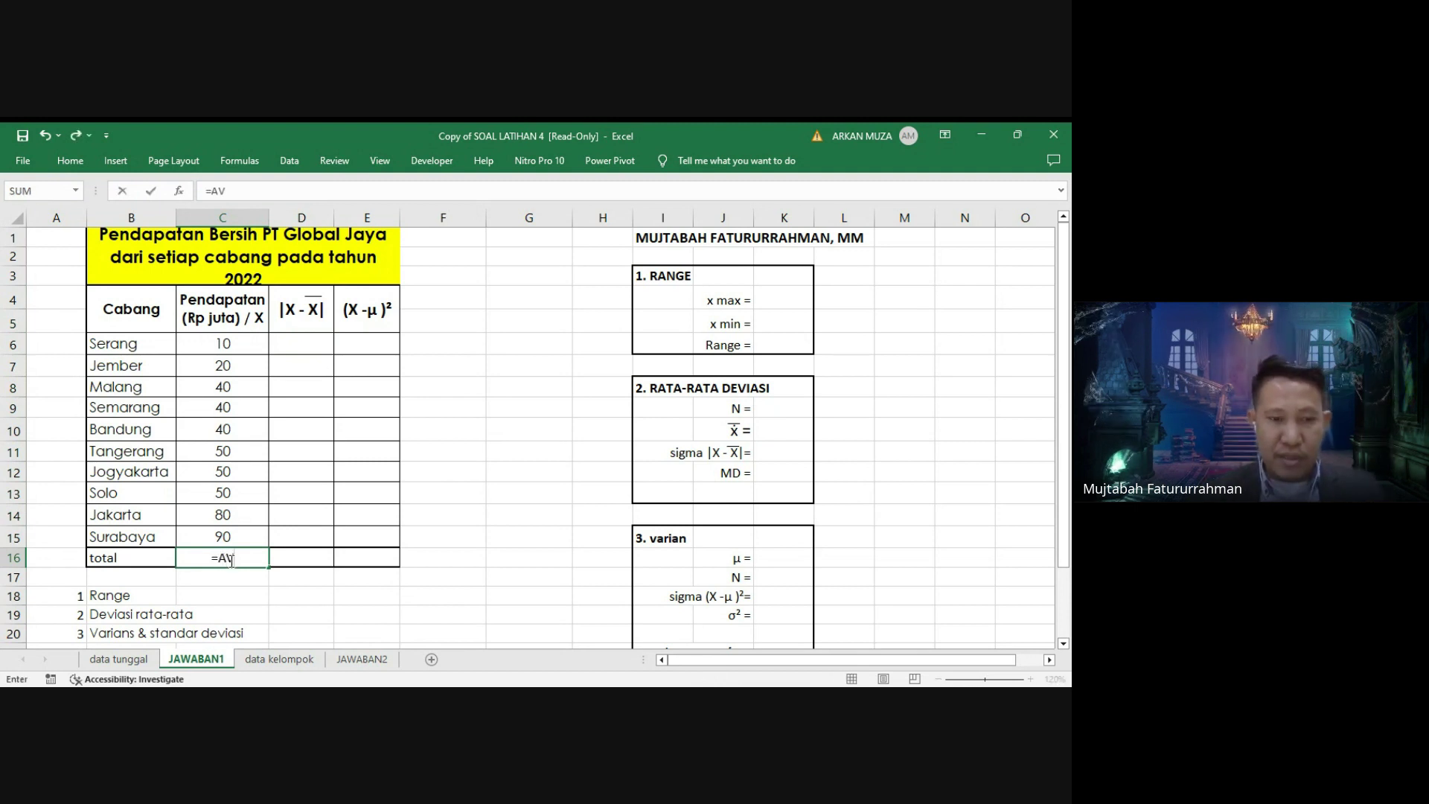
type("AREE")
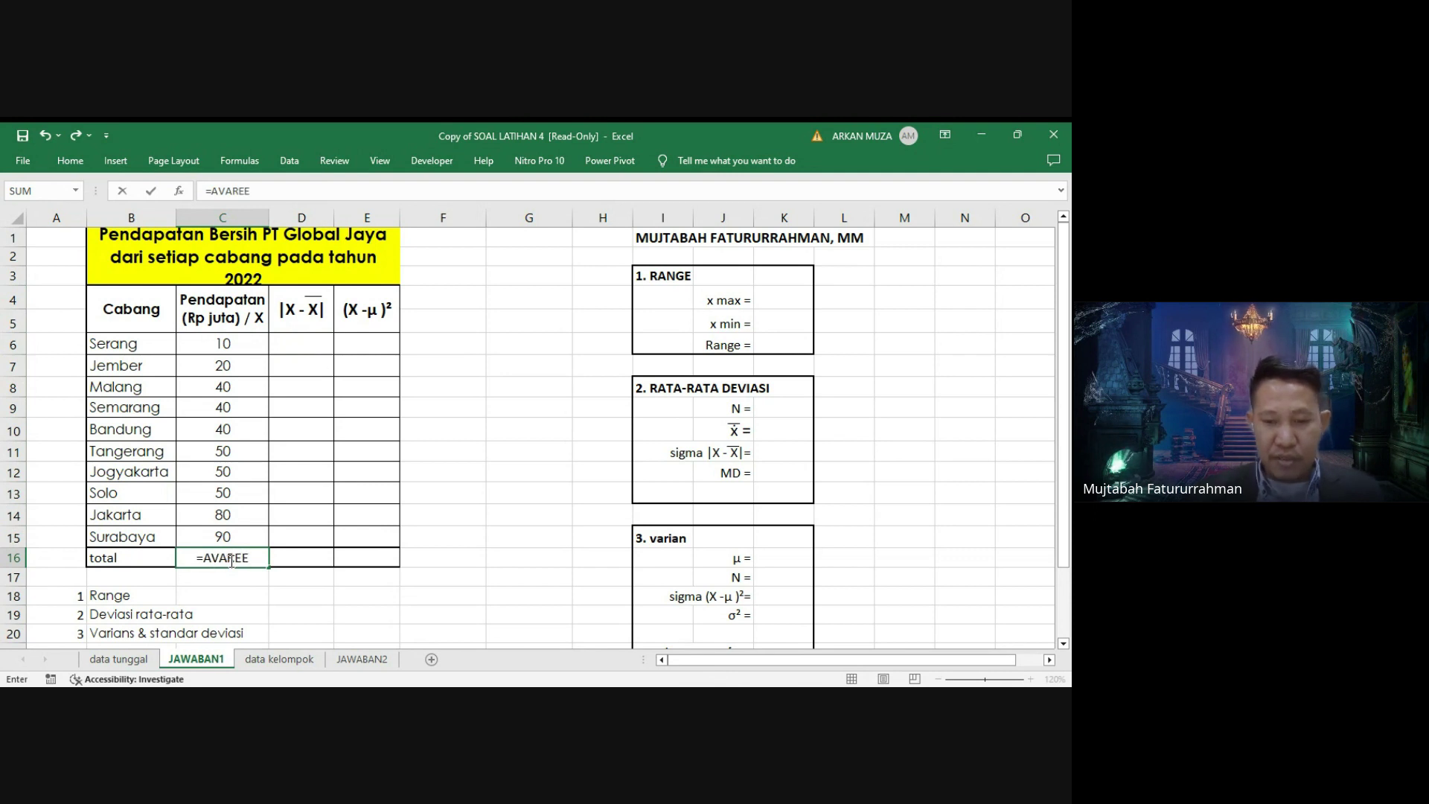
key("BackSpace")
key("BackSpace")
key("BackSpace")
key("BackSpace")
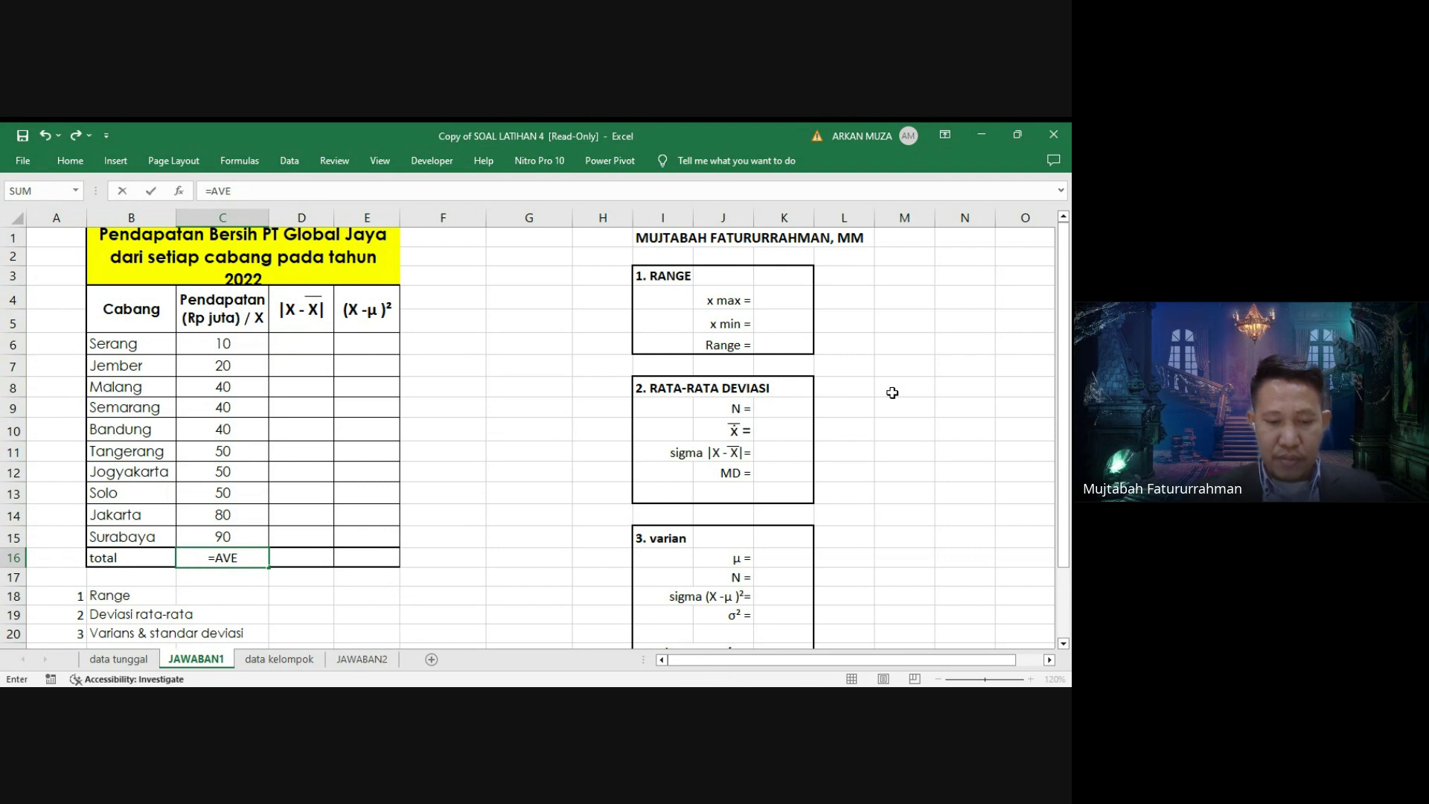
type("ERAGE")
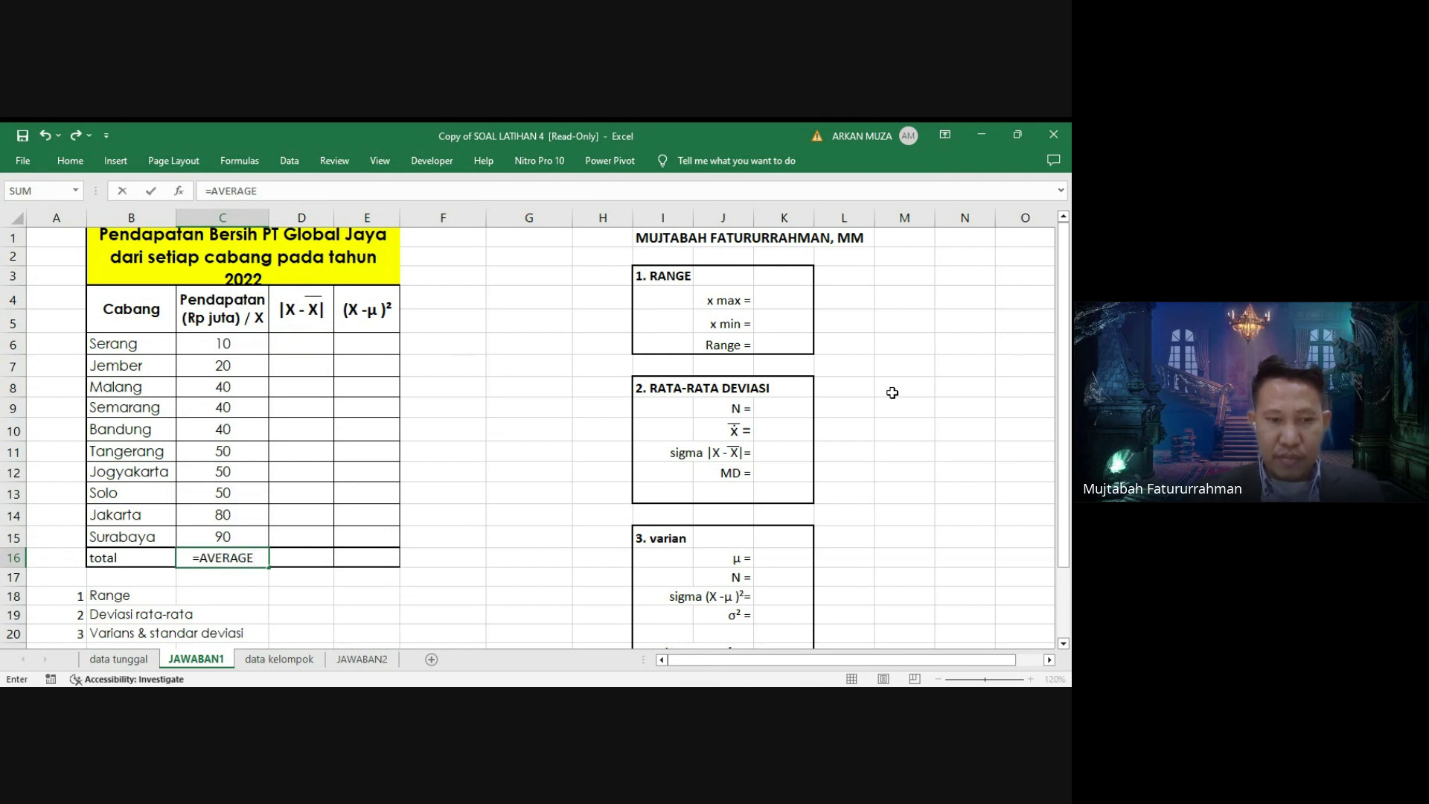
type("(")
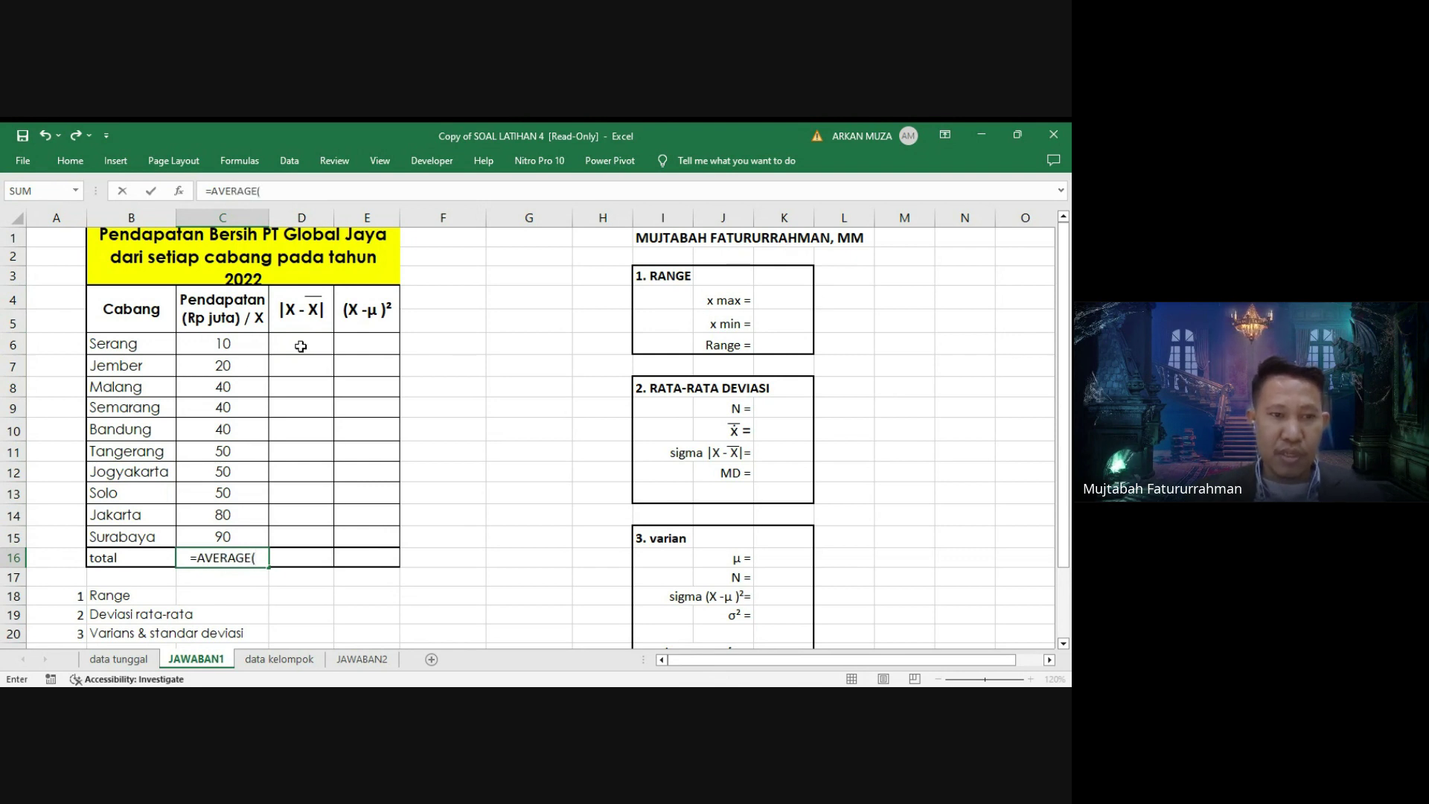
left_click_drag(246, 345, 240, 531)
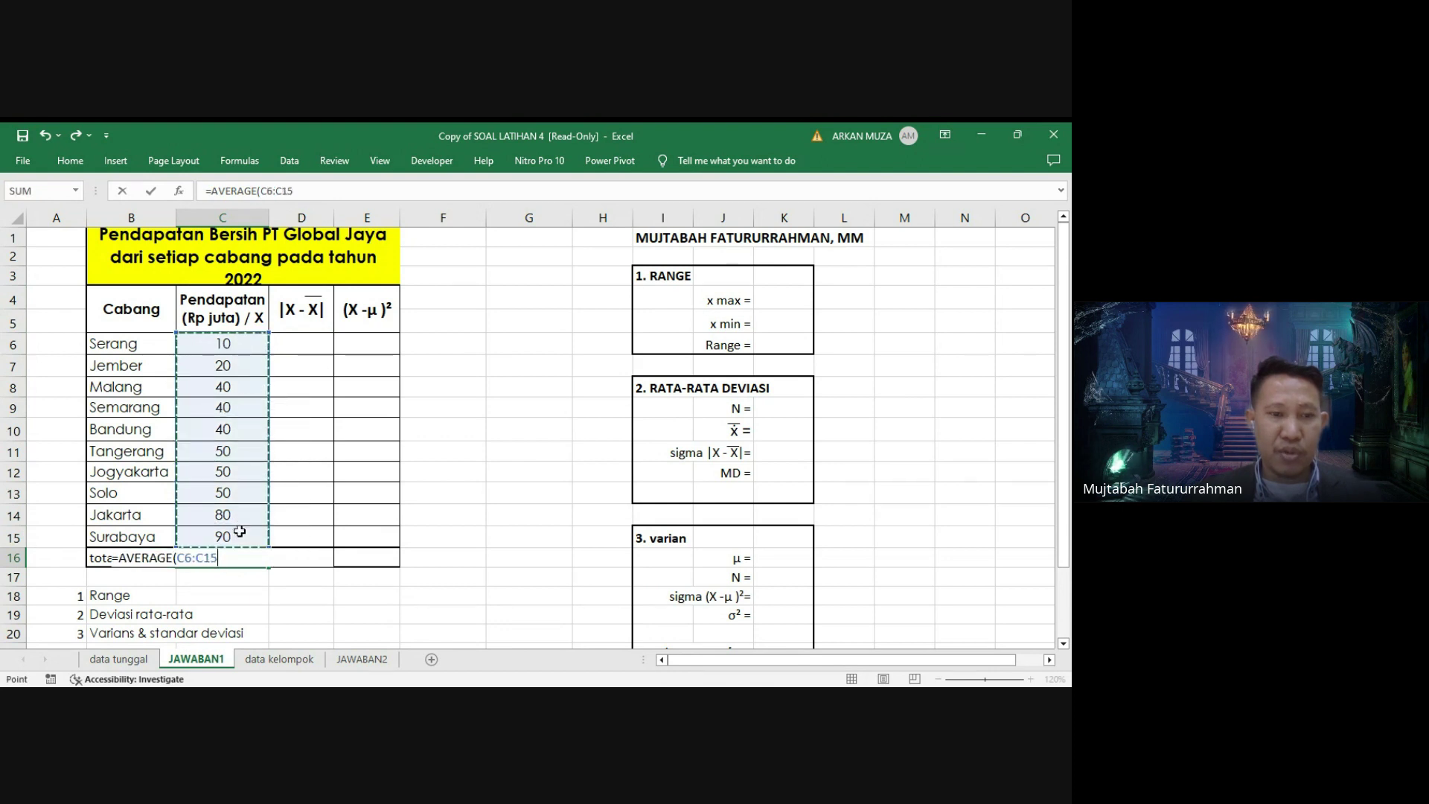
key("Return")
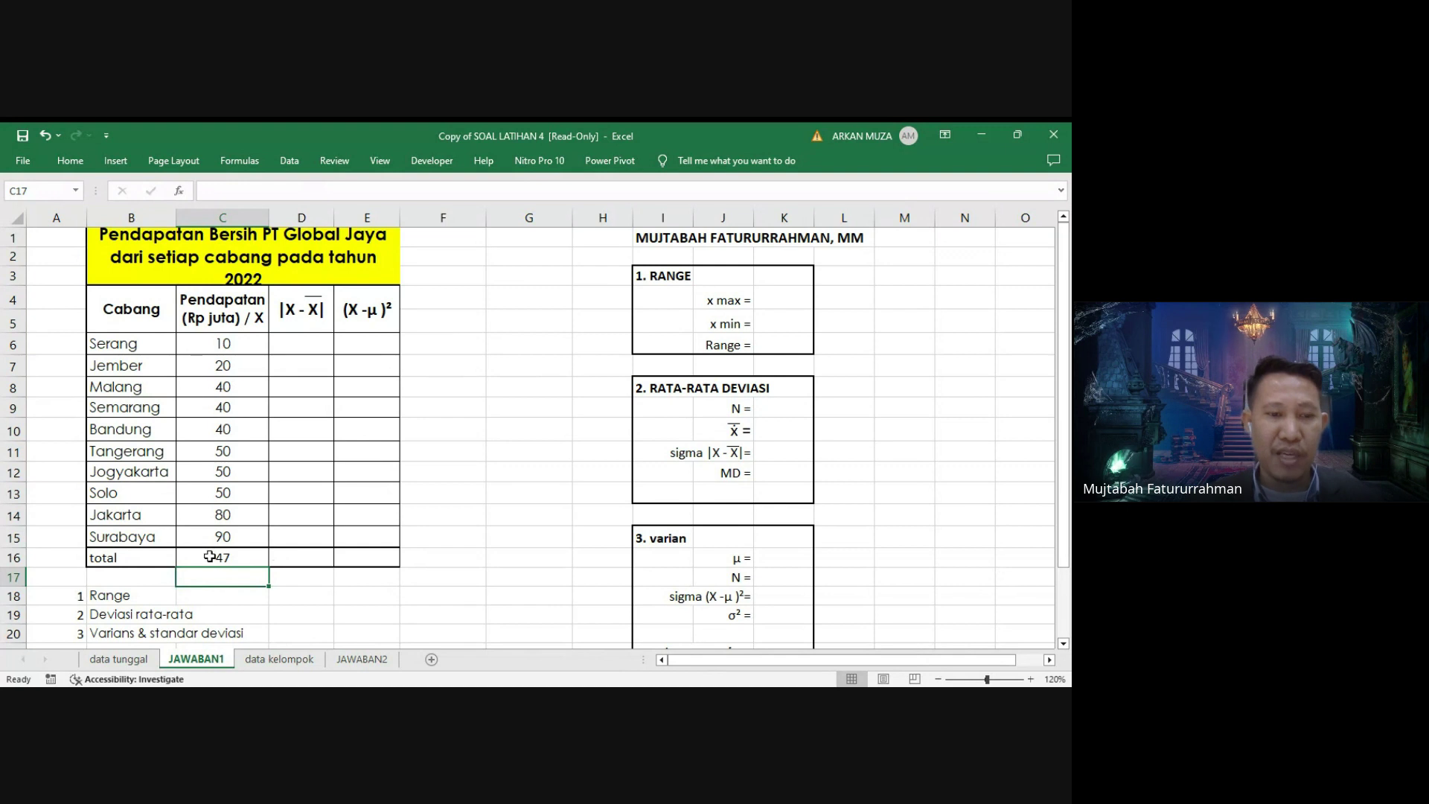
Enter the formula =ABS(C6-C16) in D6 to compute Serang's absolute deviation from the mean.
left_click(299, 344)
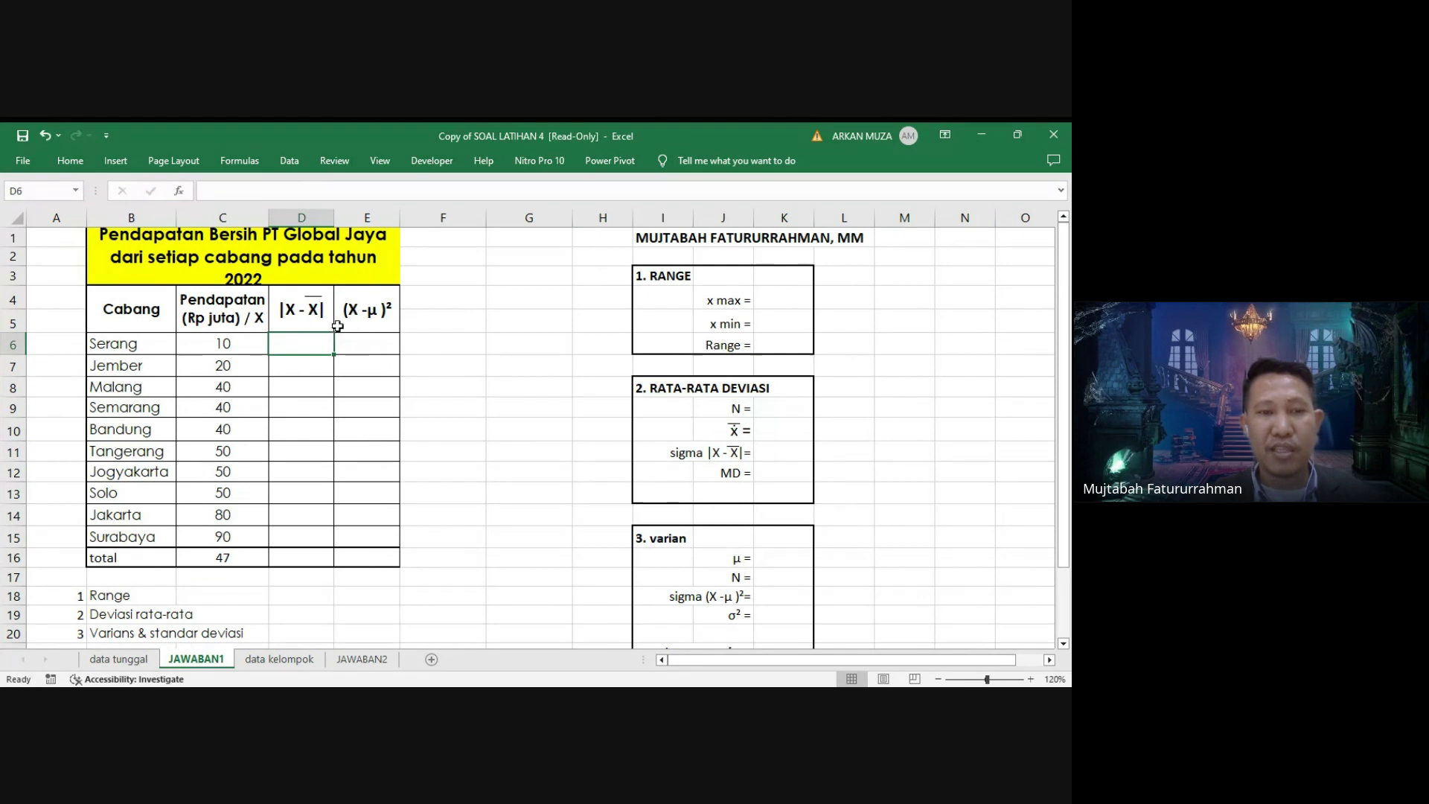
type("=")
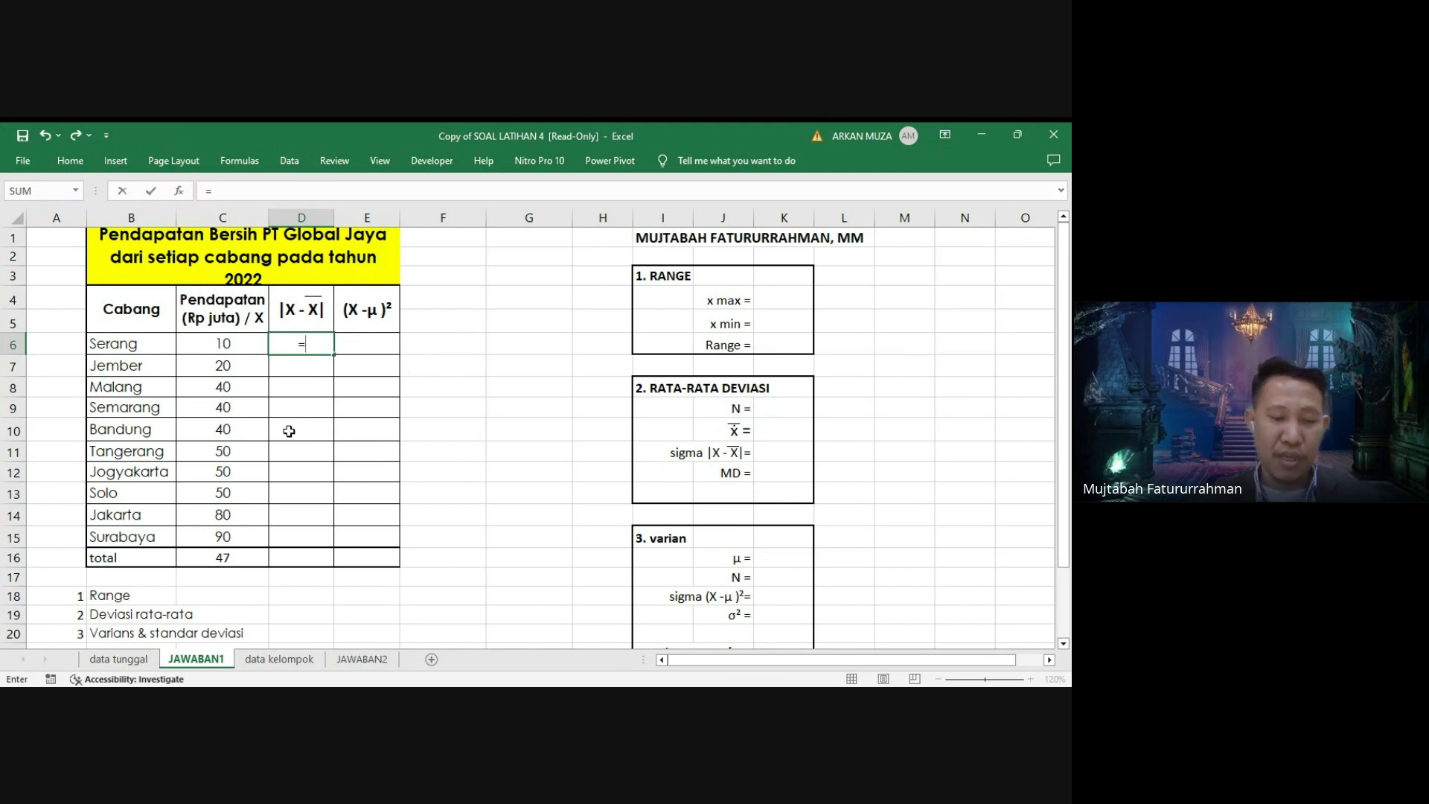
type("ABS")
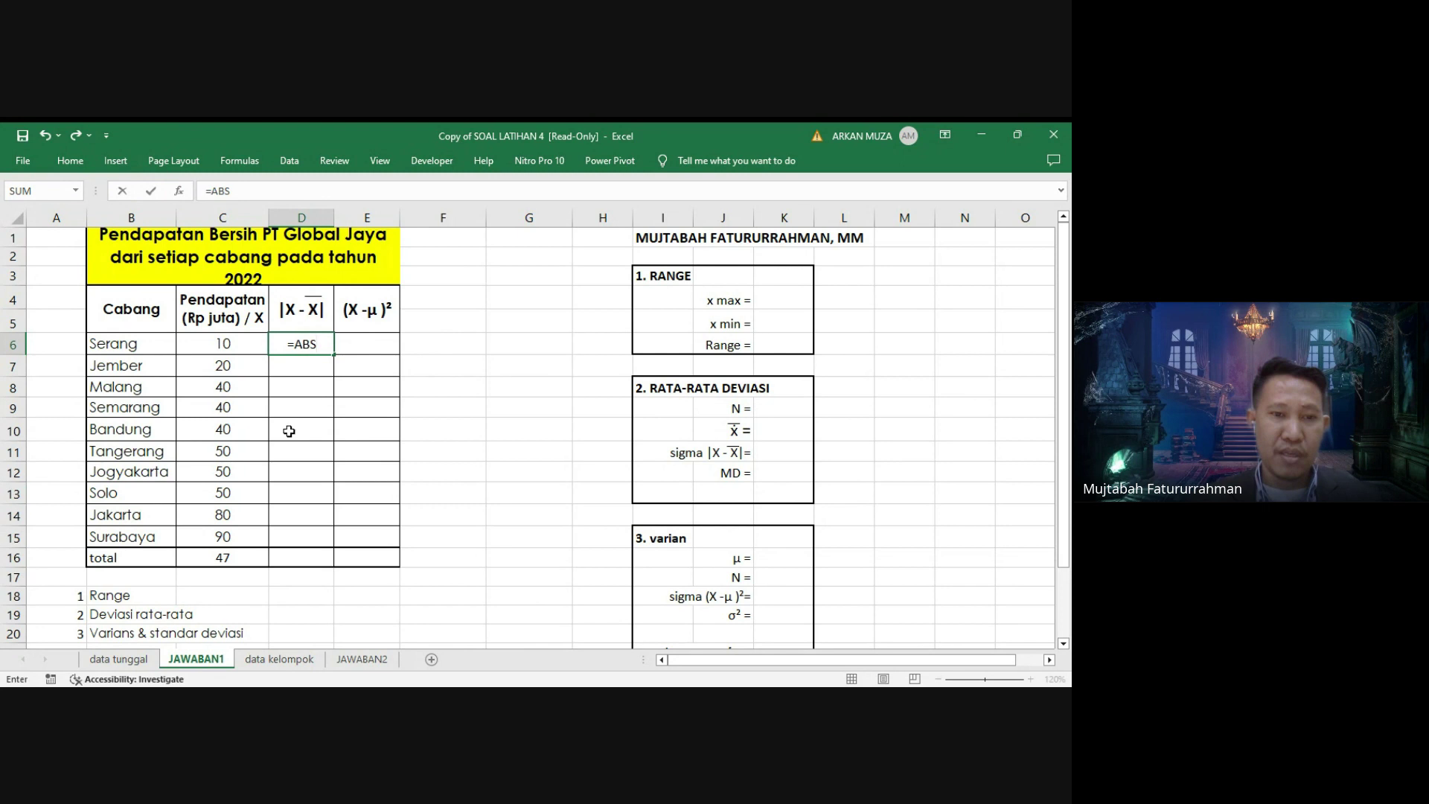
type("(")
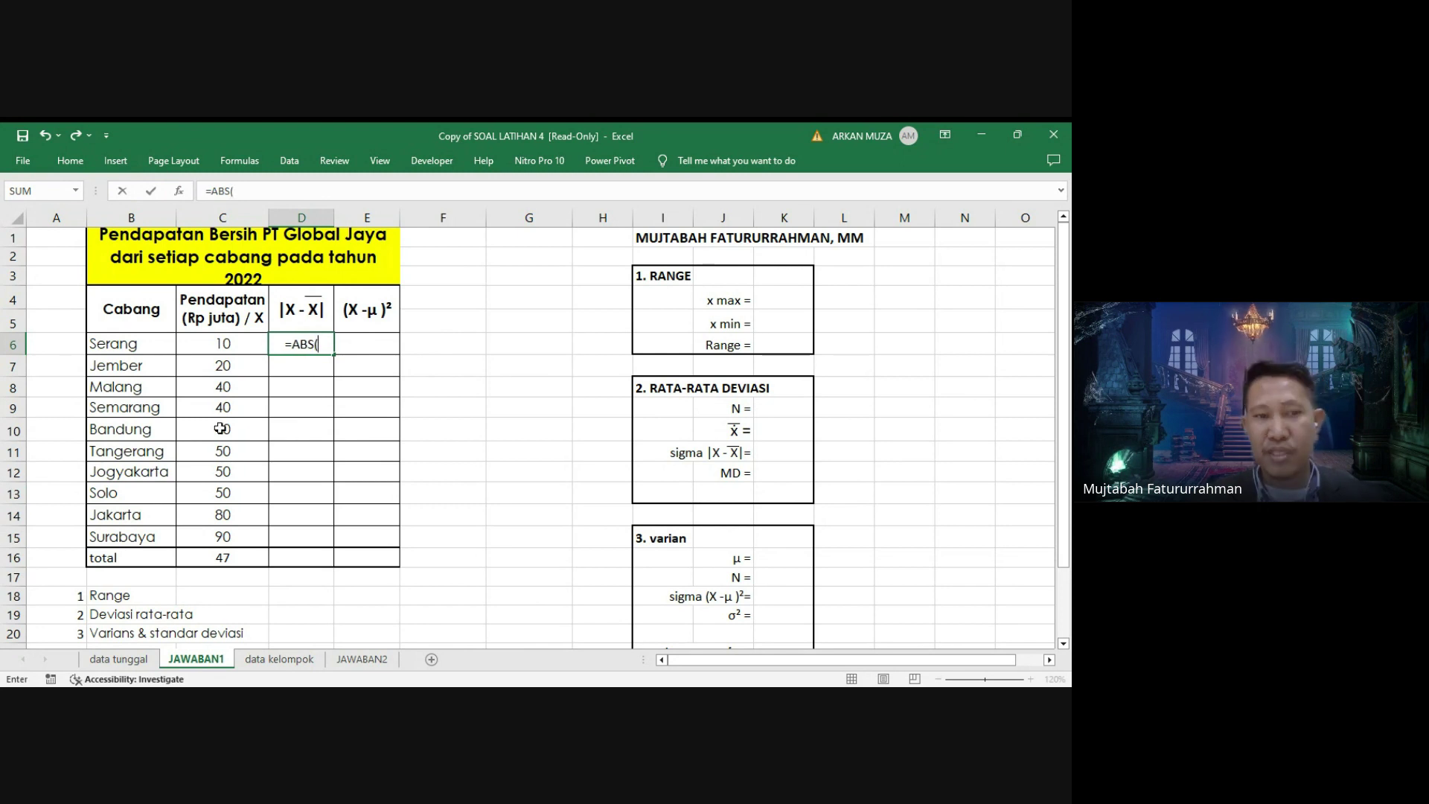
left_click(227, 344)
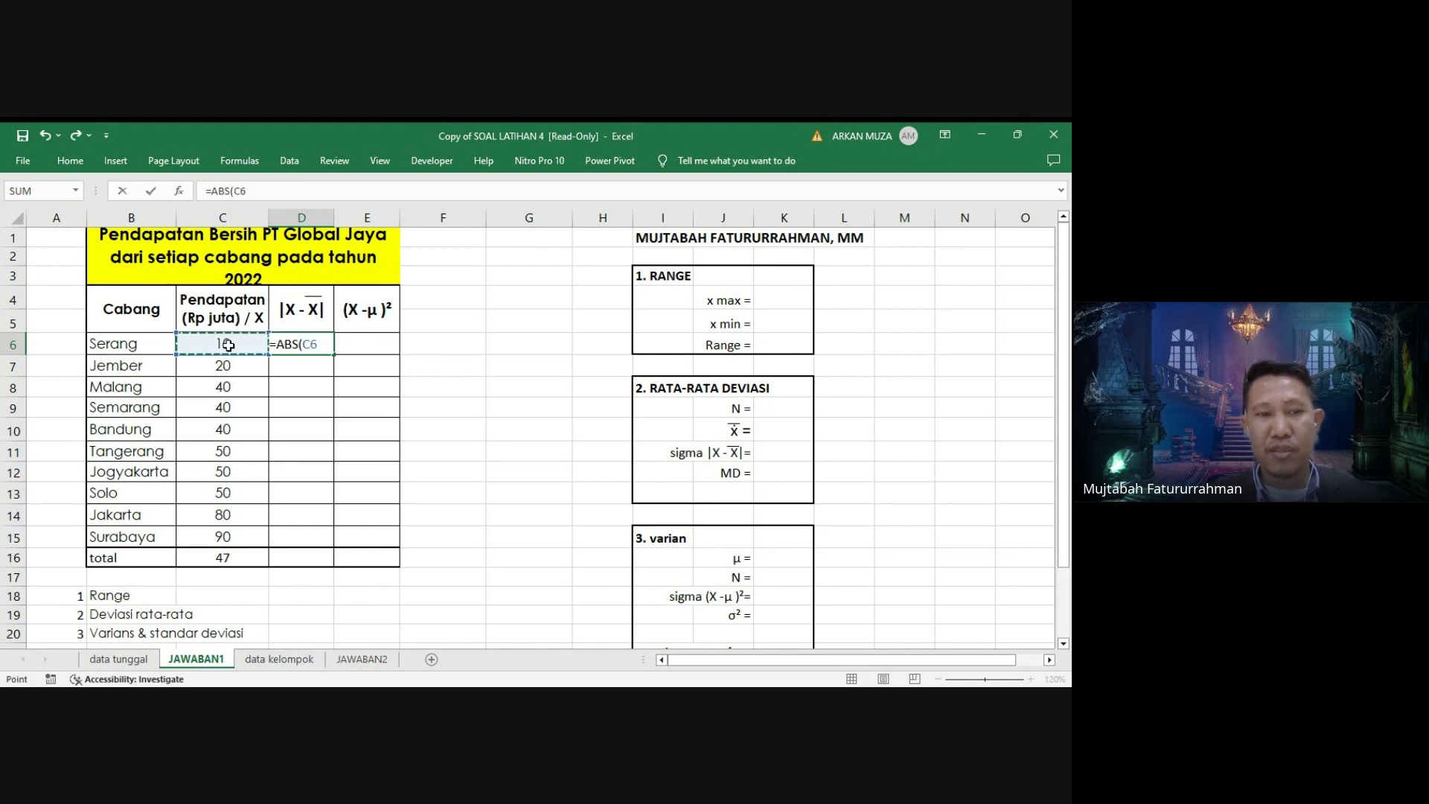
type("-")
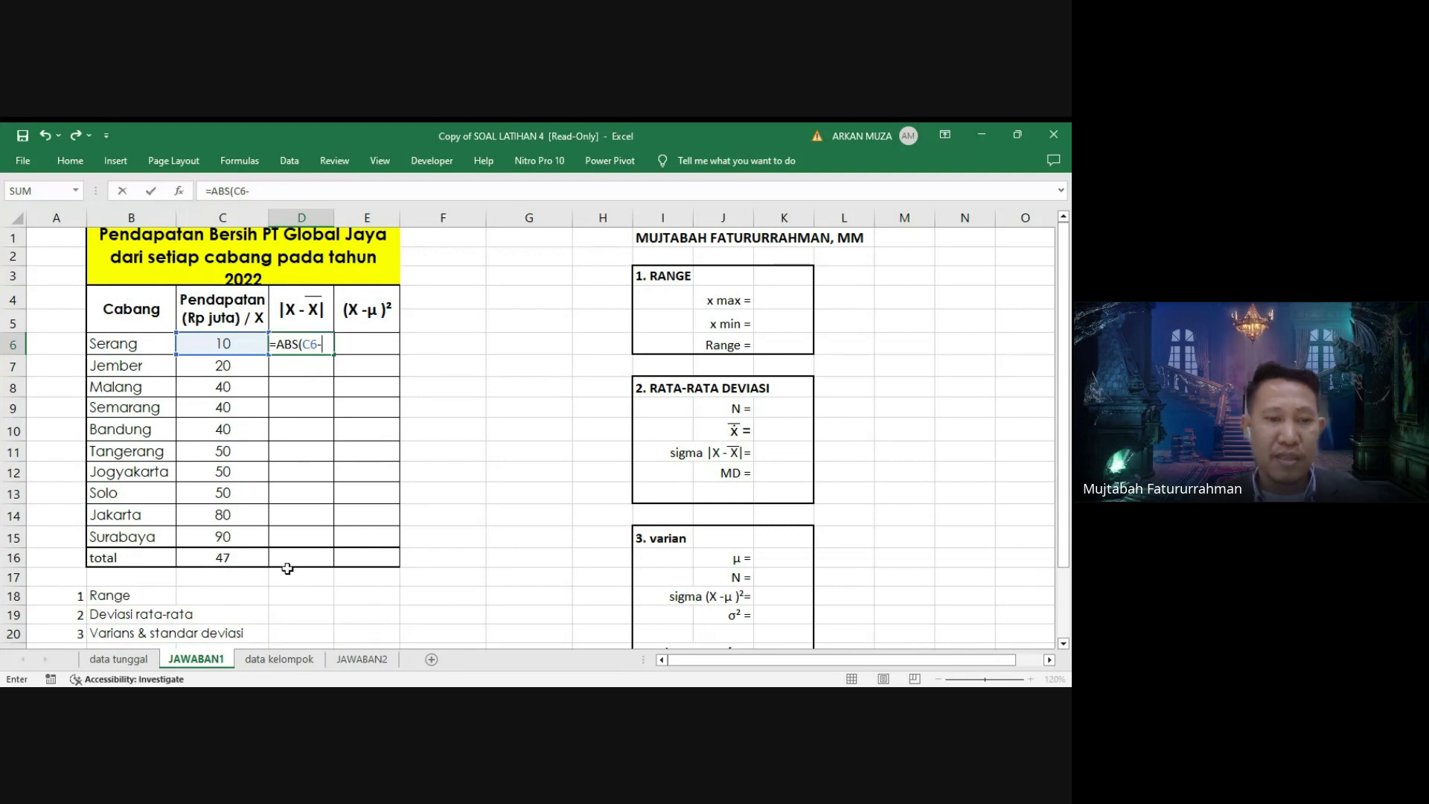
left_click(234, 558)
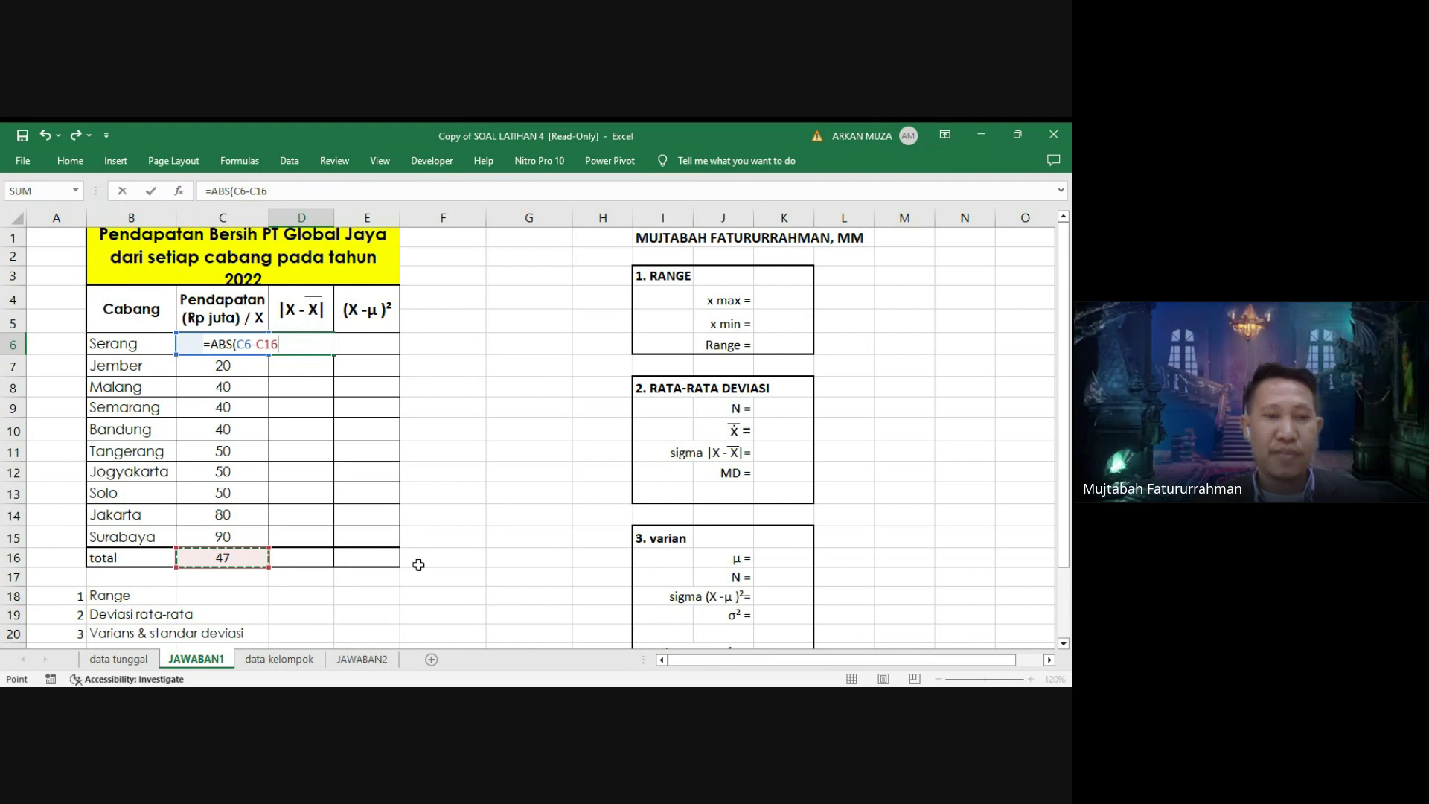
type(")")
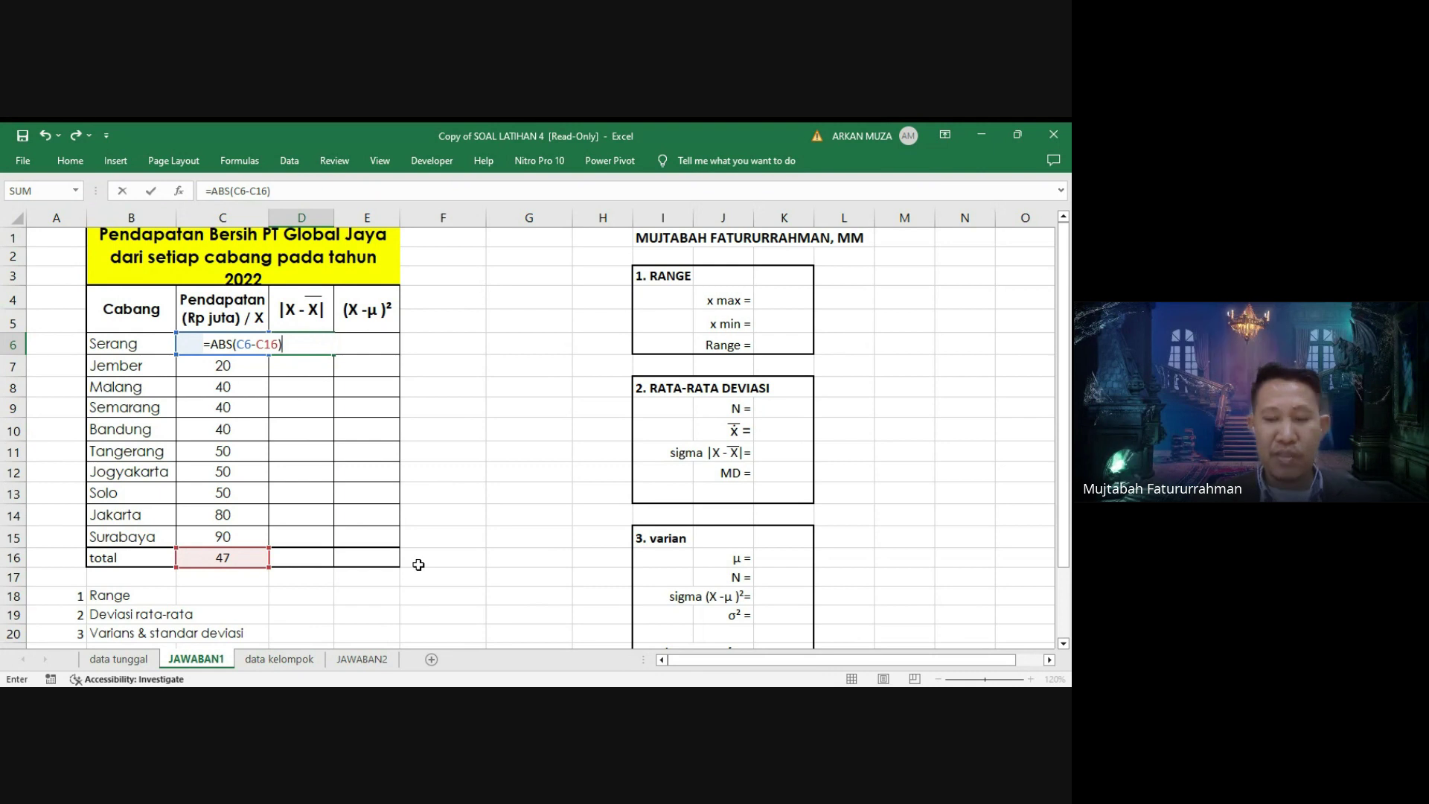
key("Return")
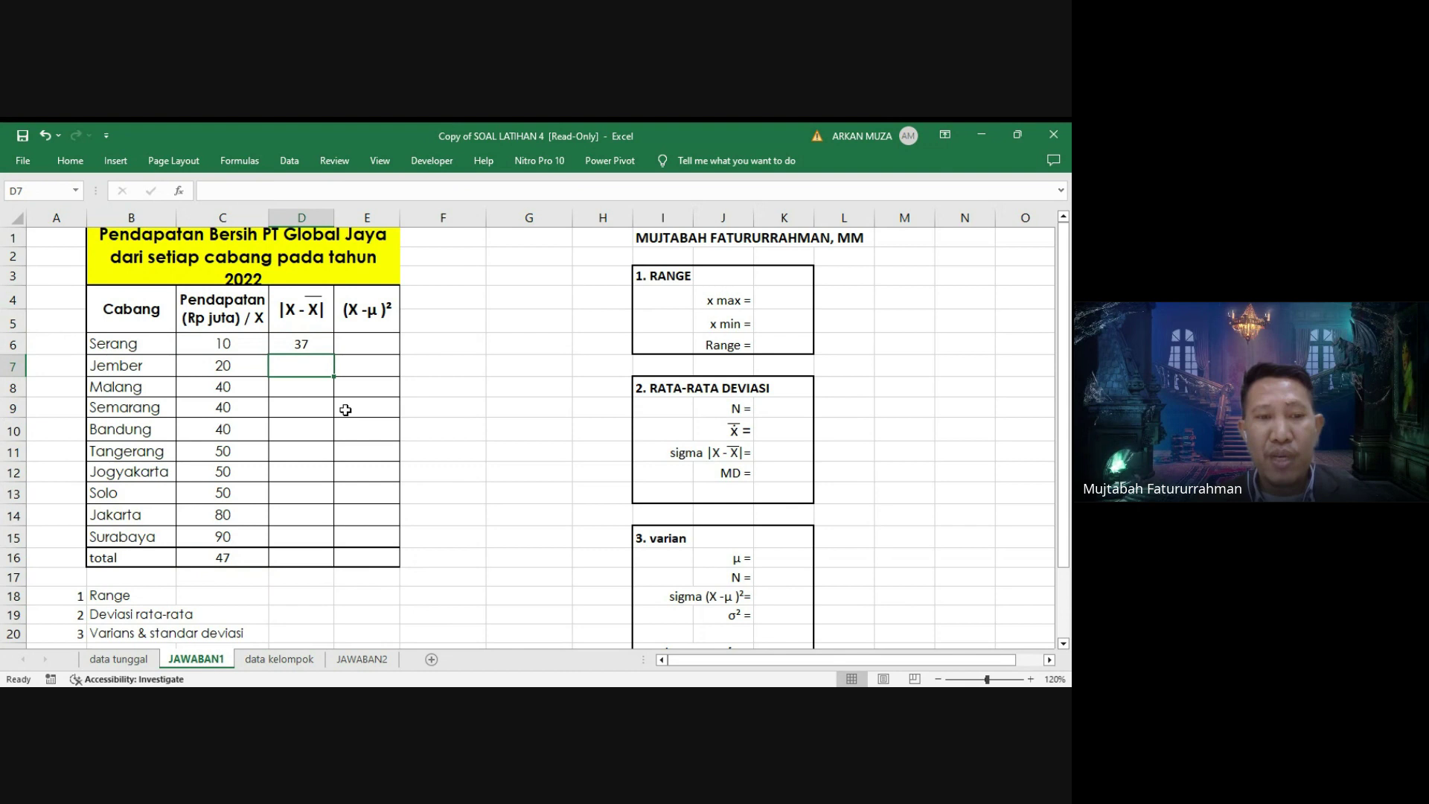
Change Serang's deviation formula in D6 to =ABS(C6-C$16) and fill it down through Surabaya in D15.
double_click(315, 347)
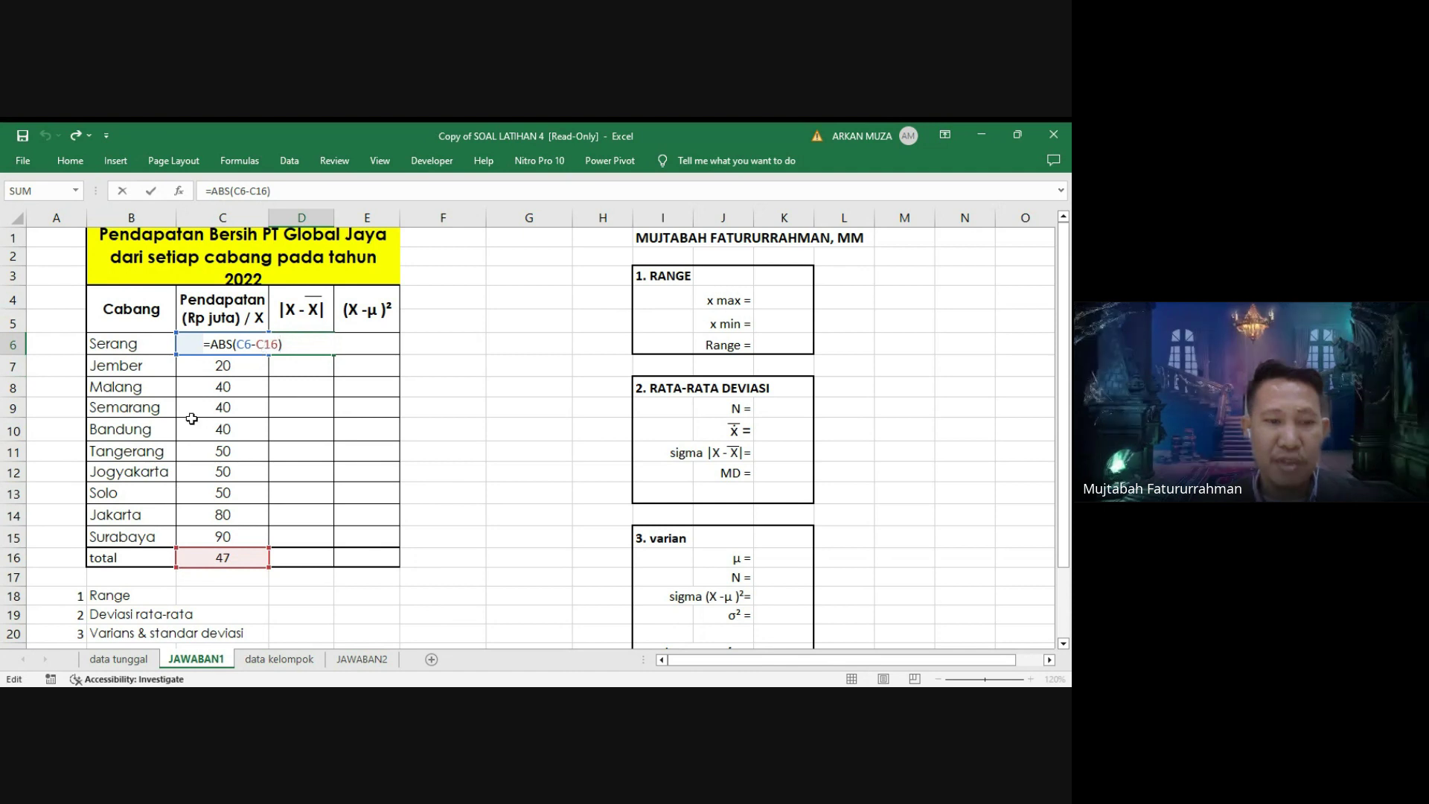
left_click(265, 343)
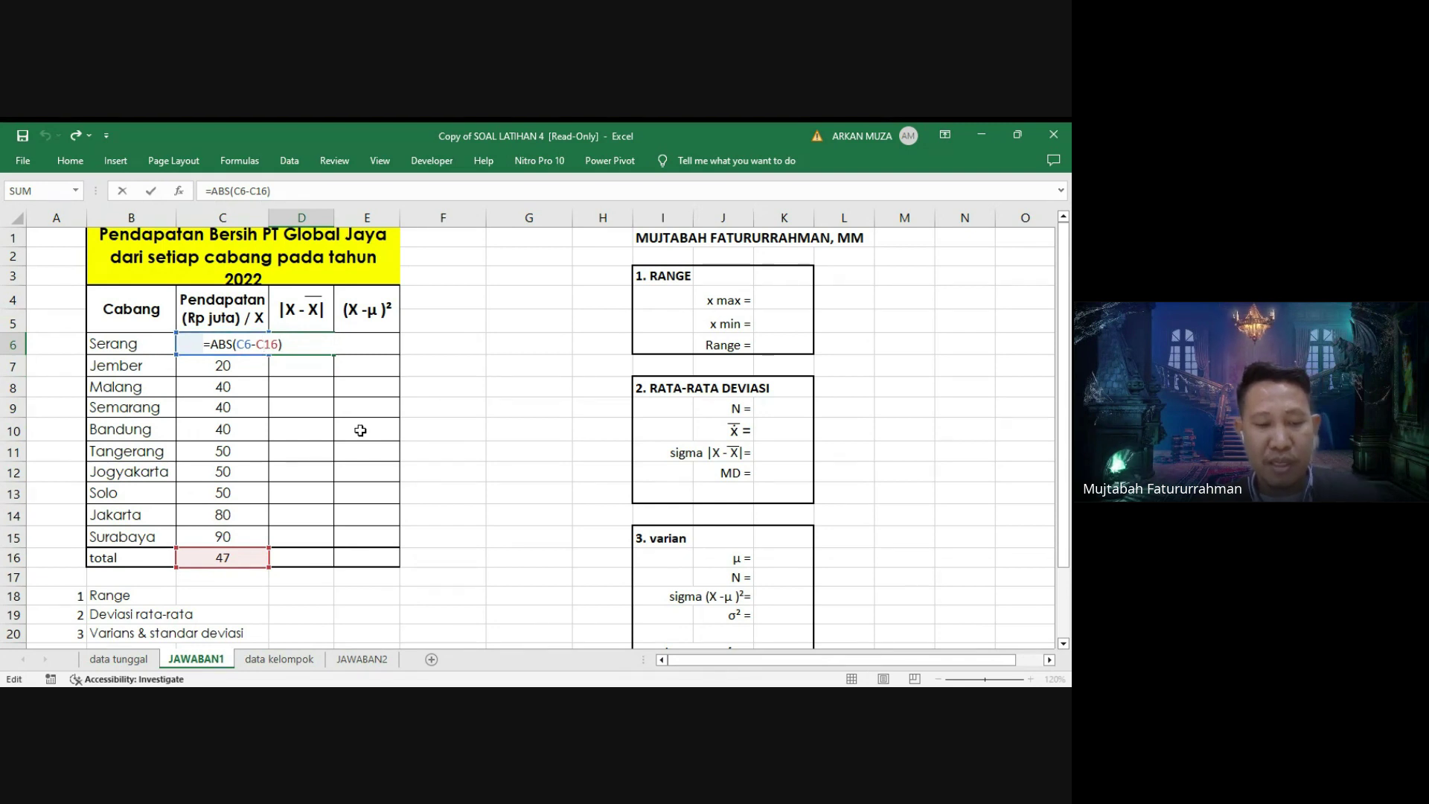
type("$")
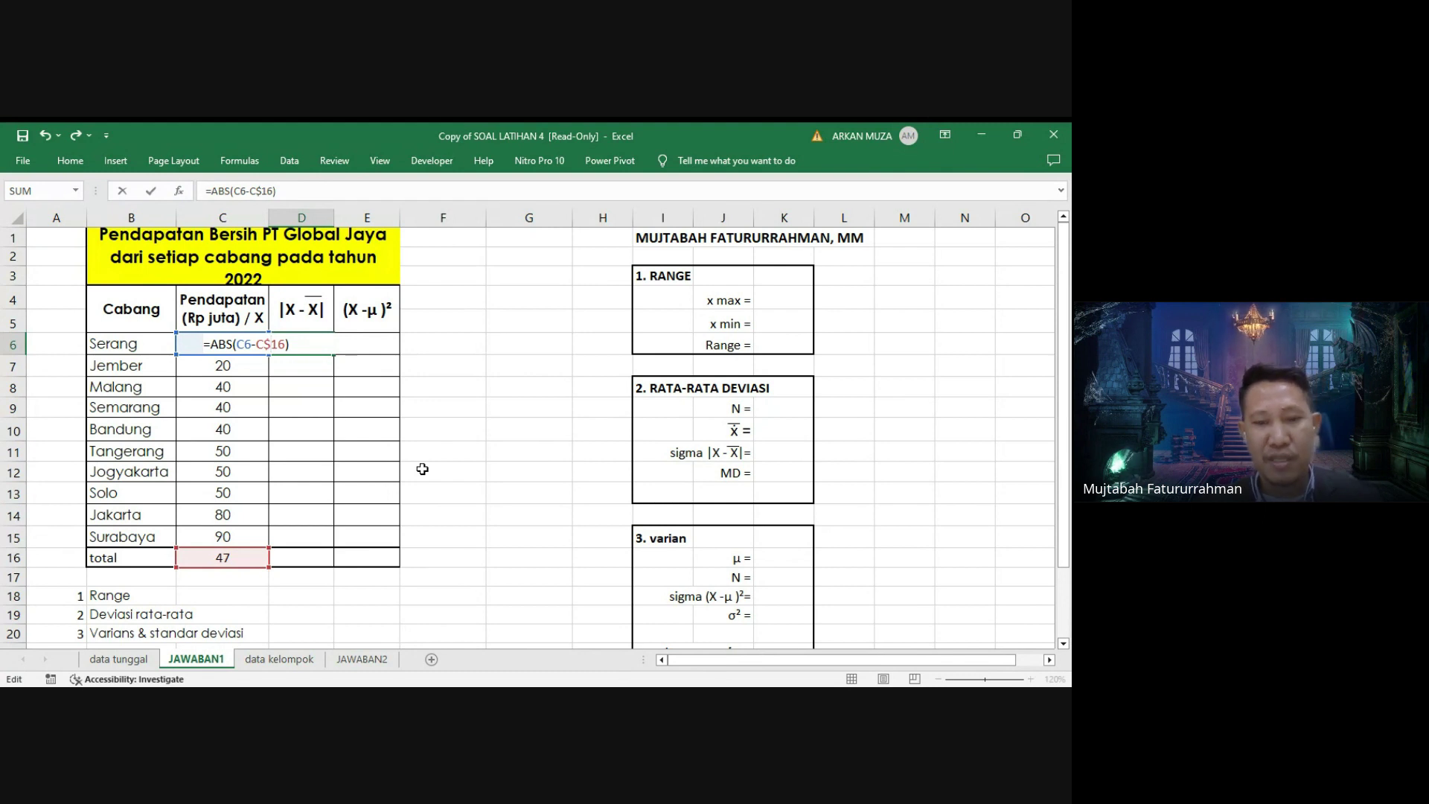
key("Return")
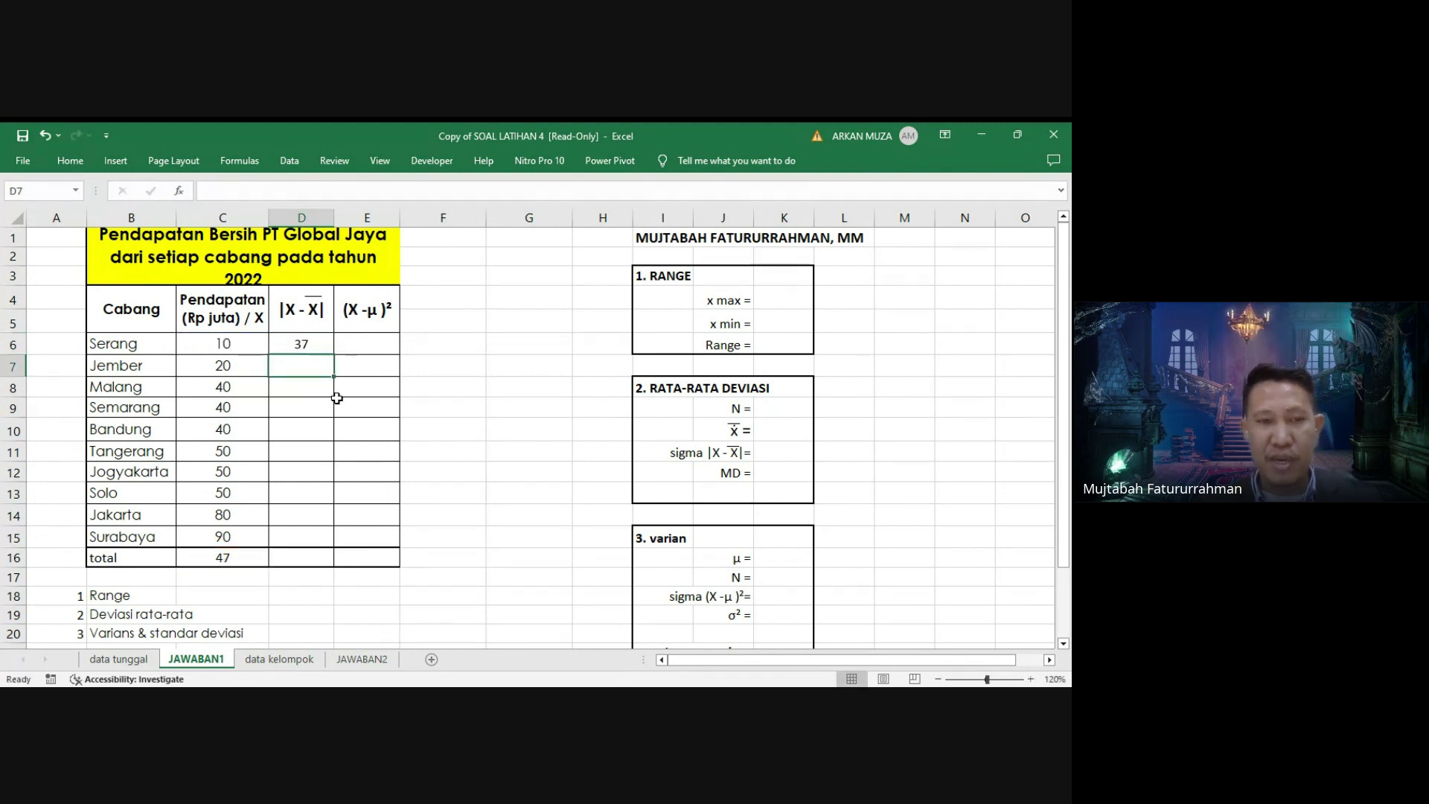
left_click(308, 347)
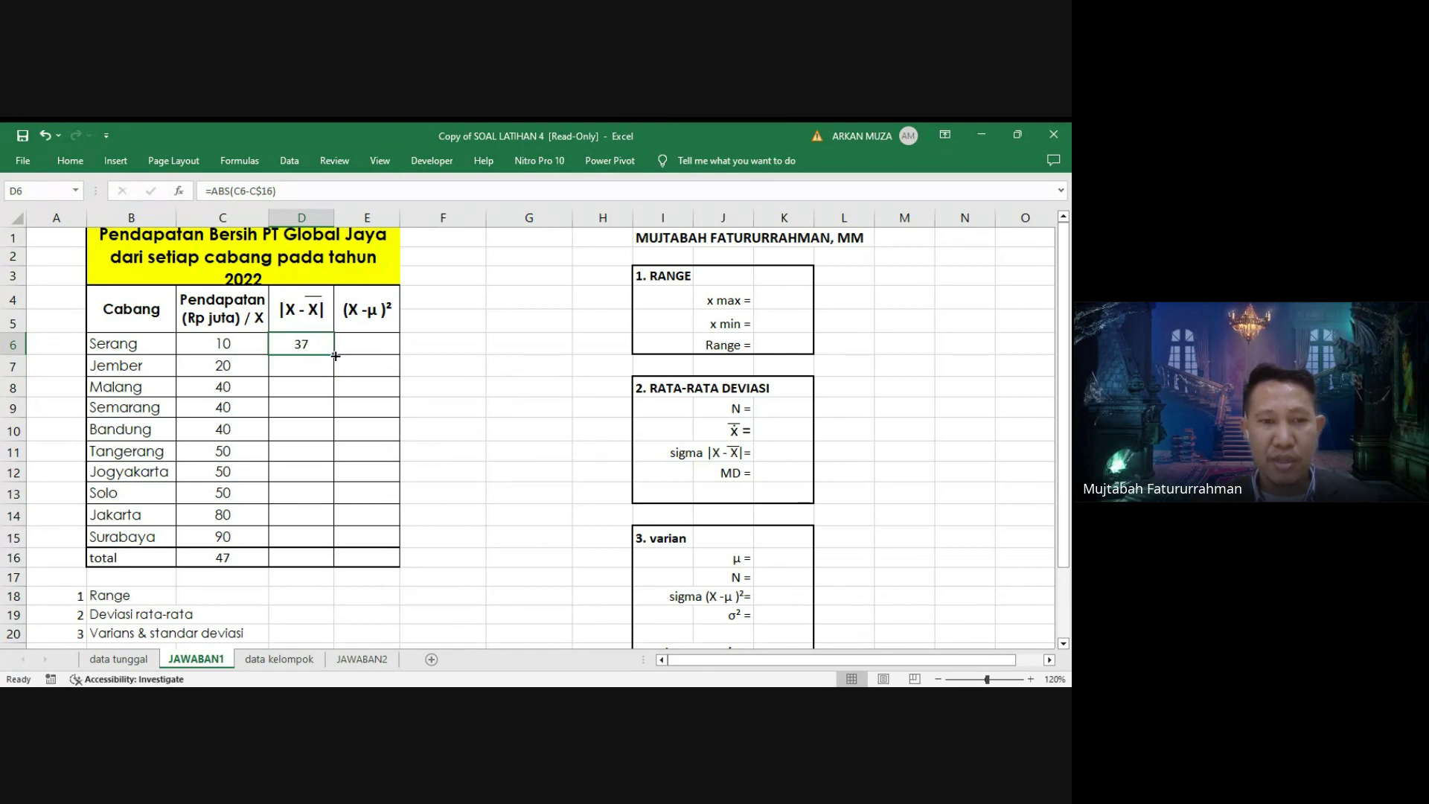
left_click_drag(336, 356, 318, 544)
left_click(532, 471)
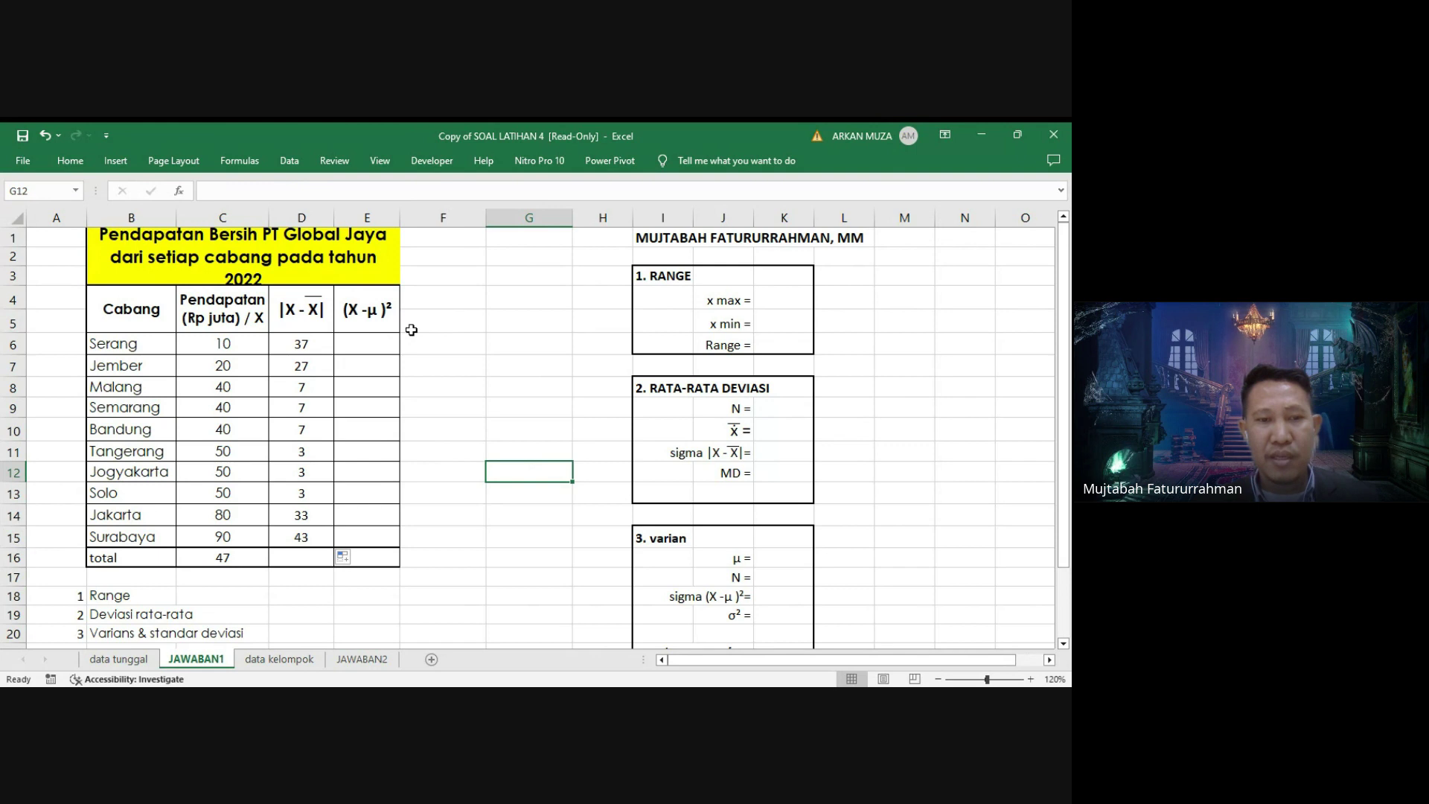
Enter =(C6-C16)^2 in E6 to compute Serang's squared deviation from the mean.
left_click(371, 344)
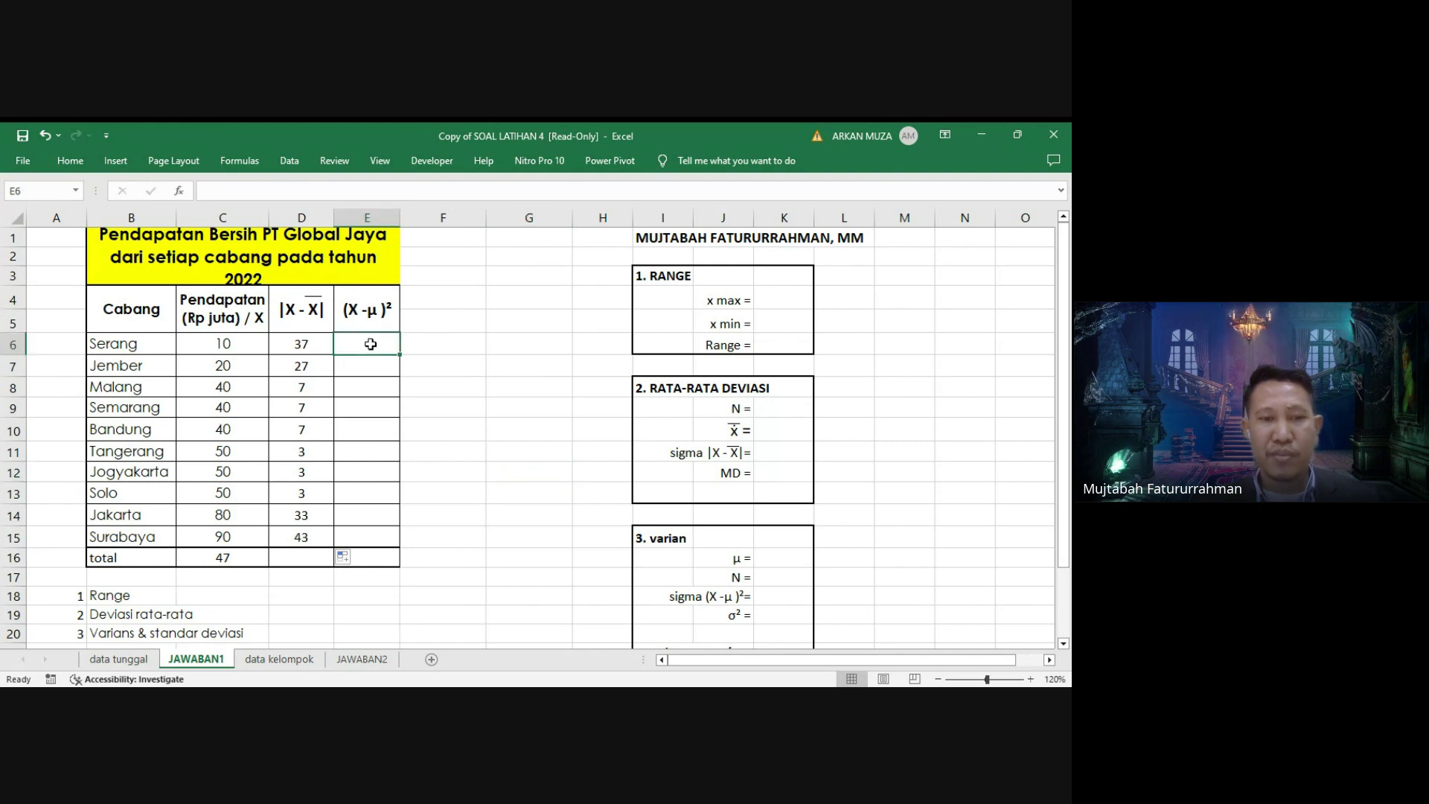
type("=(")
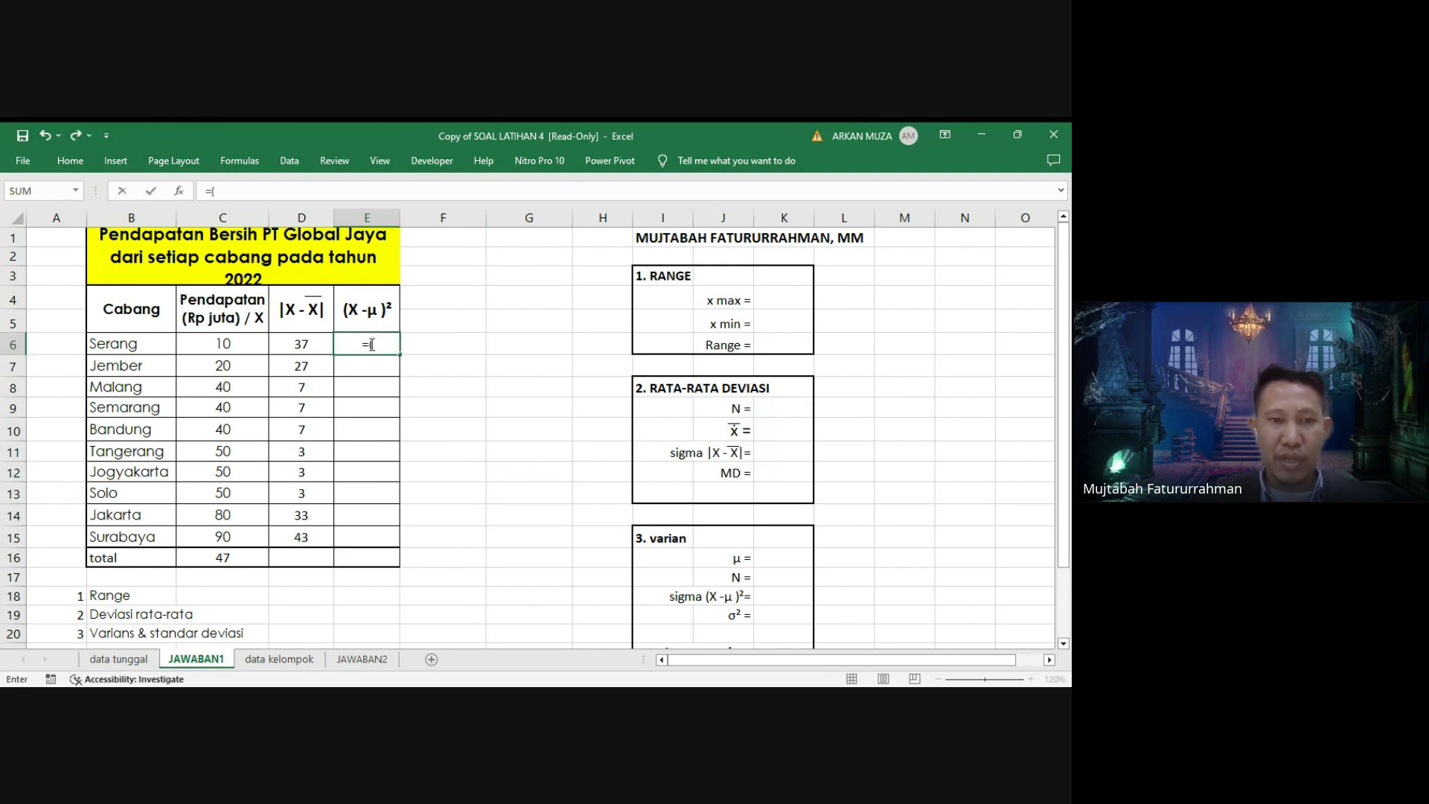
left_click(235, 347)
type("-")
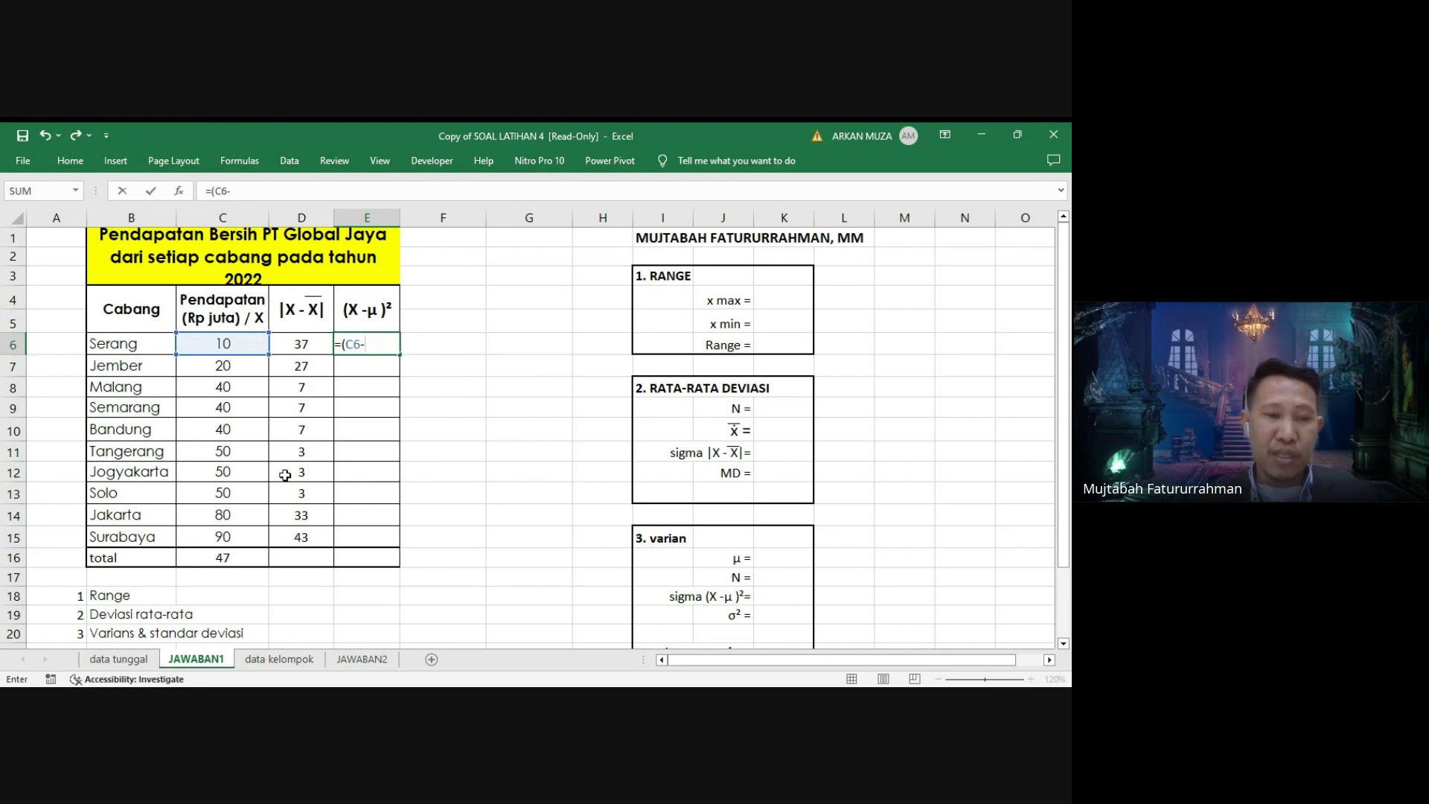
left_click(232, 557)
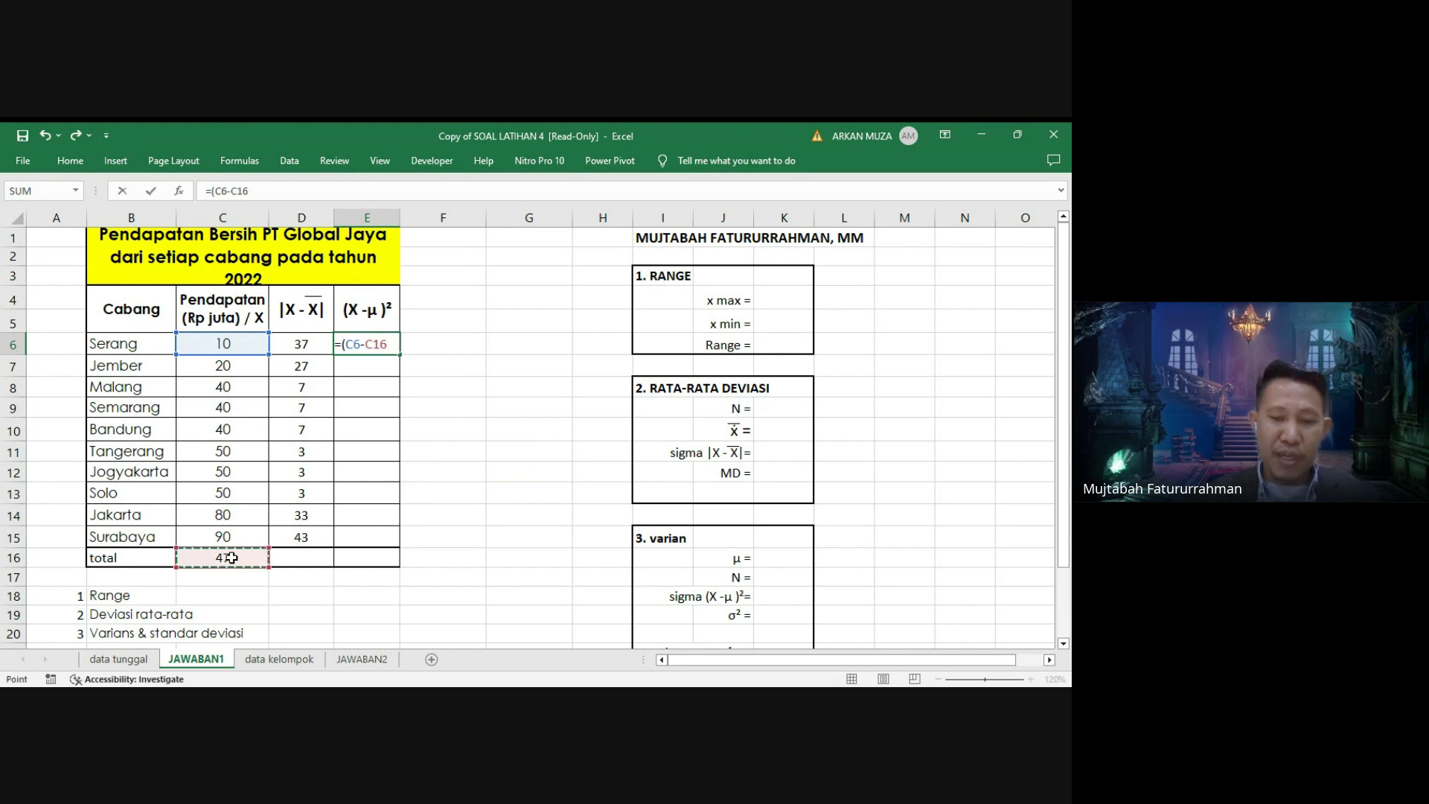
type(")")
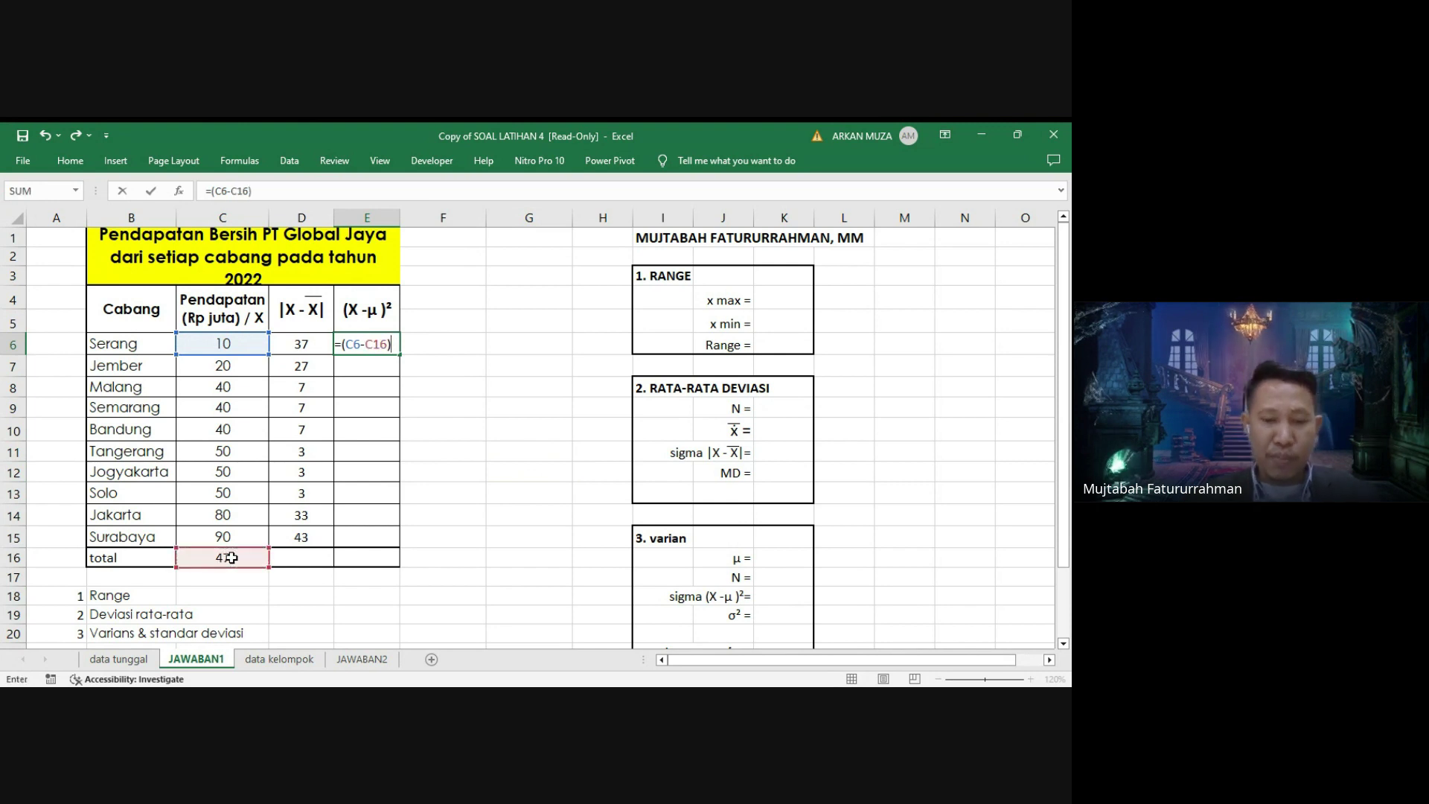
type("^")
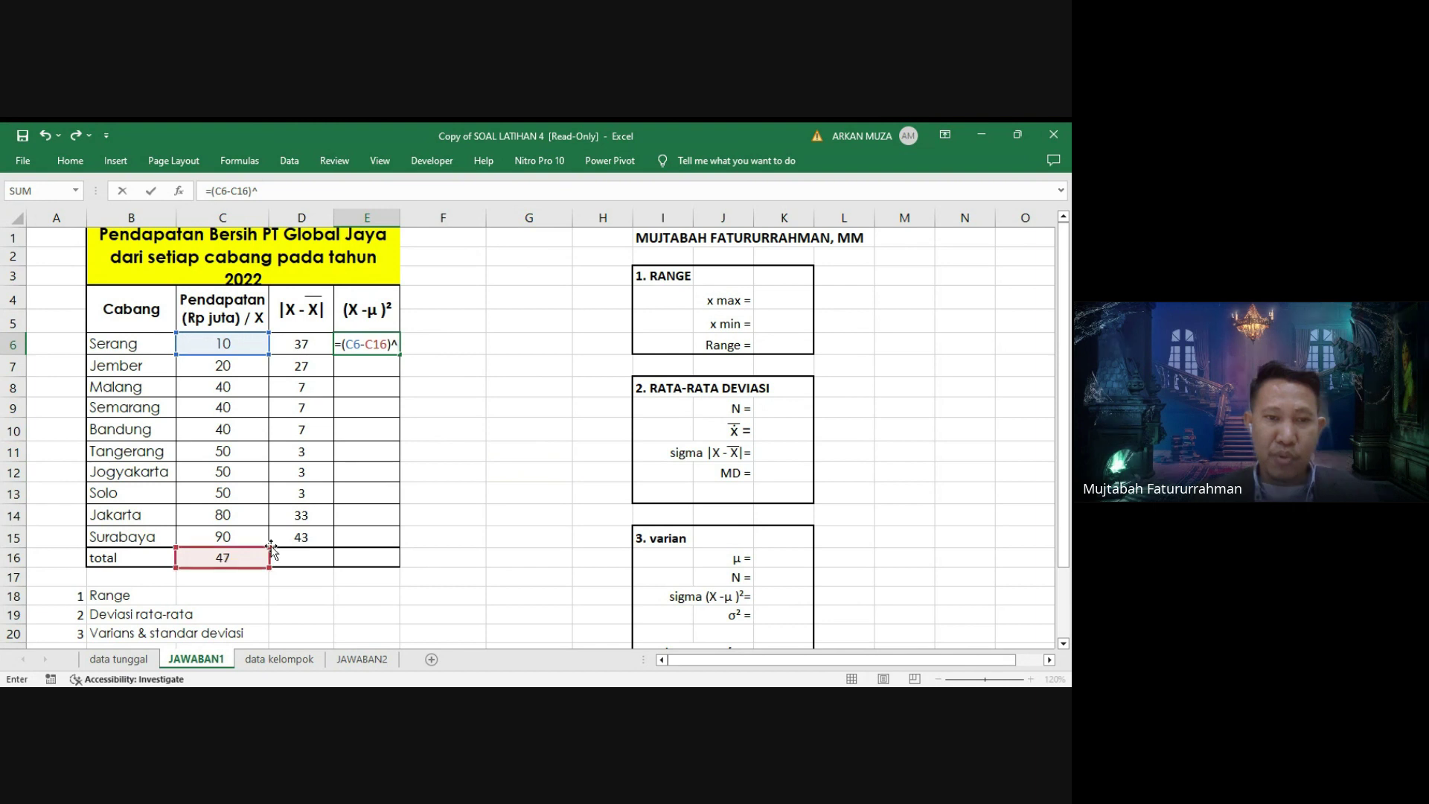
type("2")
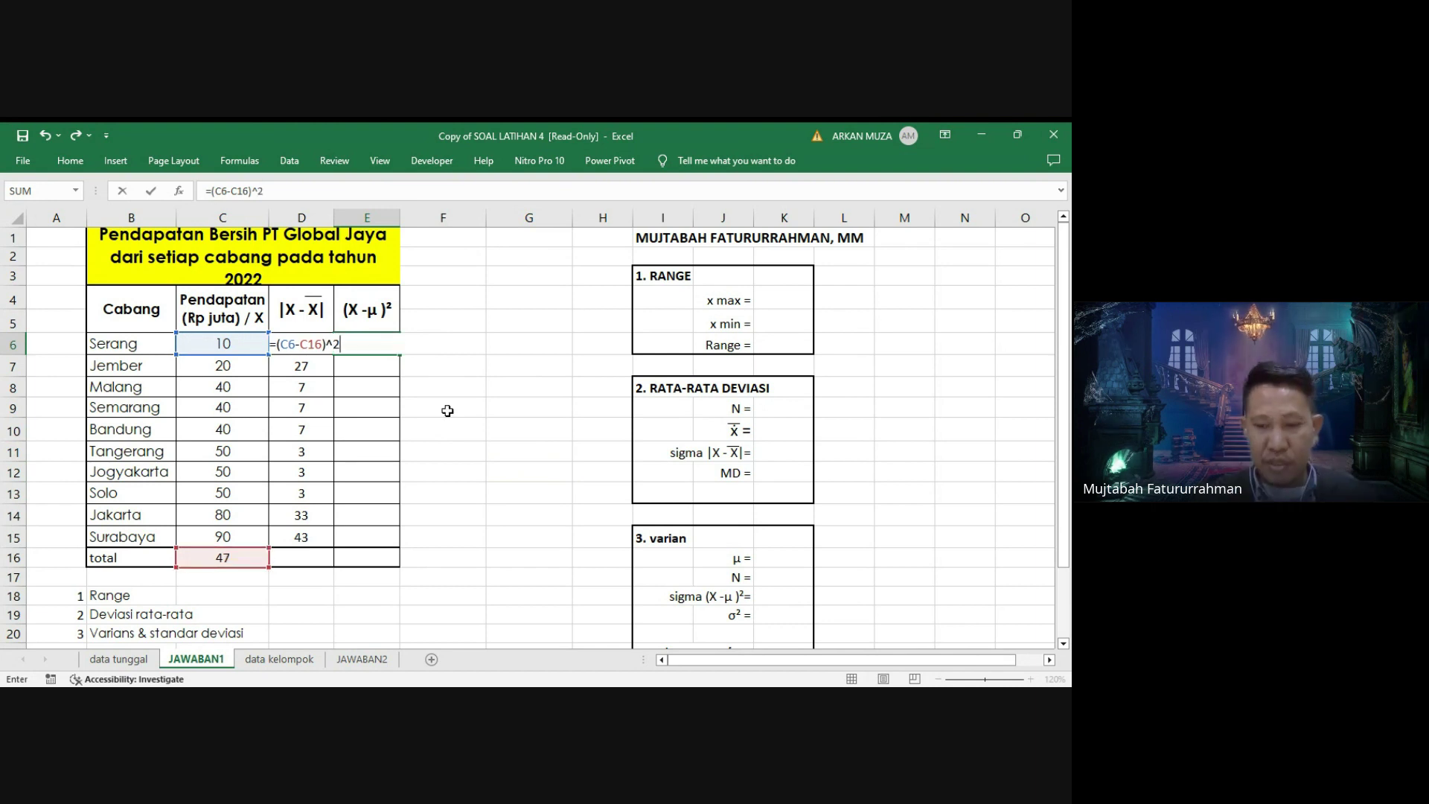
key("Return")
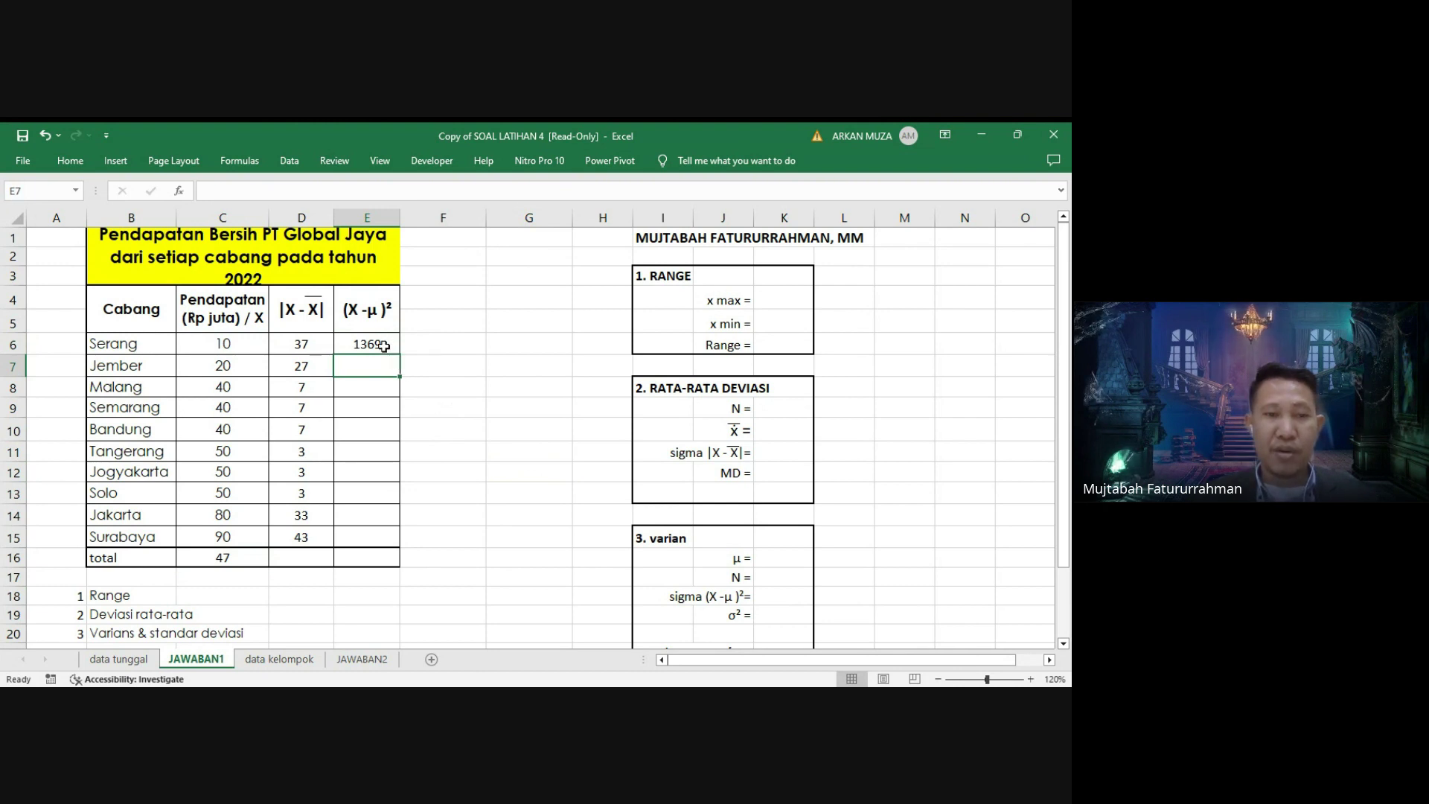
Fix the mean's row in E6 so the formula reads =(C6-C$16)^2, and fill it down to E15.
double_click(384, 345)
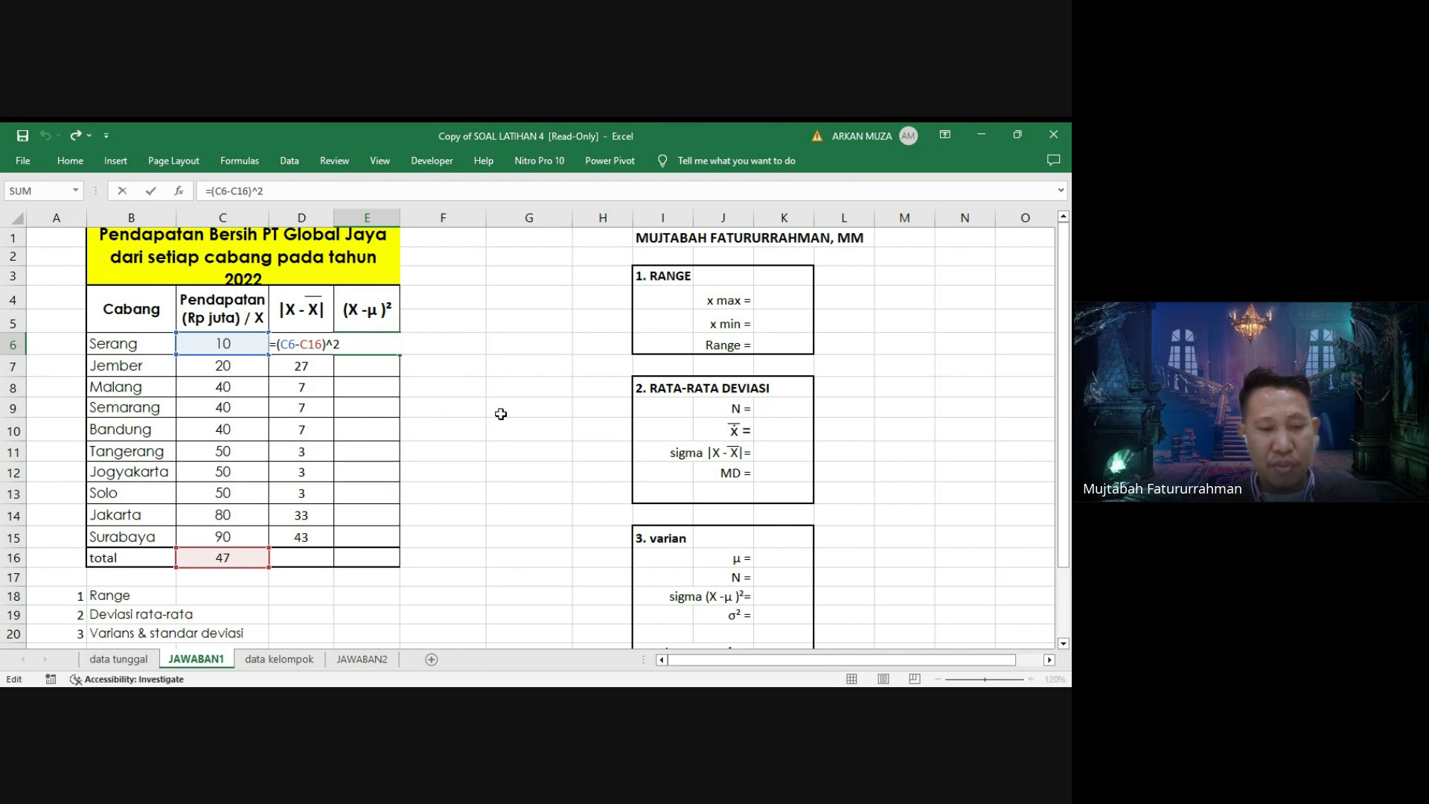
type("$")
key("Return")
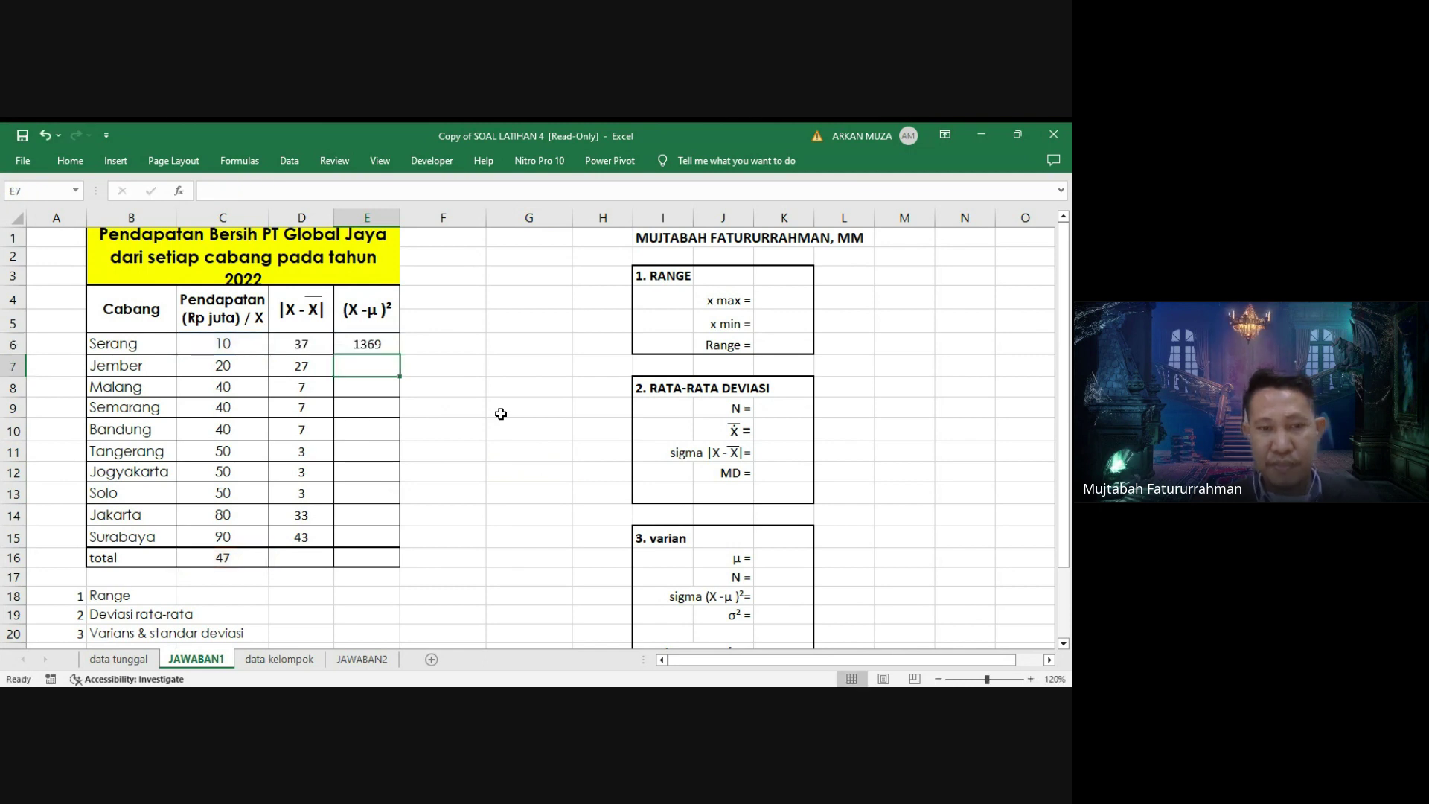
left_click(391, 346)
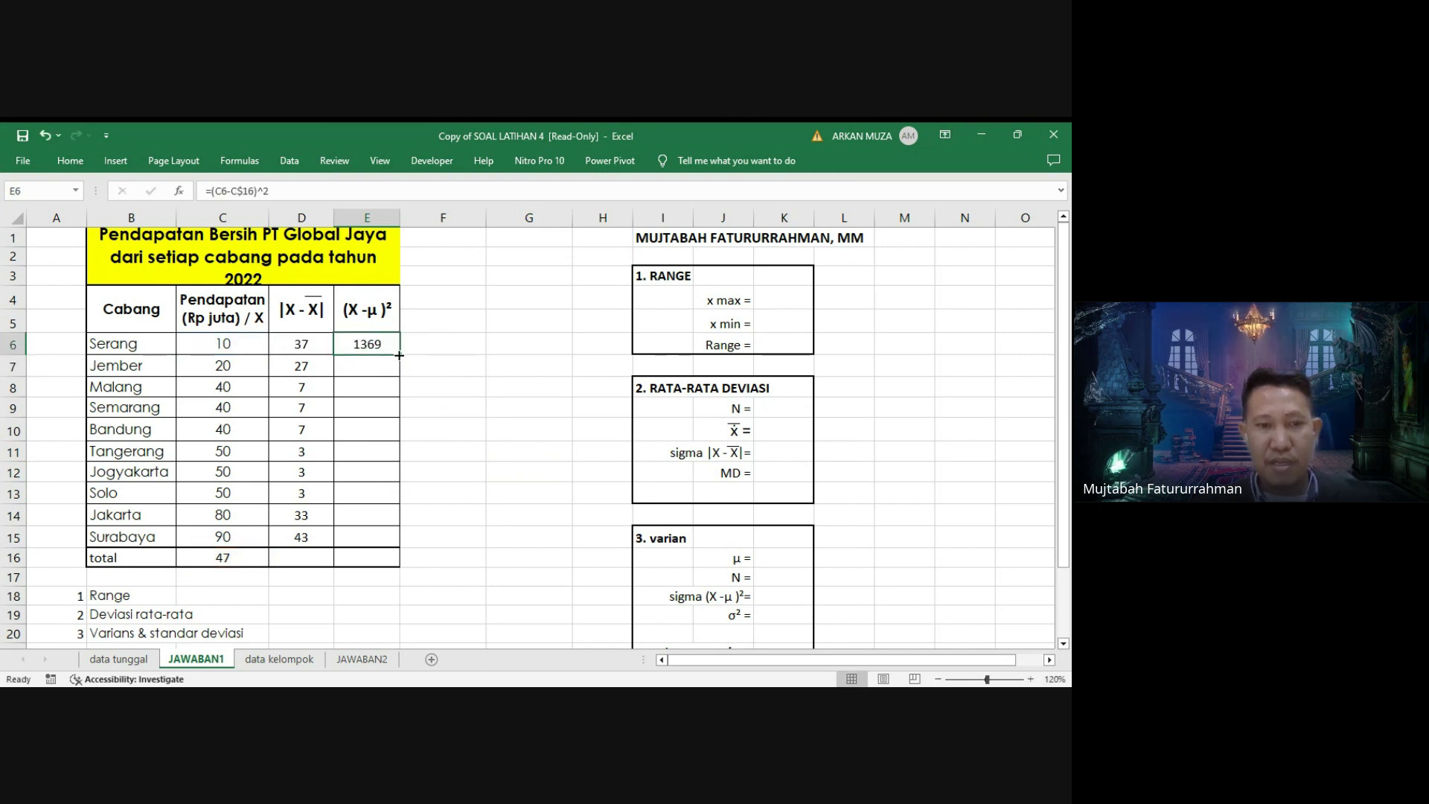
left_click_drag(394, 356, 376, 550)
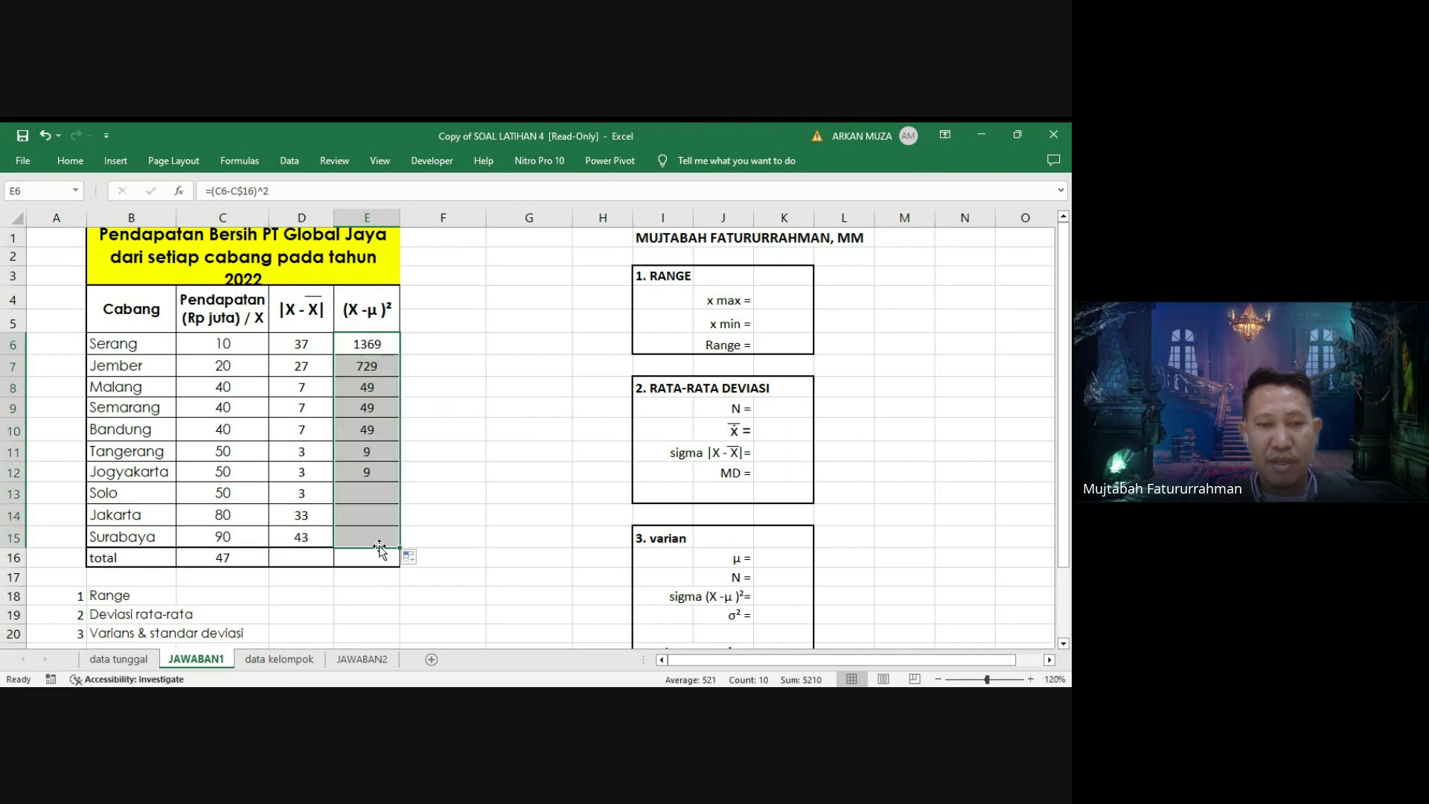
left_click(502, 537)
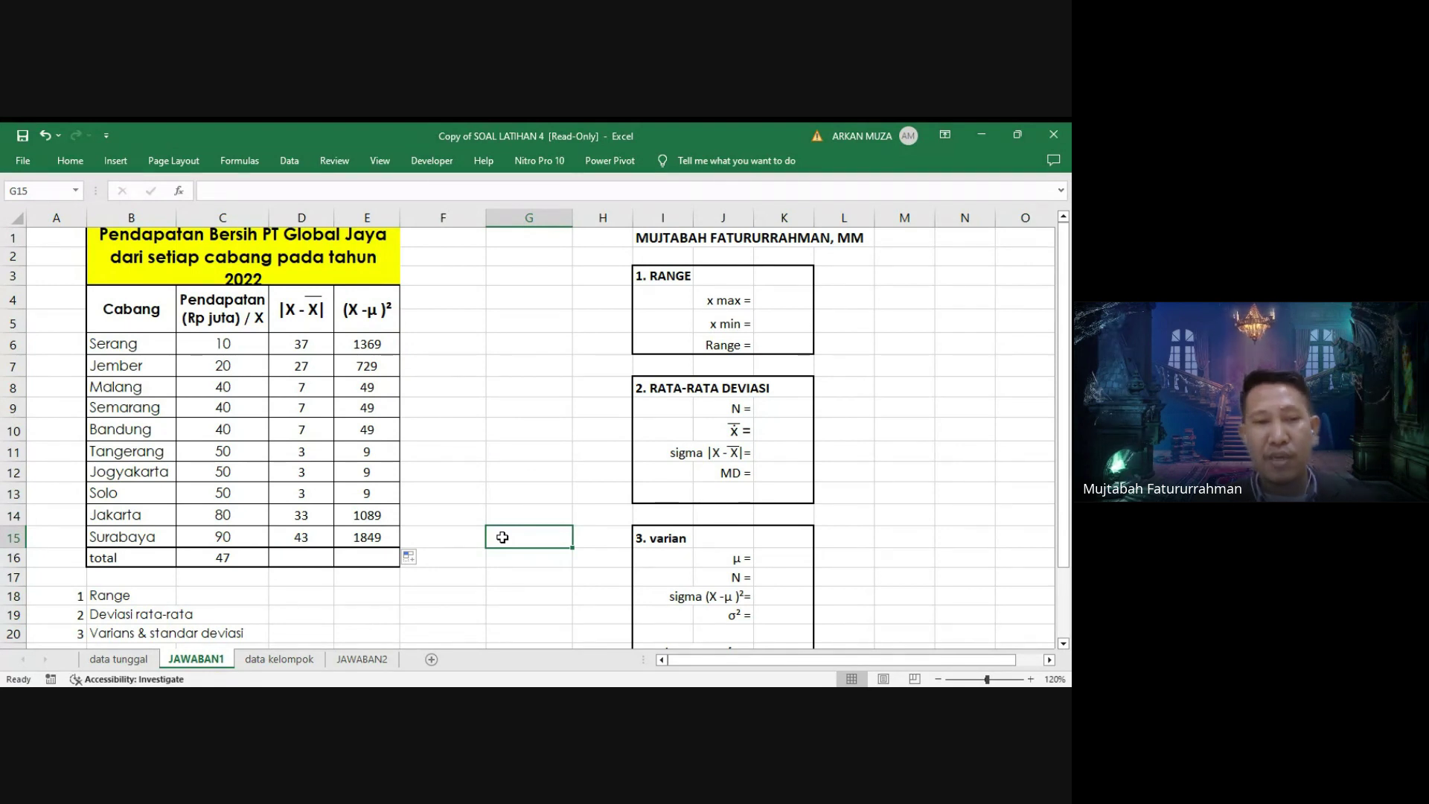
Total the absolute deviations with =SUM(D6:D15) in D16 and copy the sum across to E16 for the squared deviations.
left_click(297, 563)
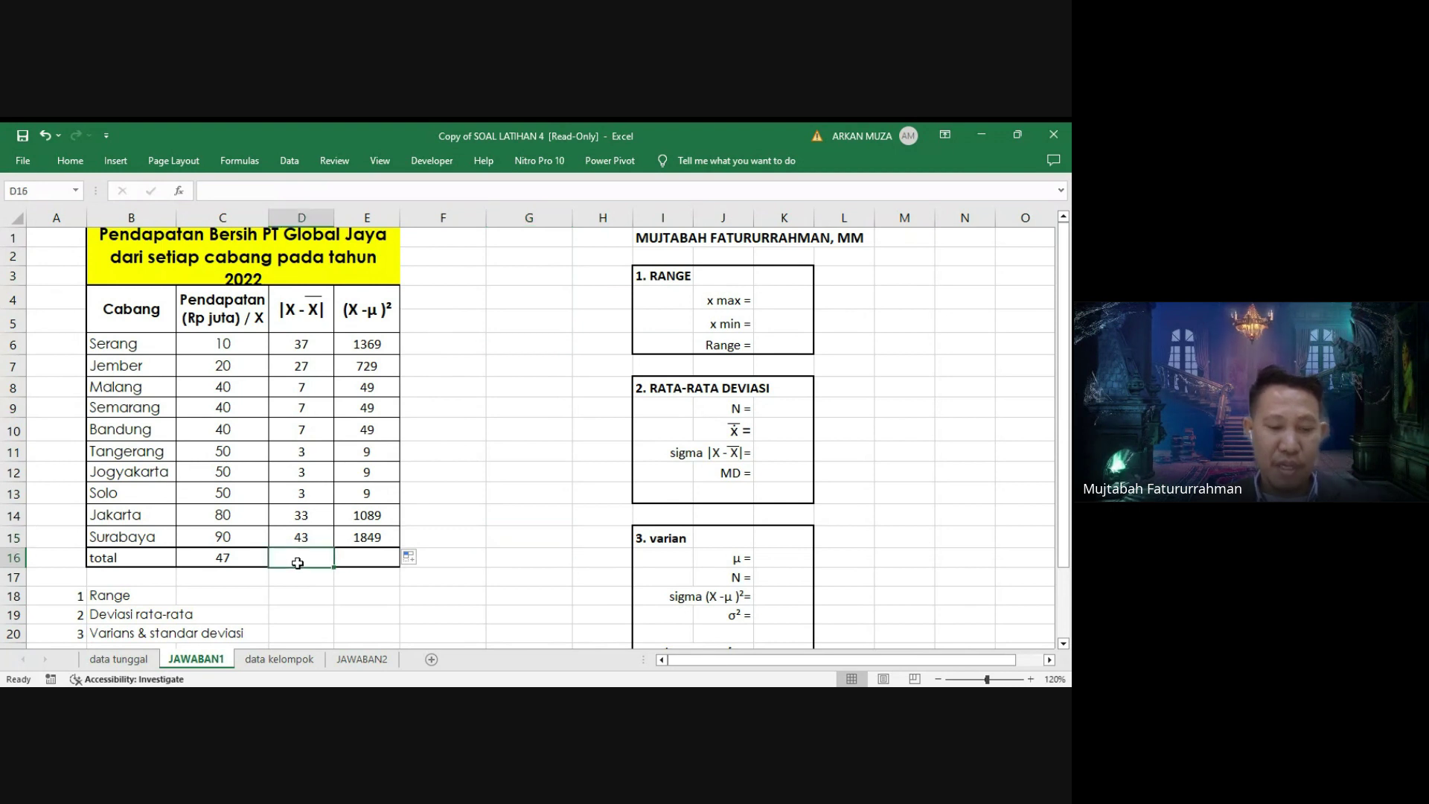
key("alt+equal")
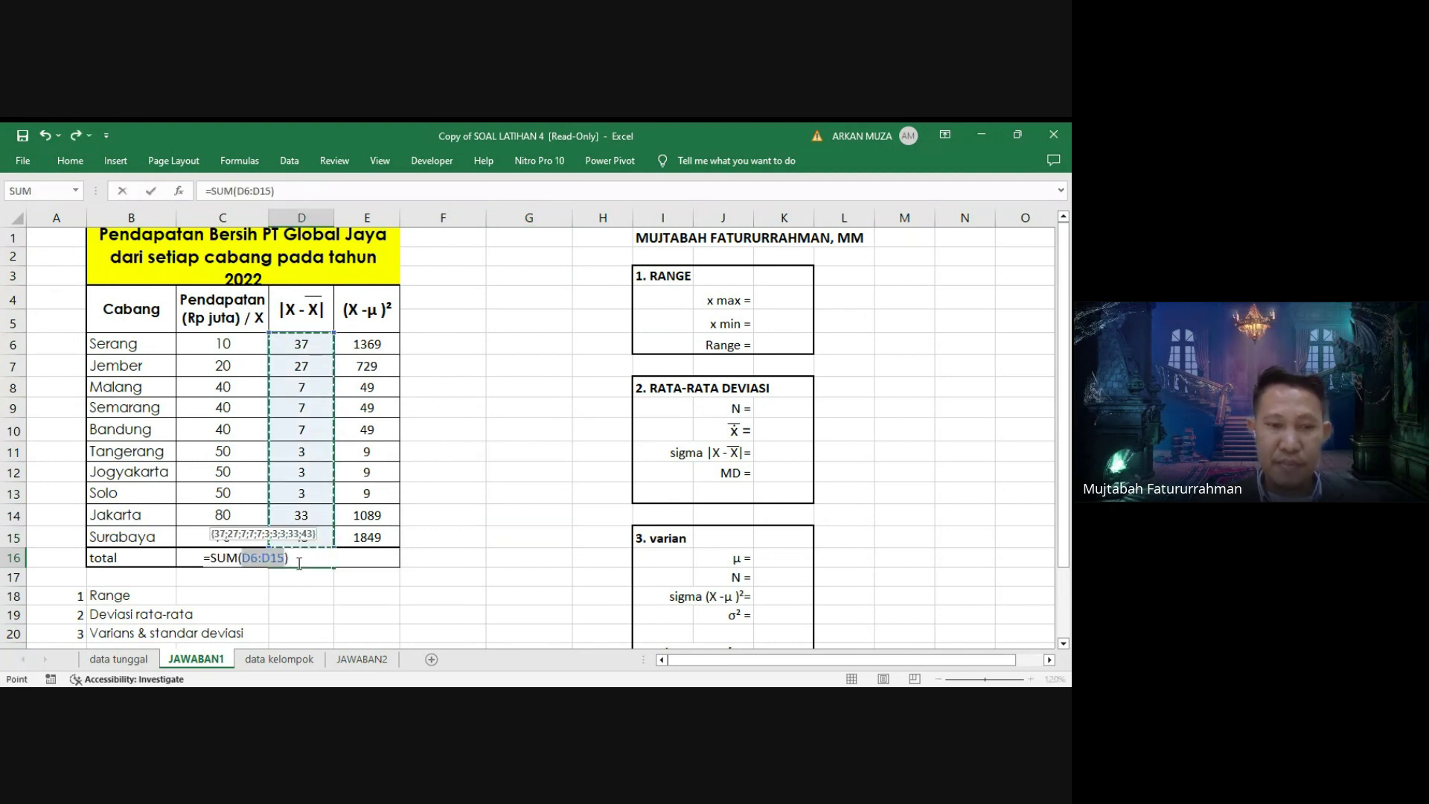
key("Return")
left_click(297, 562)
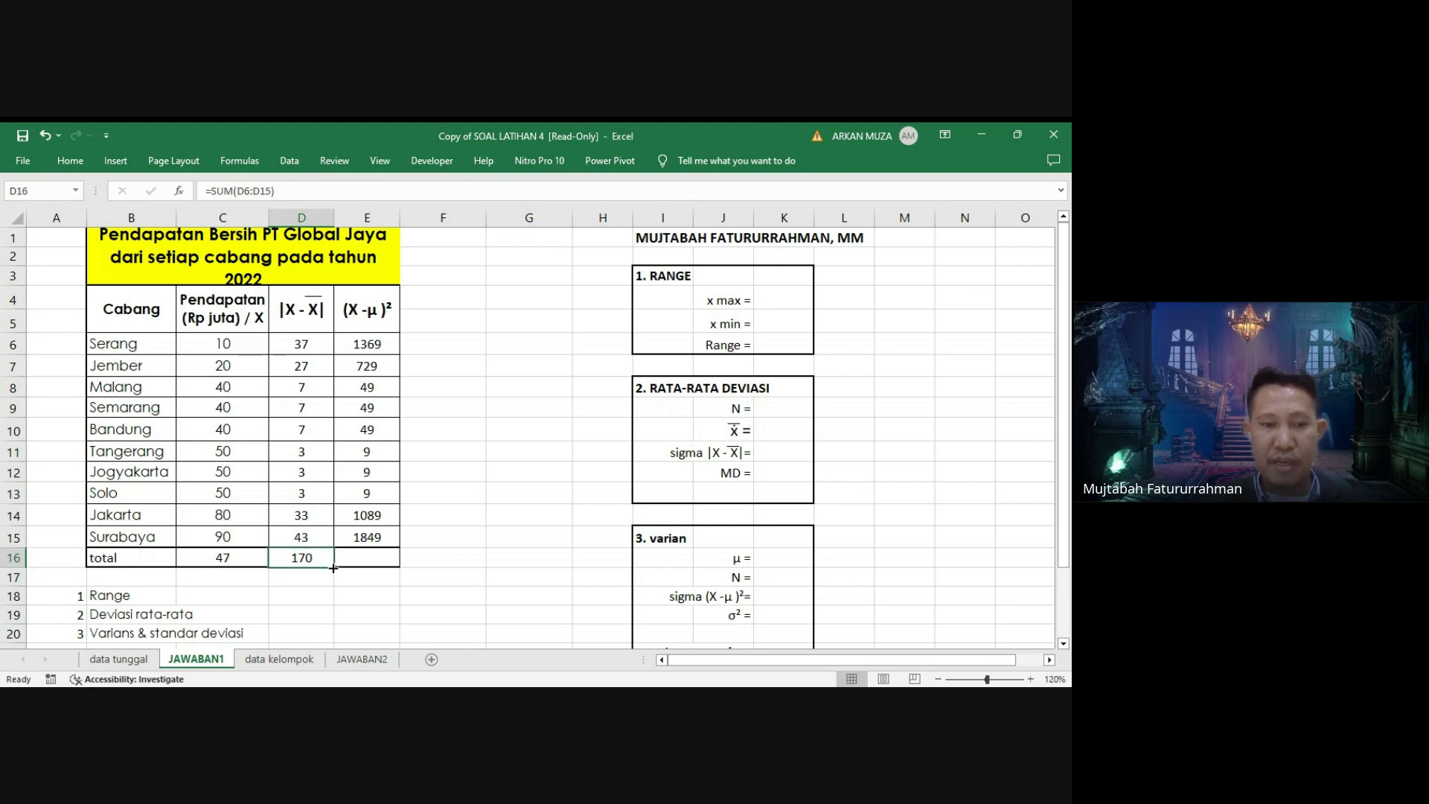
left_click_drag(334, 567, 394, 568)
left_click(525, 537)
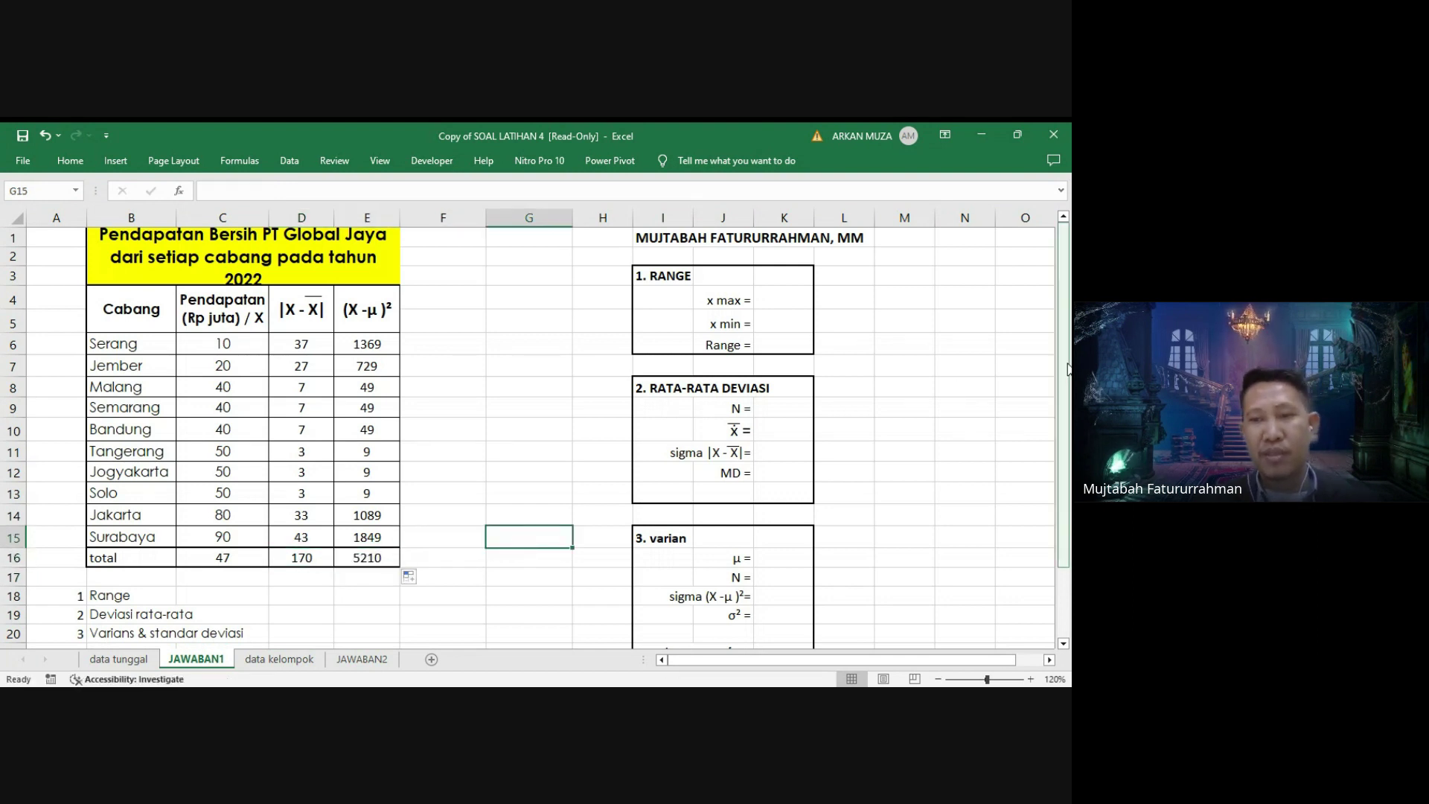
Find the highest income for x max in K4 with the MAX function over C6:C15.
left_click_drag(1067, 368, 1064, 364)
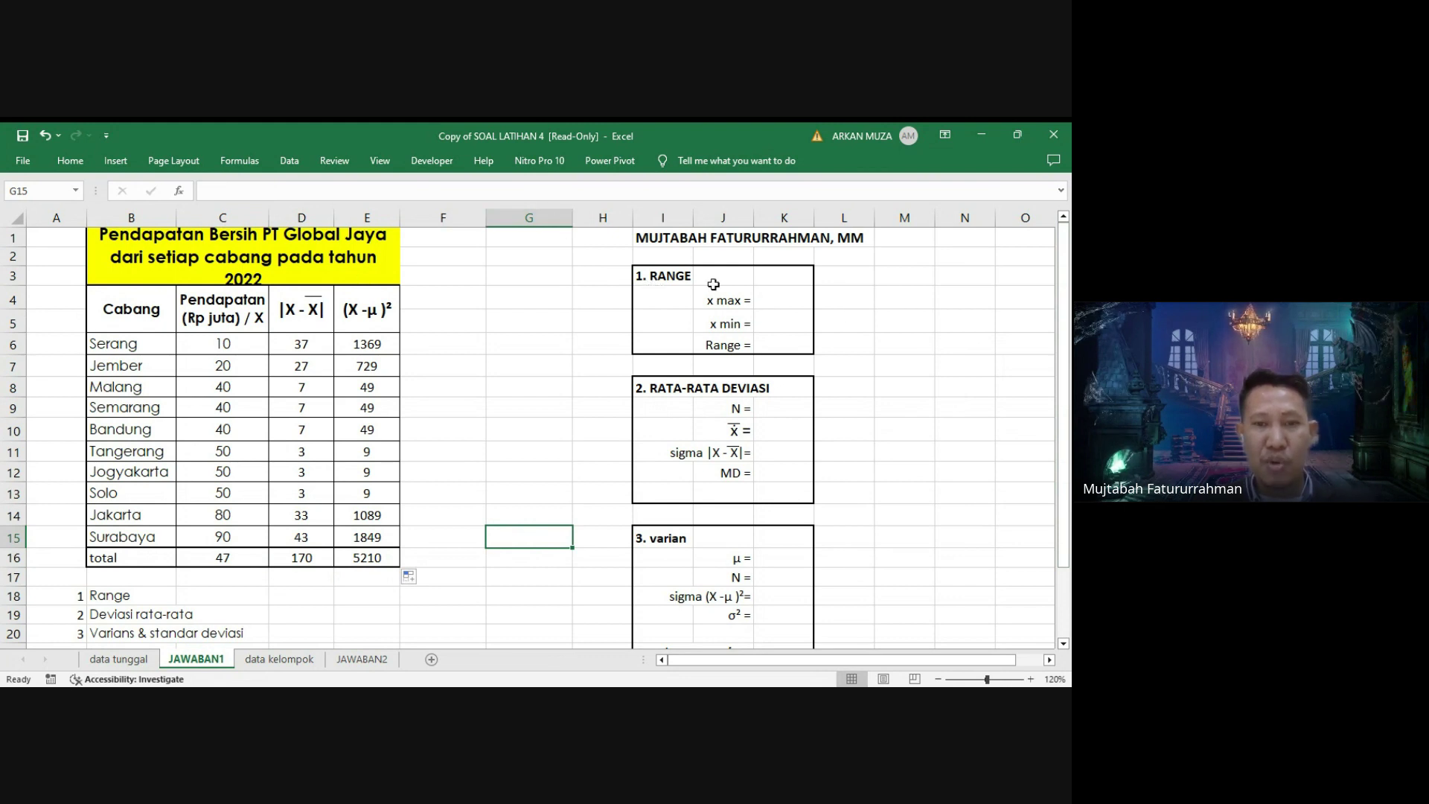
left_click(772, 304)
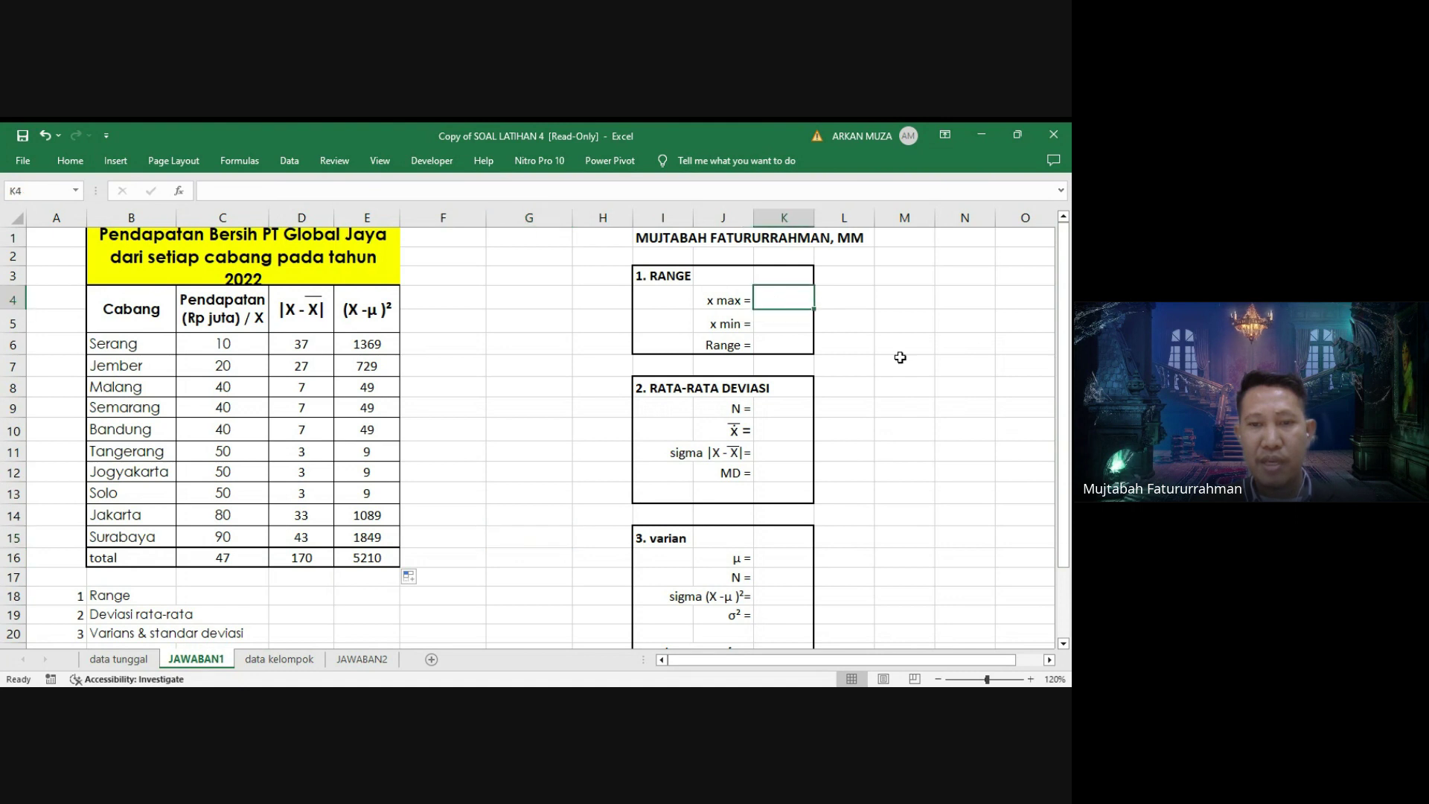
type("=")
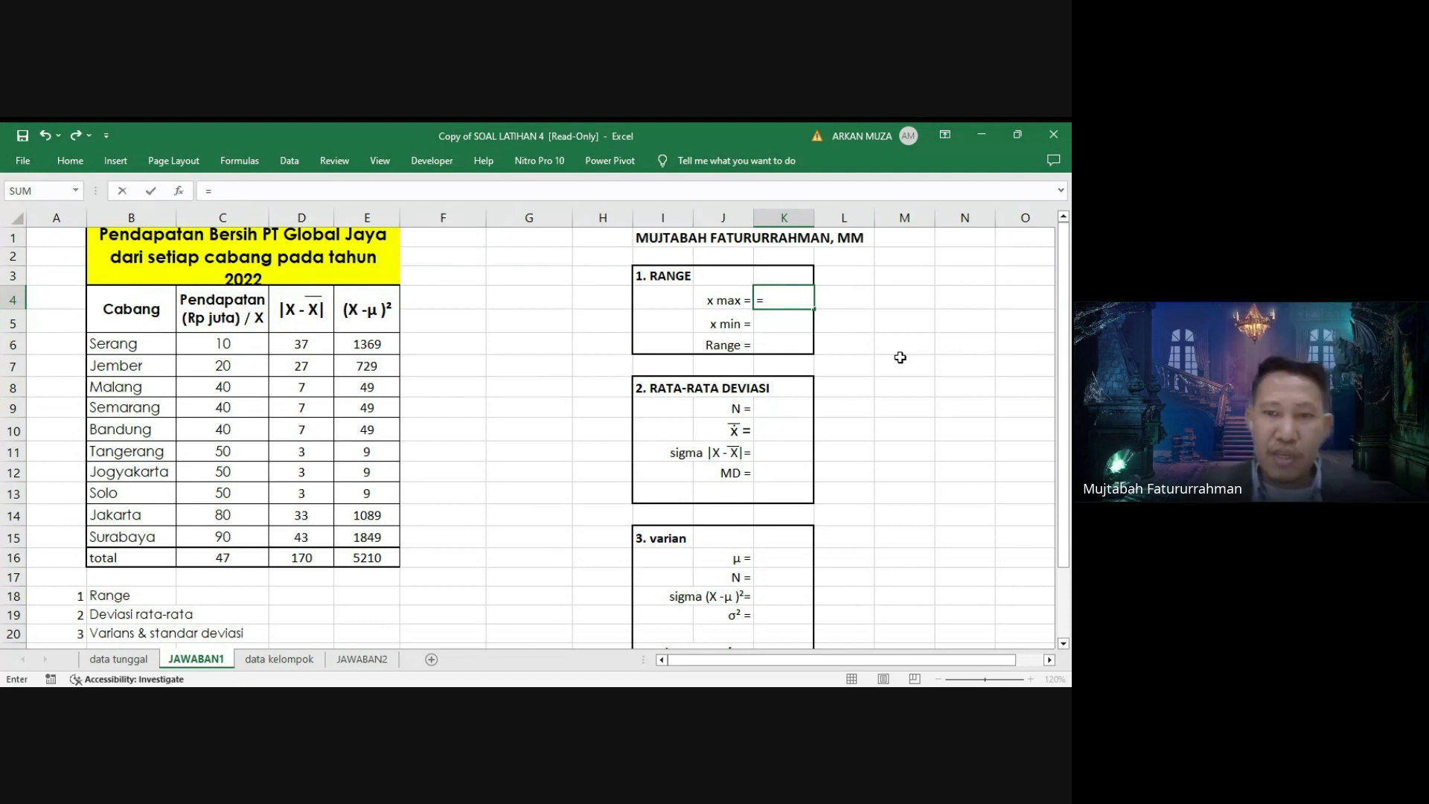
type("M")
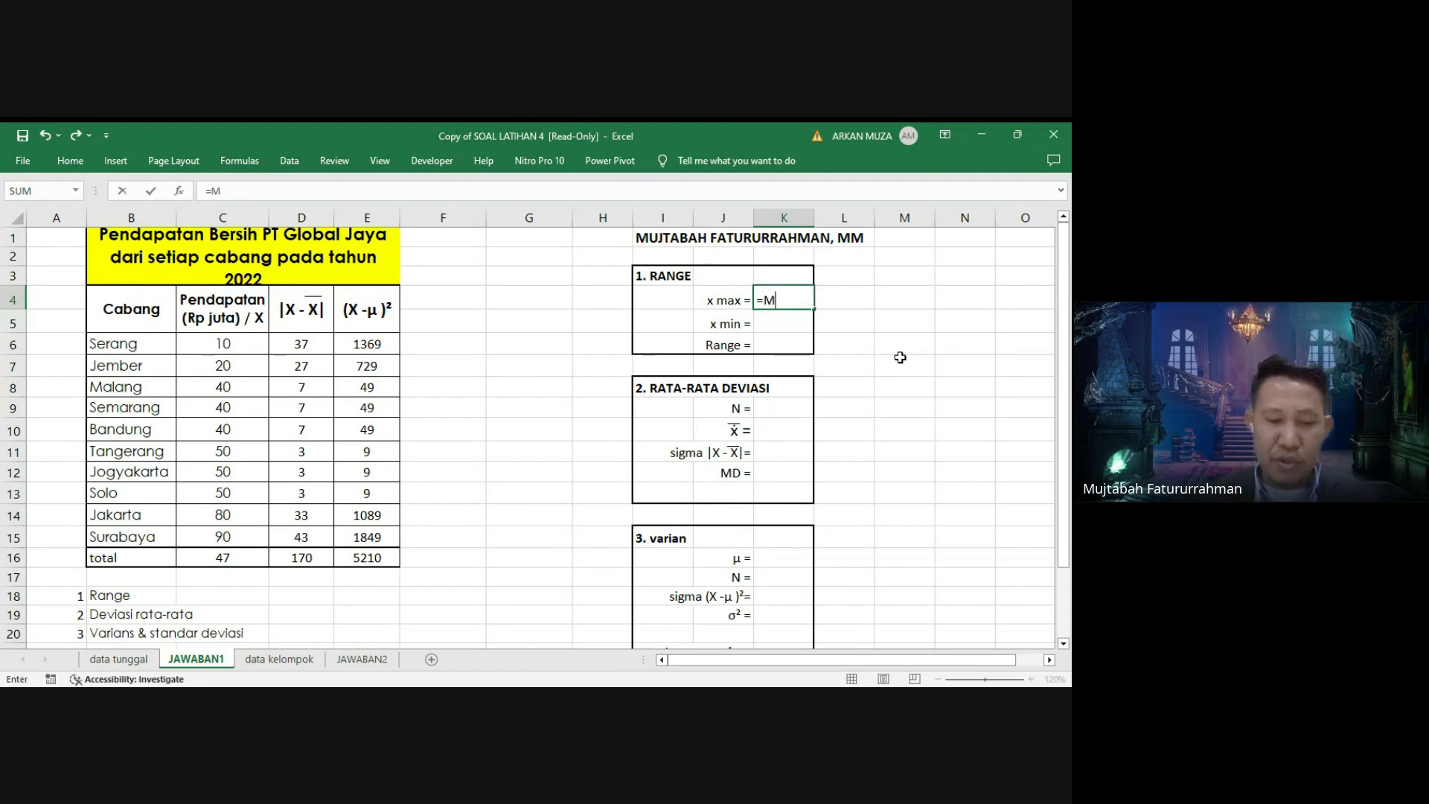
type("AX(")
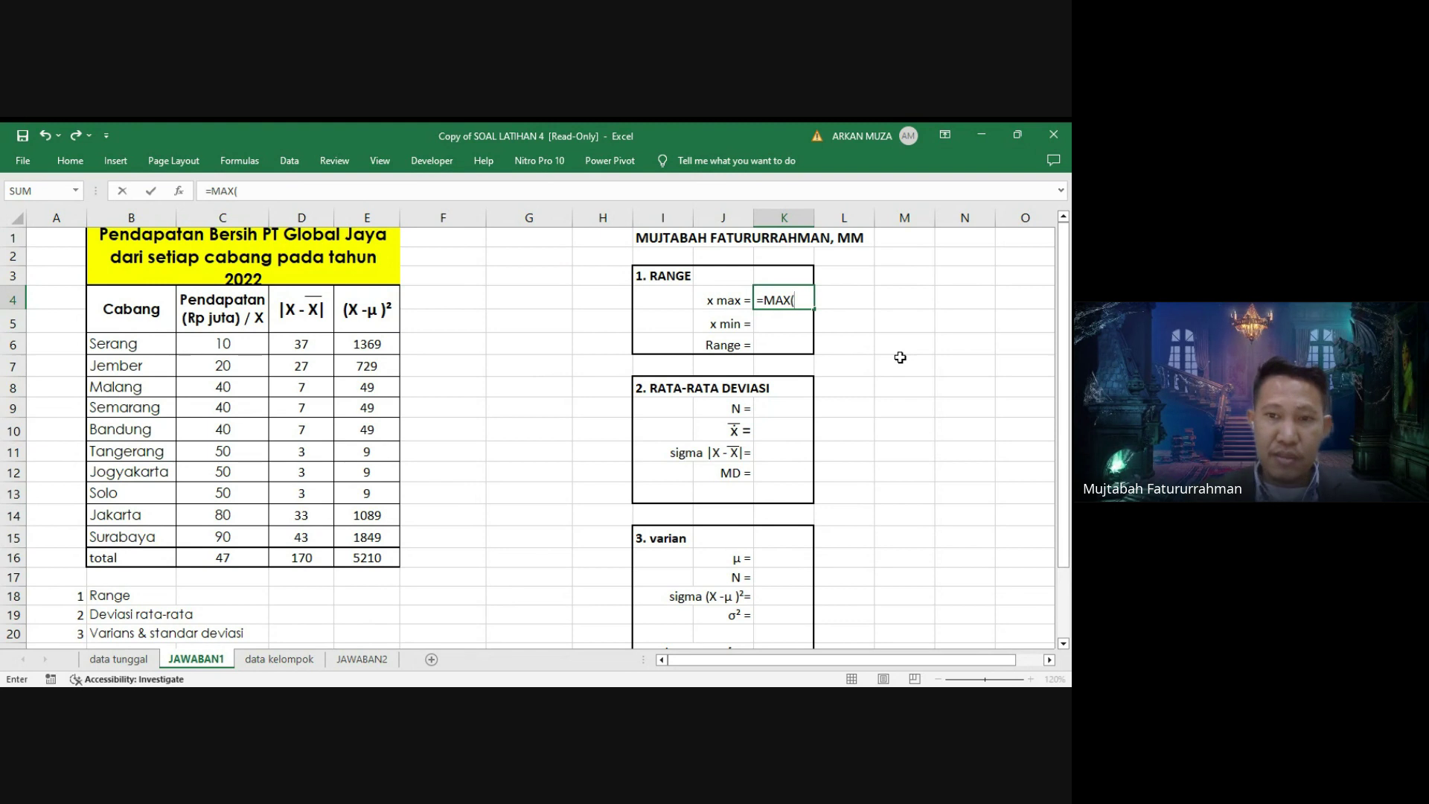
left_click(229, 346)
left_click_drag(230, 346, 225, 533)
key("Return")
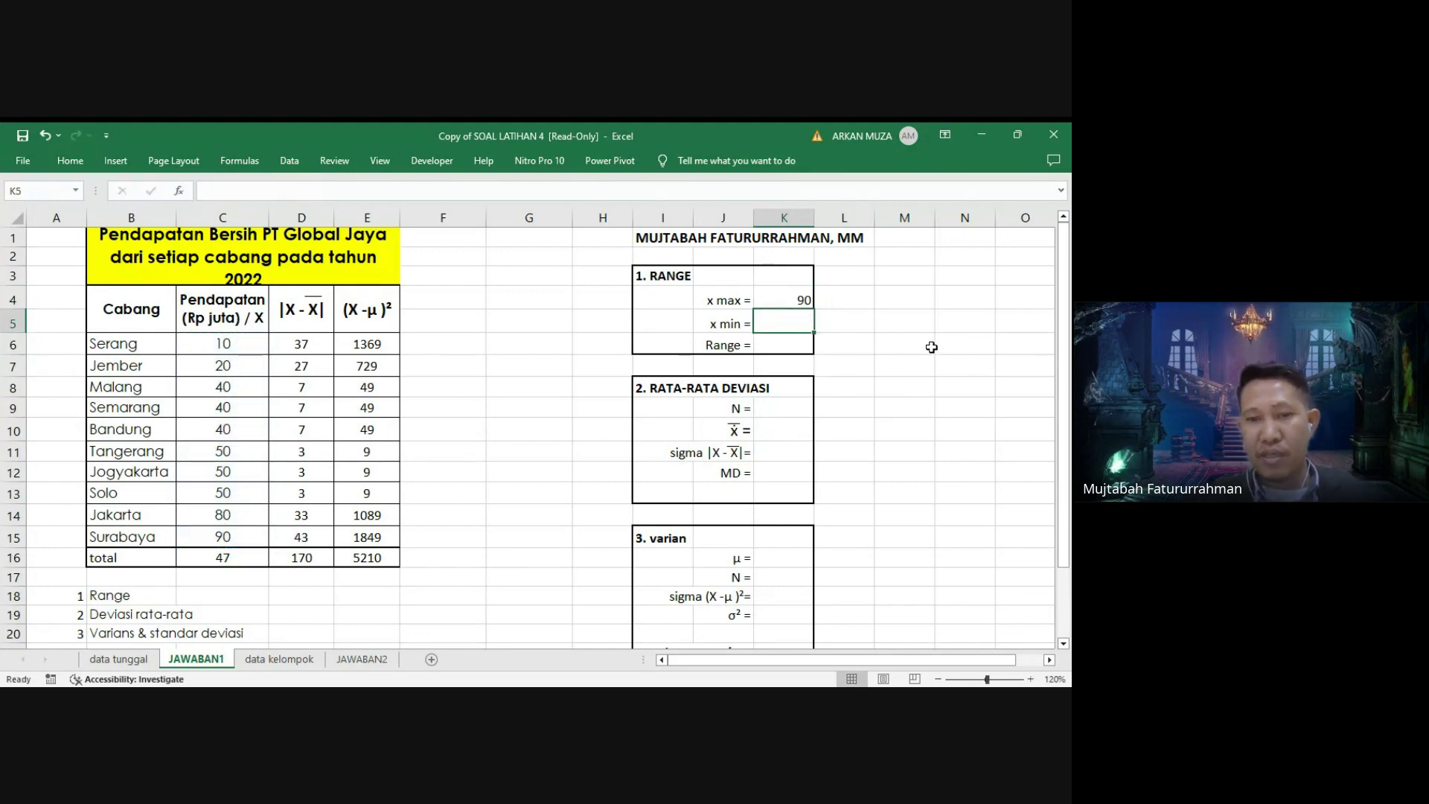
Find the lowest income for x min in K5 with the MIN function over C6:C15.
type("=MIN(")
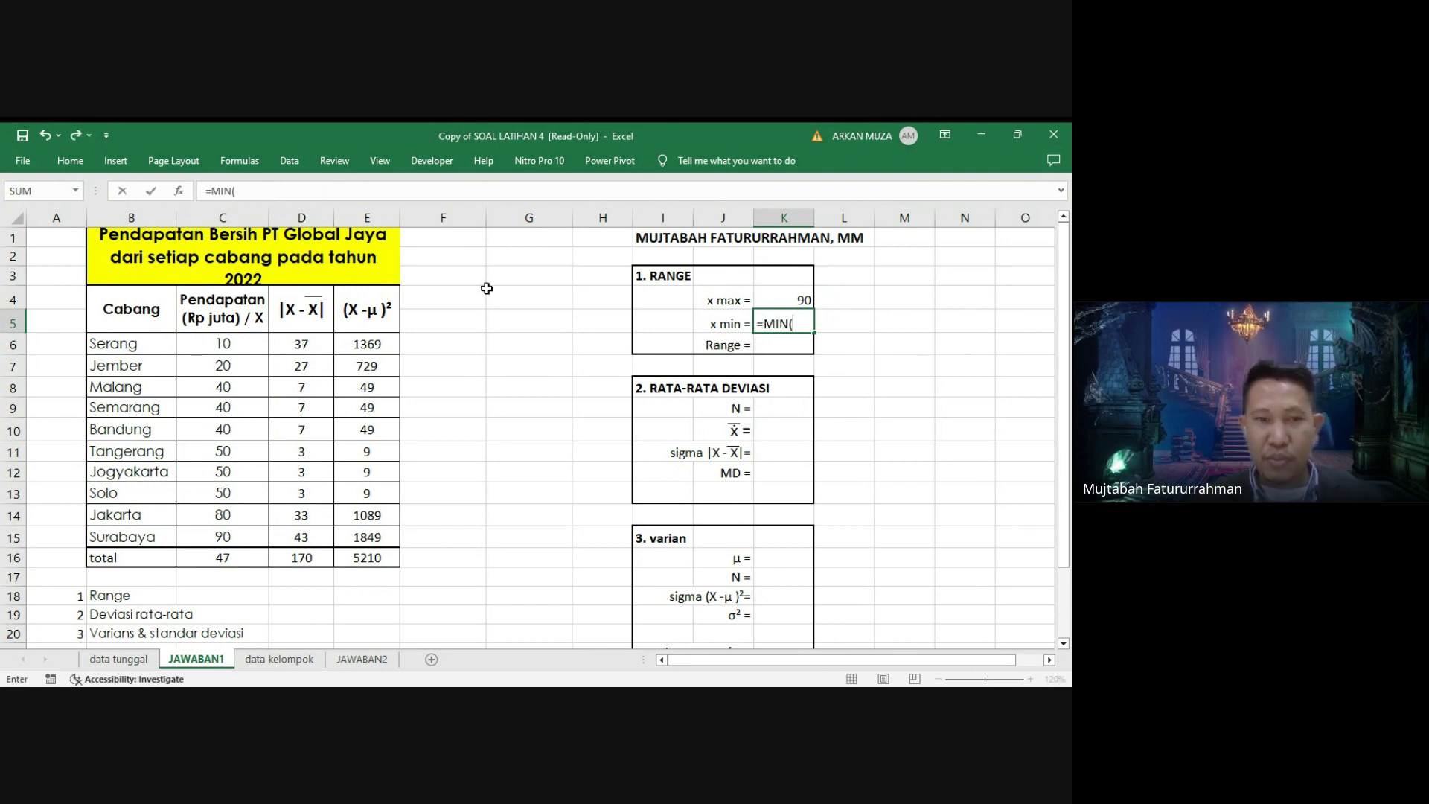
left_click(236, 345)
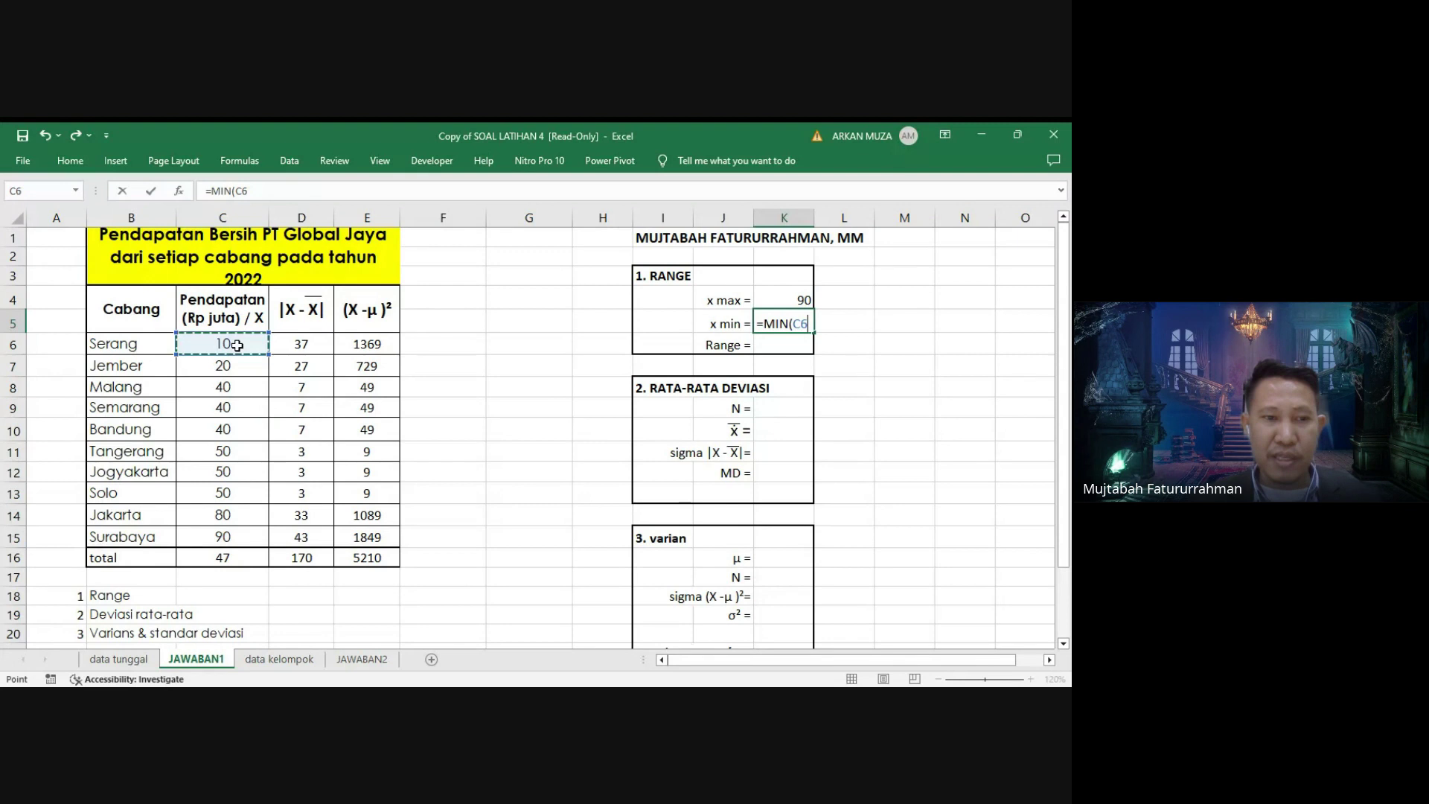
left_click_drag(237, 345, 231, 536)
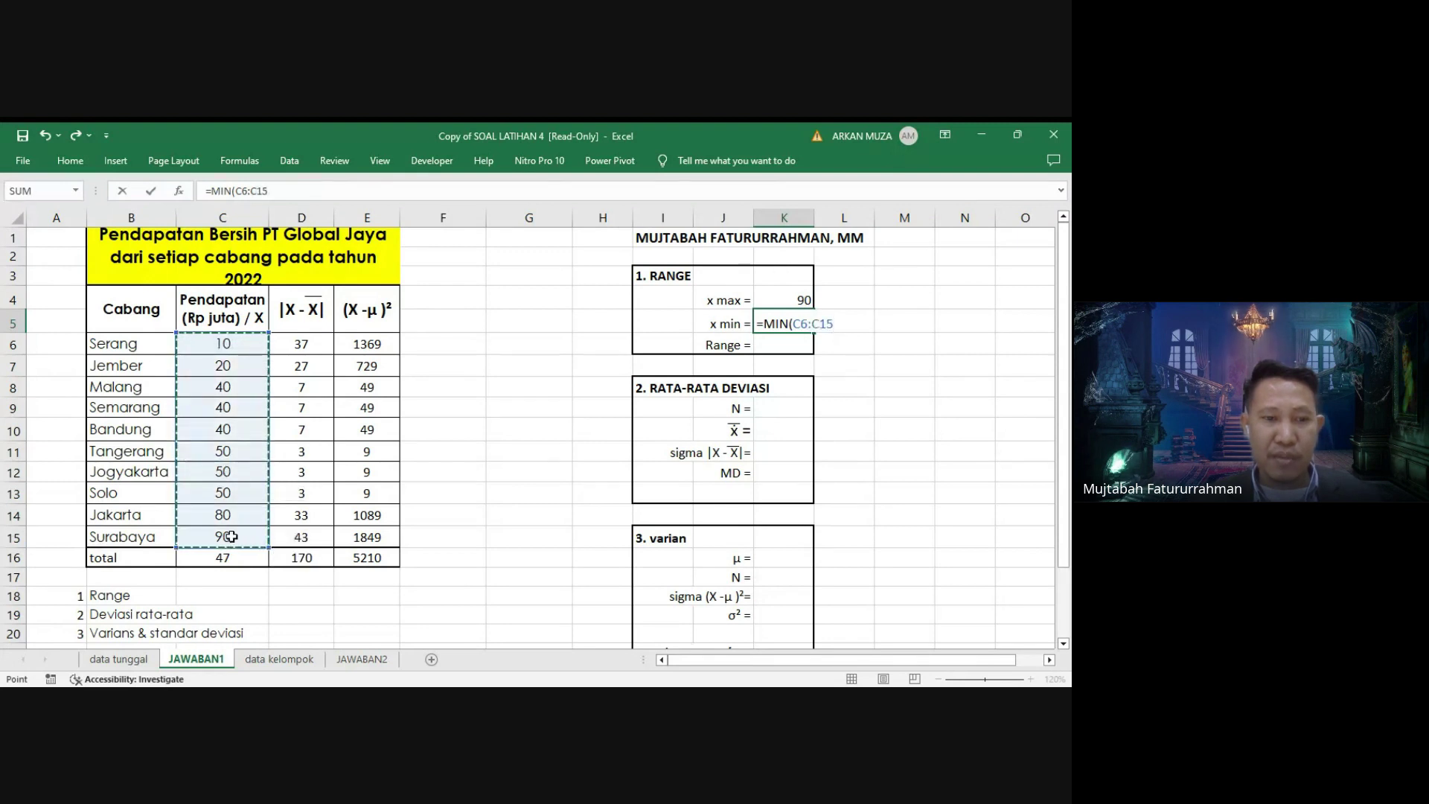
key("Return")
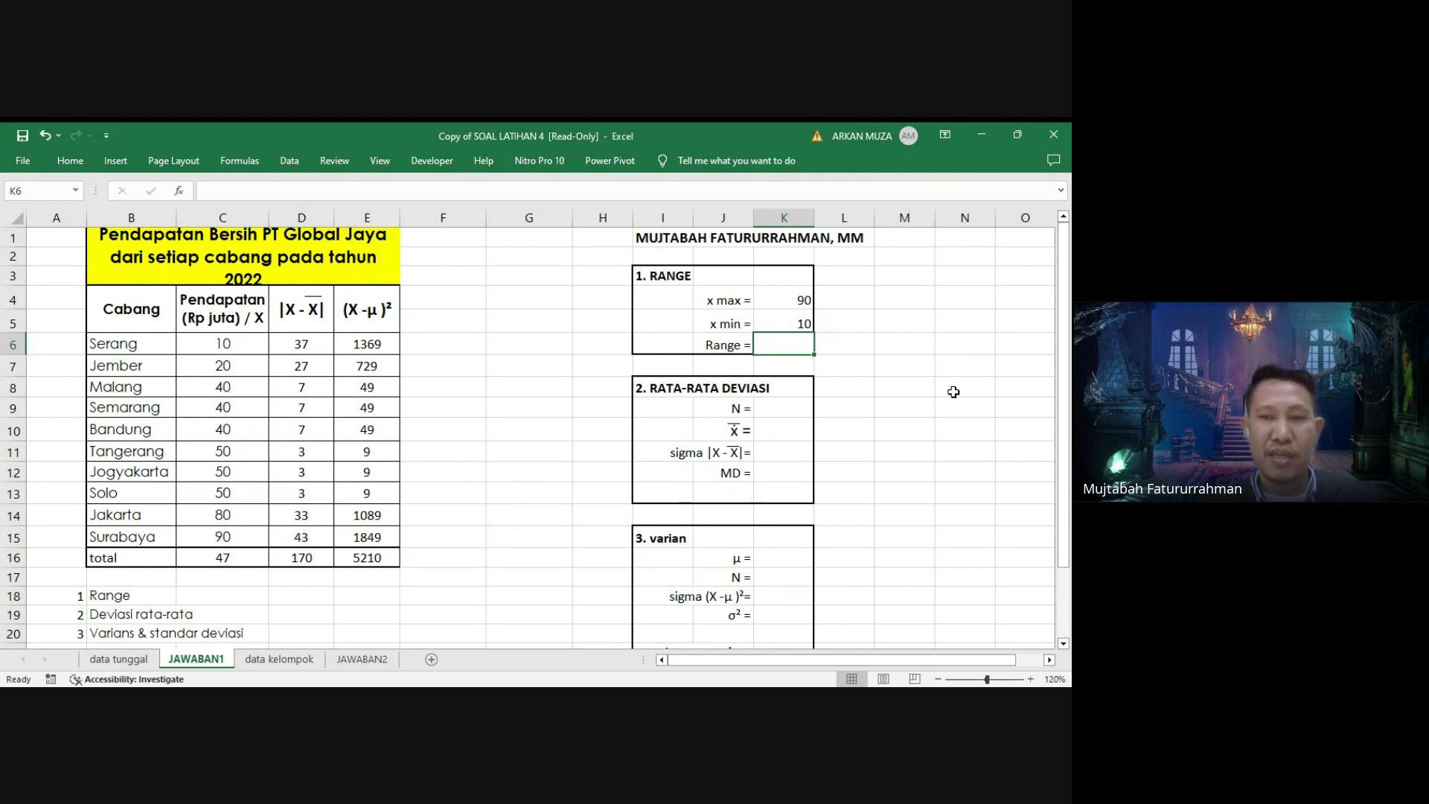
Calculate the range in K6 by subtracting x min from x max with the formula =K4-K5.
type("=")
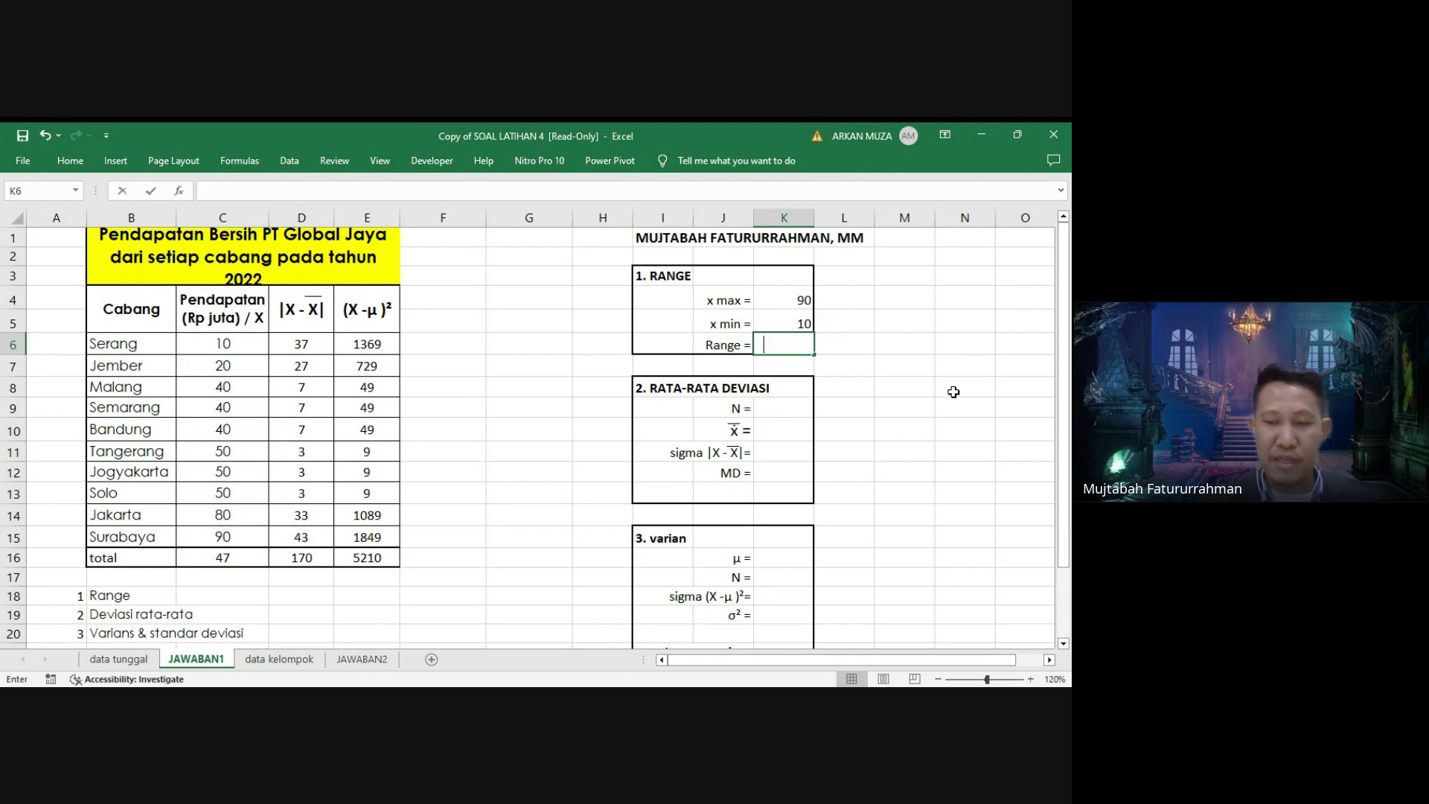
left_click(805, 304)
type("-")
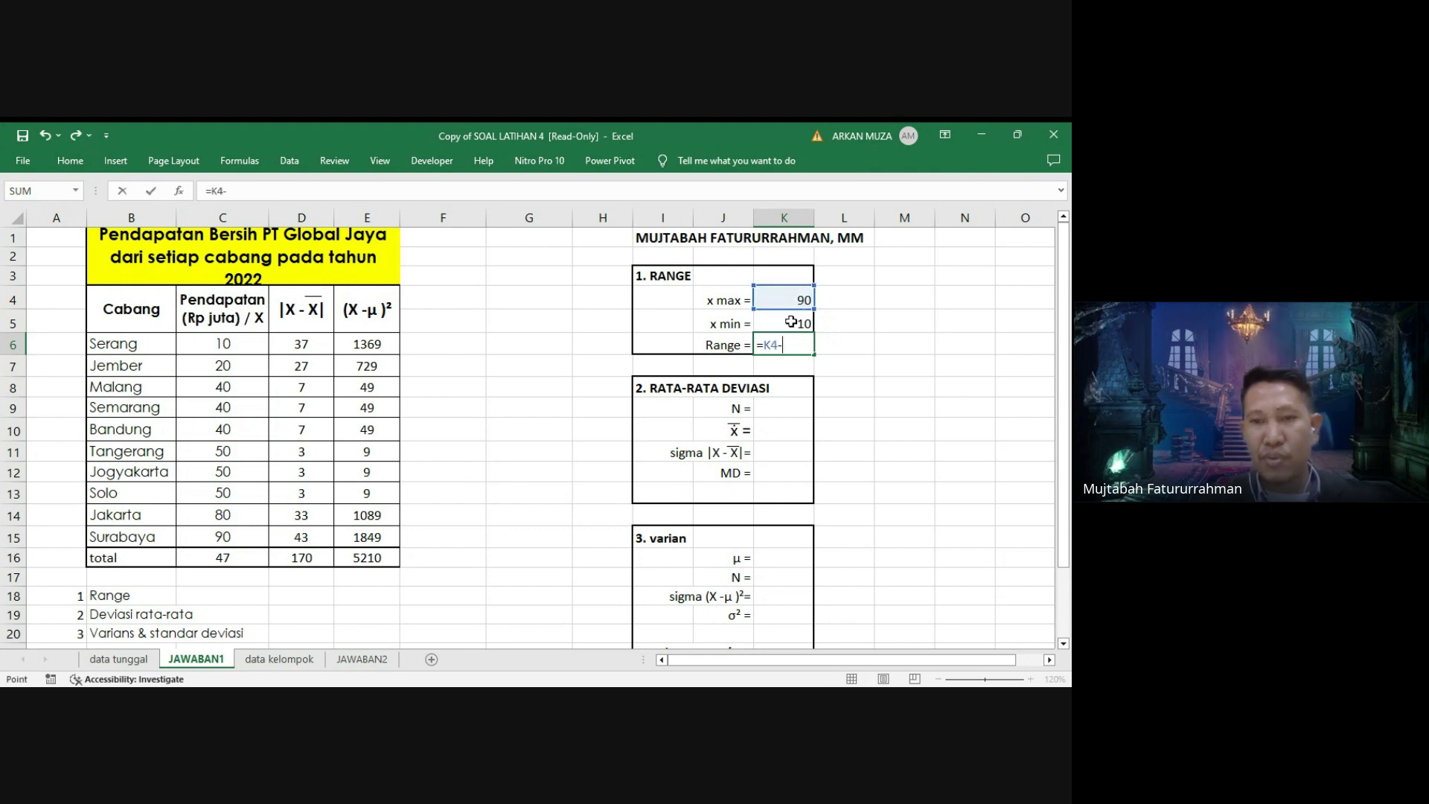
left_click(799, 319)
key("Return")
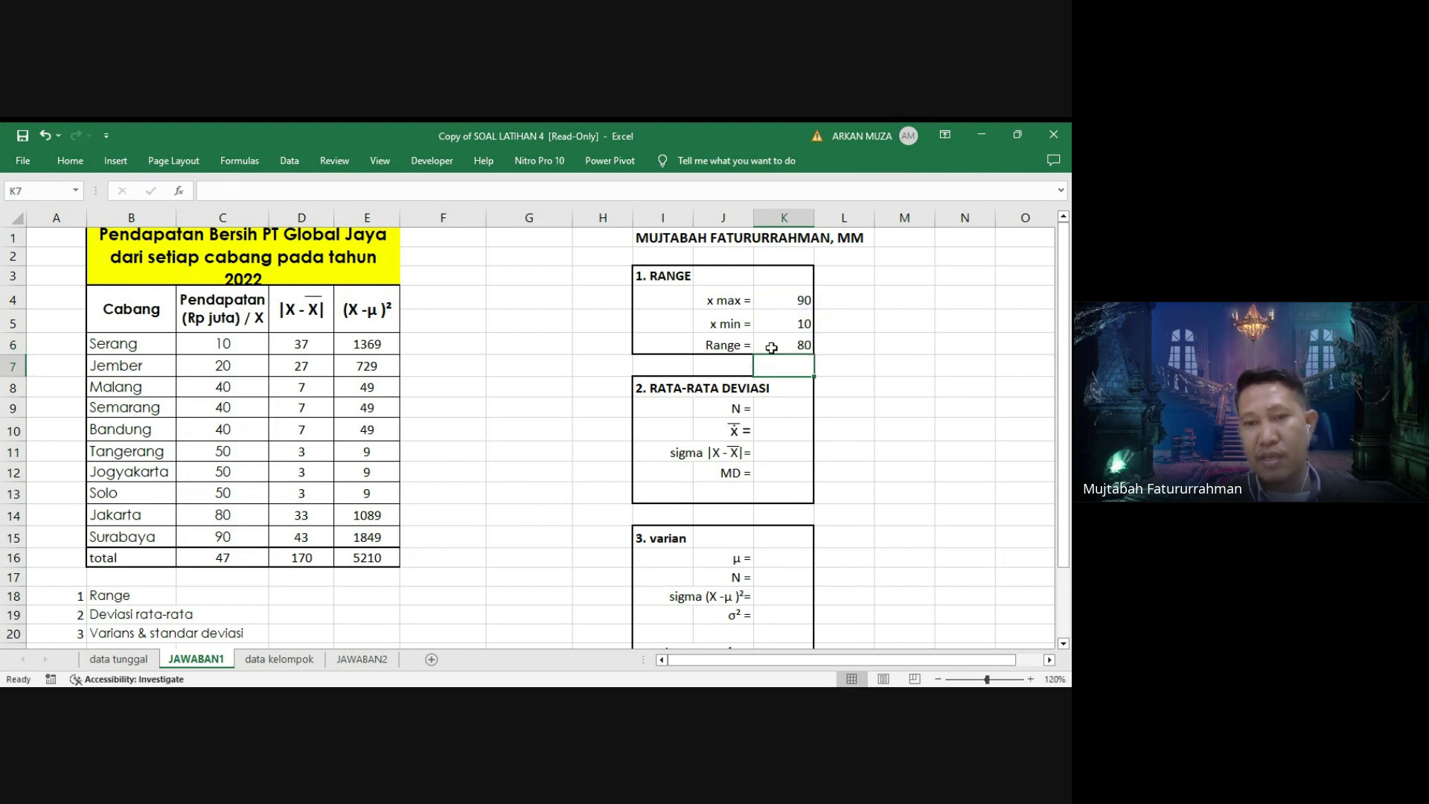
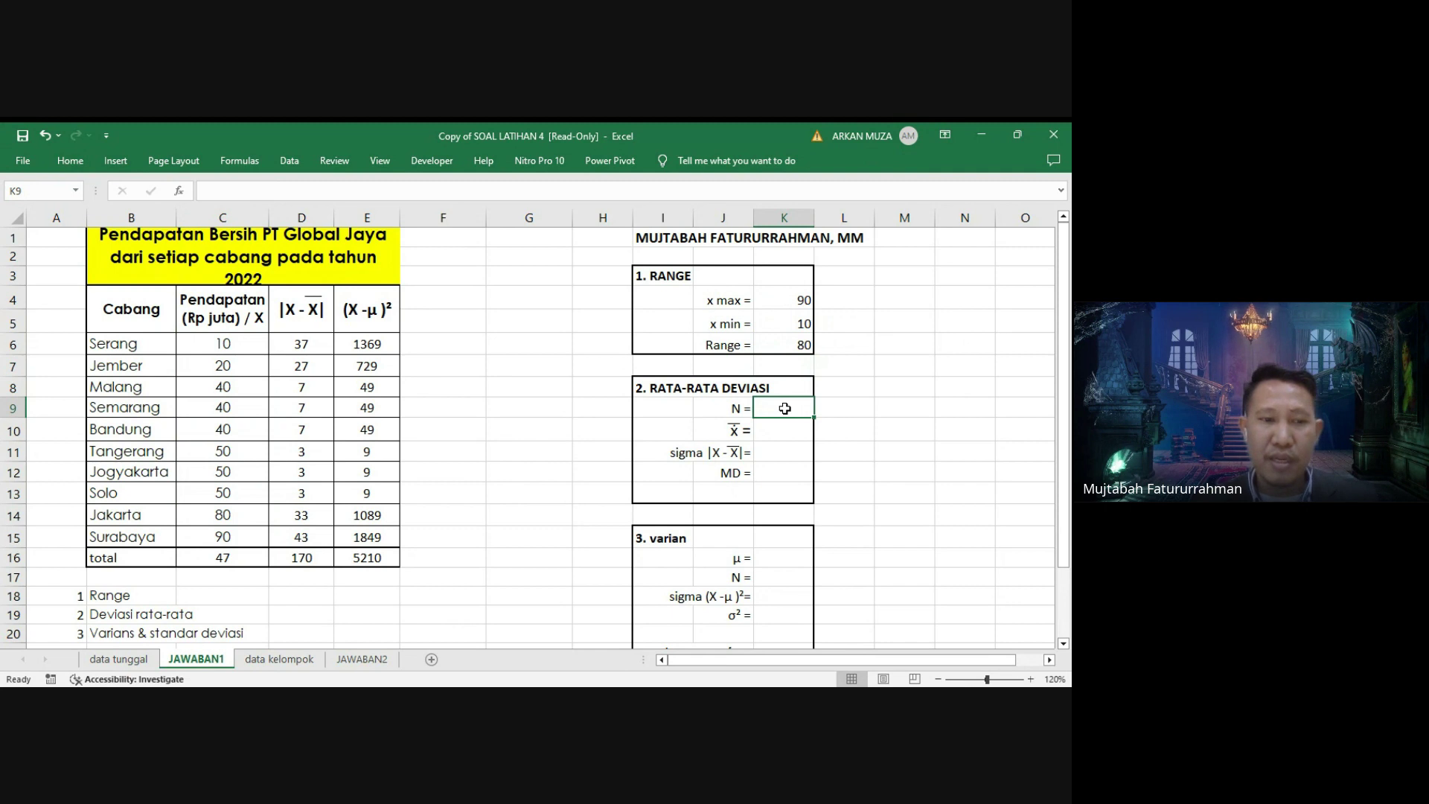
Count the income values for N in K9 with the COUNT function over C6:C15.
type("=")
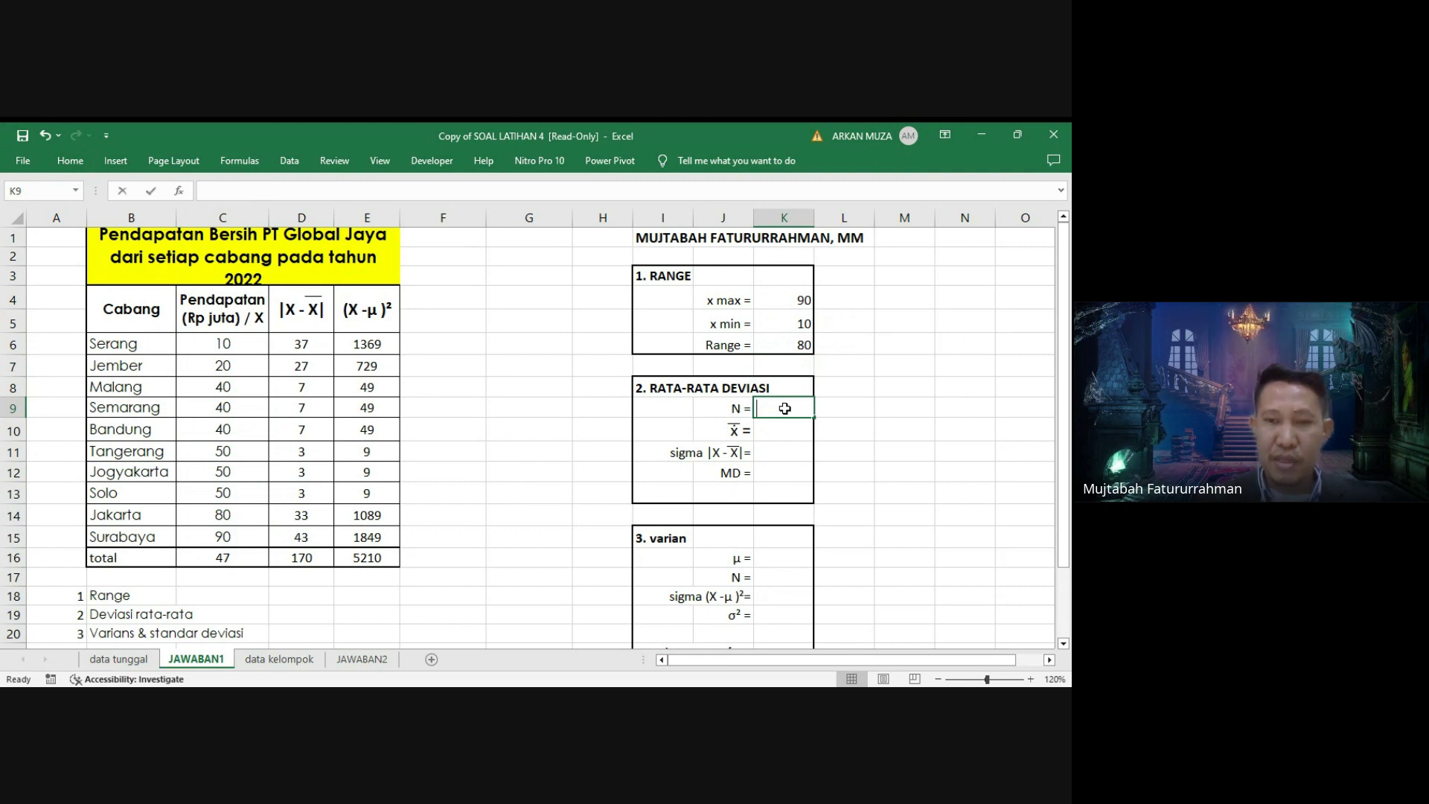
type("COUN")
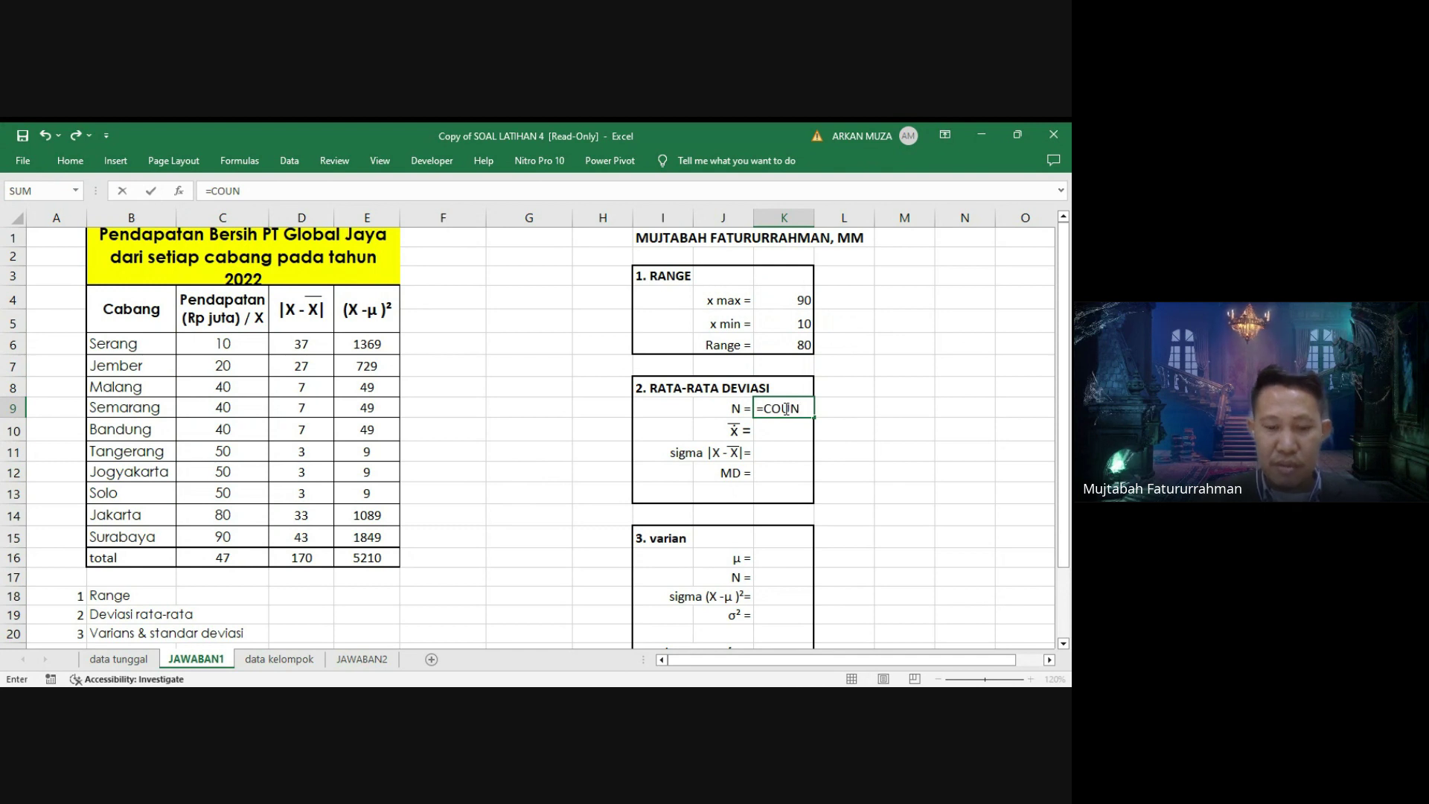
type("T(")
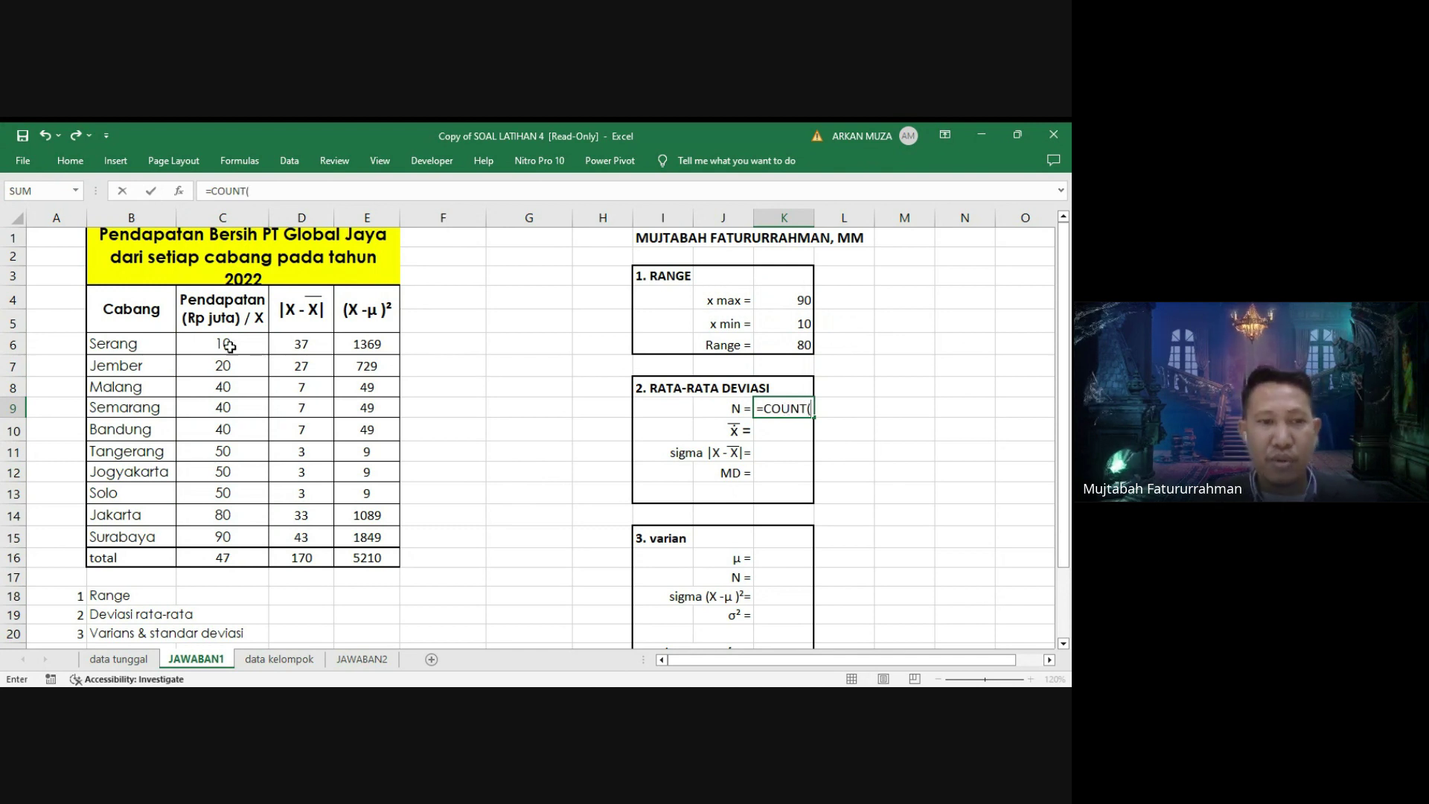
left_click_drag(227, 346, 226, 530)
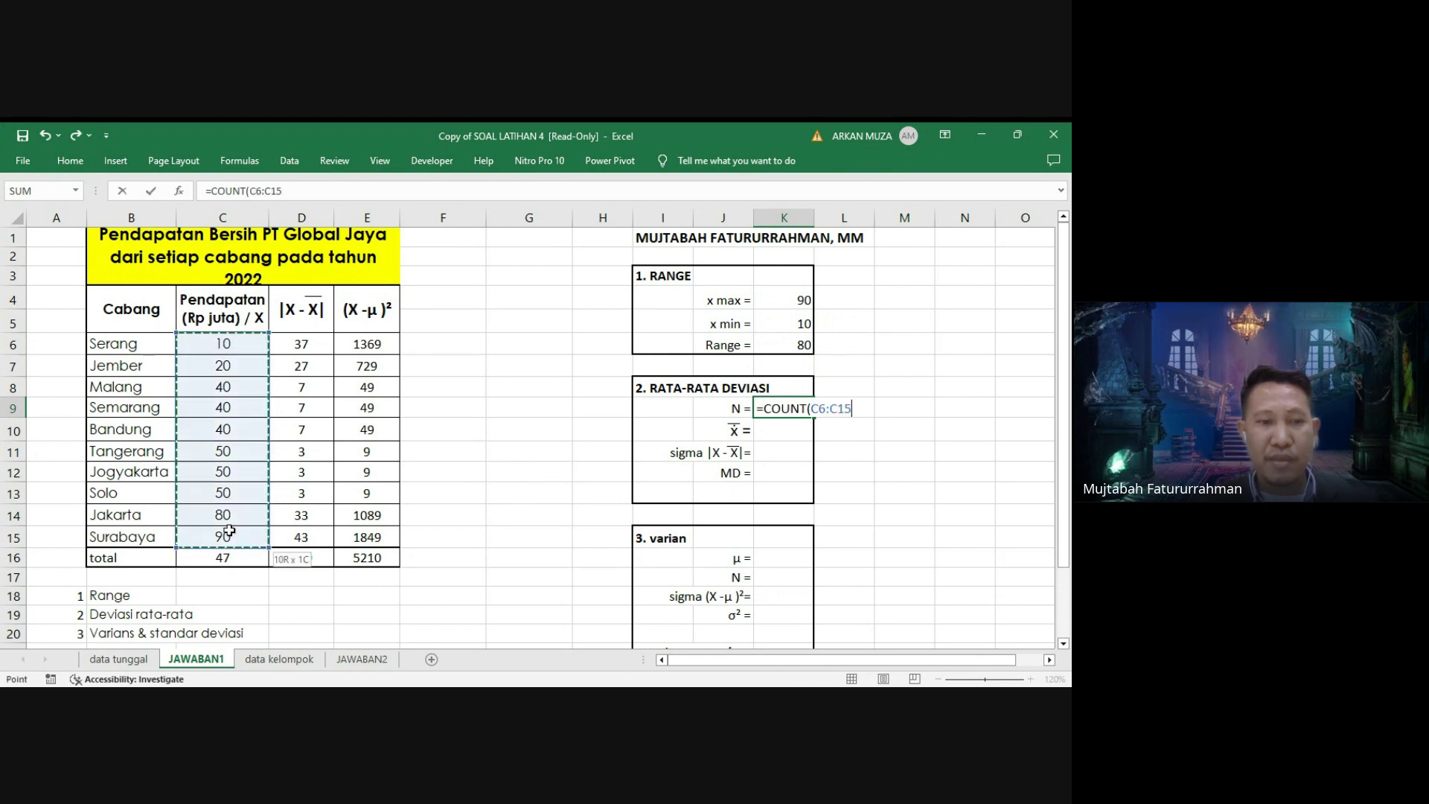
key("Return")
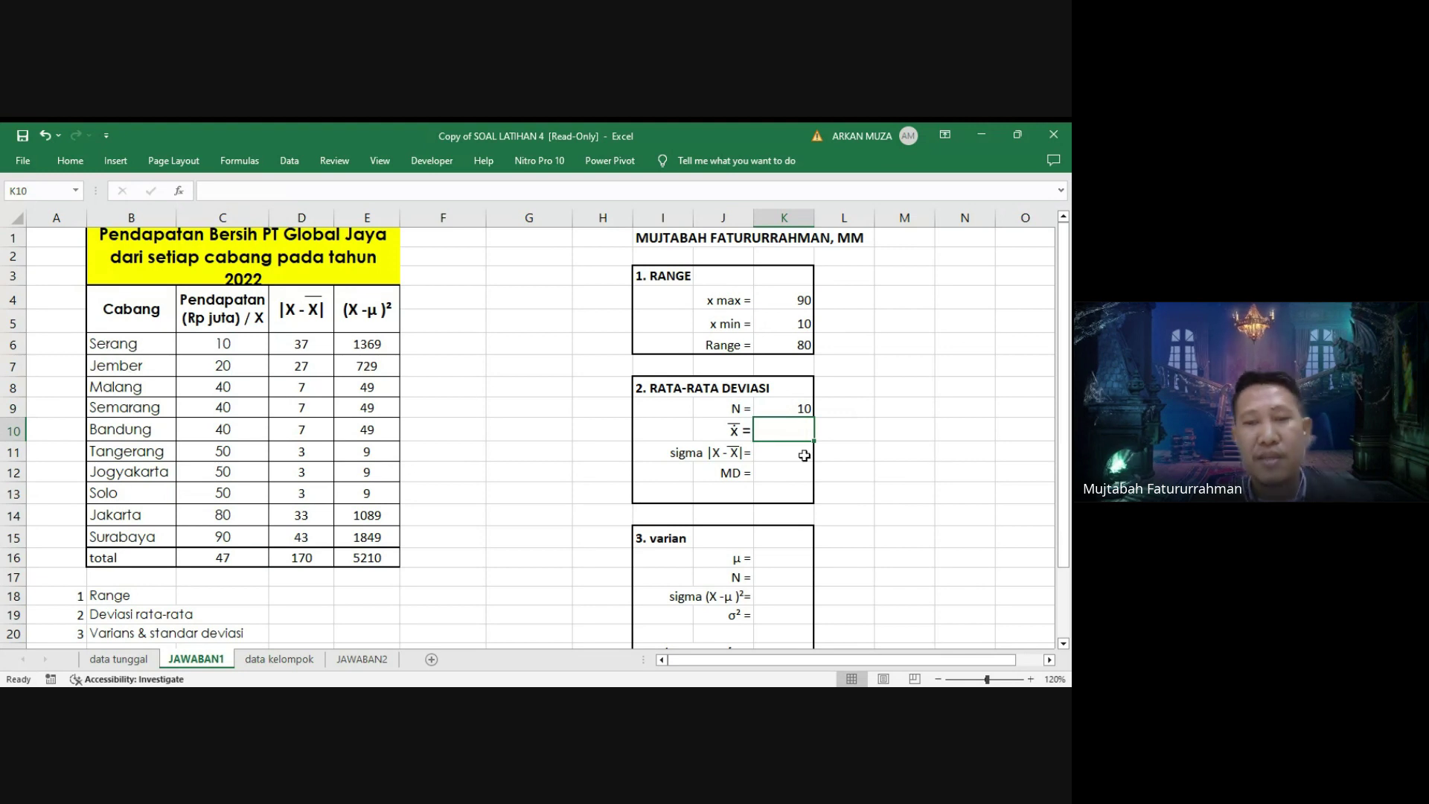
In the mean deviation block, link the mean in K10 to C16 and the sum of absolute deviations in K11 to D16.
type("=")
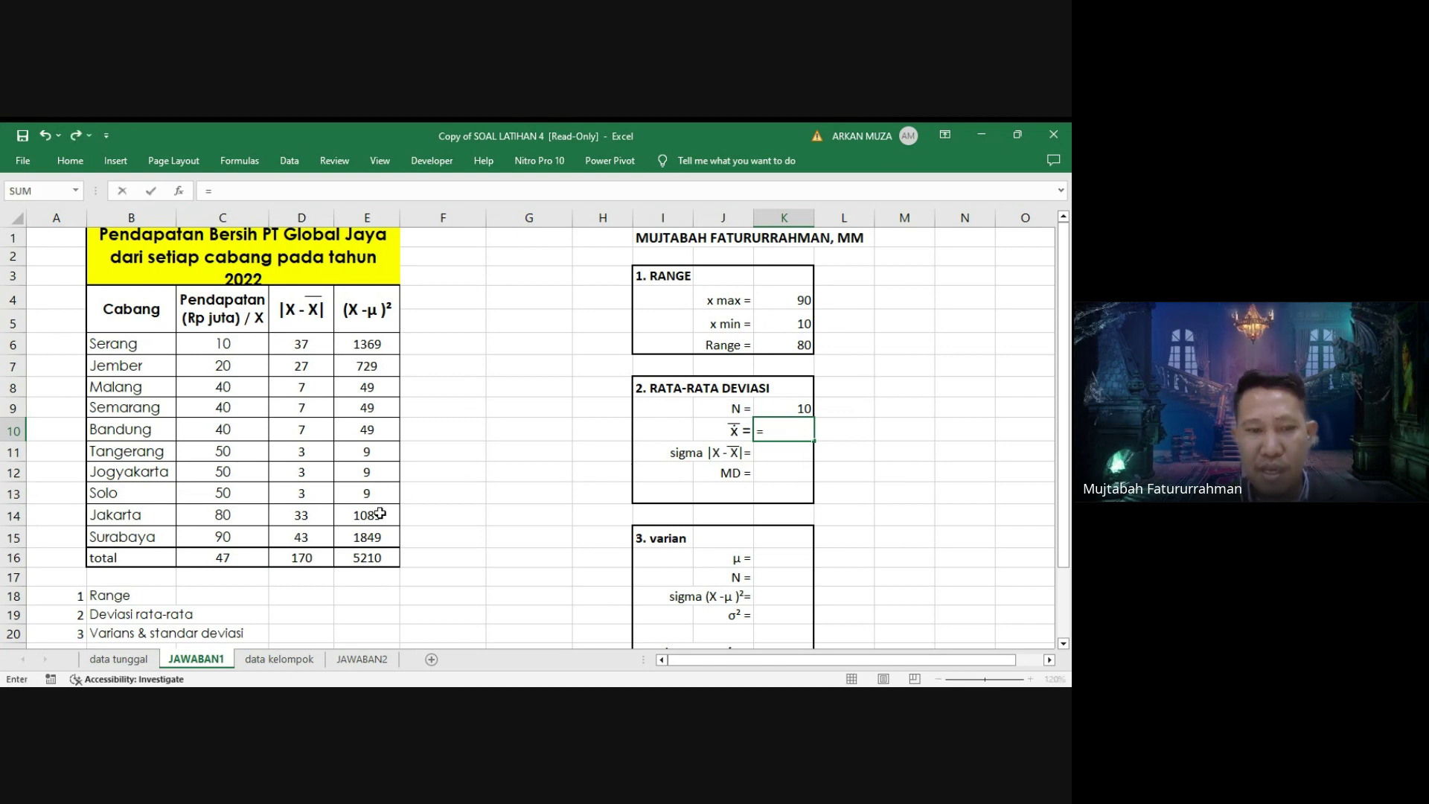
left_click(239, 560)
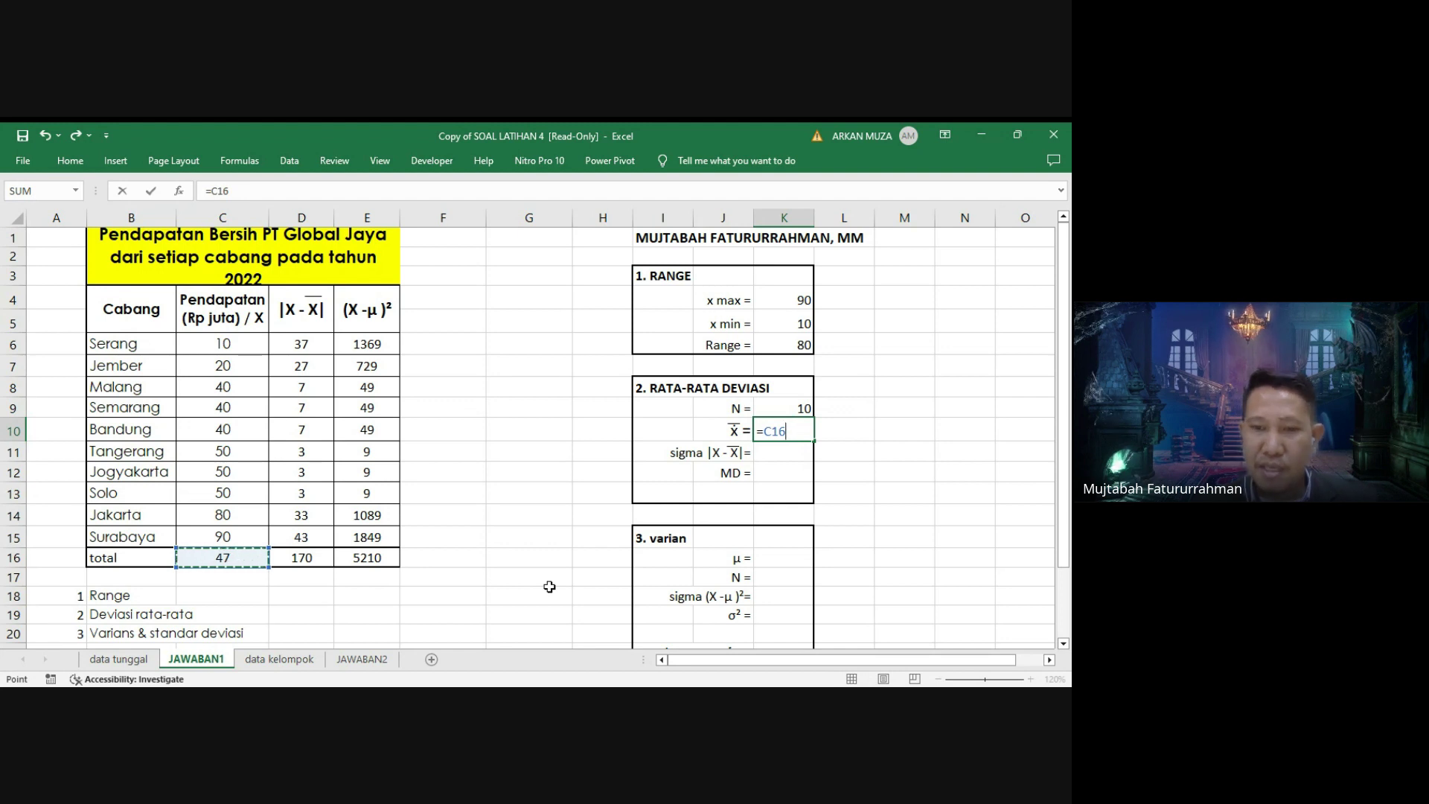
key("Return")
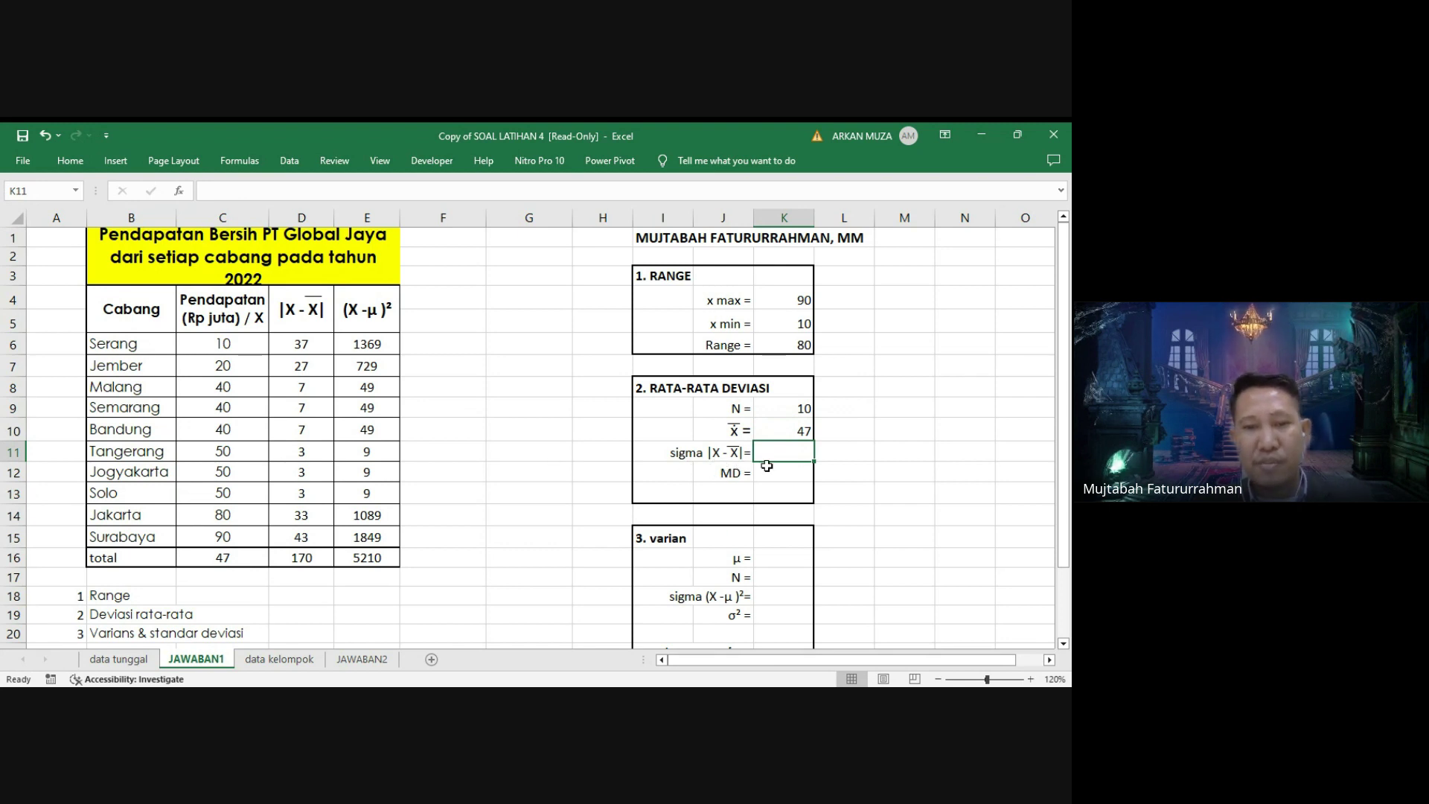
type("=")
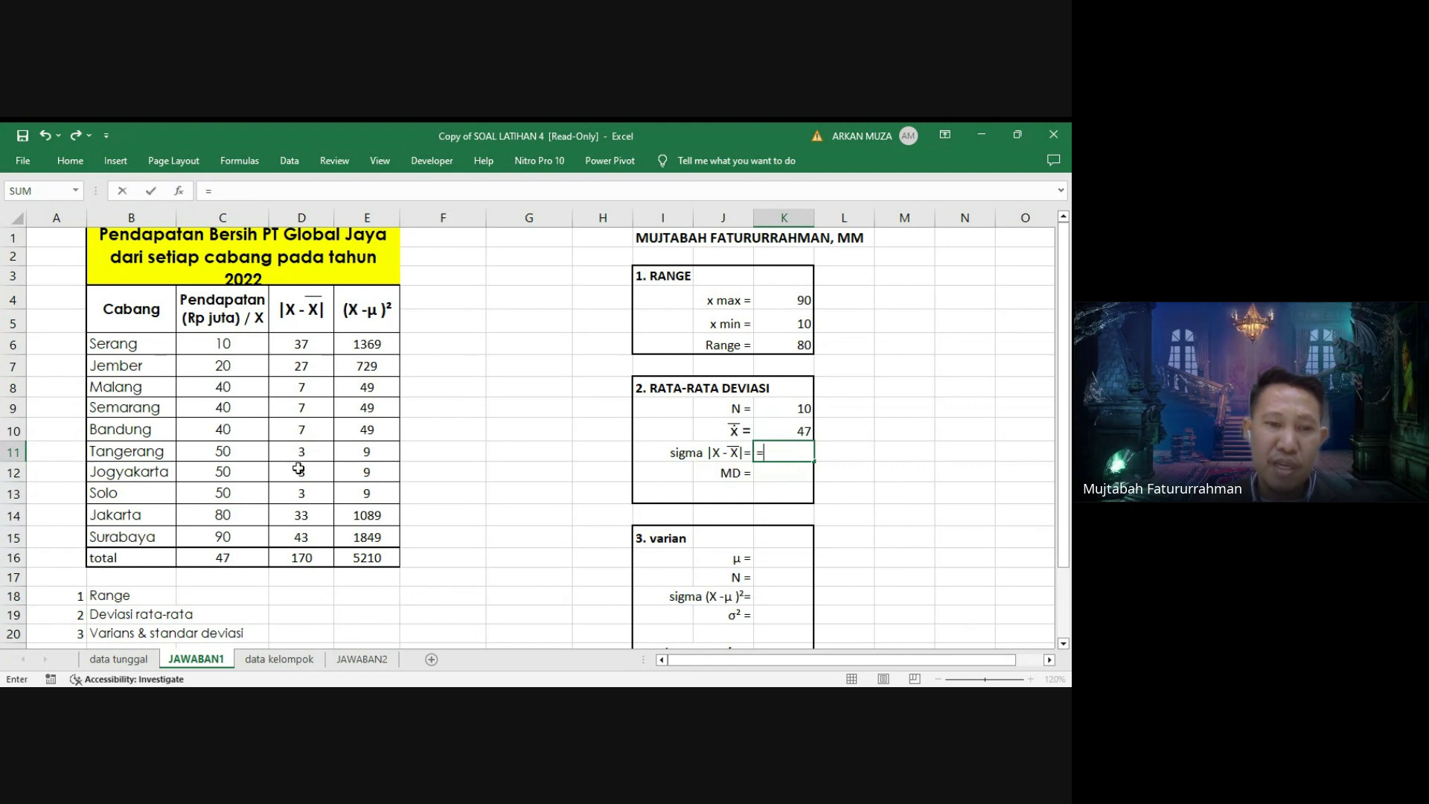
left_click(309, 564)
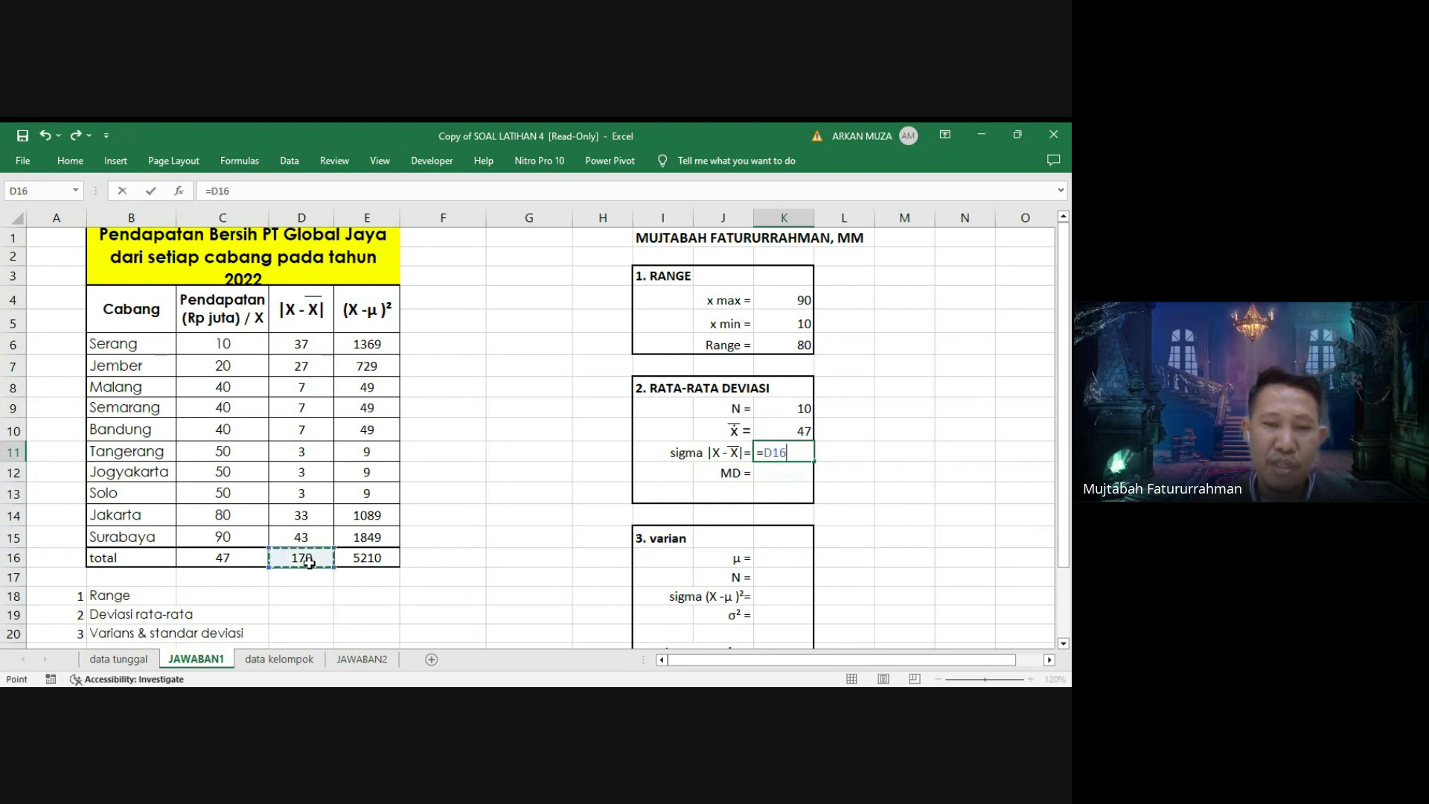
key("Return")
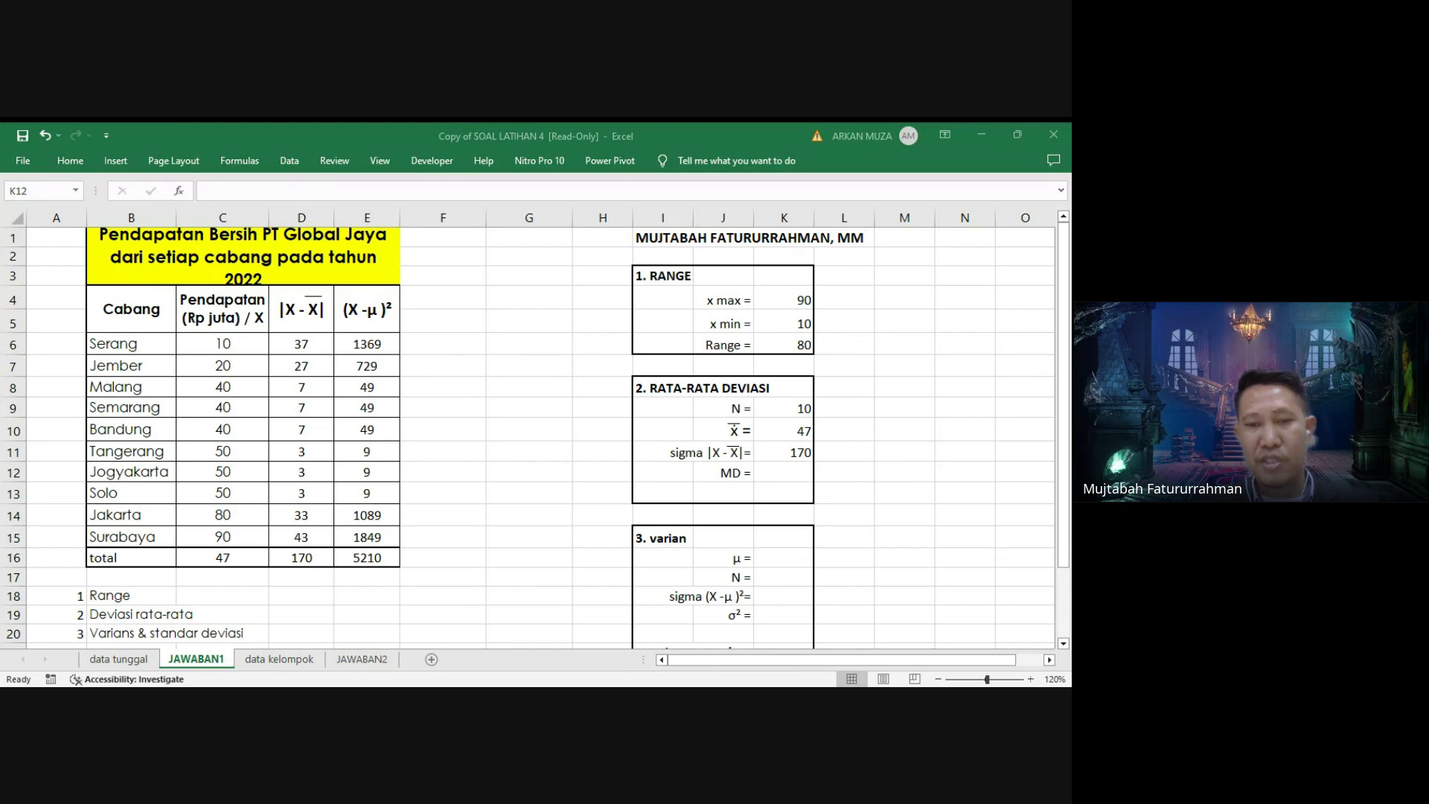
Calculate the mean deviation MD in K12 by dividing the deviation sum by N with =K11/K9.
left_click(783, 472)
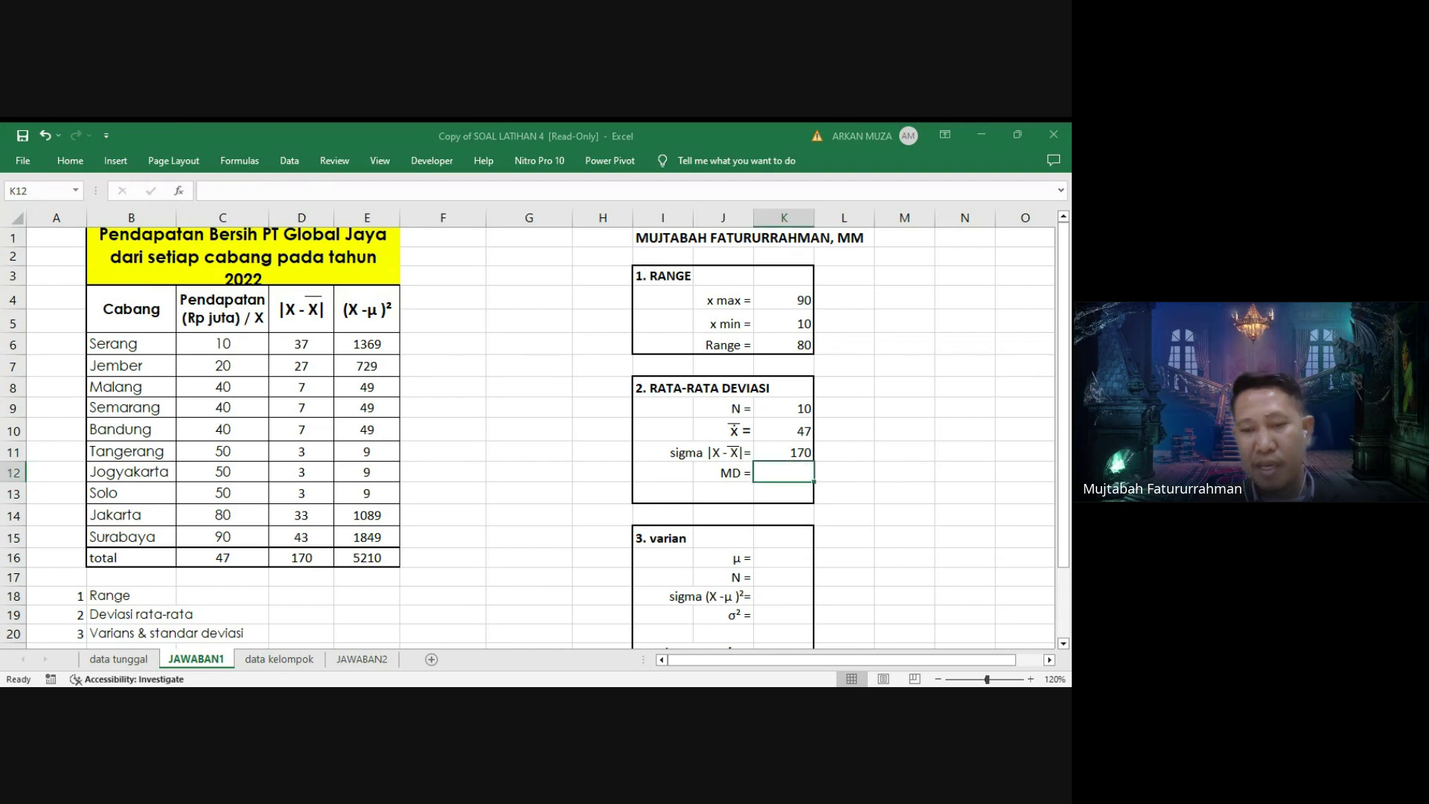
type("=")
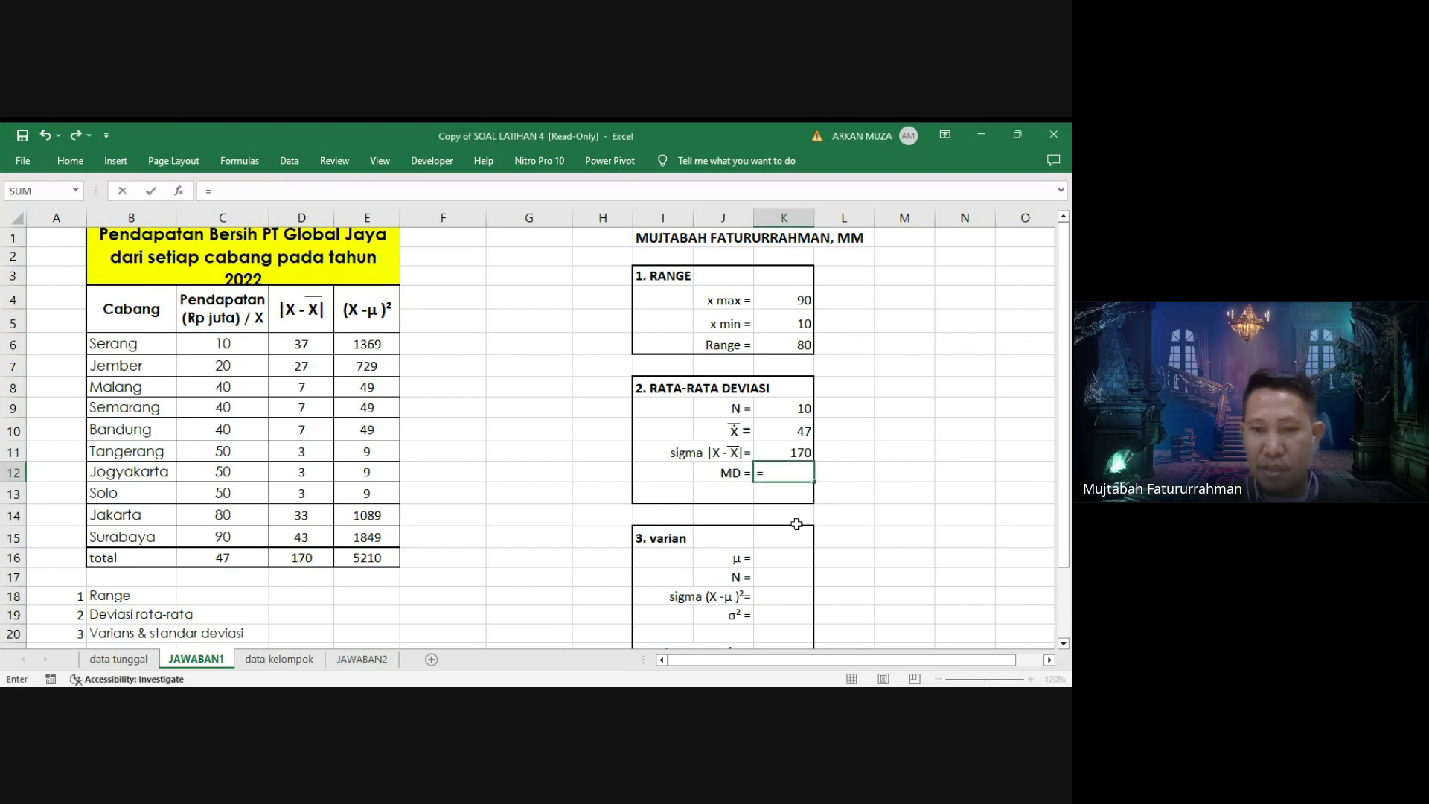
left_click(808, 456)
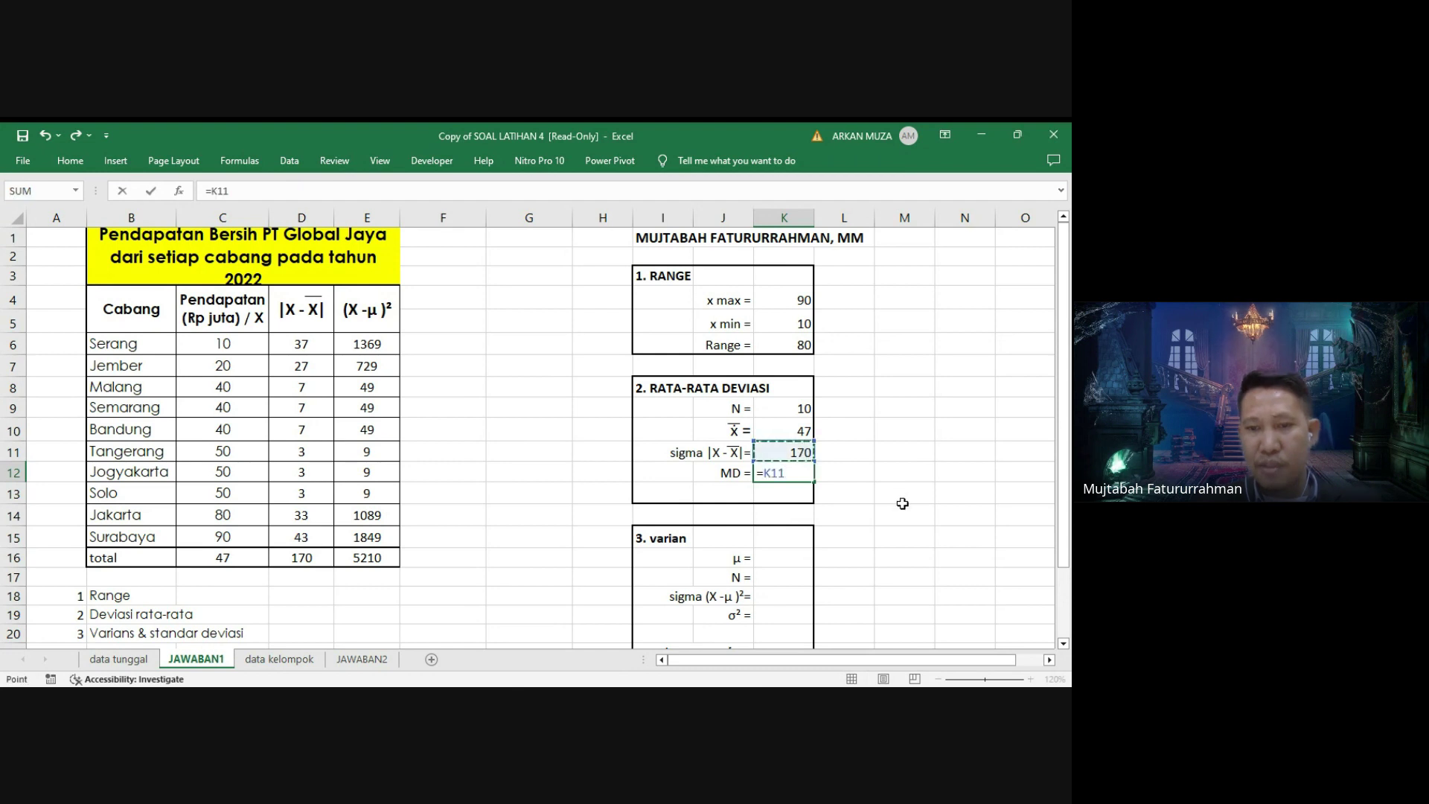
type("/")
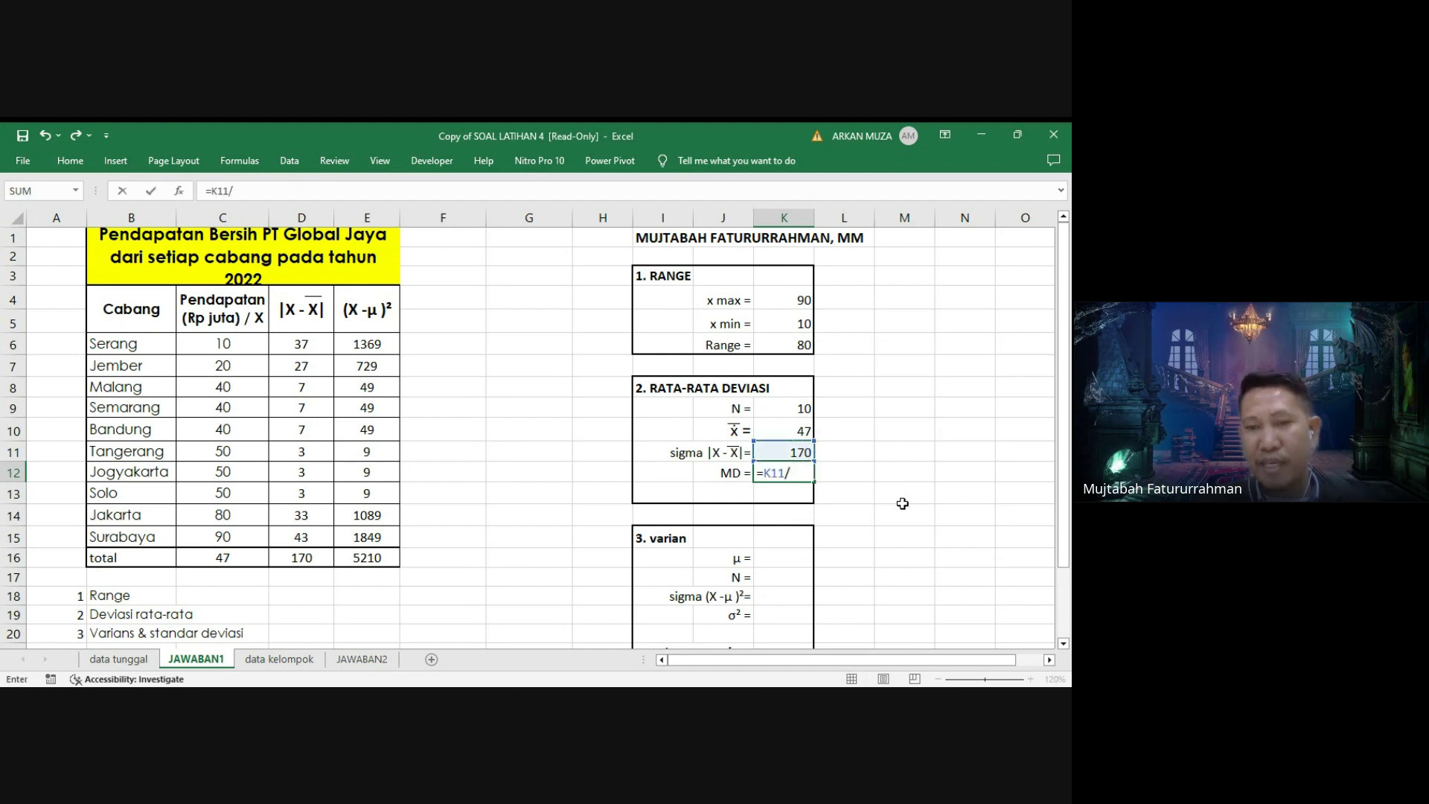
left_click(802, 411)
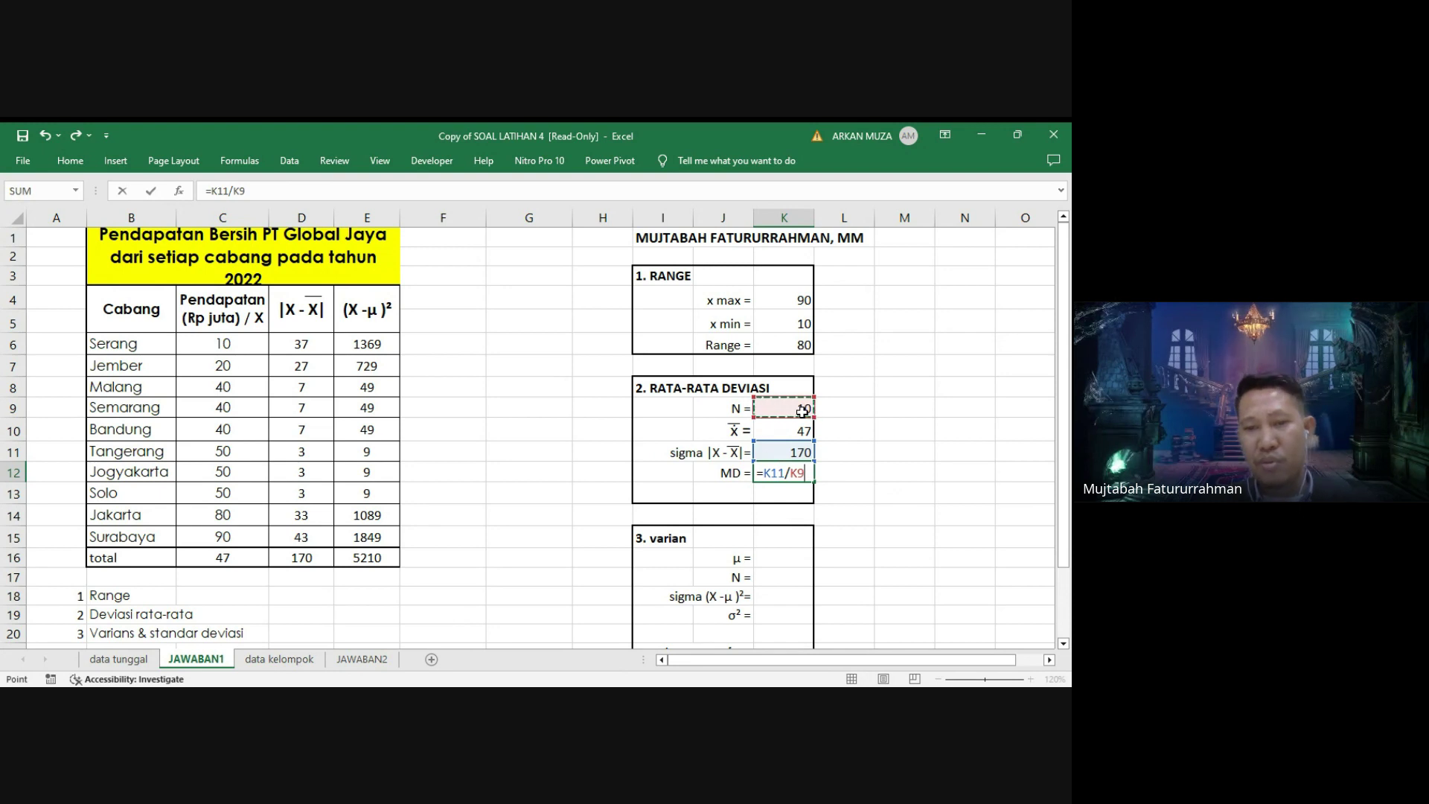
key("Return")
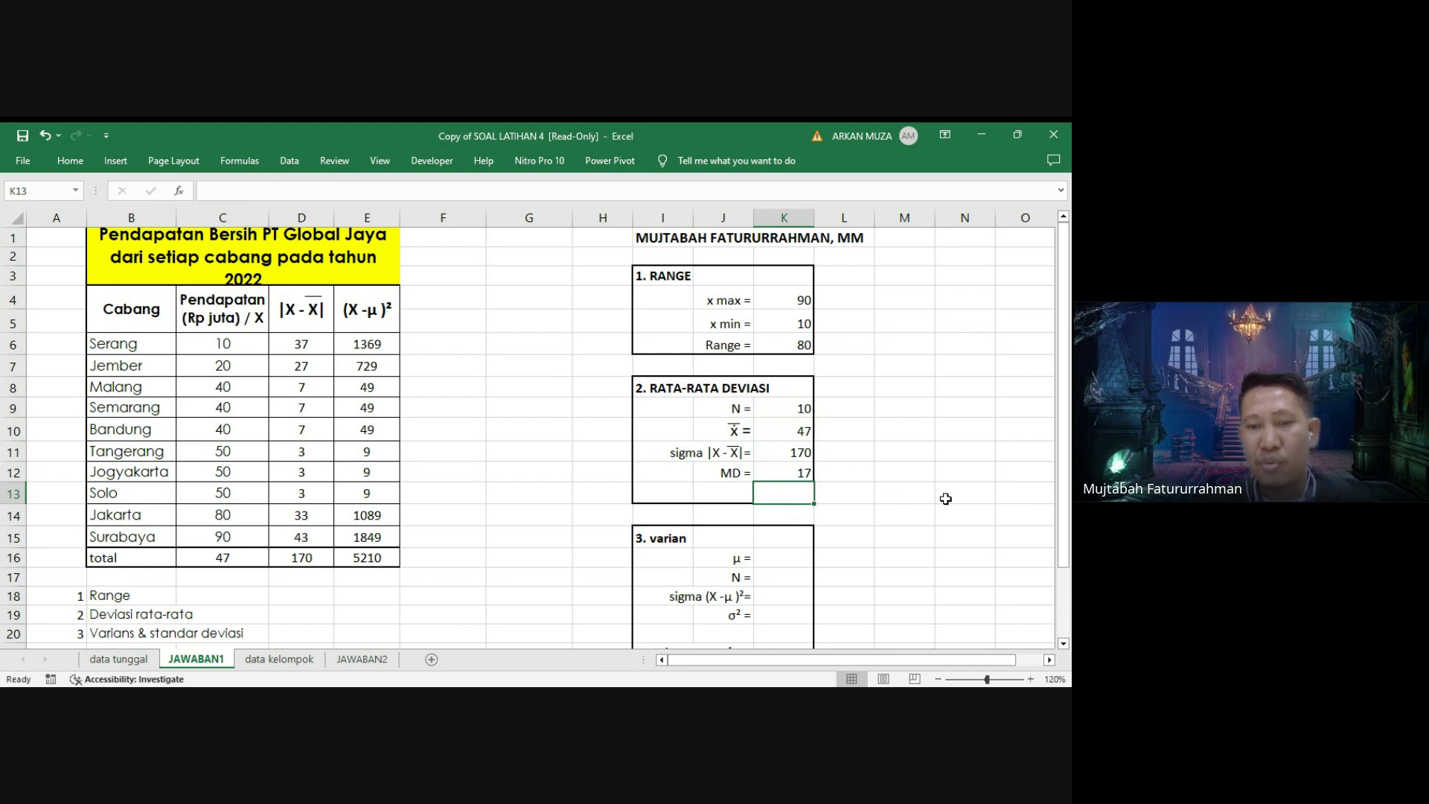
In the variance block, link the mean μ in K16 to the average income with =C16.
left_click_drag(1064, 545, 1069, 580)
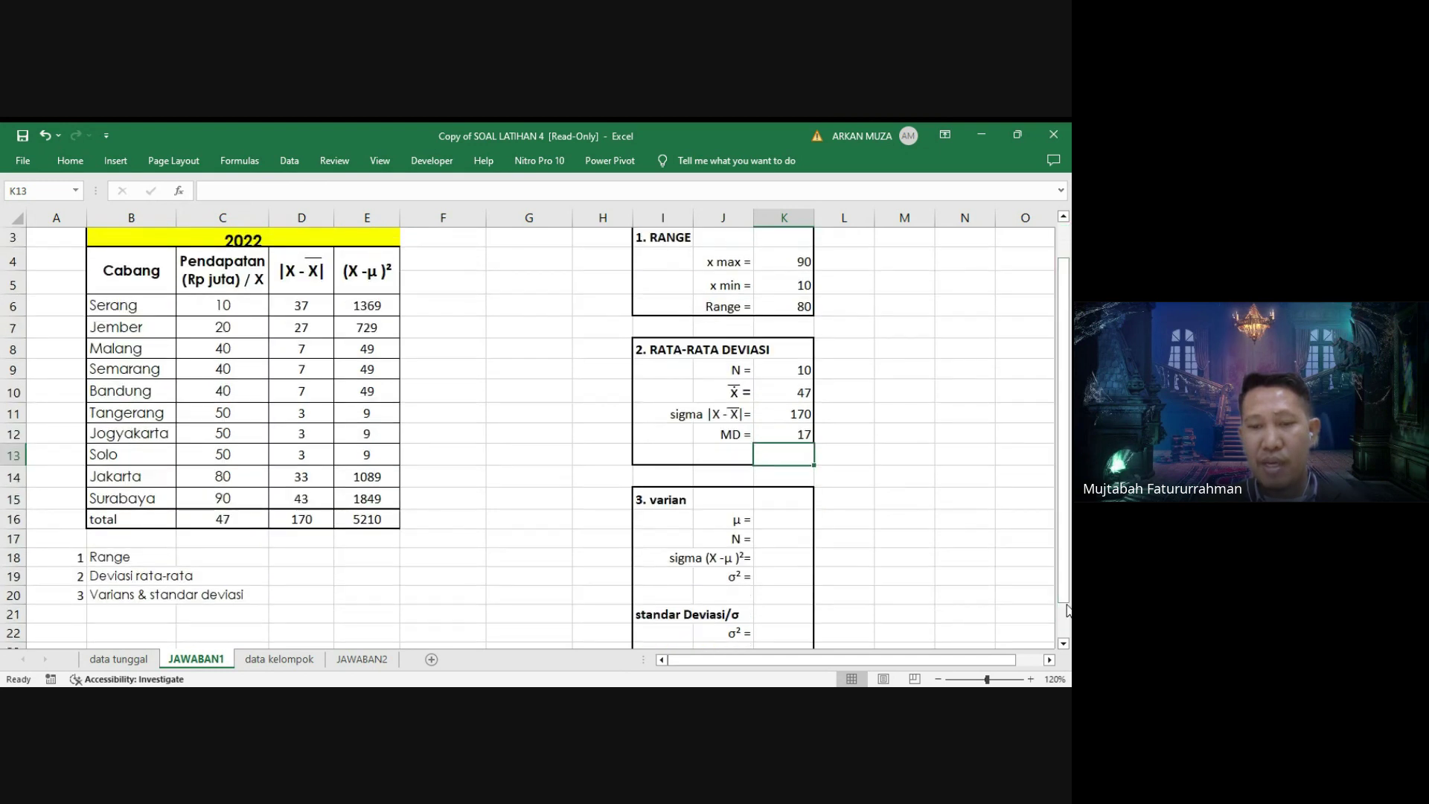
left_click(1064, 645)
left_click(1064, 644)
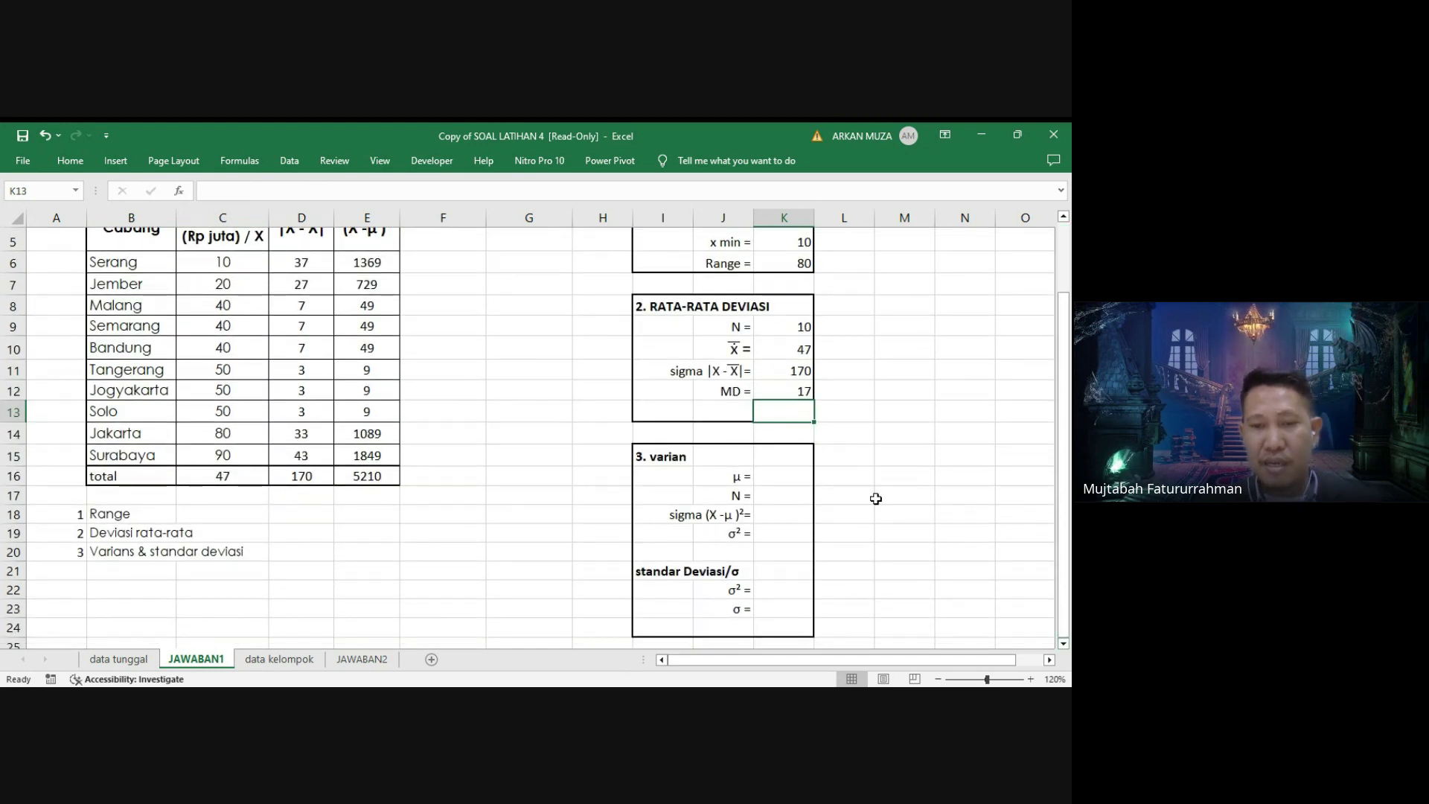
left_click(792, 480)
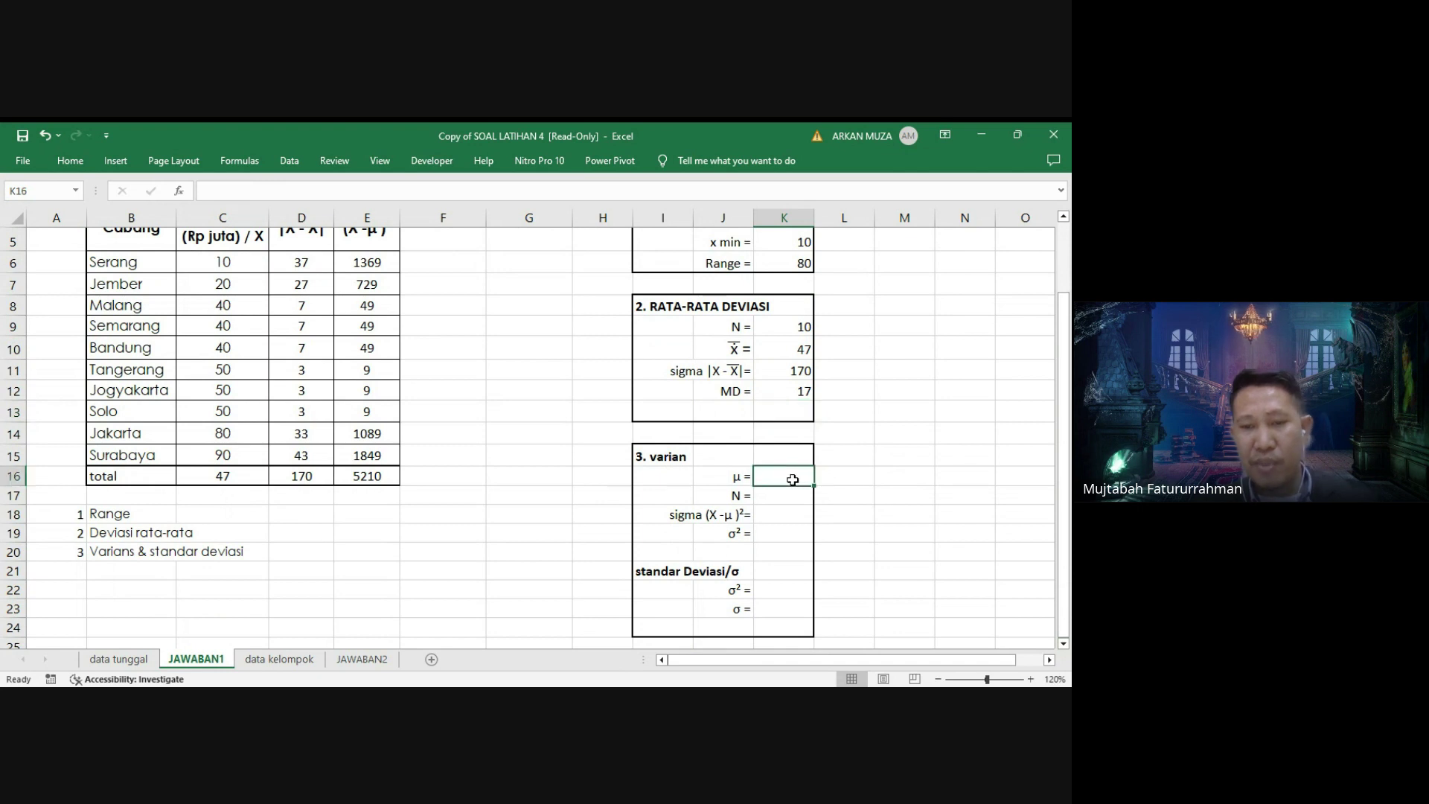
type("=")
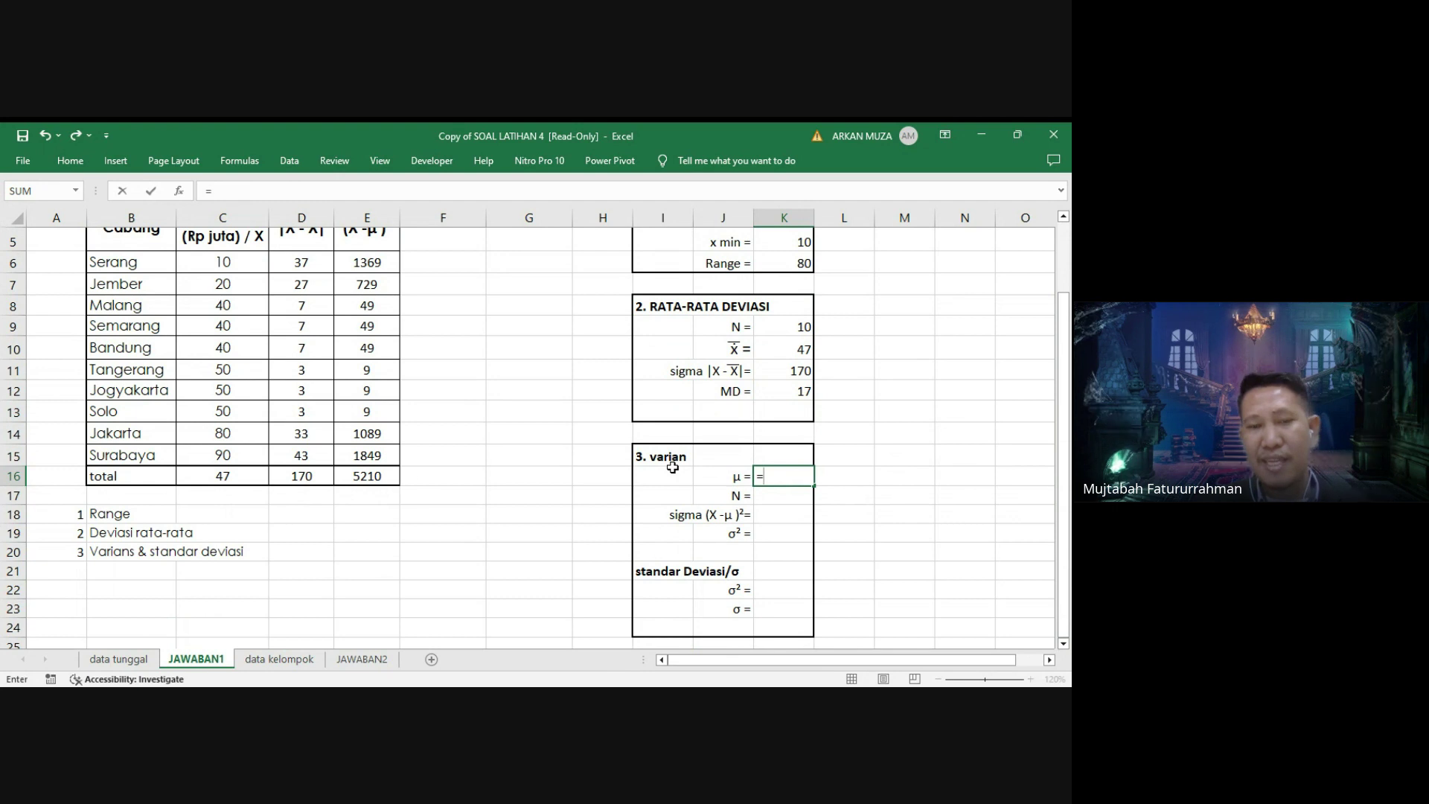
left_click(236, 475)
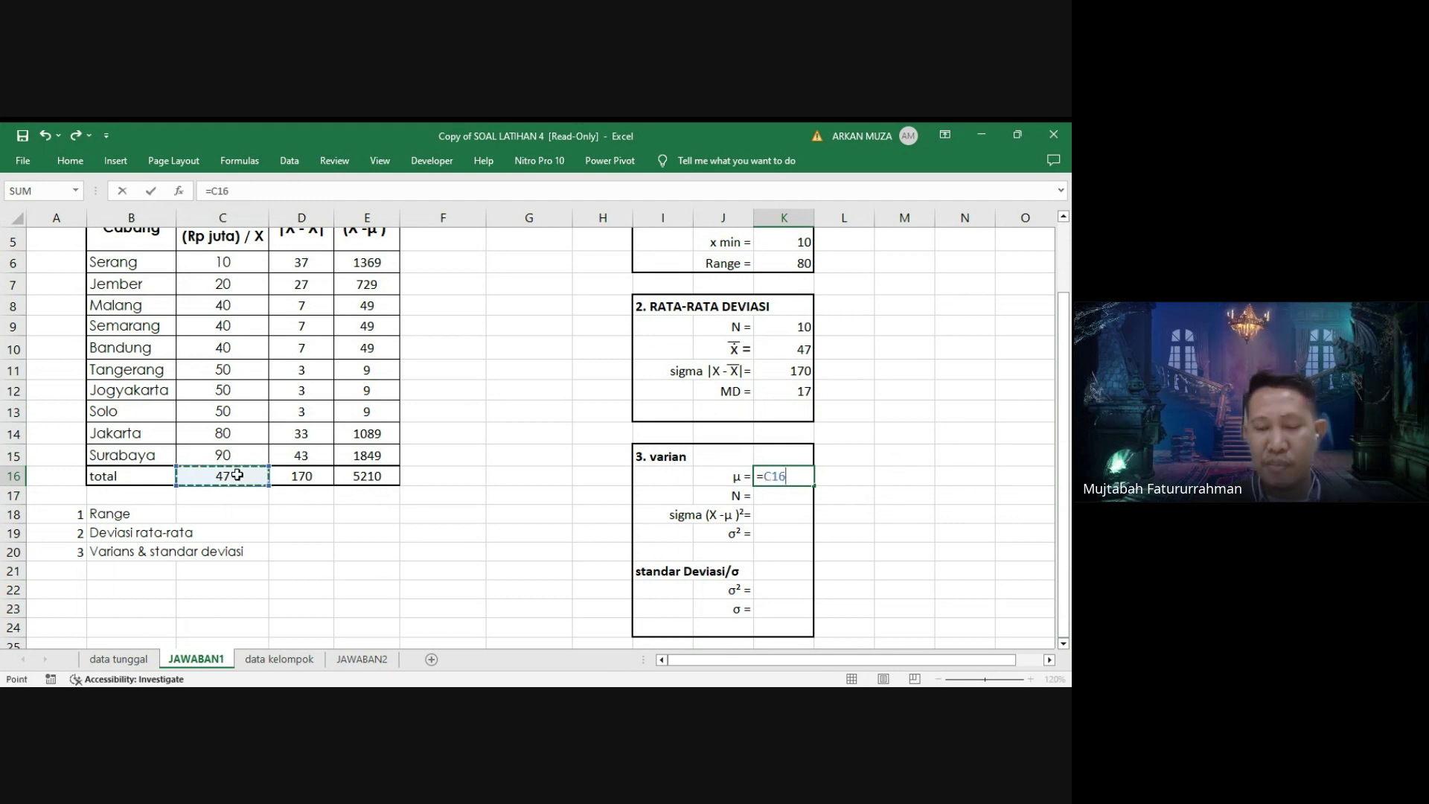
key("Return")
Enter =10 as N in K17 of the variance block.
type("=")
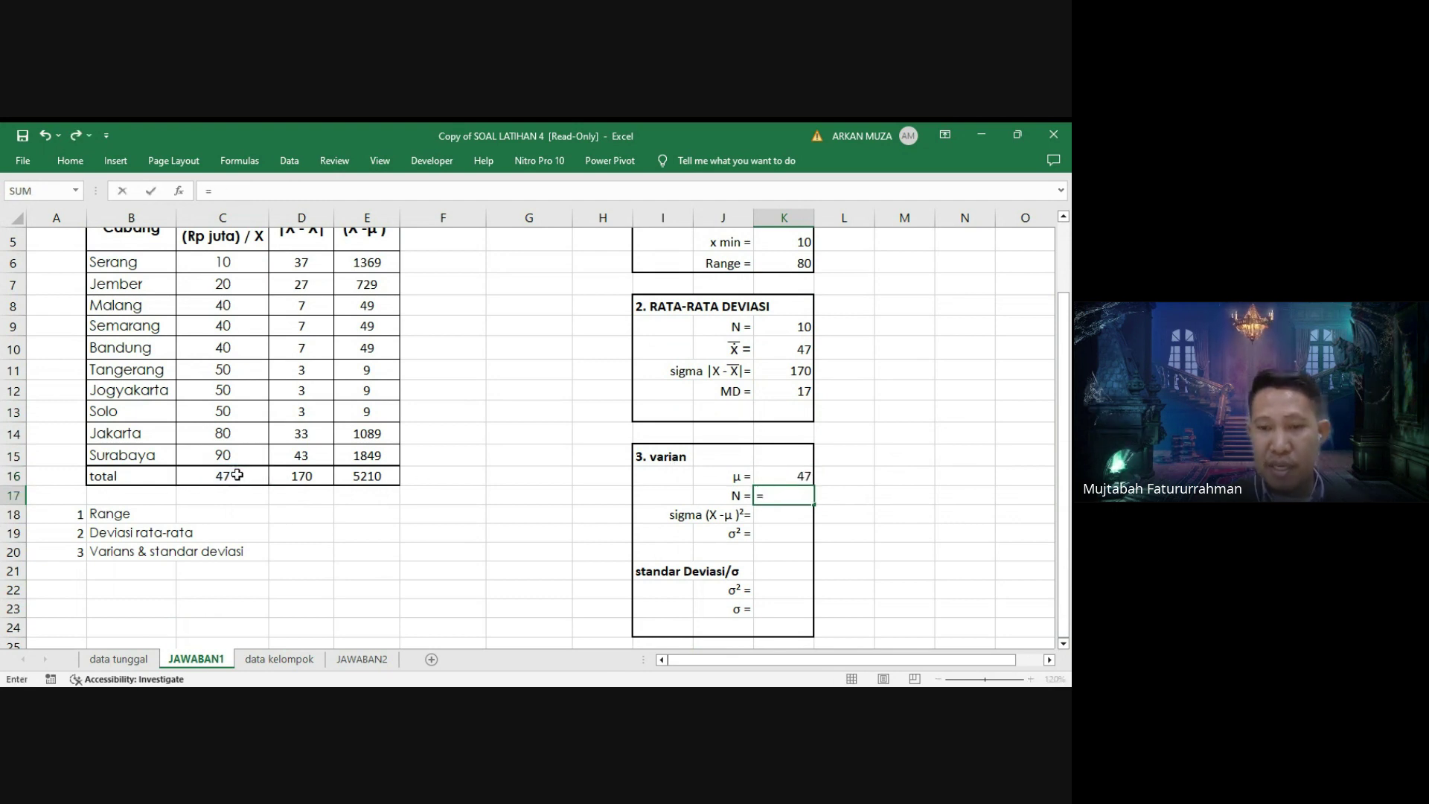
type("10")
key("BackSpace")
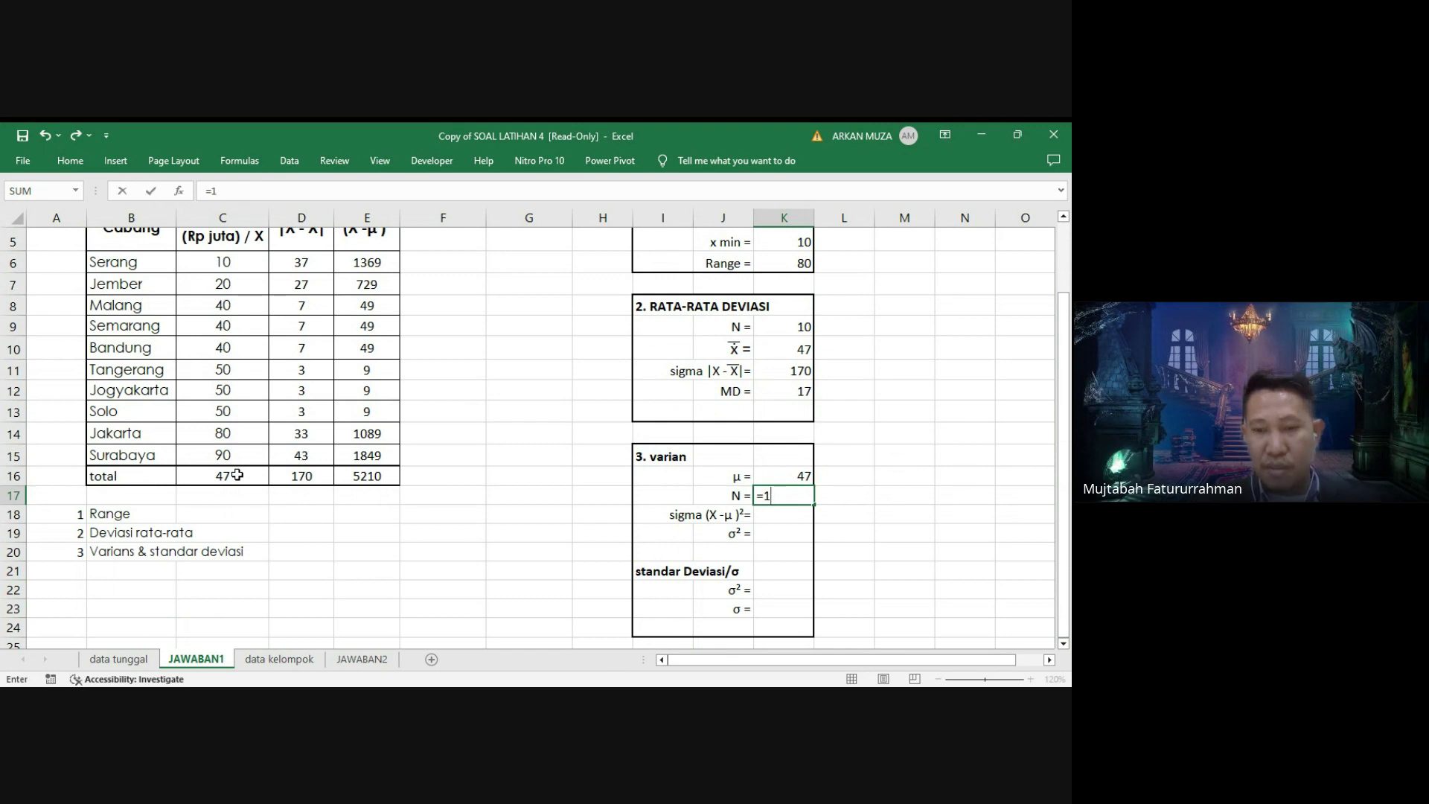
type("0")
key("Return")
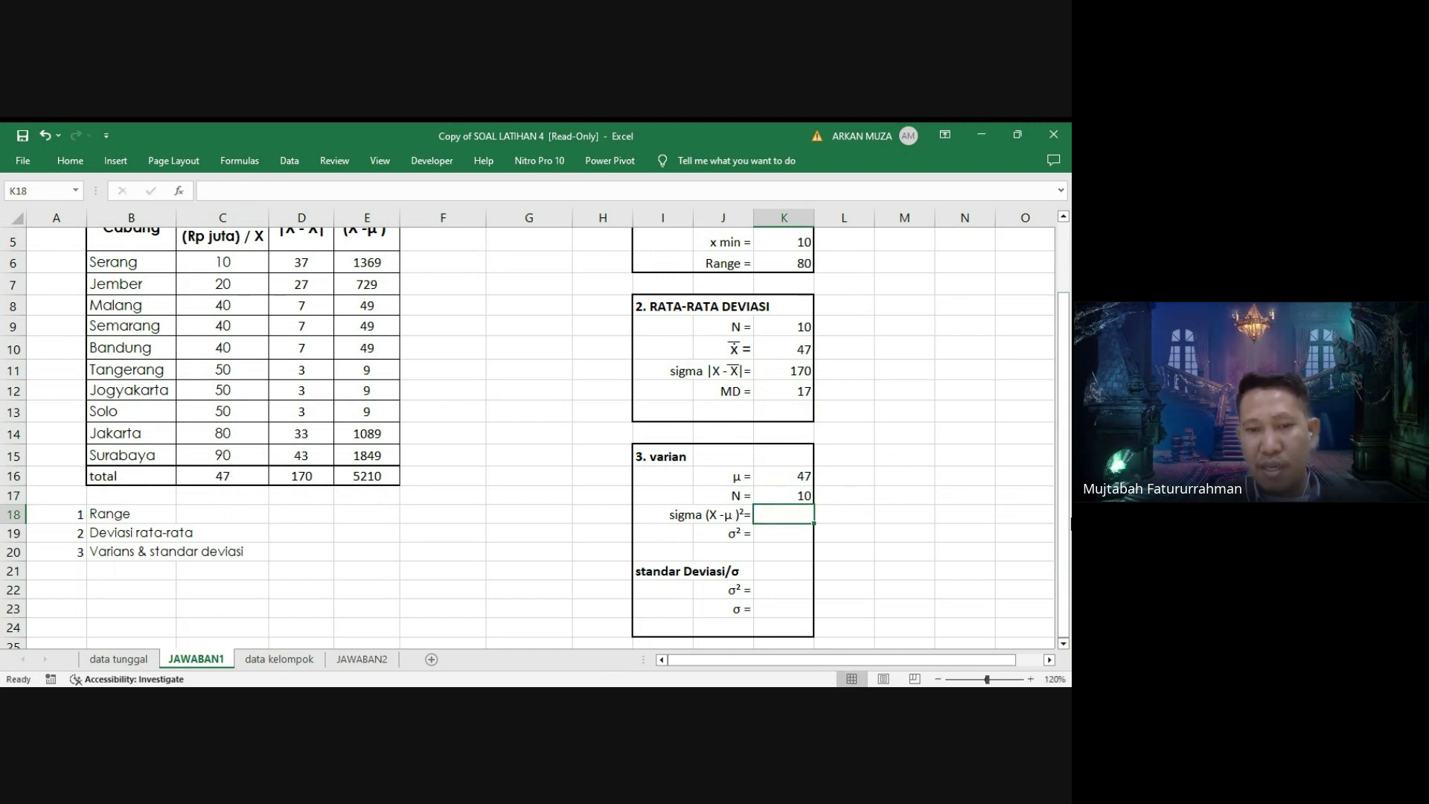
Link the sum of squared deviations in K18 to the squared deviation total in E16.
scroll(842, 563, "up", 3)
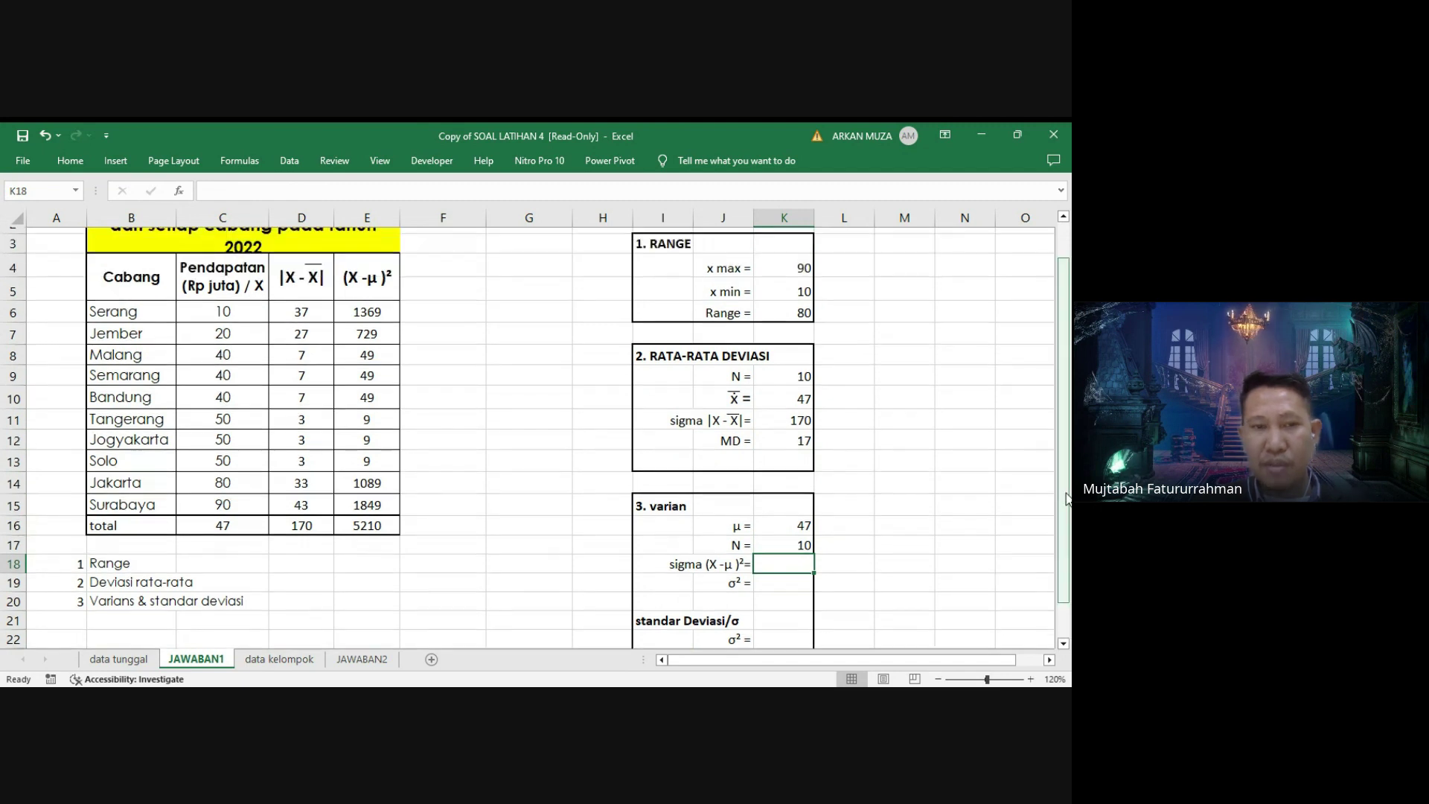
type("=")
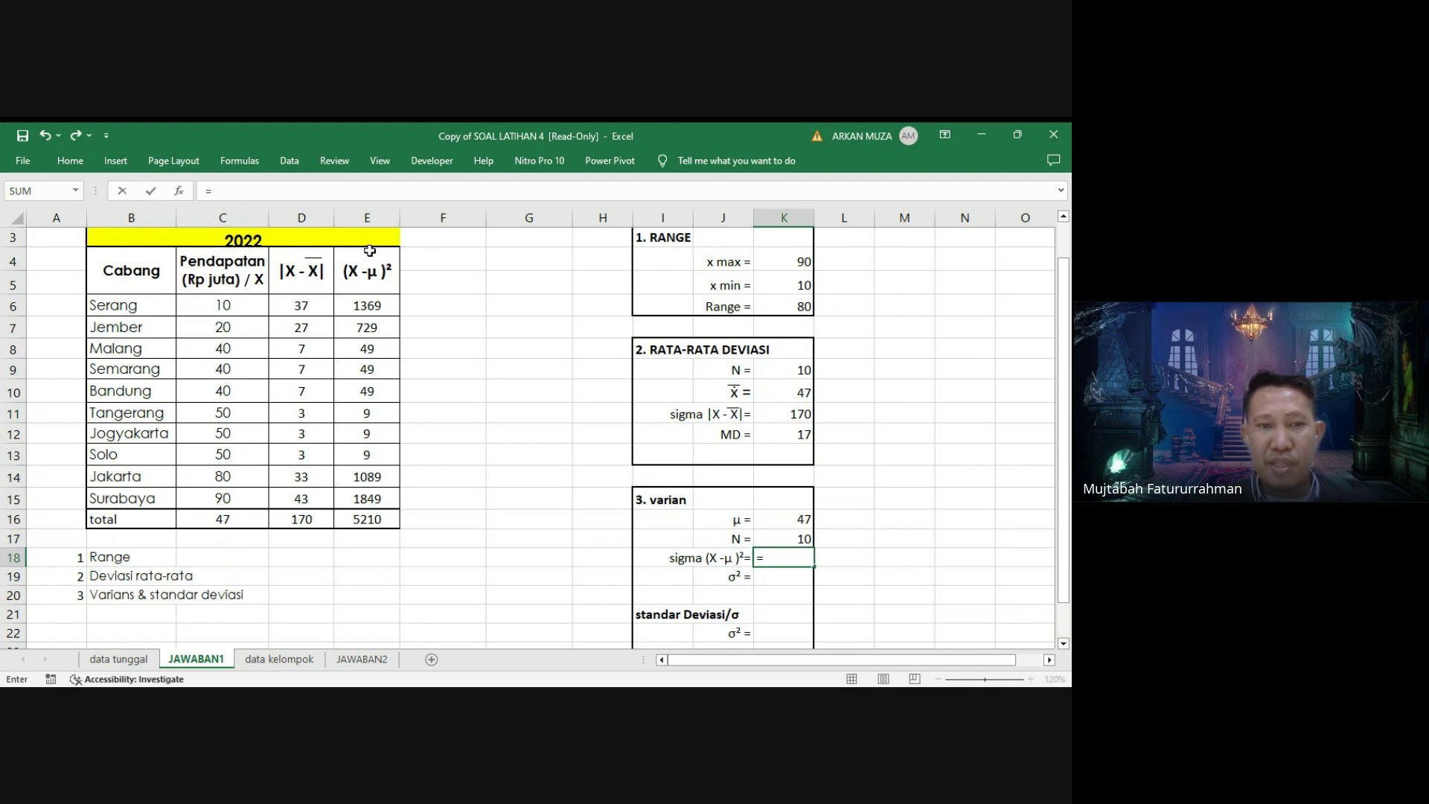
left_click(380, 524)
key("Return")
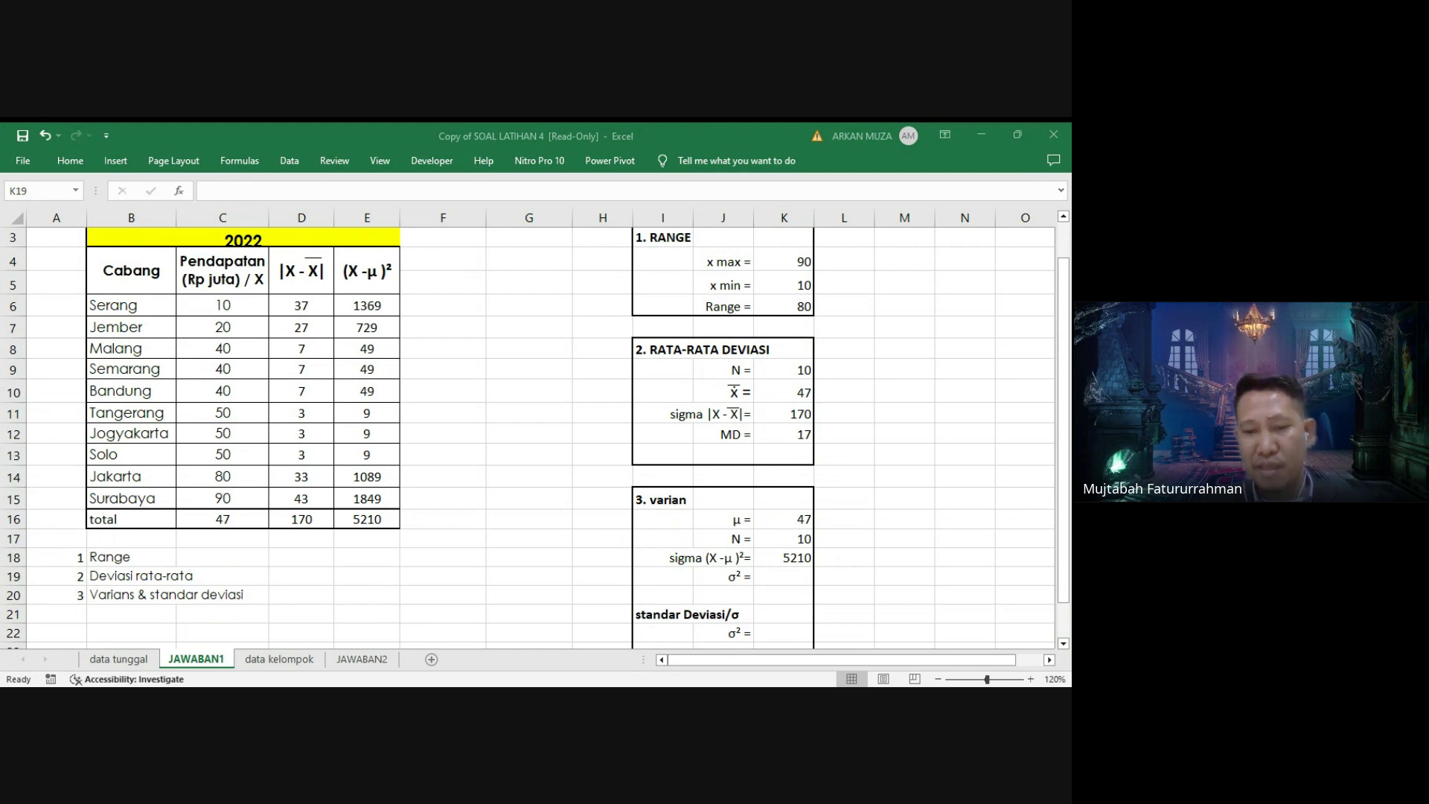
Calculate the variance σ² in K19 by dividing the sum of squared deviations by N with =K18/K17.
type("=")
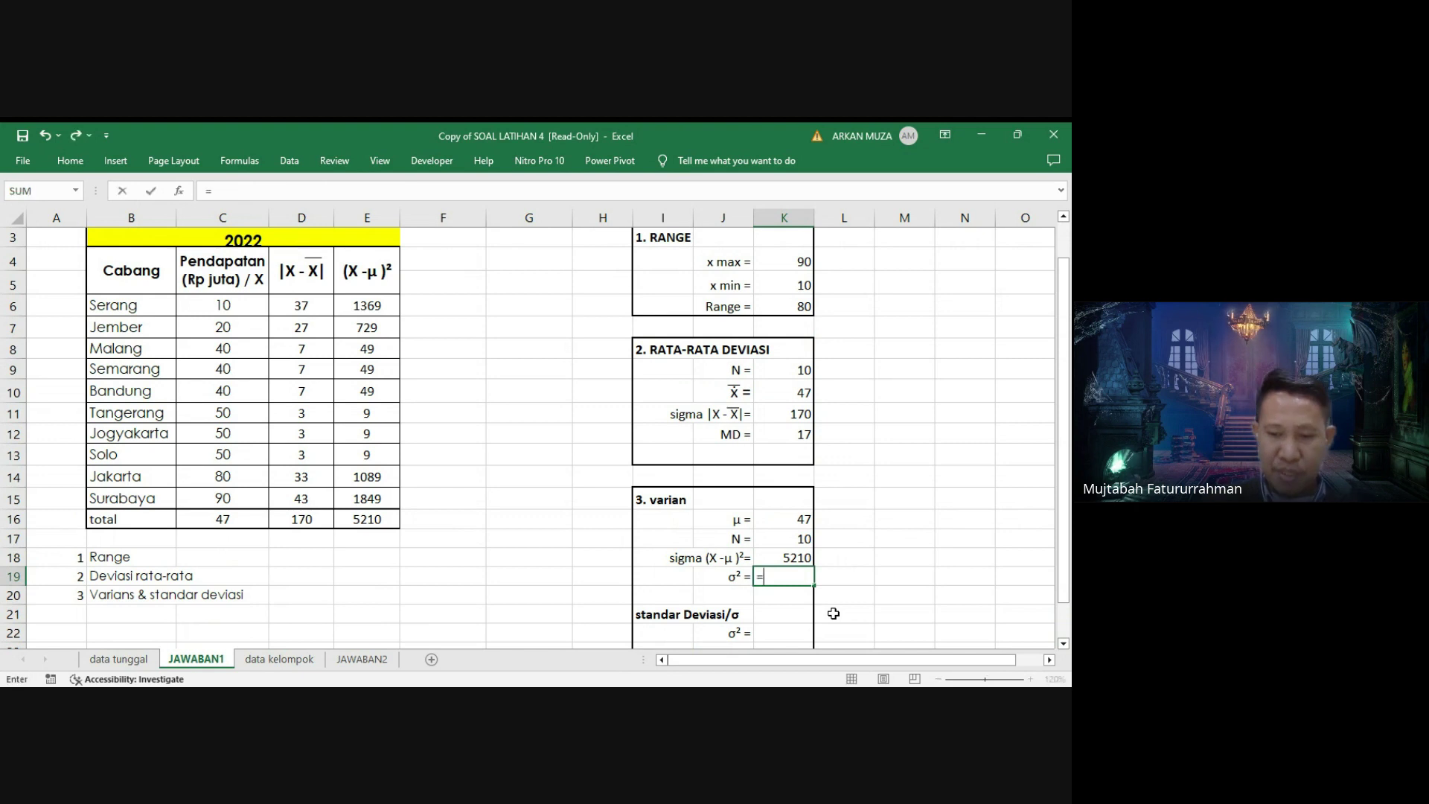
left_click(790, 557)
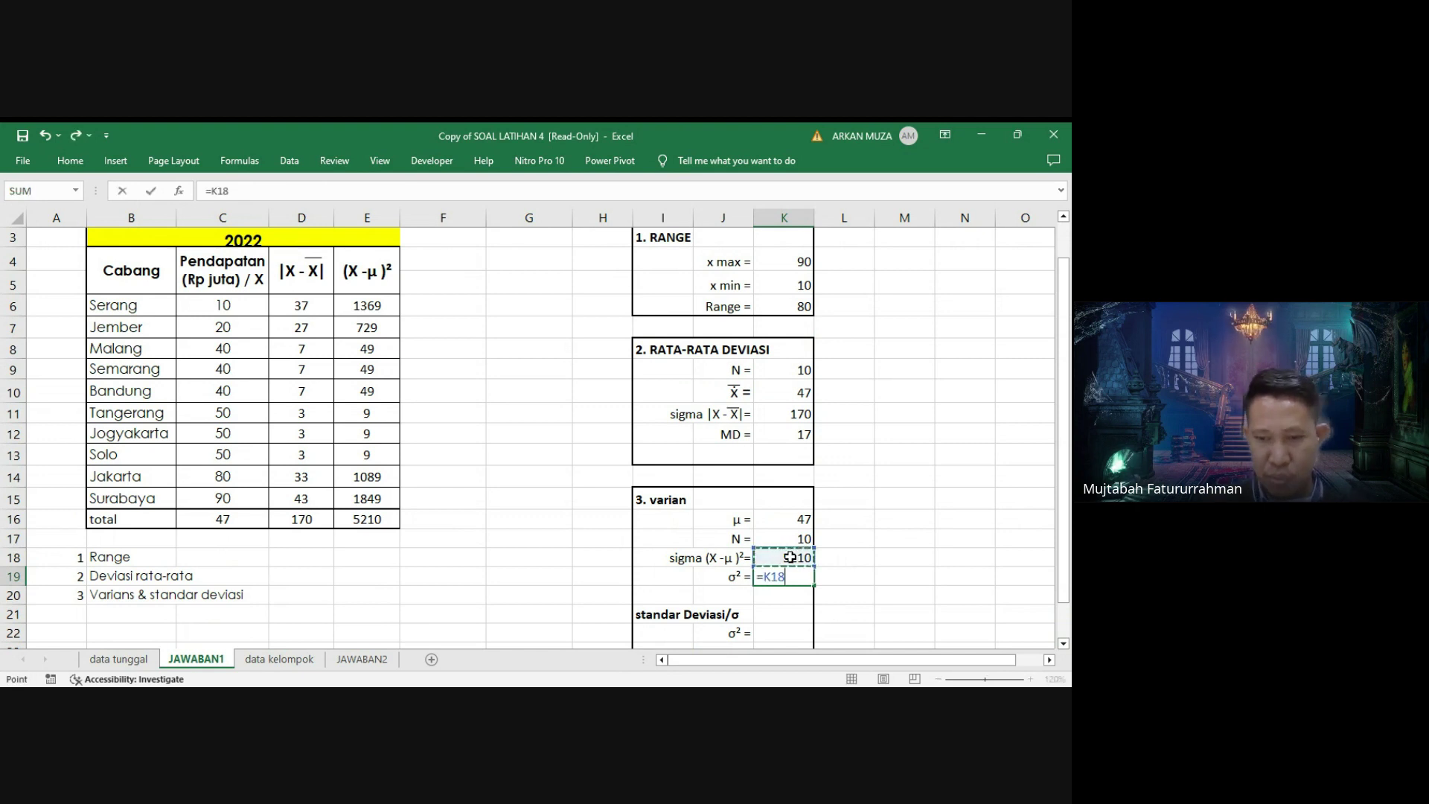
type("/")
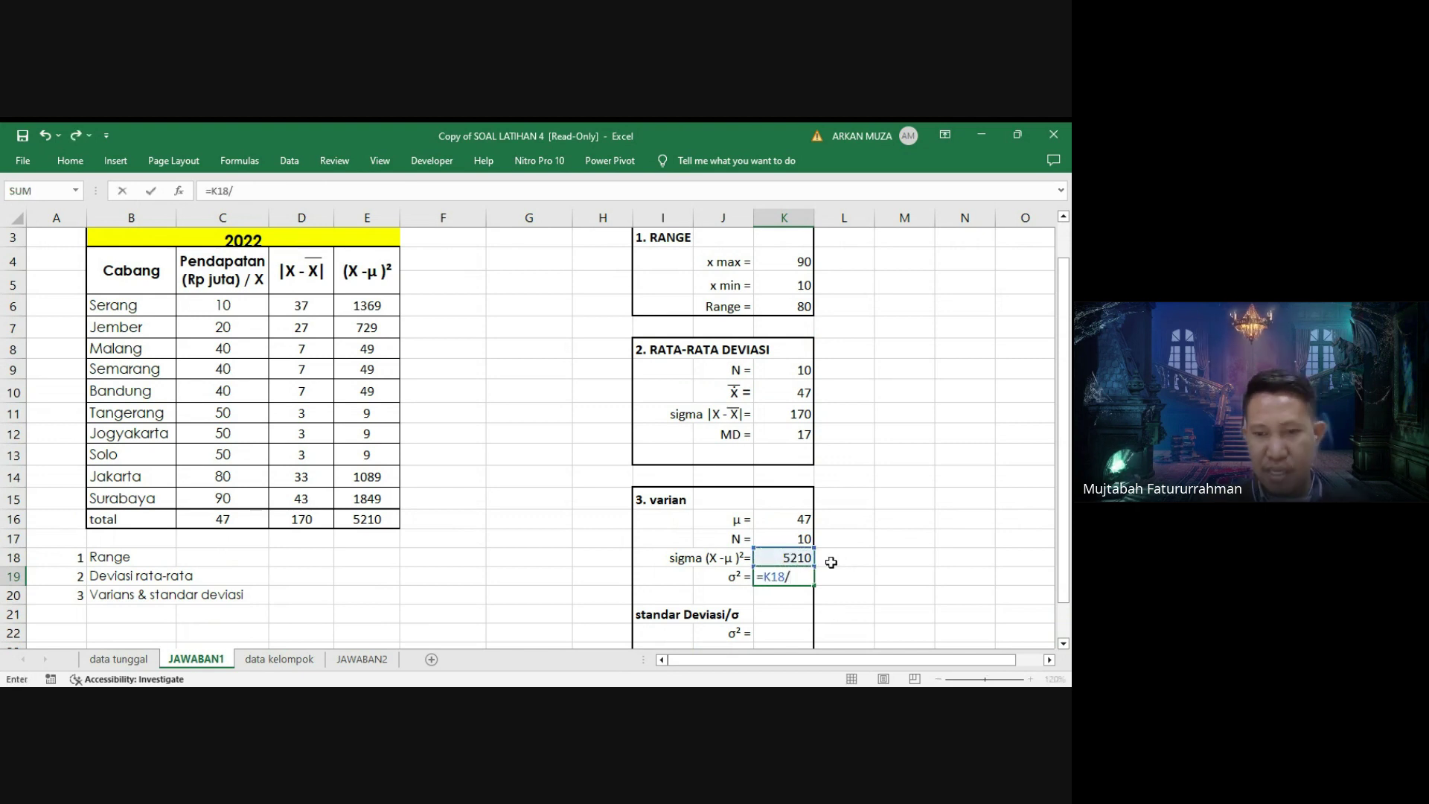
left_click(804, 538)
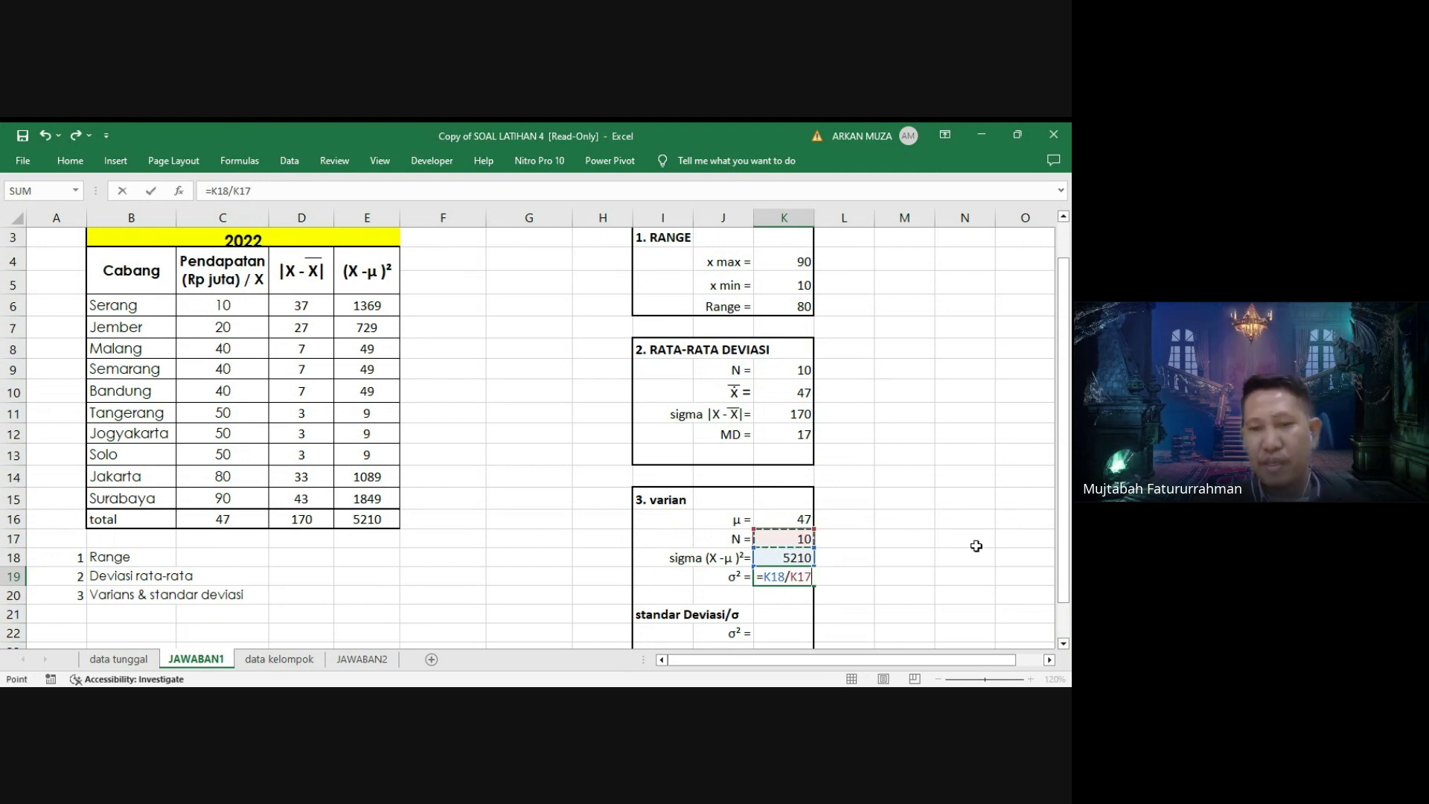
key("ctrl+Return")
key("Down")
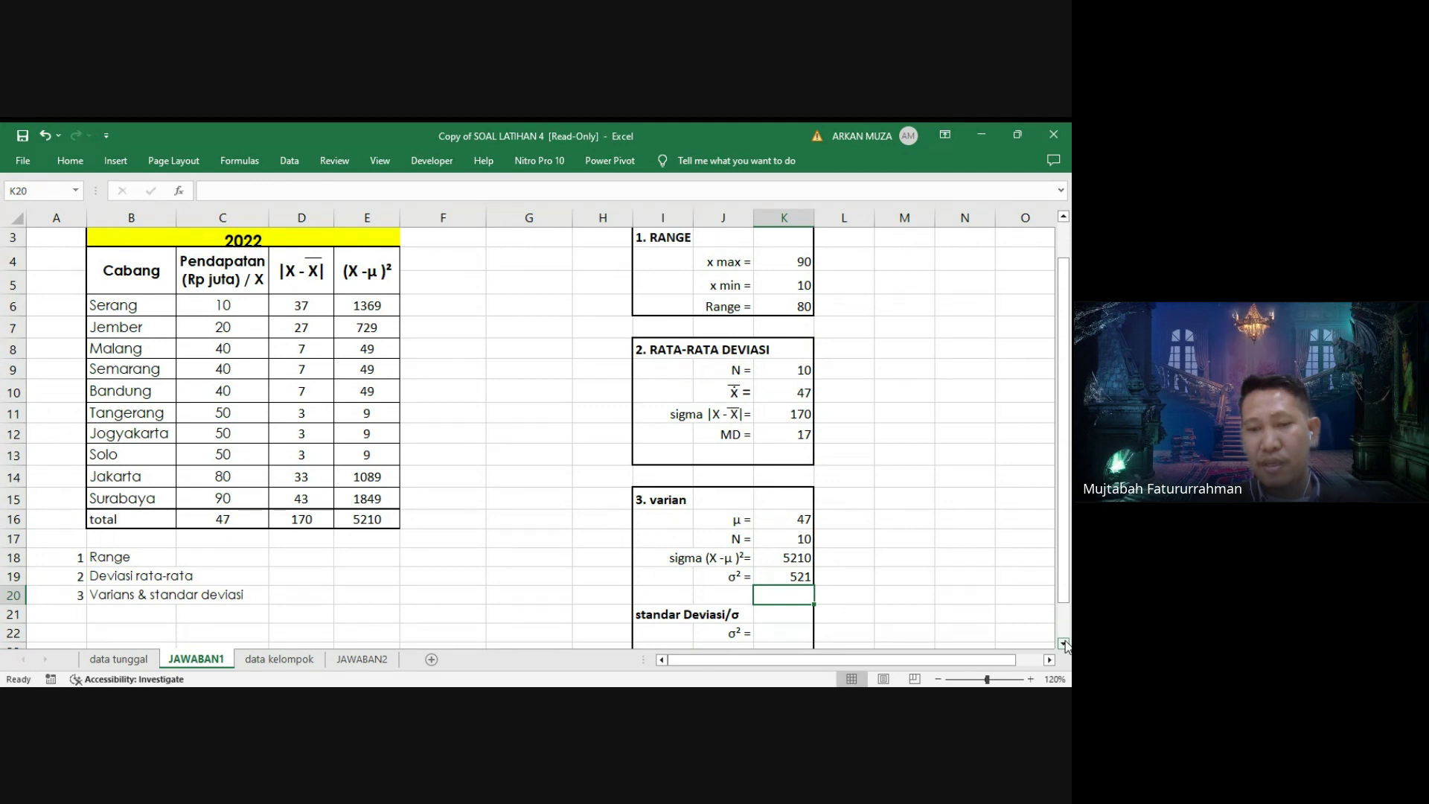
In the standar Deviasi block, link σ² in K22 to the calculated variance with =K19.
scroll(1064, 644, "down", 3)
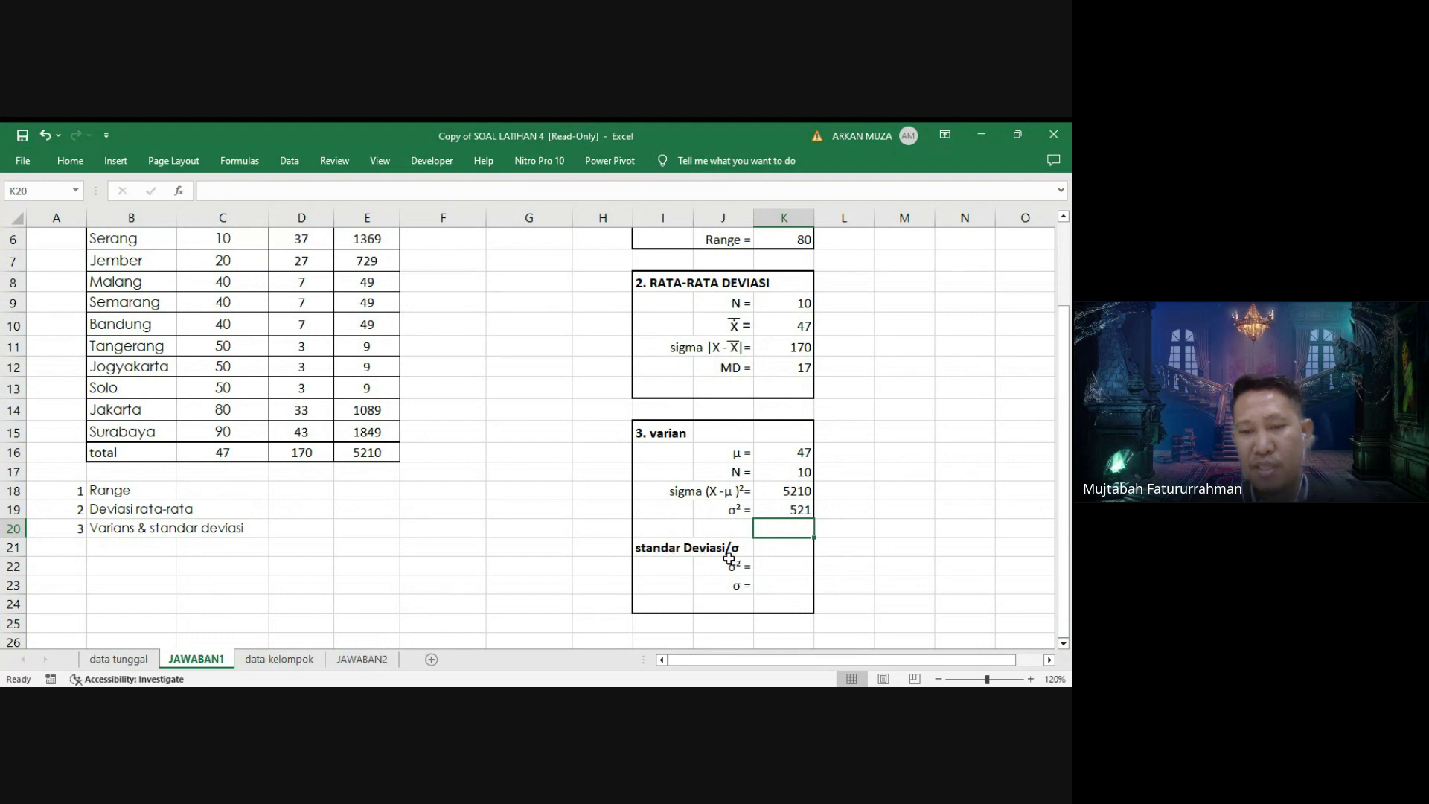
left_click(776, 571)
type("=")
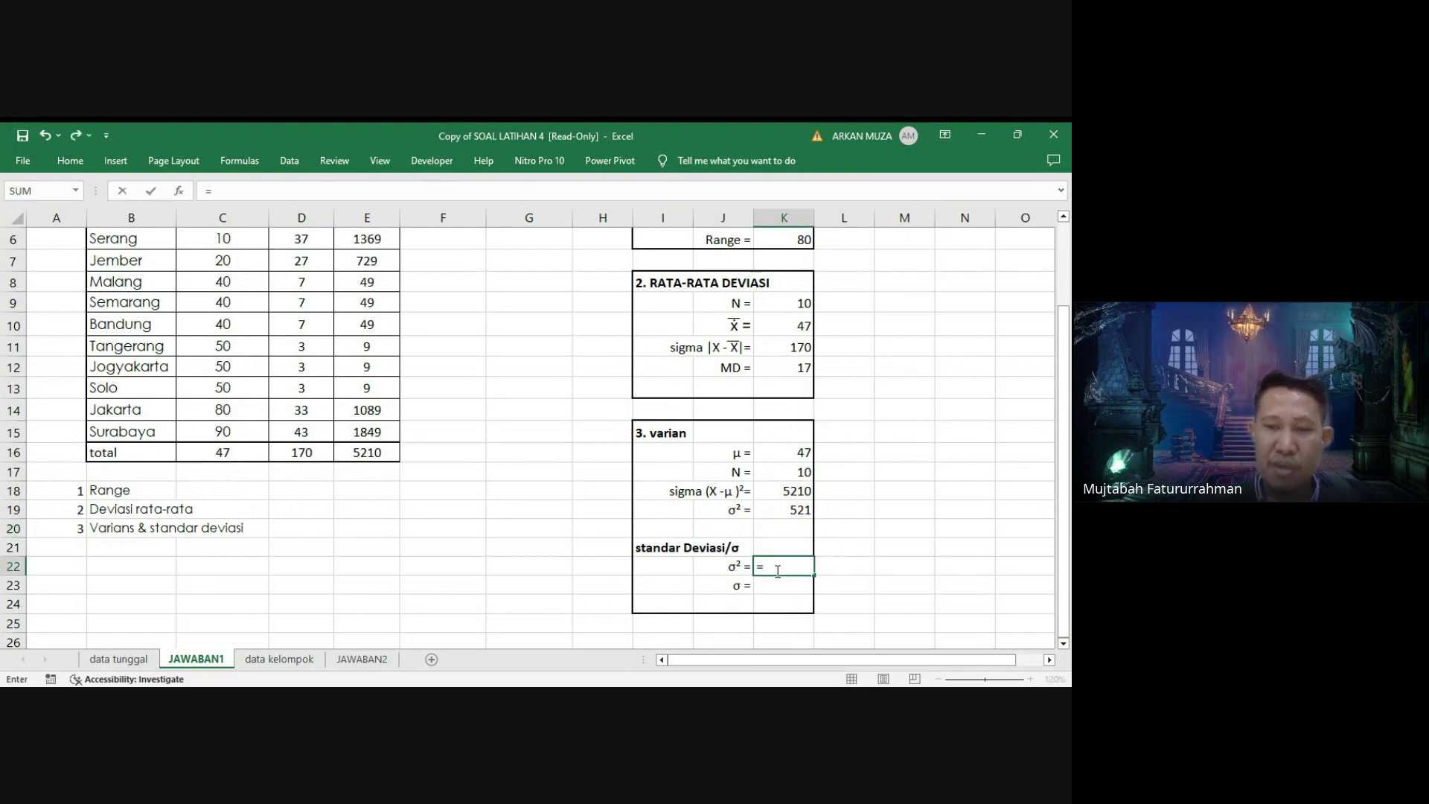
left_click(788, 509)
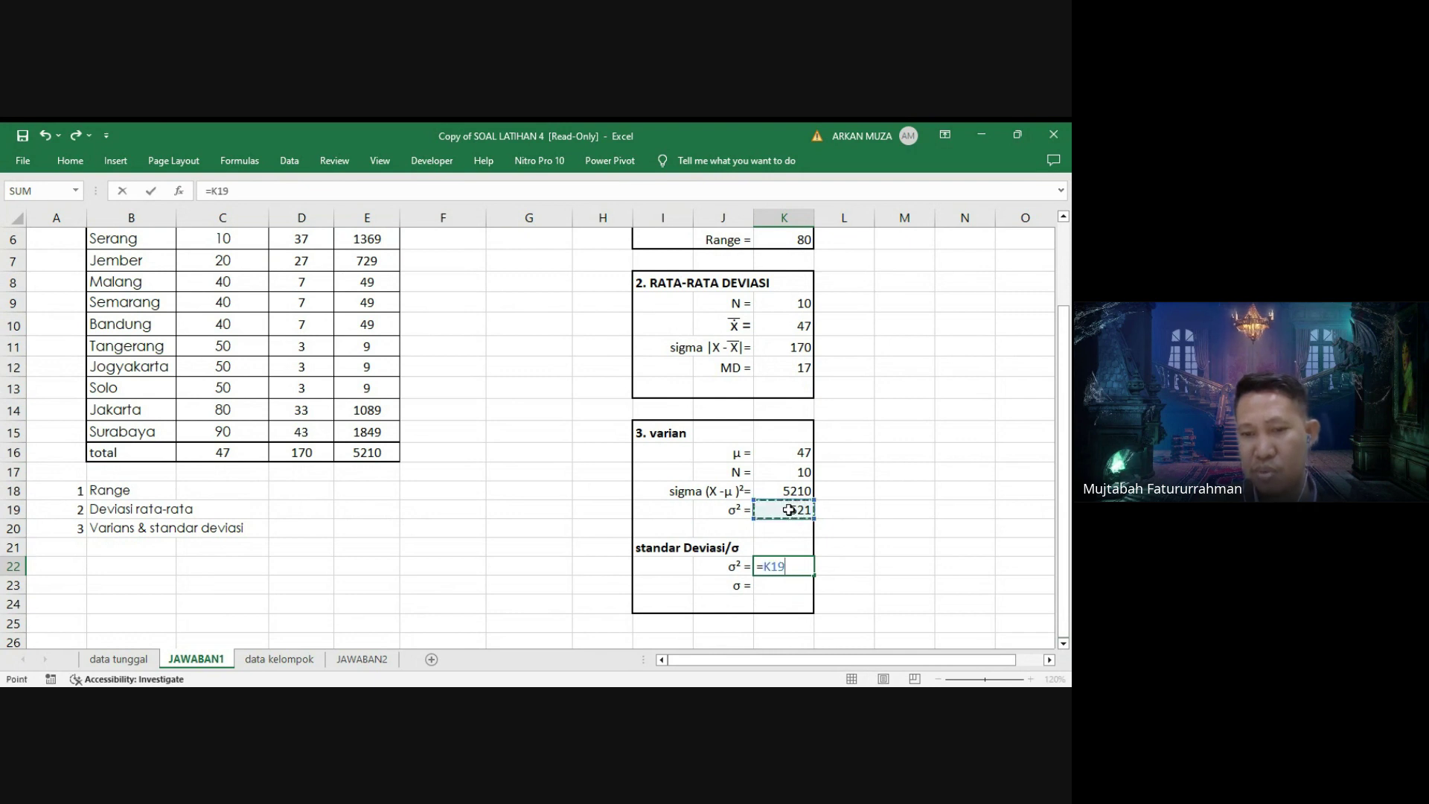
key("Return")
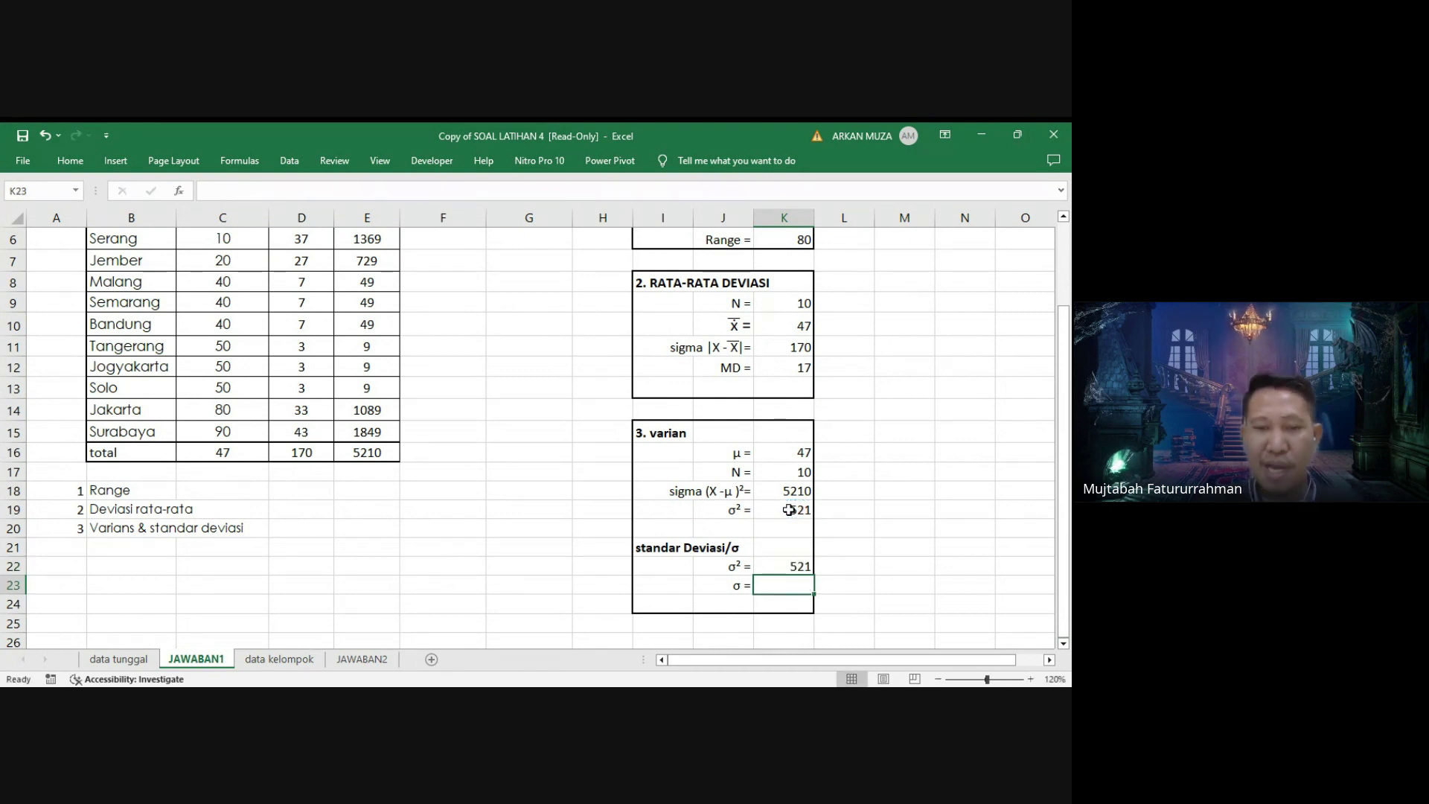
Calculate the standard deviation σ in K23 as the square root of the variance with =SQRT(K22).
type("=")
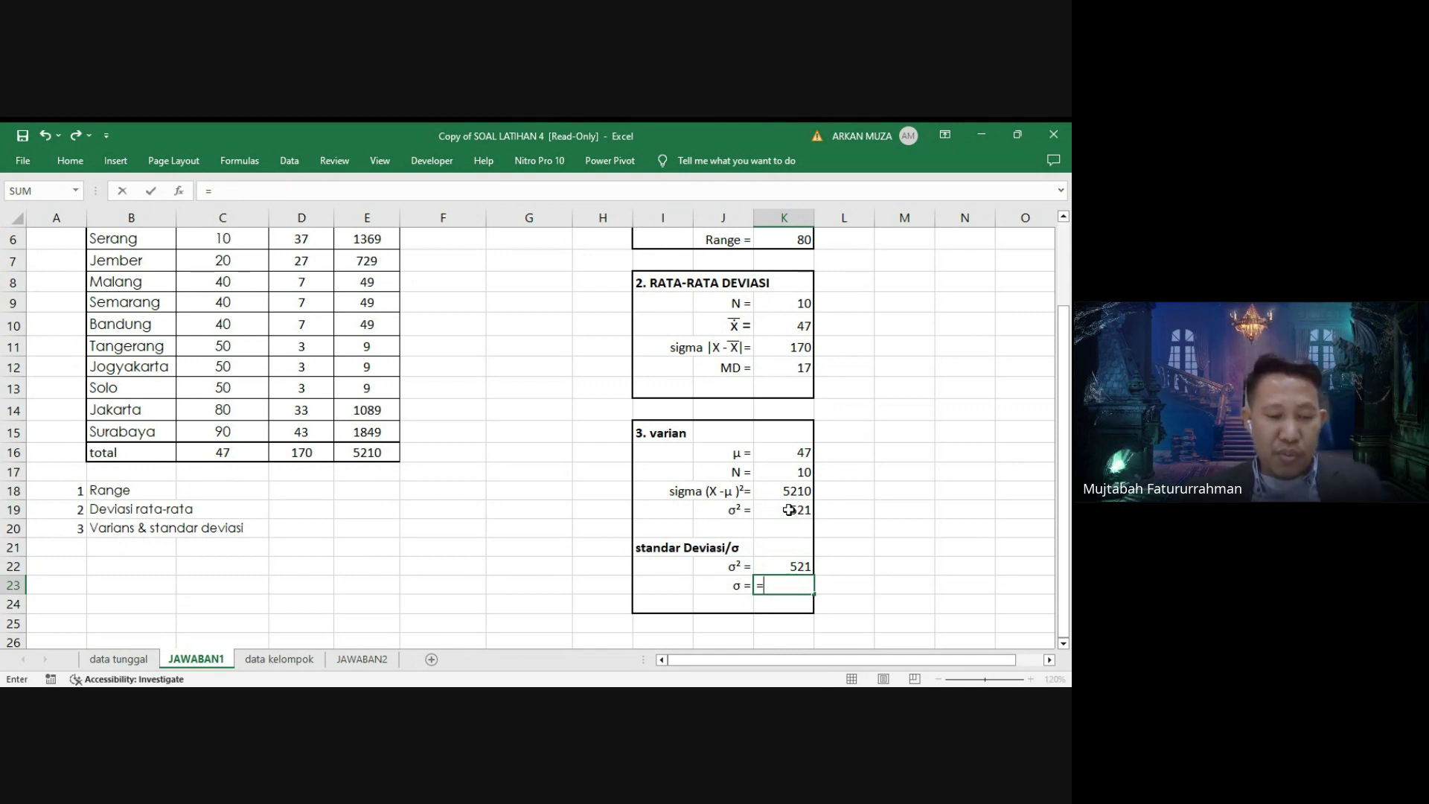
type("SQRT")
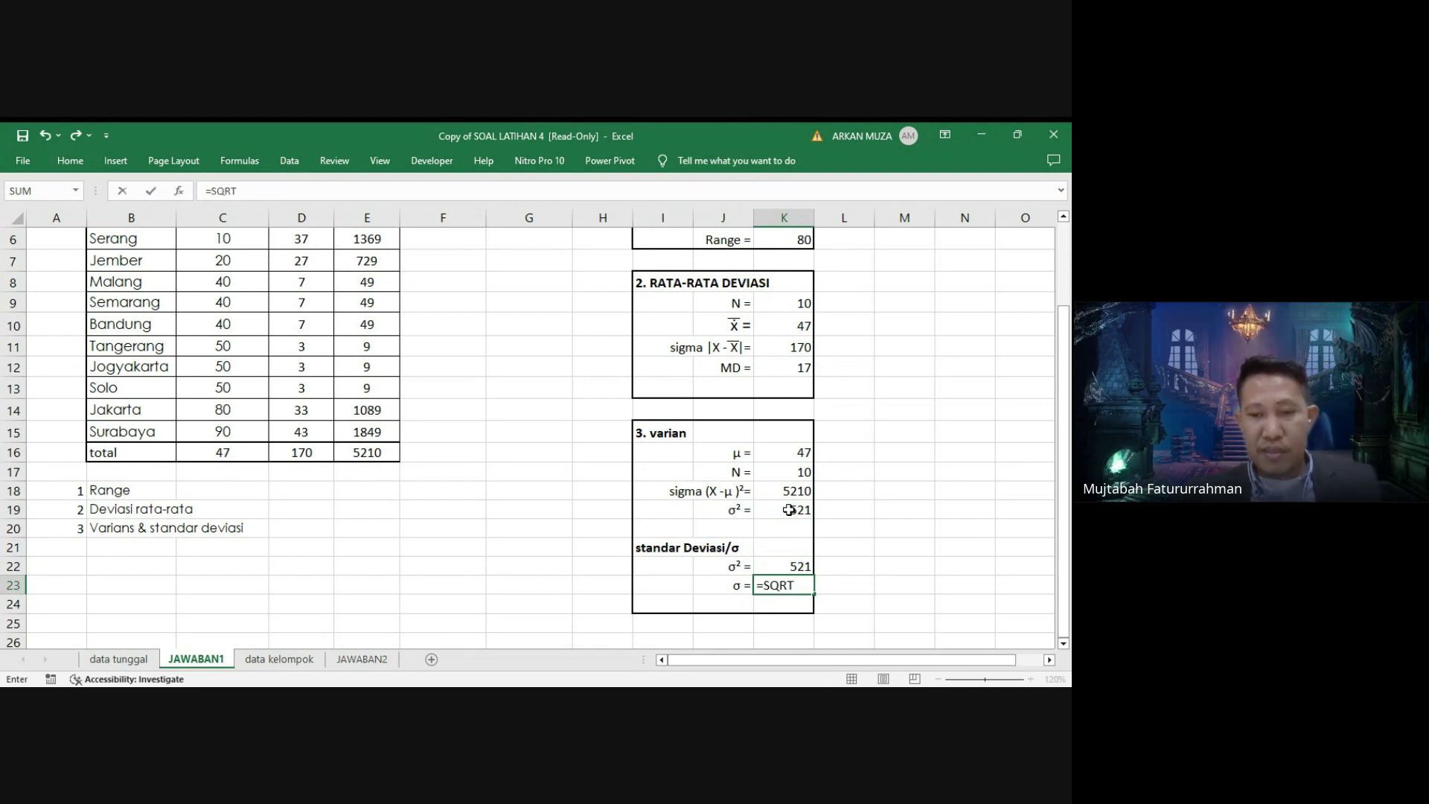
type("(")
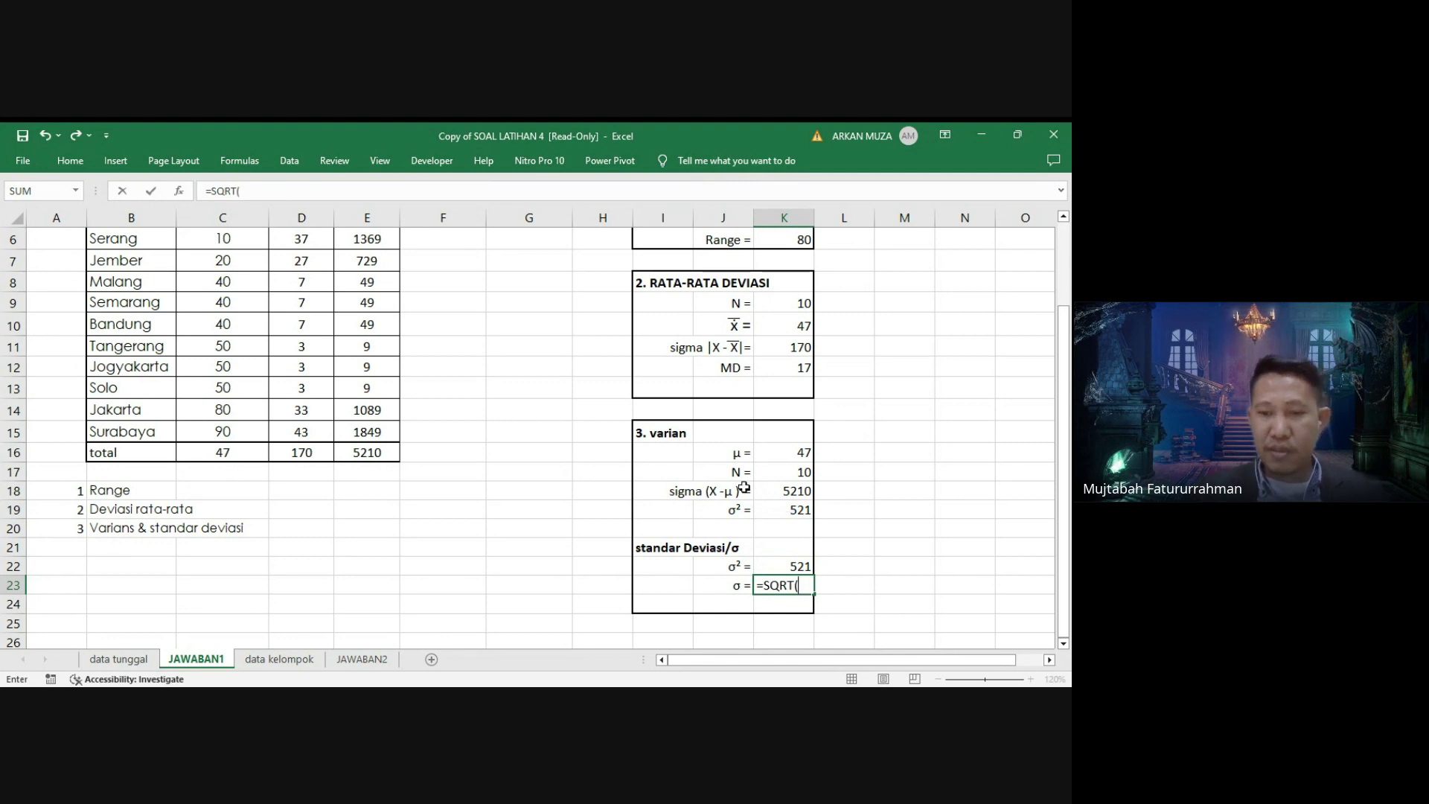
left_click(789, 566)
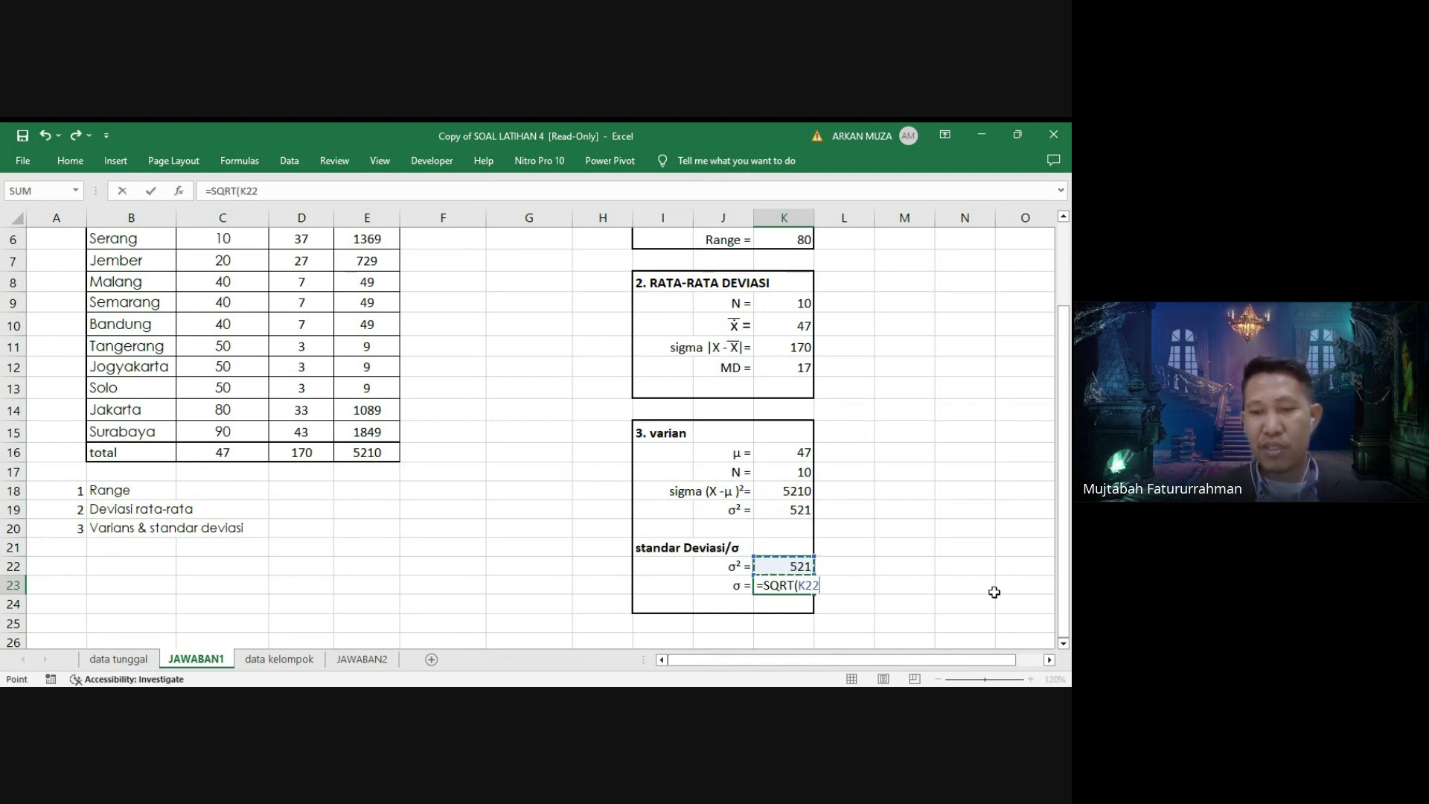
key("Return")
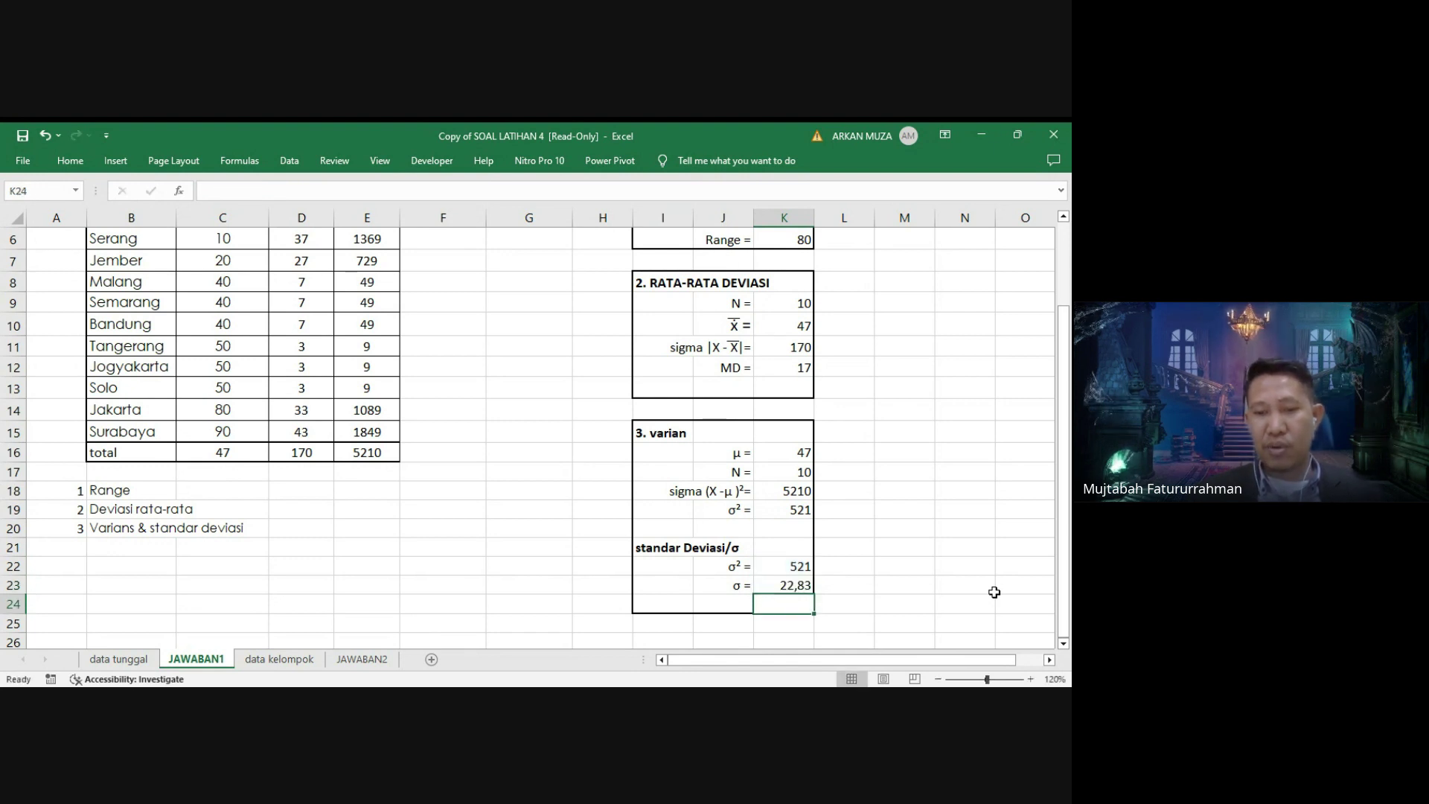
left_click_drag(1064, 531, 1056, 574)
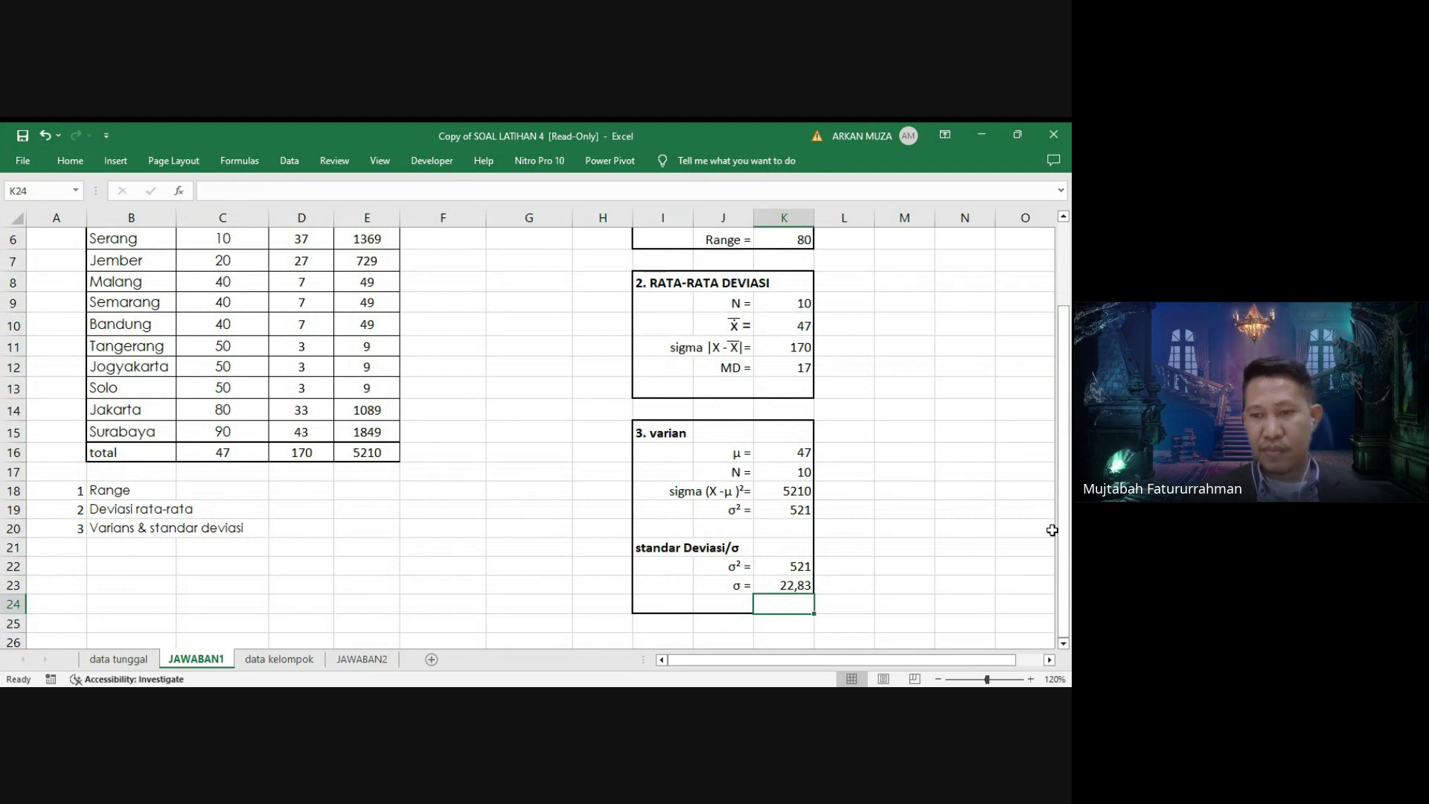
left_click_drag(1066, 552, 1067, 553)
left_click_drag(1069, 495, 1064, 557)
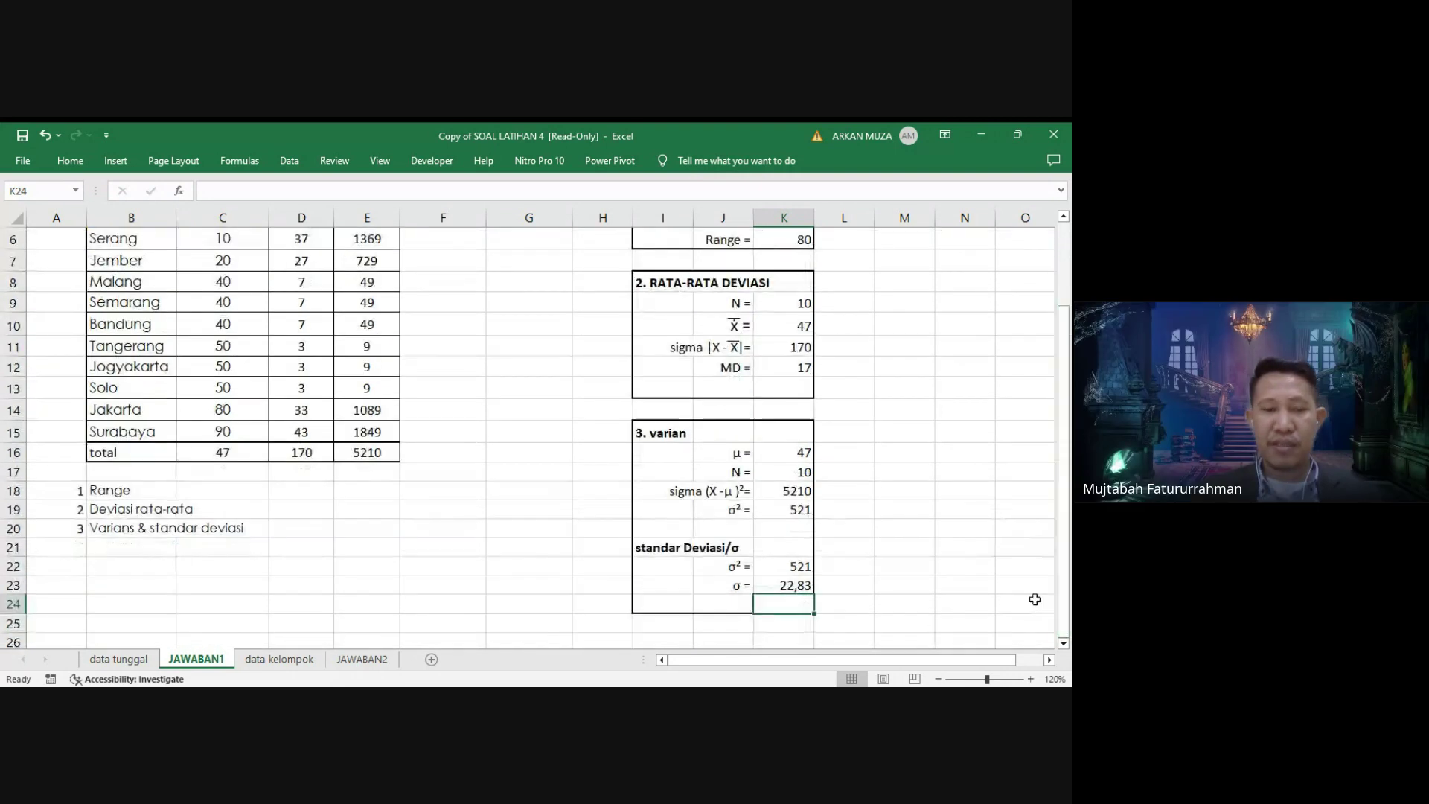
Examine the grouped-data frequency table and its questions on the data kelompok sheet at 110% zoom.
left_click(285, 660)
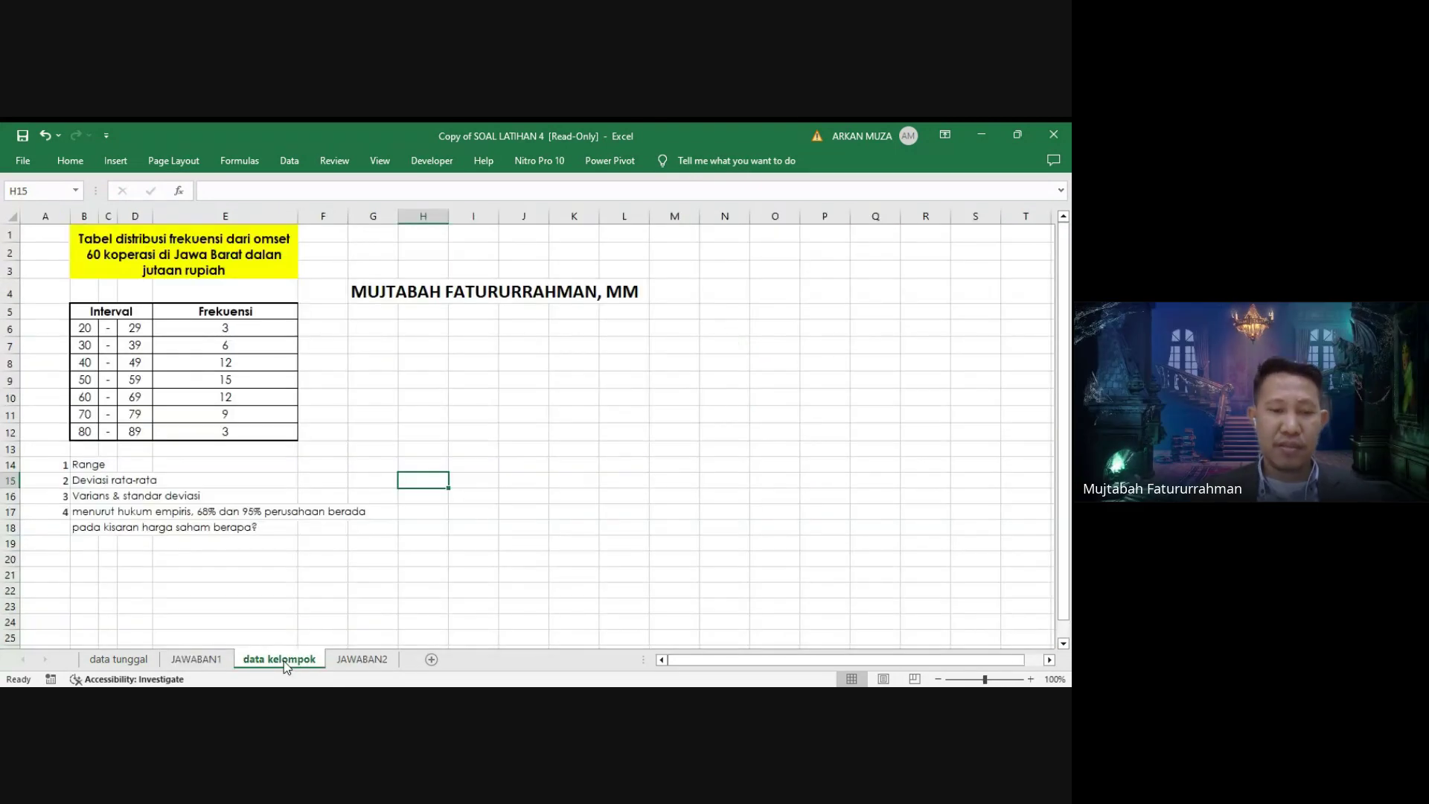
left_click(1031, 680)
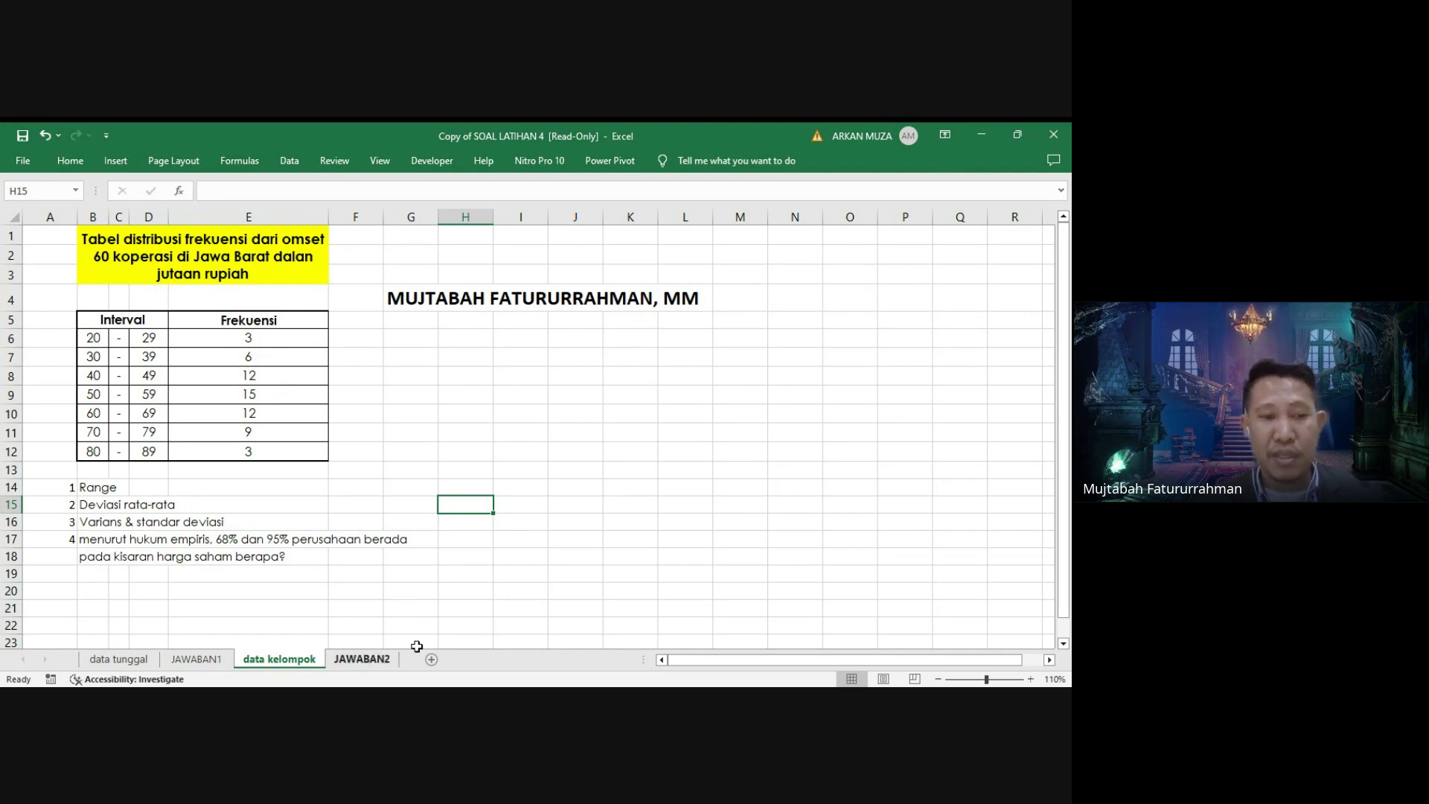
On the JAWABAN2 sheet, widen column F so the Nilai Tengah (X) header fits.
left_click(375, 657)
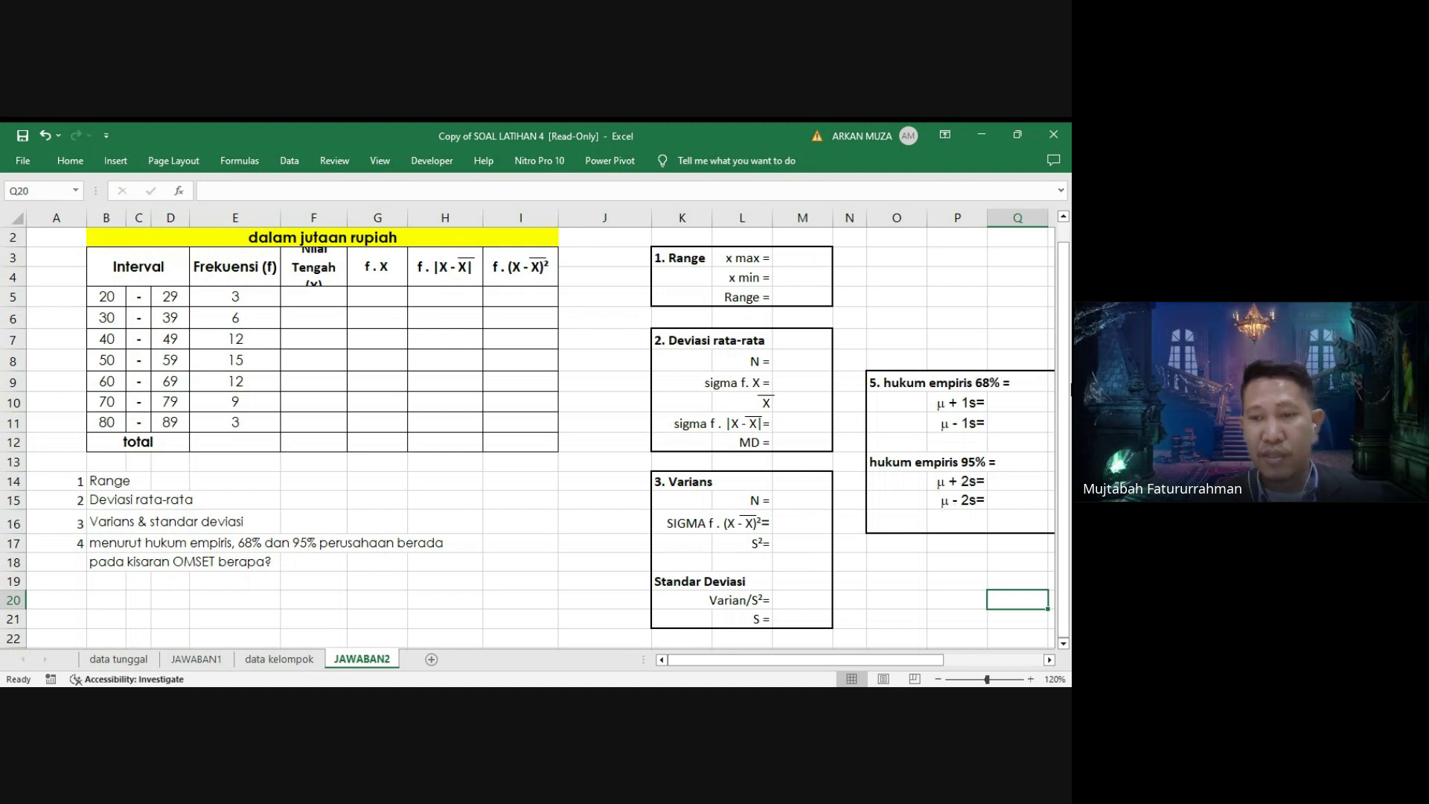
left_click_drag(1067, 350, 1065, 302)
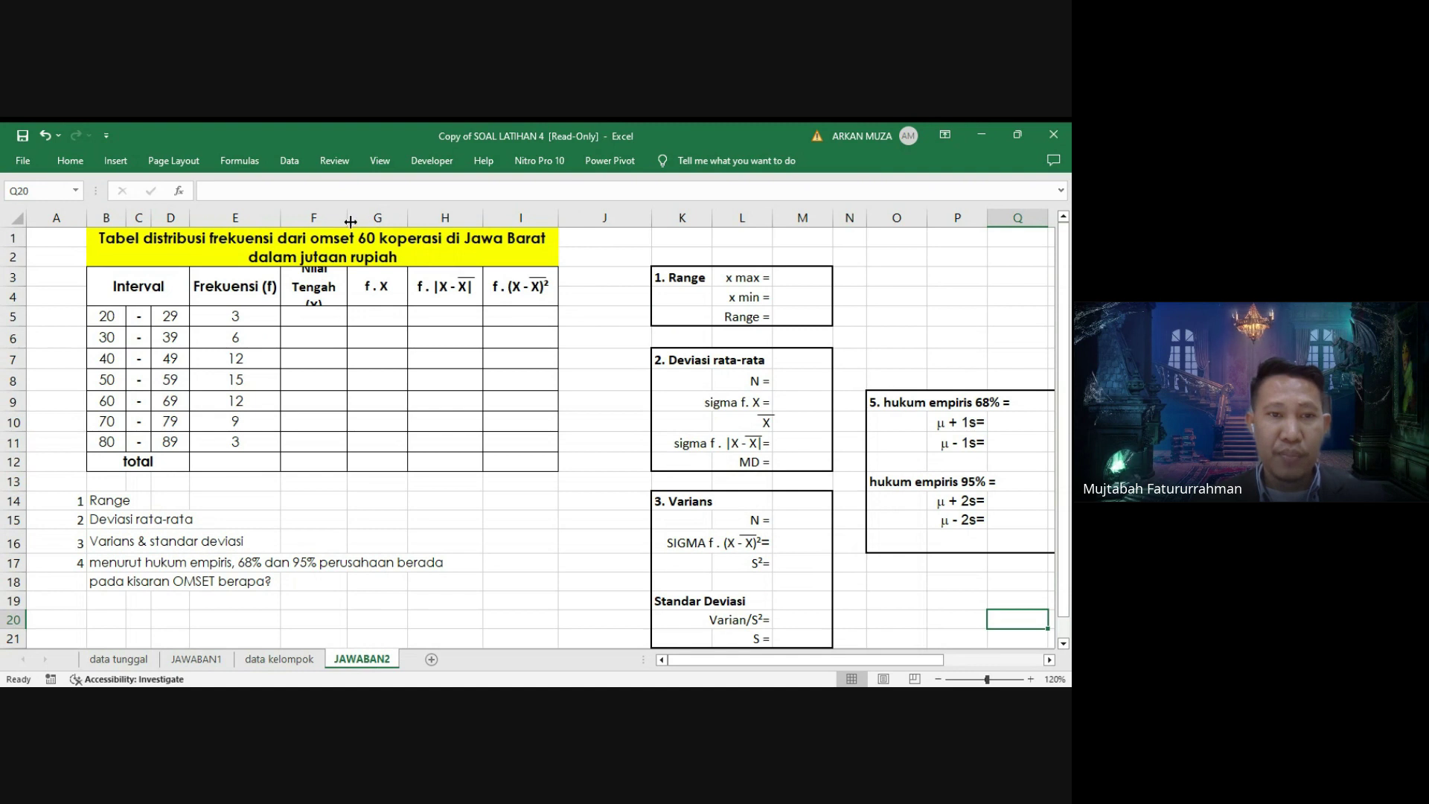
left_click_drag(351, 221, 521, 239)
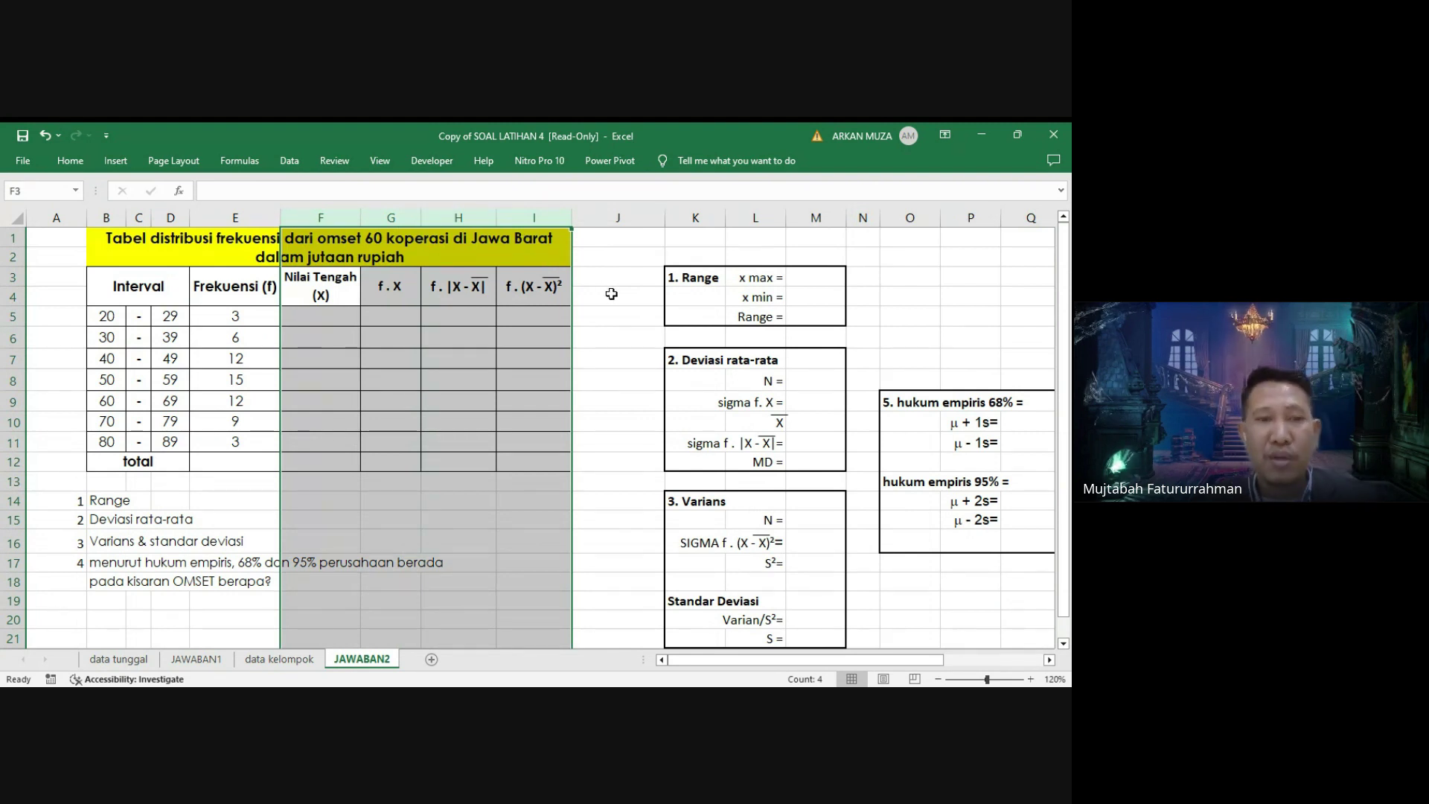
left_click(615, 384)
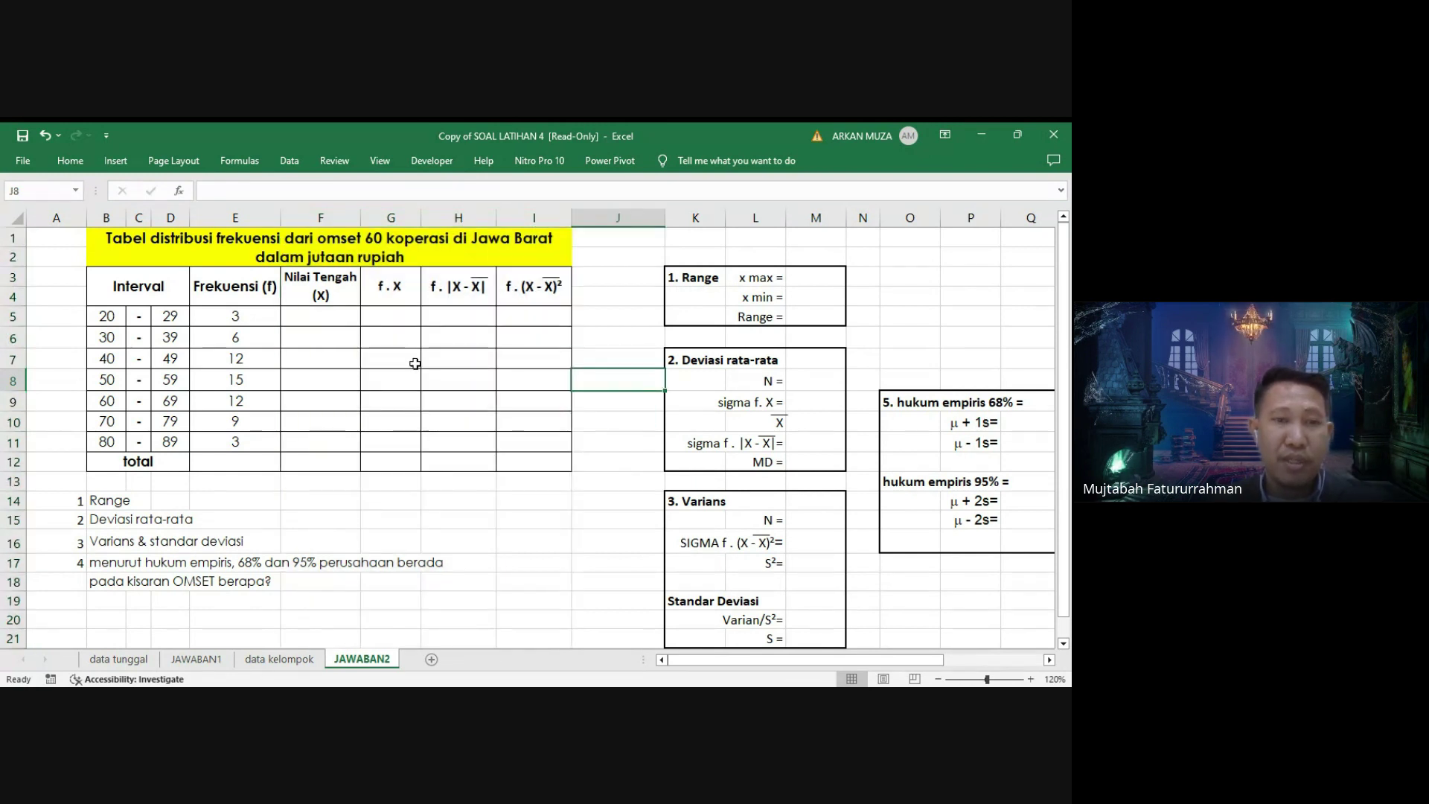
Calculate the midpoint of the 20-29 interval in F5 with =(B5+D5)/2.
left_click(340, 321)
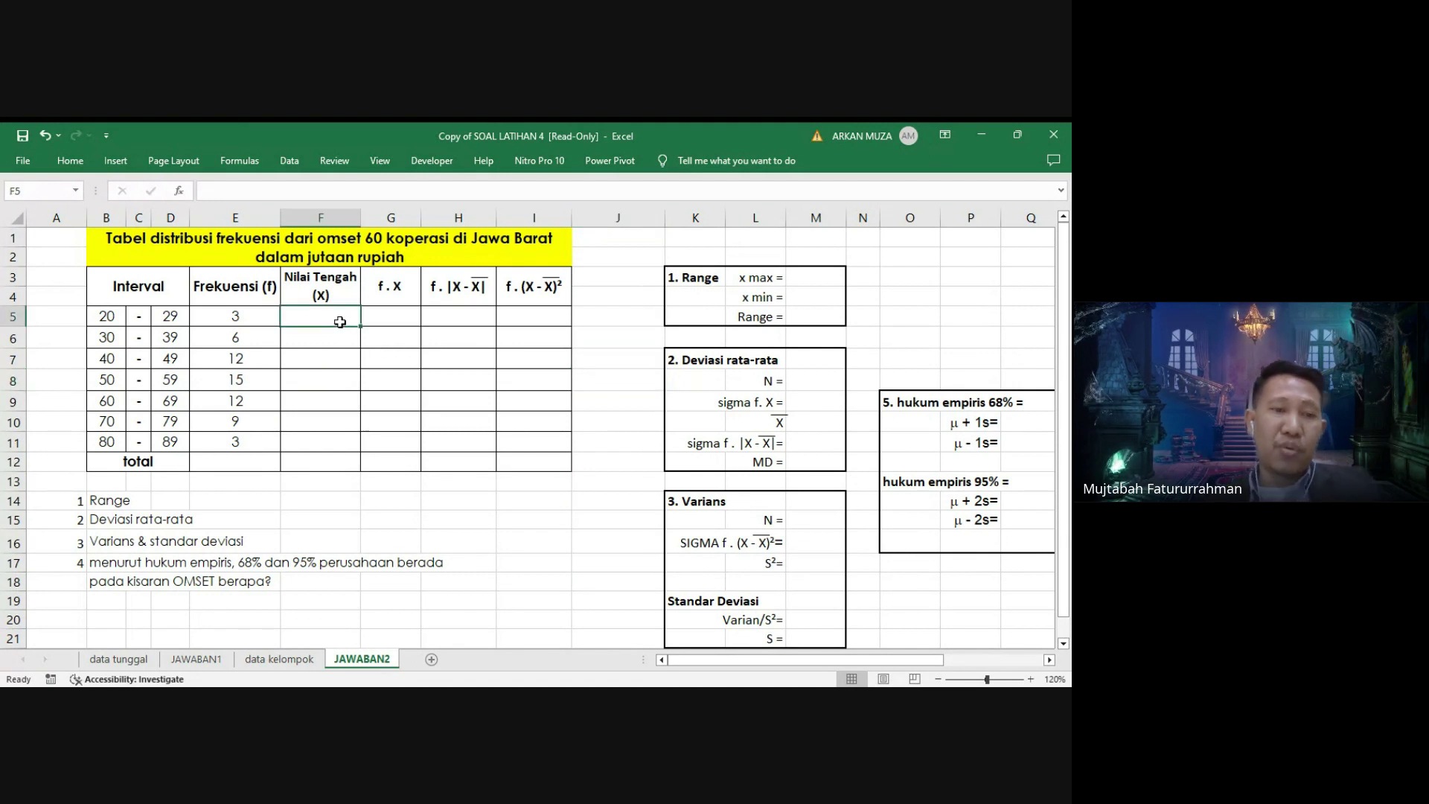
type("=(")
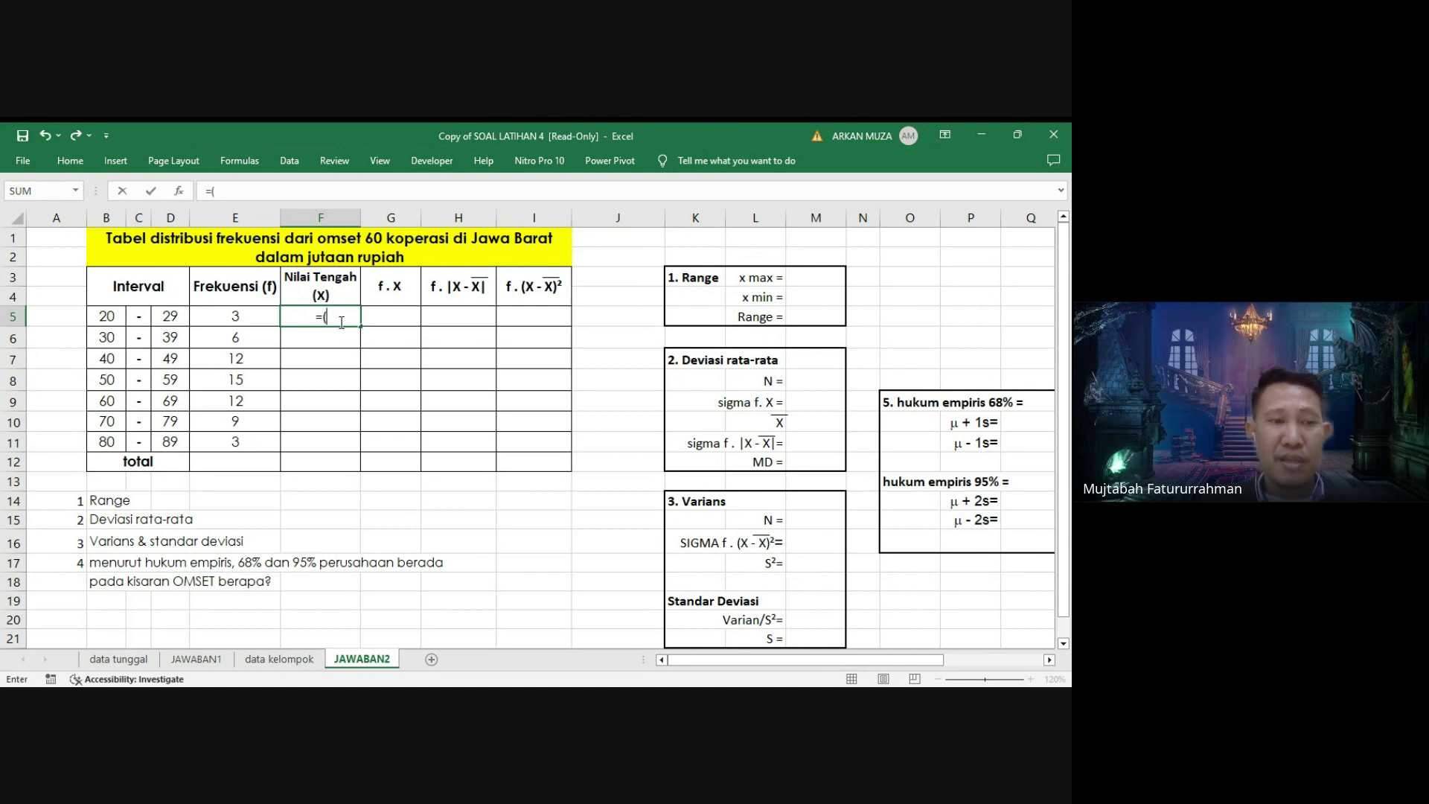
left_click(108, 317)
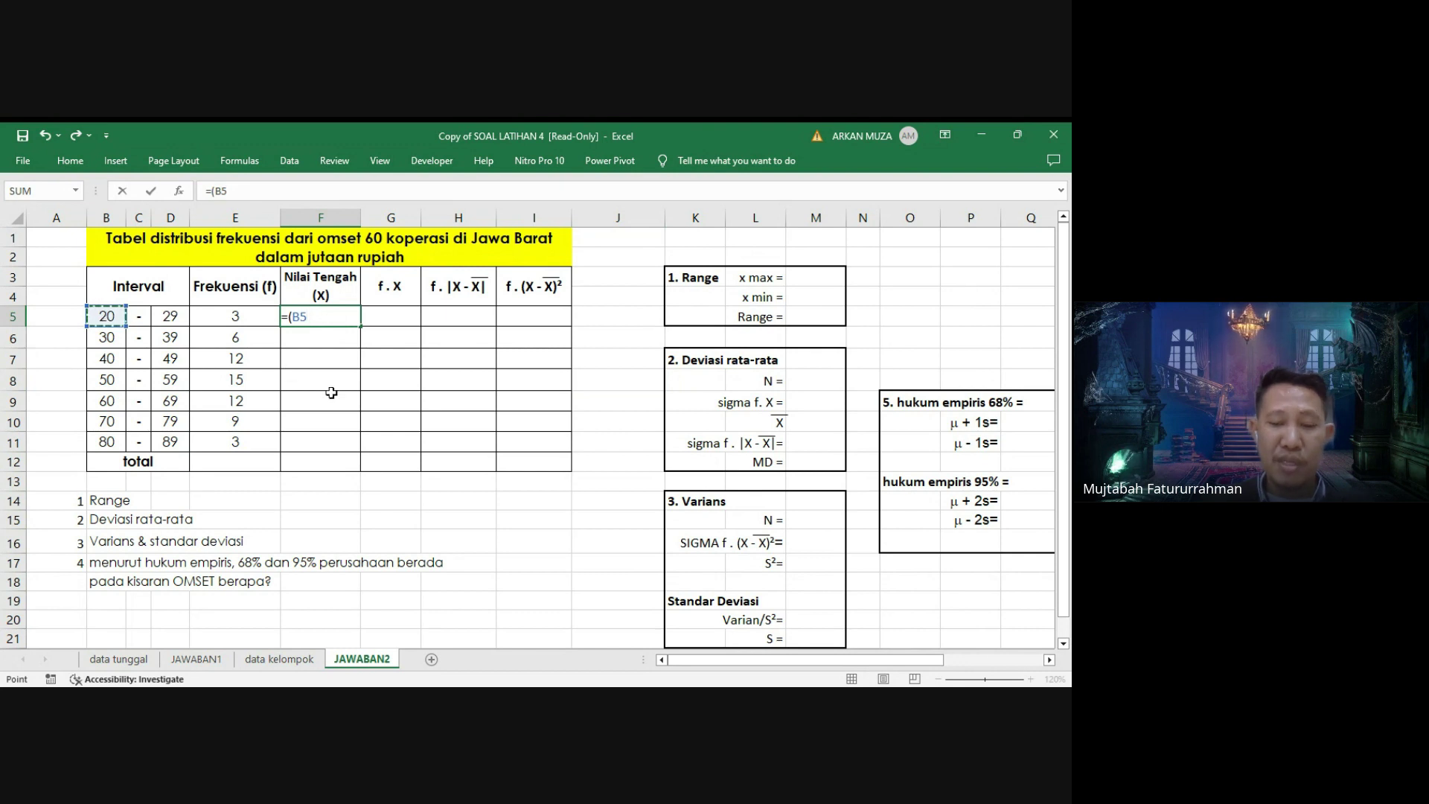
type("+")
left_click(172, 317)
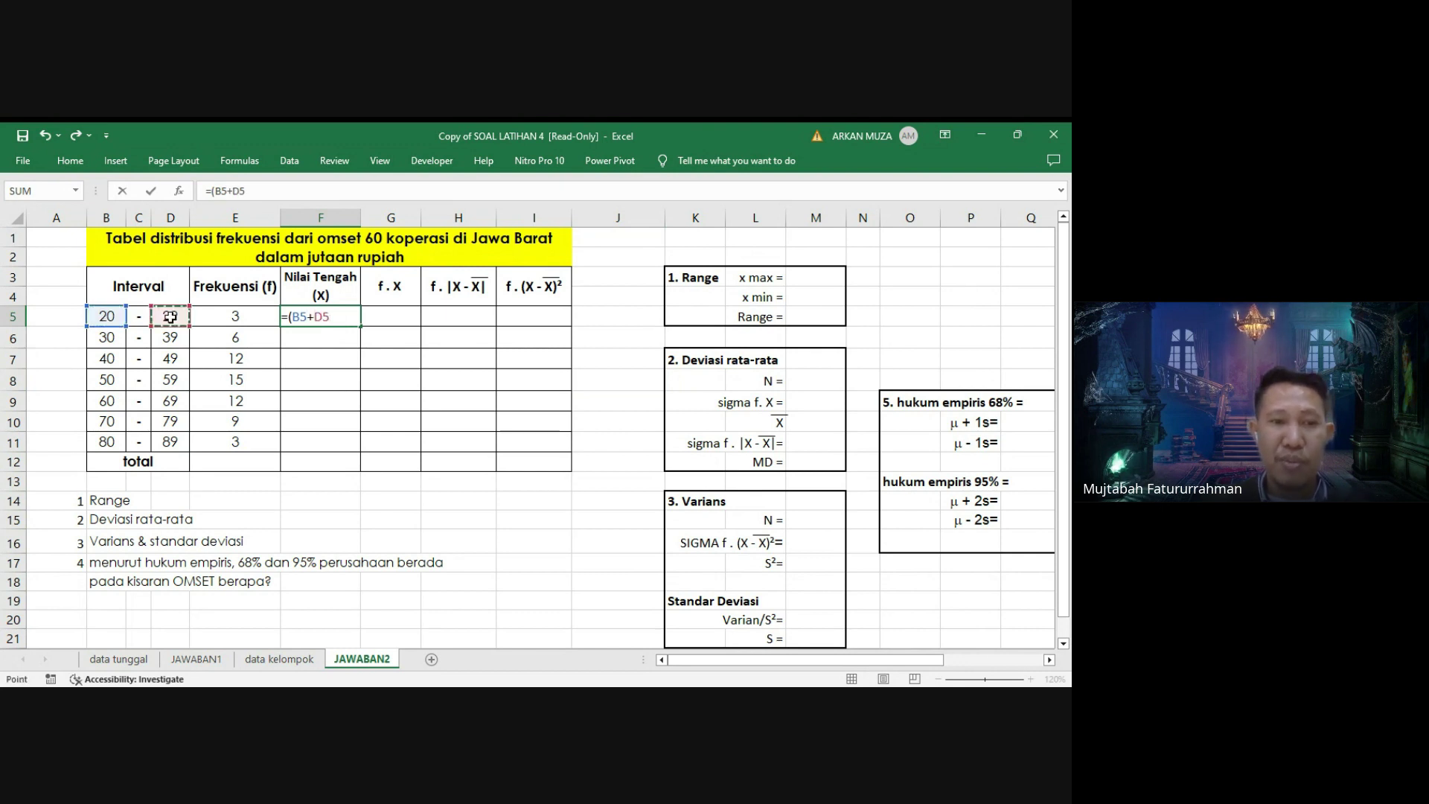
type(")")
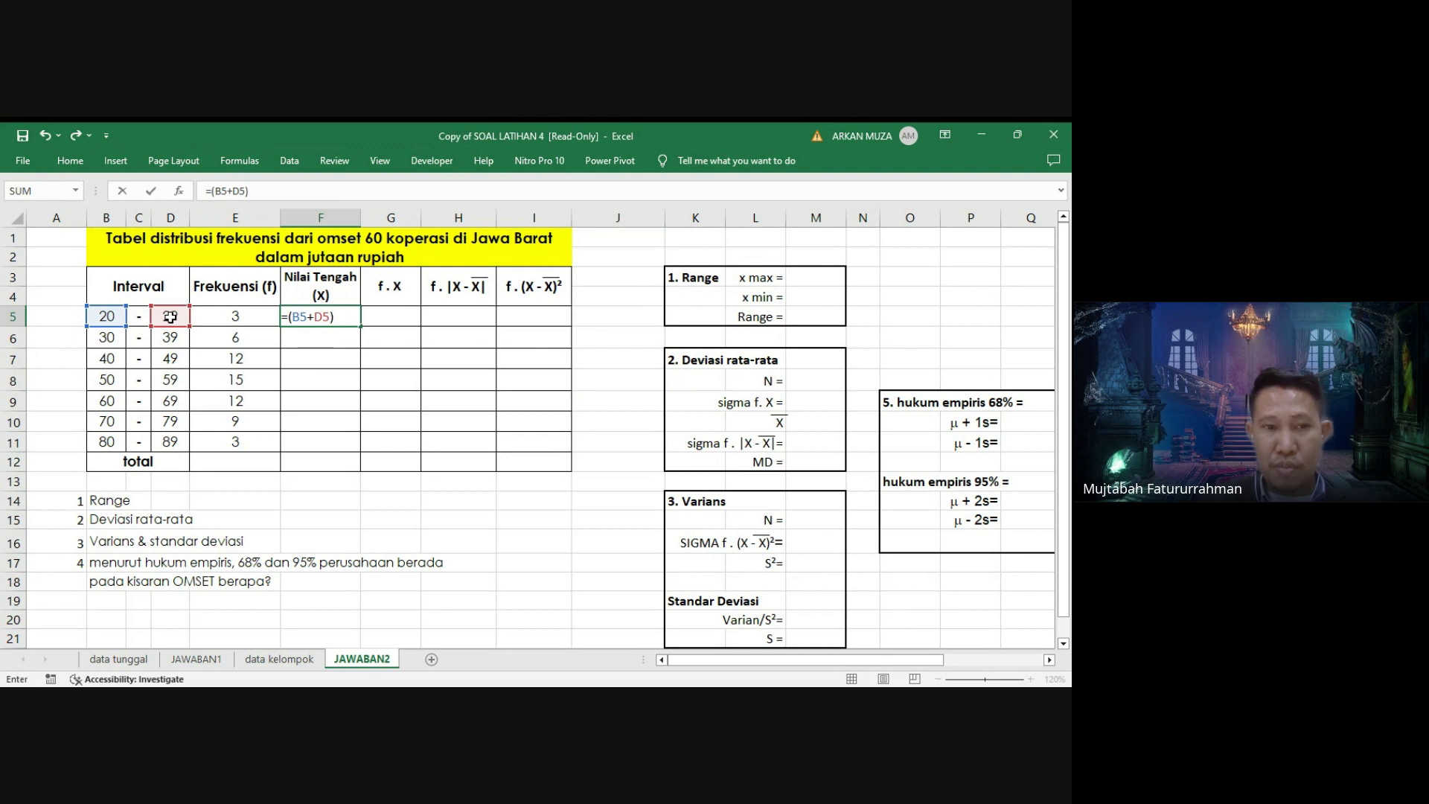
type("/2")
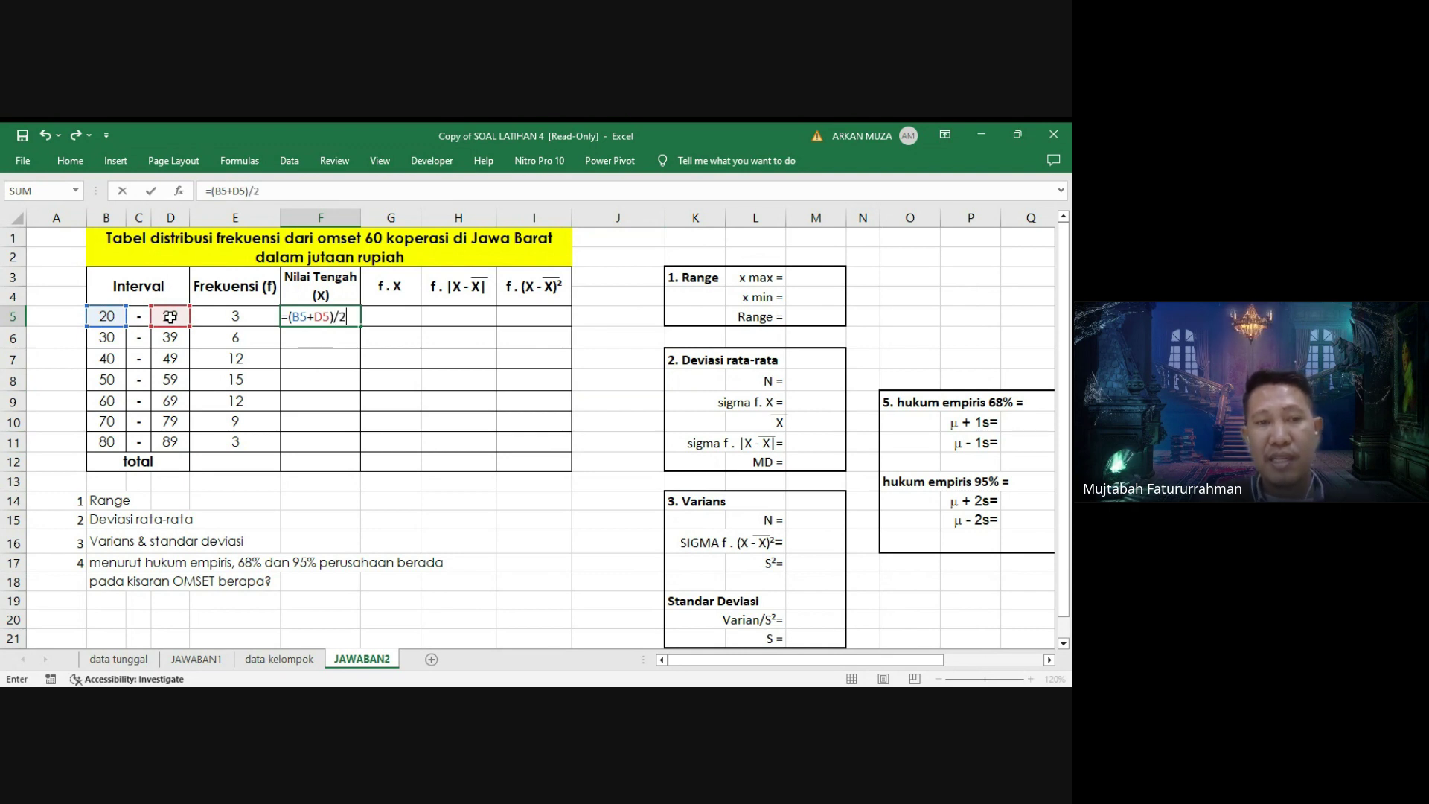
key("Return")
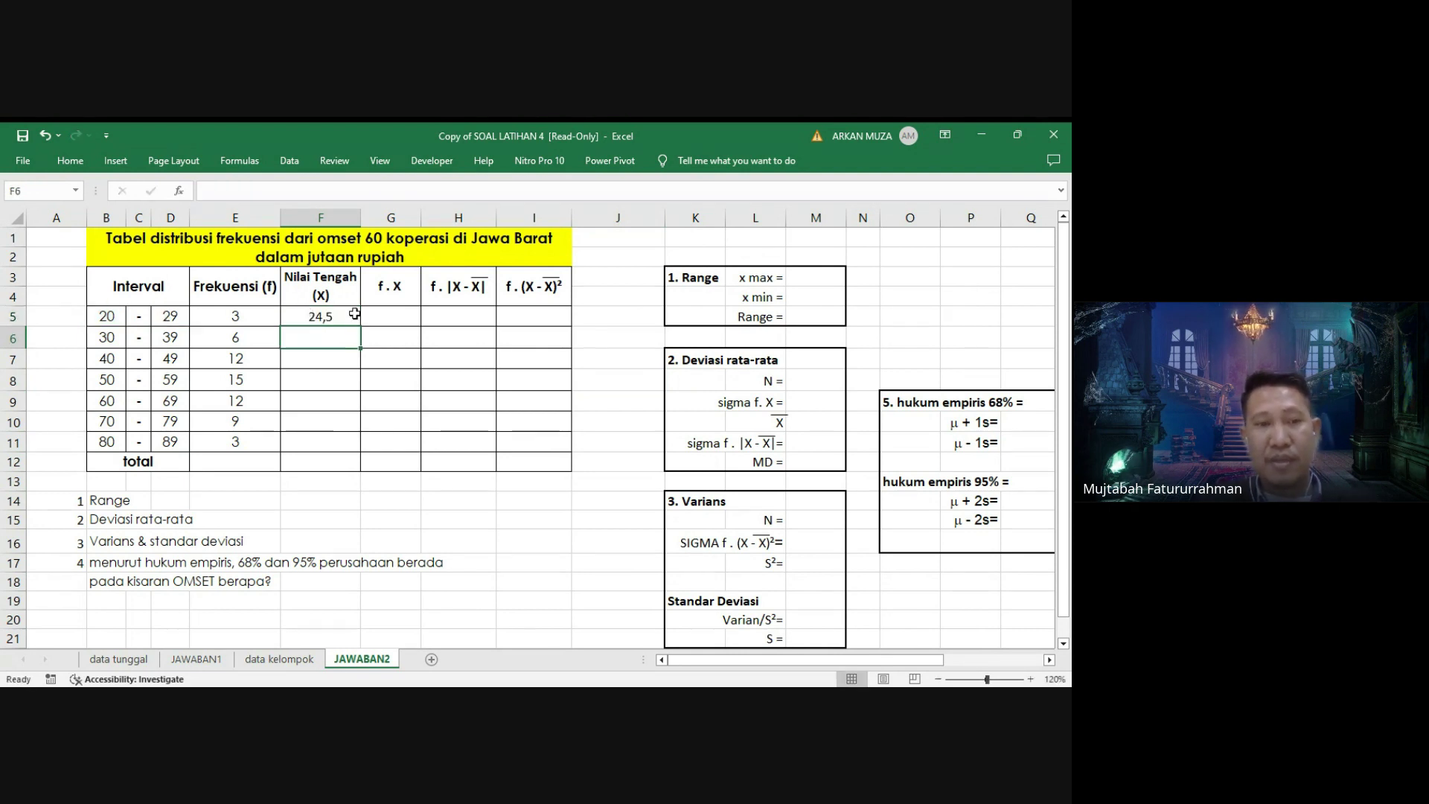
Fill the midpoint formula from F5 down through F11 for the remaining intervals.
left_click(352, 316)
left_click_drag(361, 326, 331, 447)
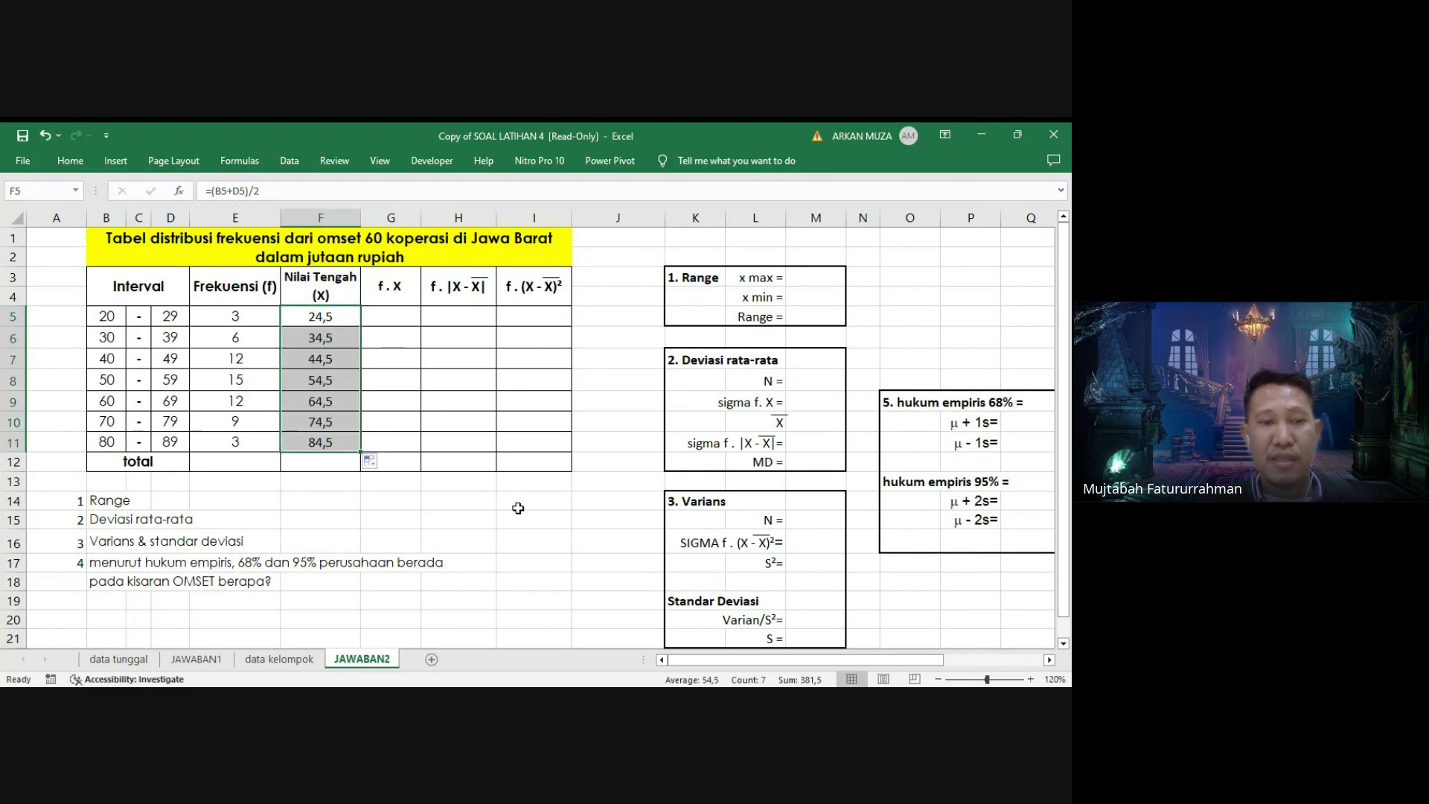
left_click(519, 509)
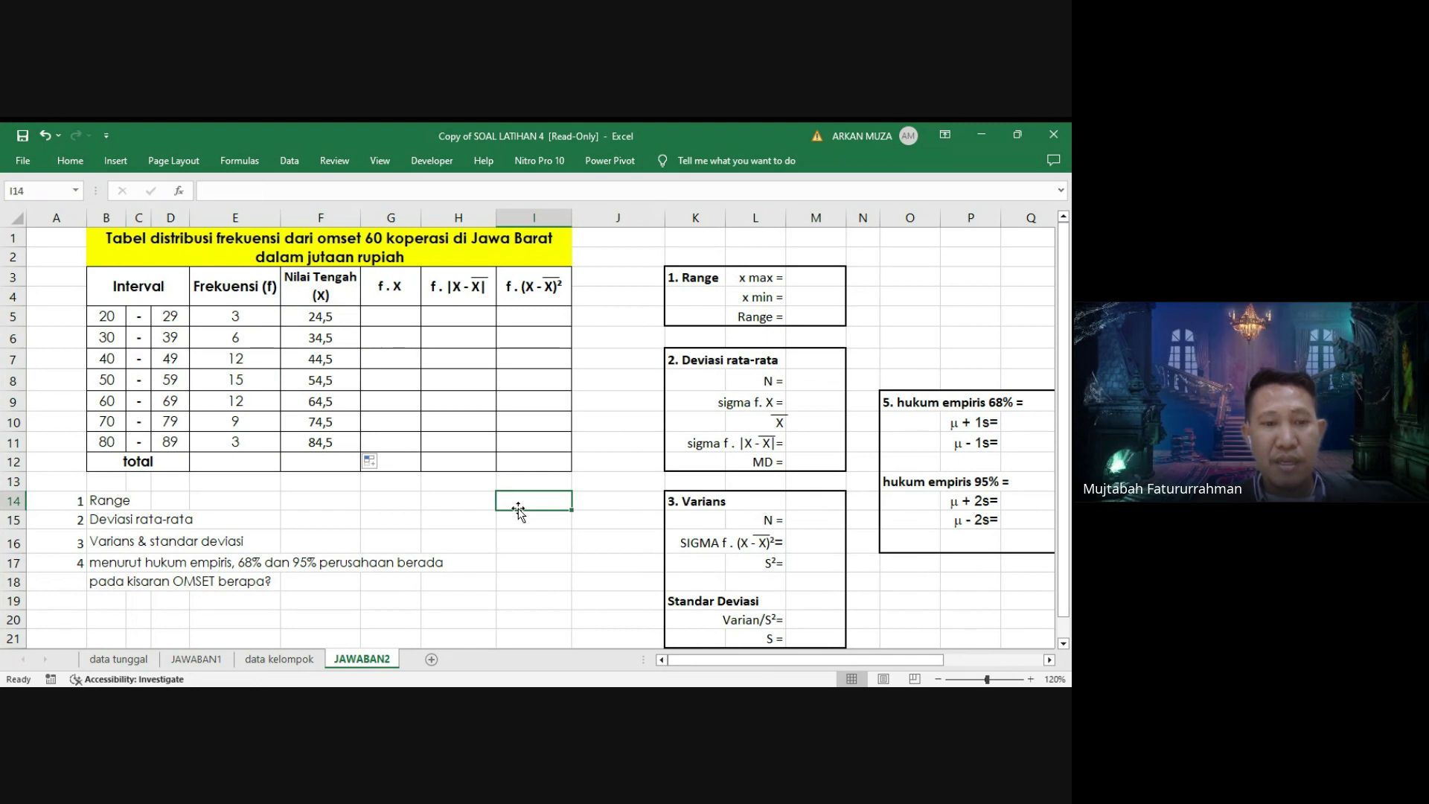
Calculate f . X for the 20-29 interval in G5 with =E5*F5.
left_click(398, 316)
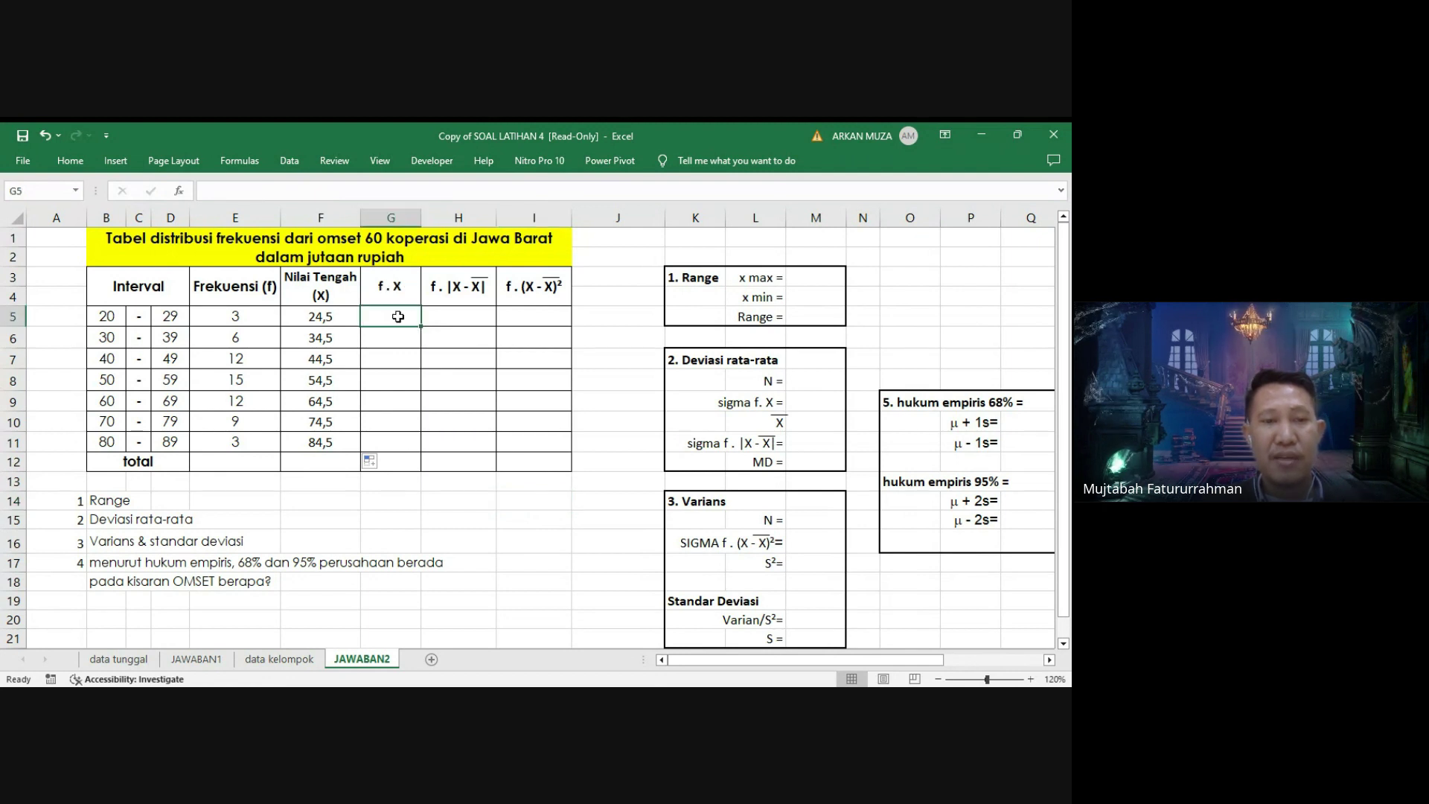
type("=")
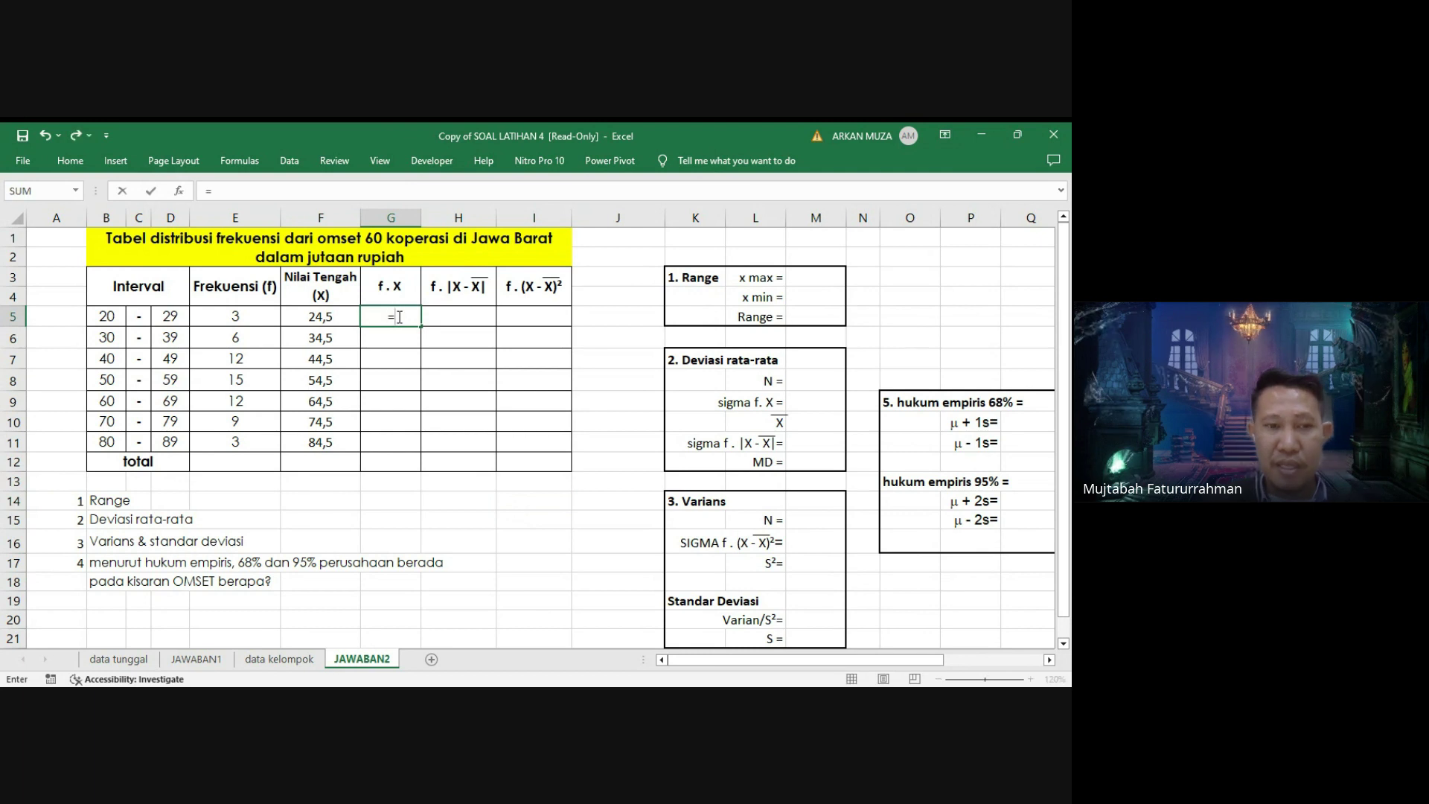
left_click(251, 318)
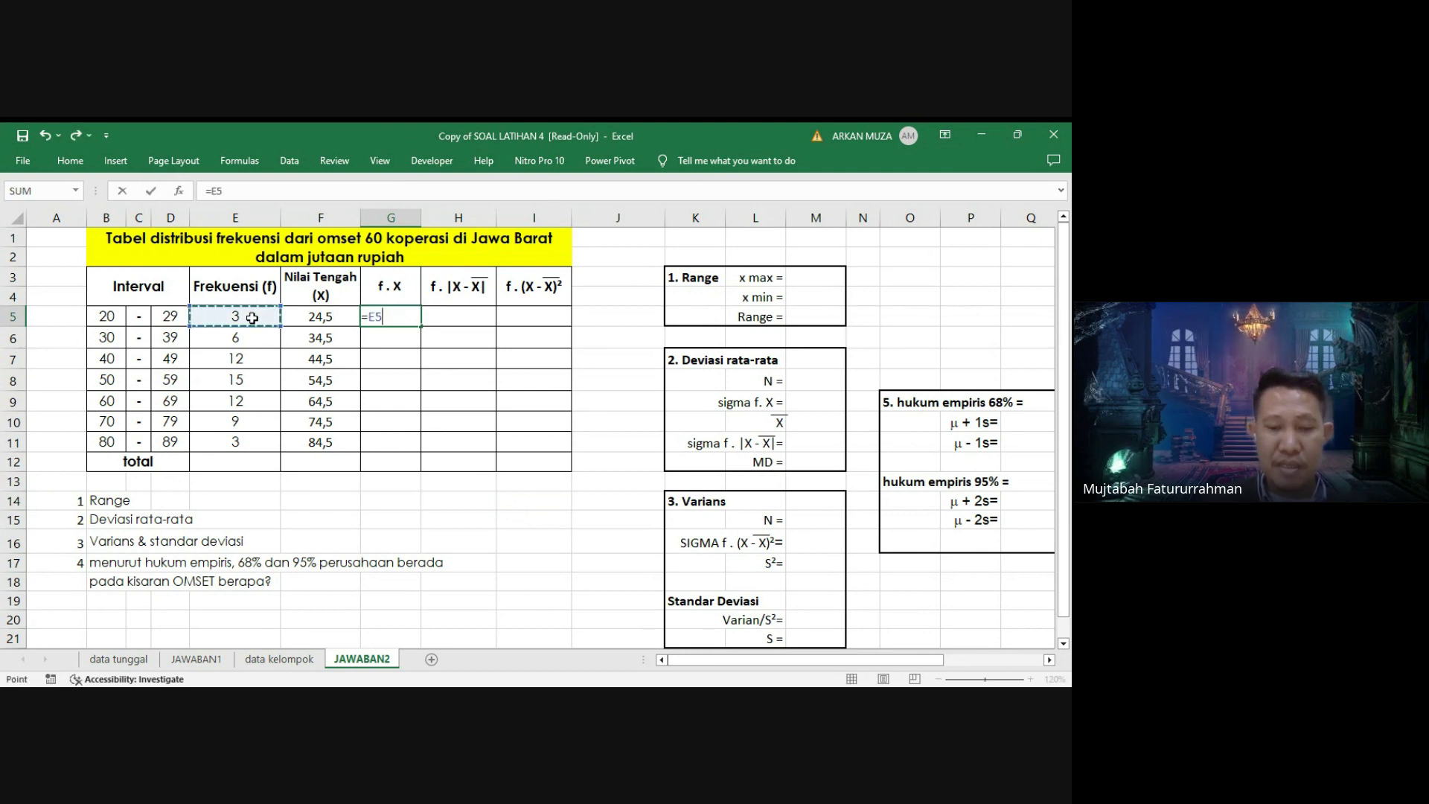
type("*")
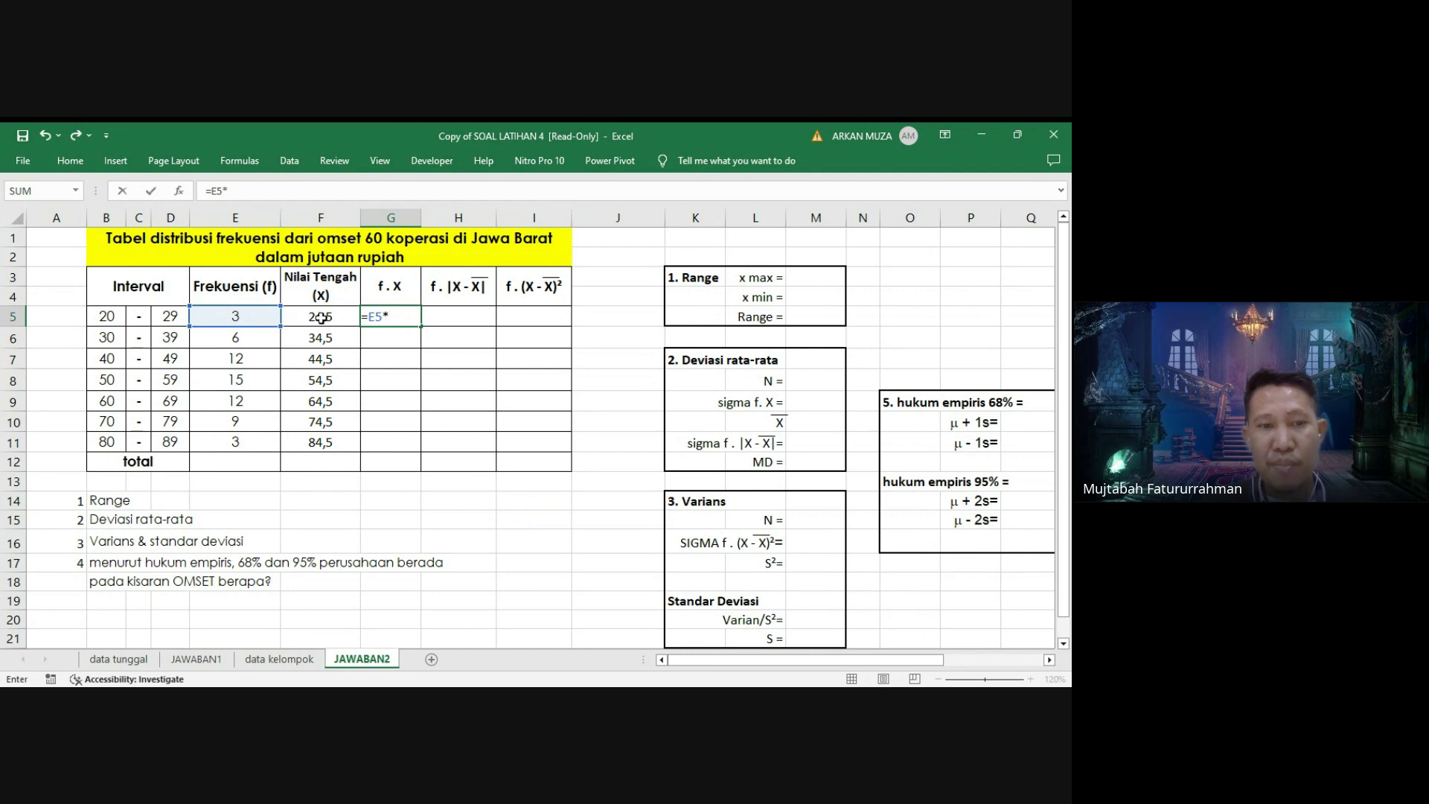
left_click(321, 318)
key("Return")
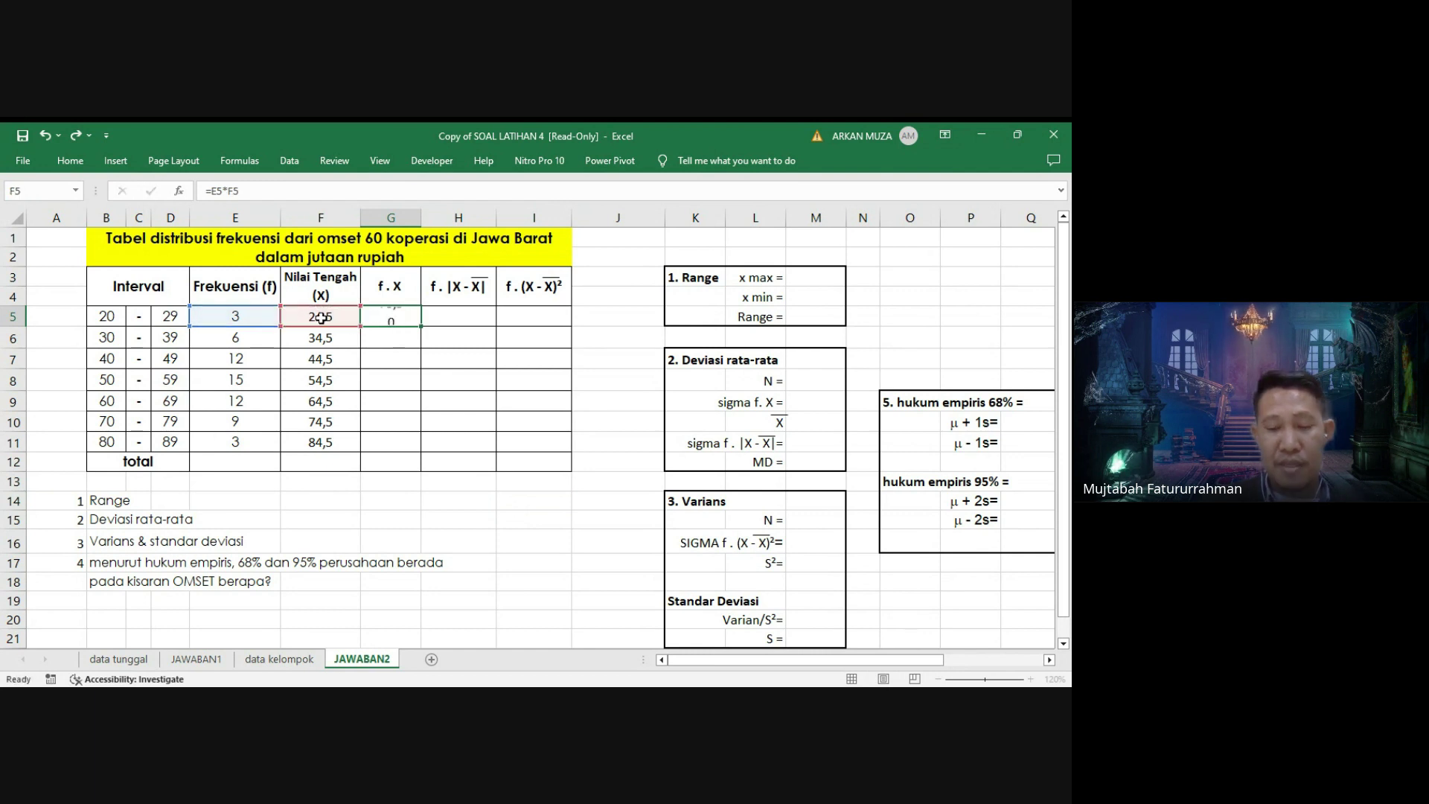
Fill the f . X formula from G5 down through G11 for the remaining intervals.
left_click(408, 319)
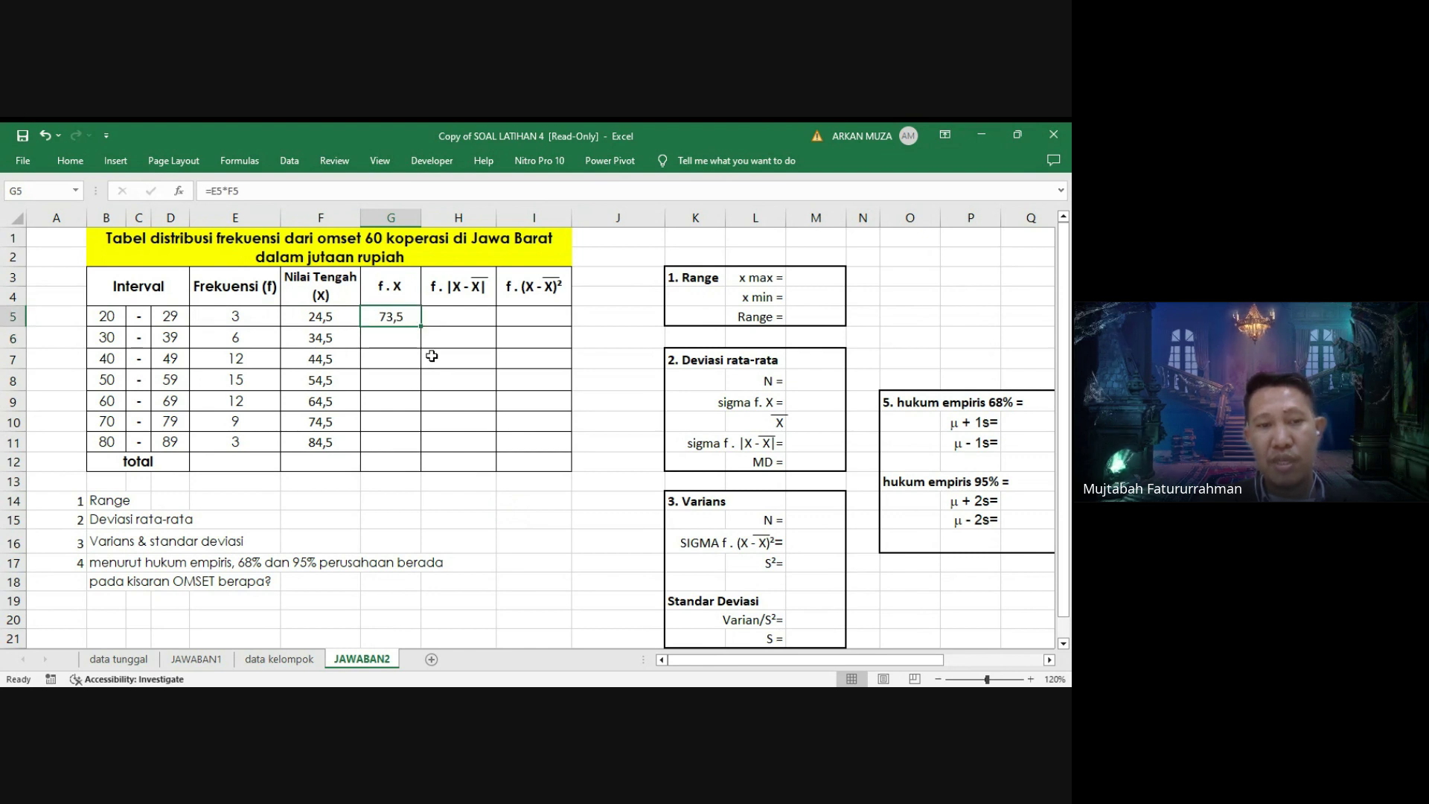
left_click_drag(421, 327, 407, 446)
left_click(540, 547)
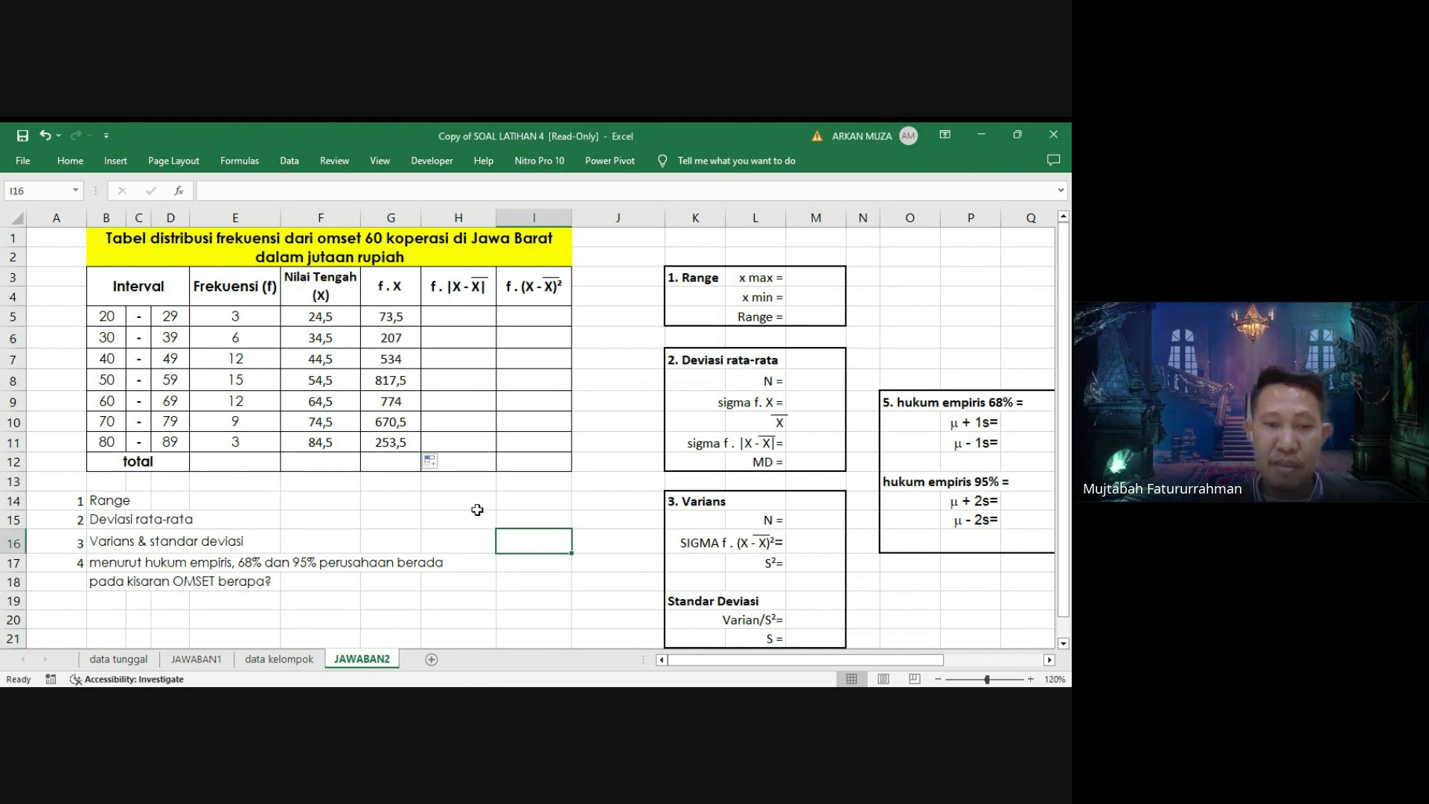
Total the f . X column in G12 with =SUM(G5:G11) and the frequencies in E12 with =SUM(E5:E11).
left_click(388, 464)
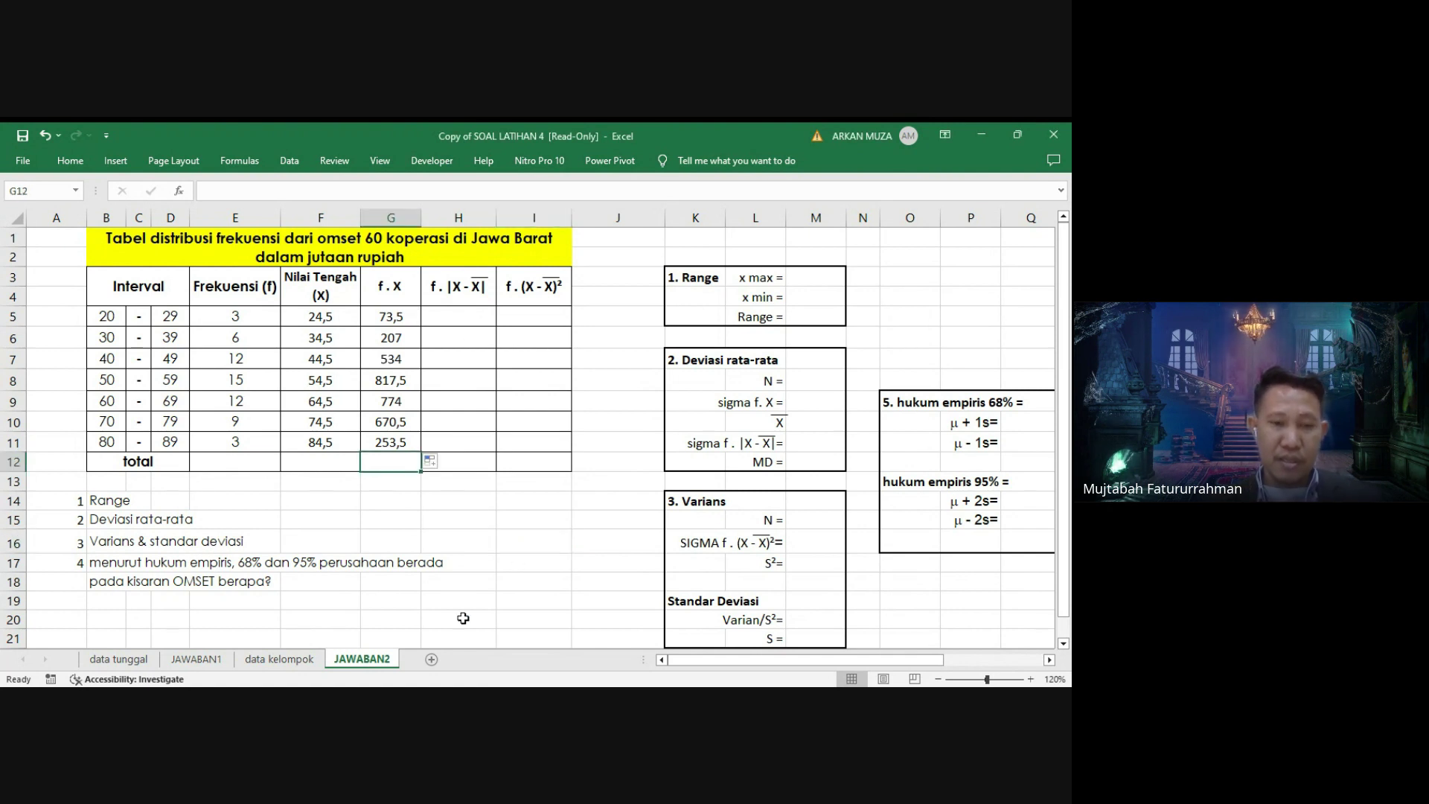
key("alt+equal")
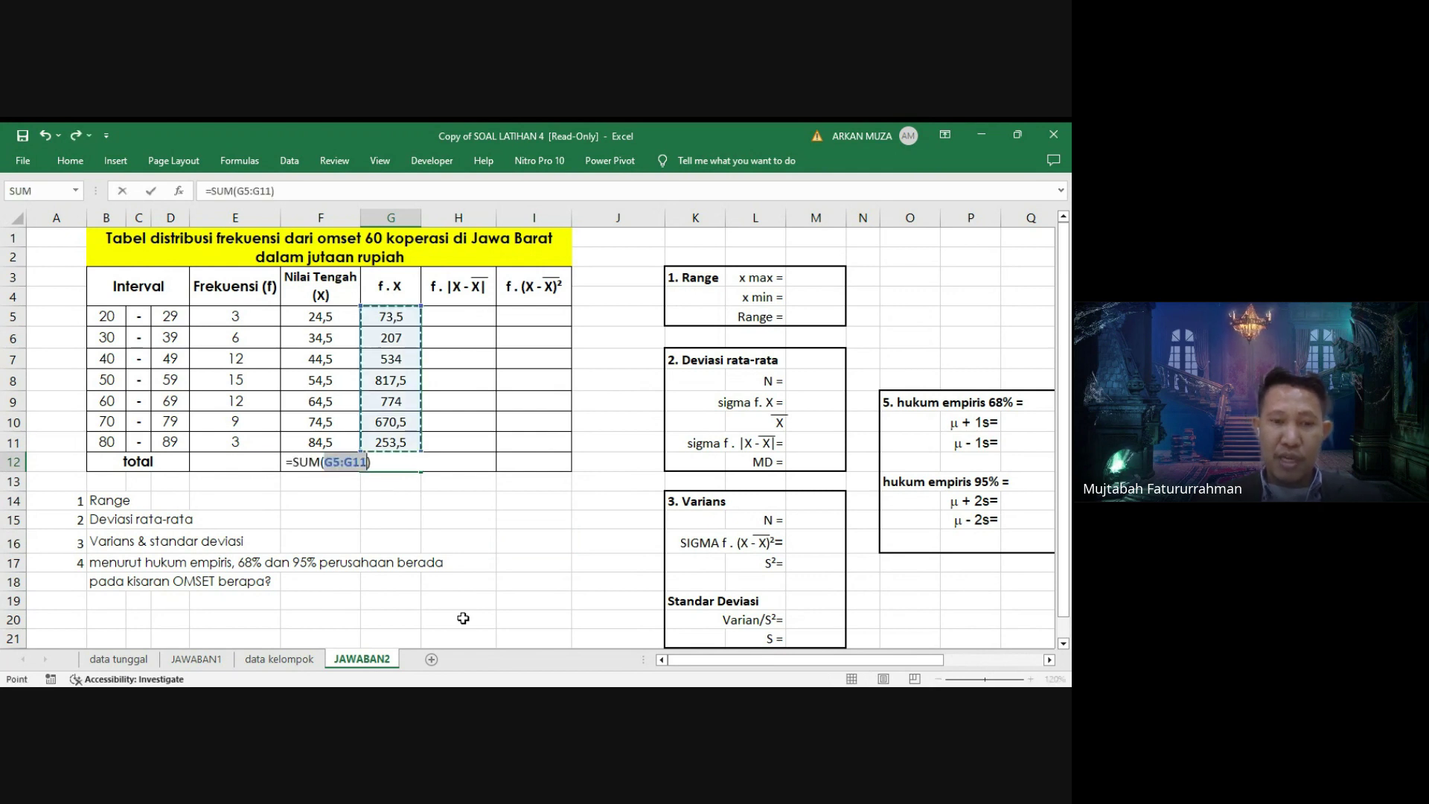
key("Return")
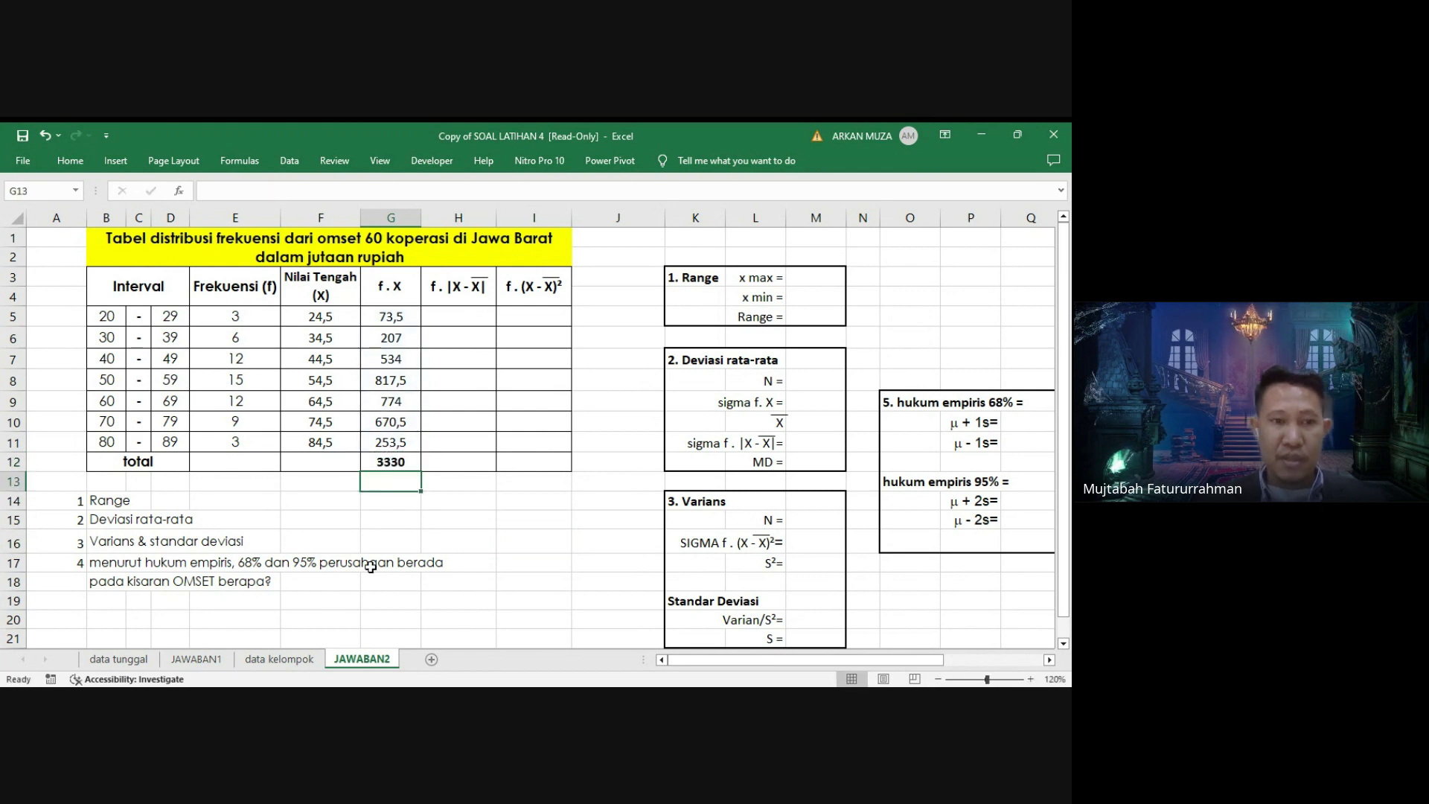
left_click(254, 464)
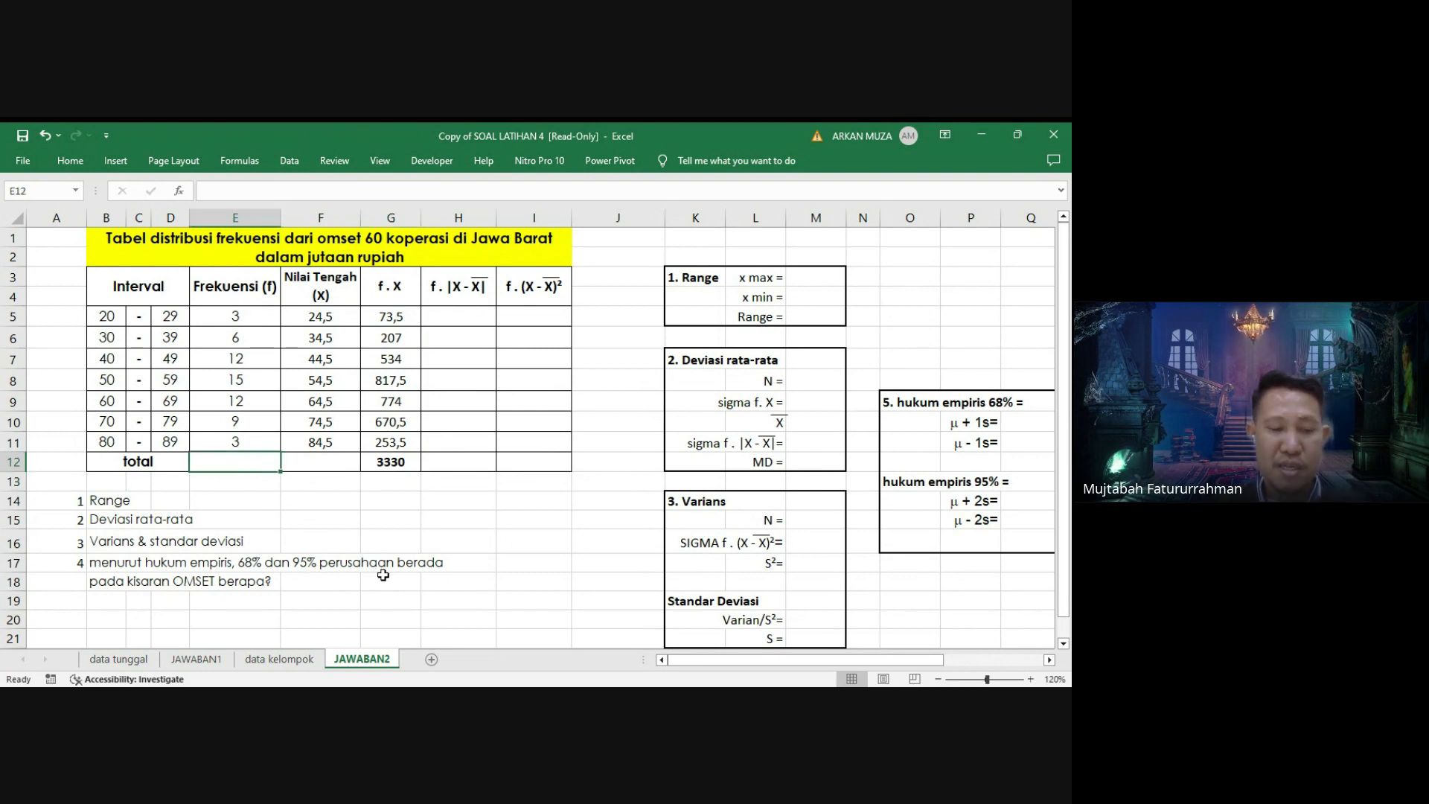
key("alt+equal")
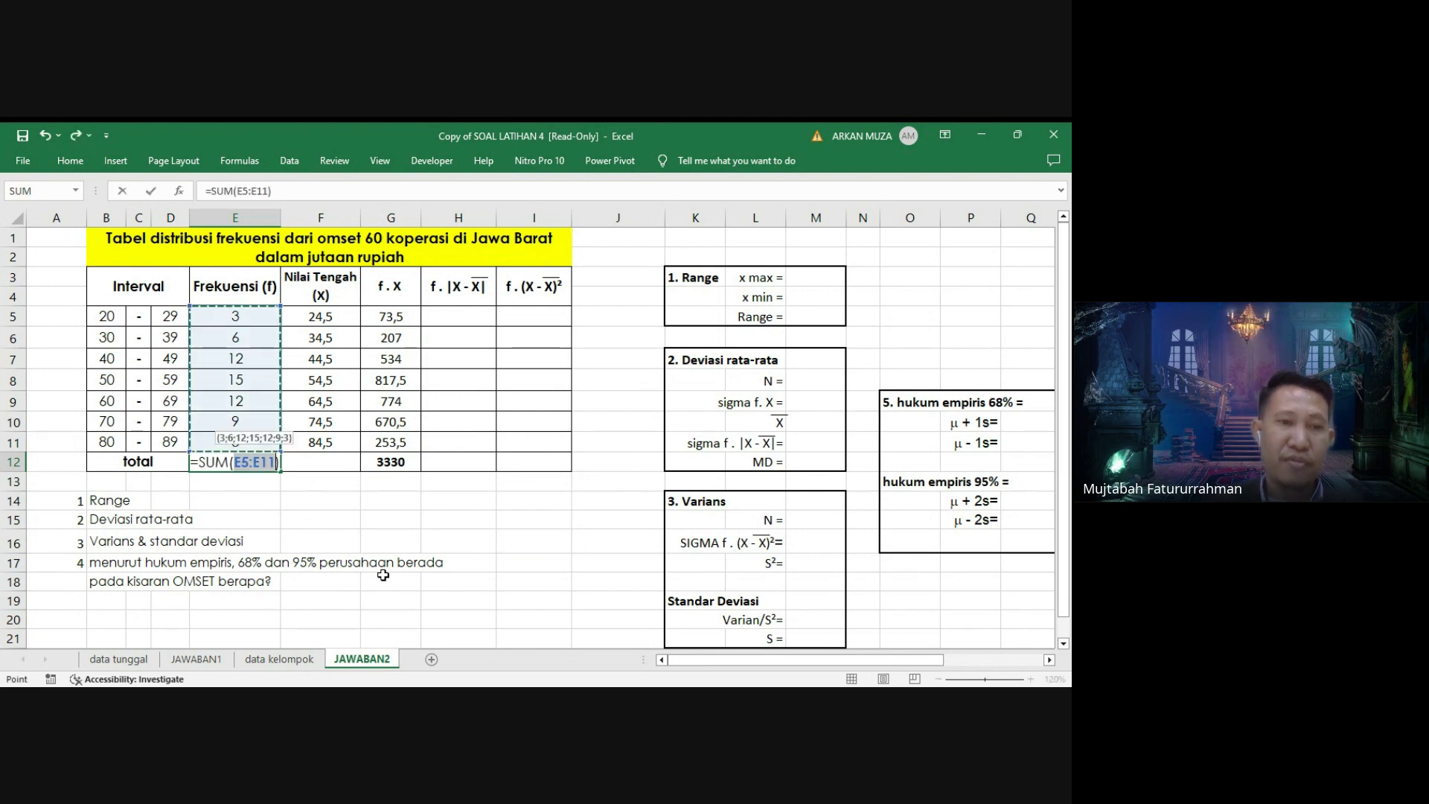
key("Return")
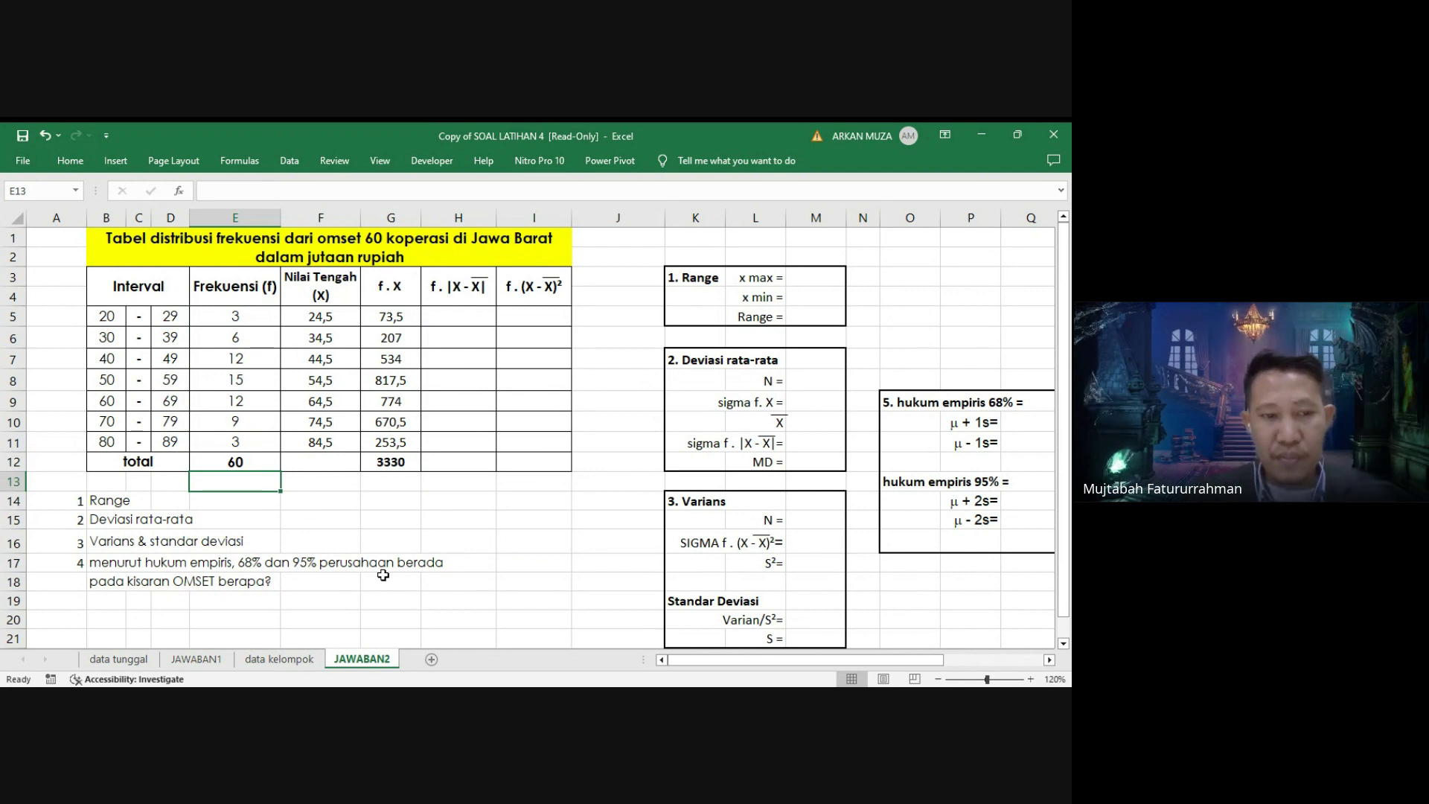
Shade B13:D13 below the total row yellow and merge and center the cells.
left_click(109, 486)
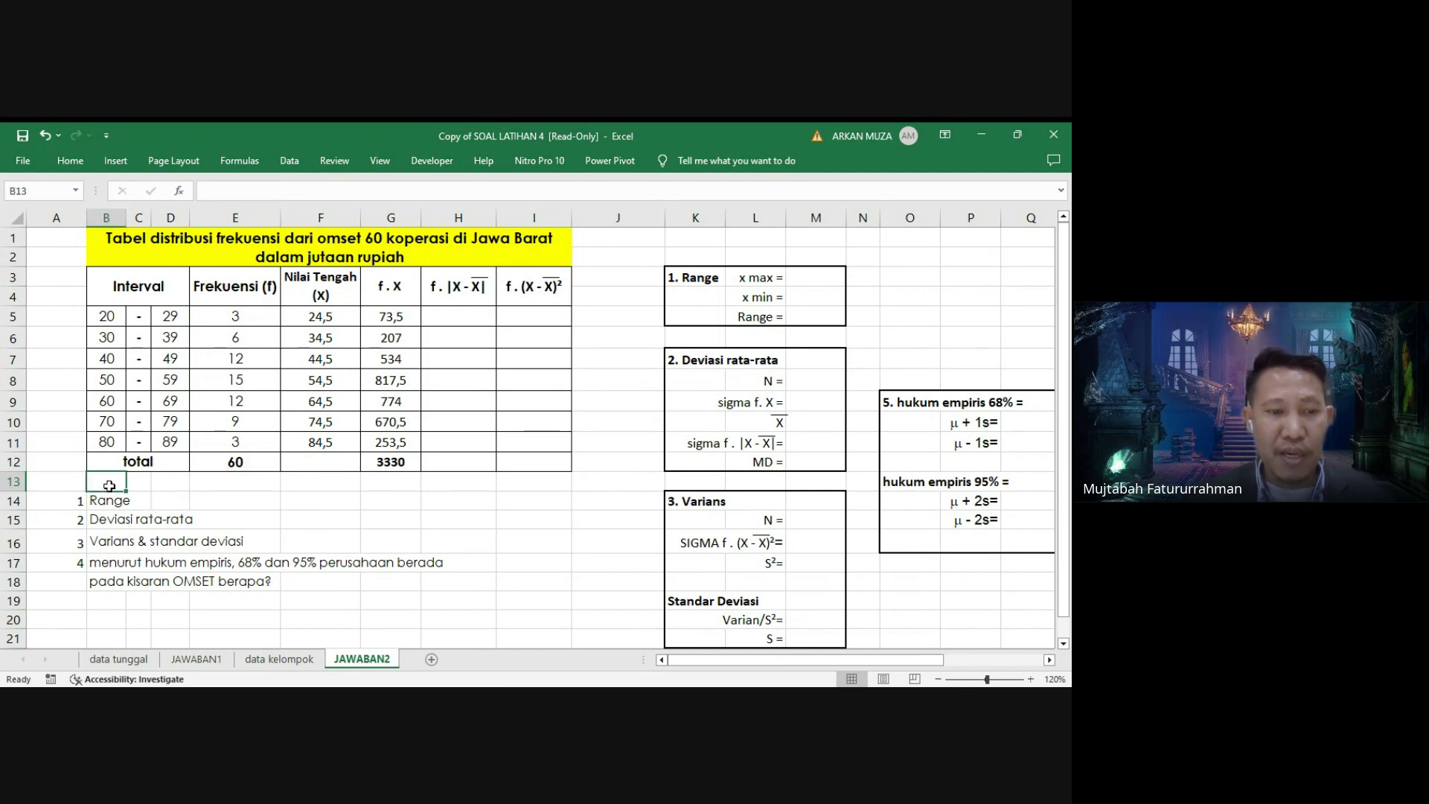
left_click_drag(109, 486, 186, 490)
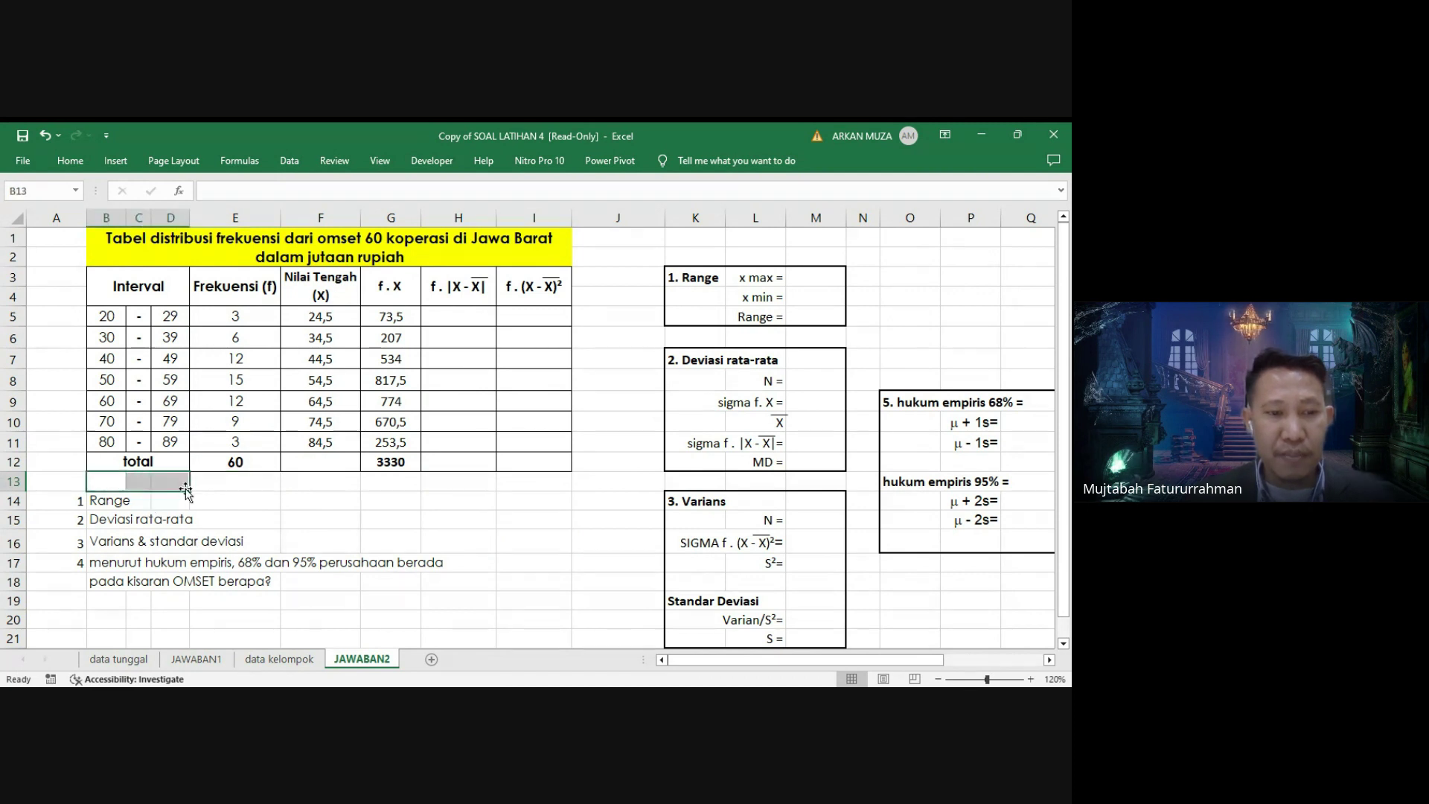
left_click(72, 173)
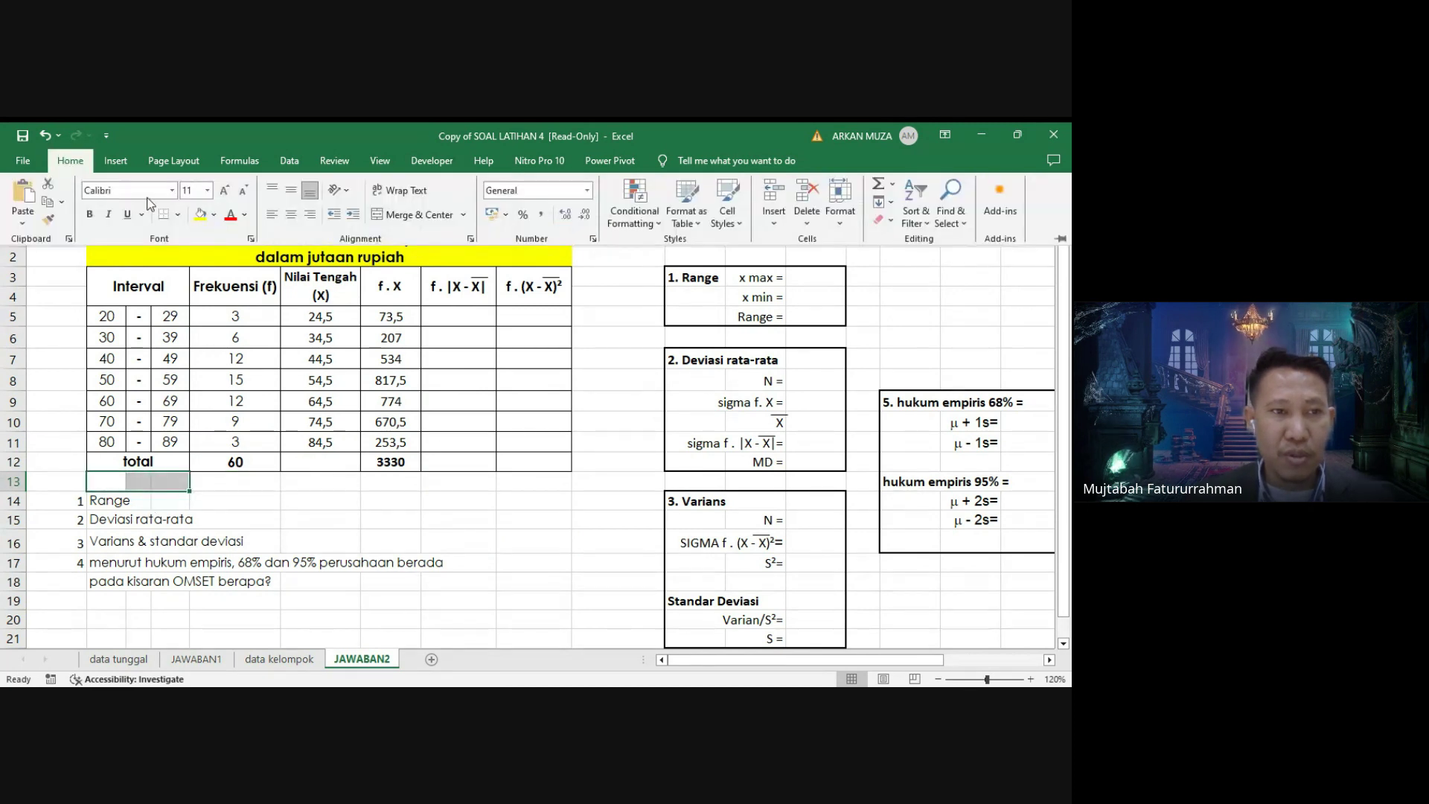
left_click(201, 216)
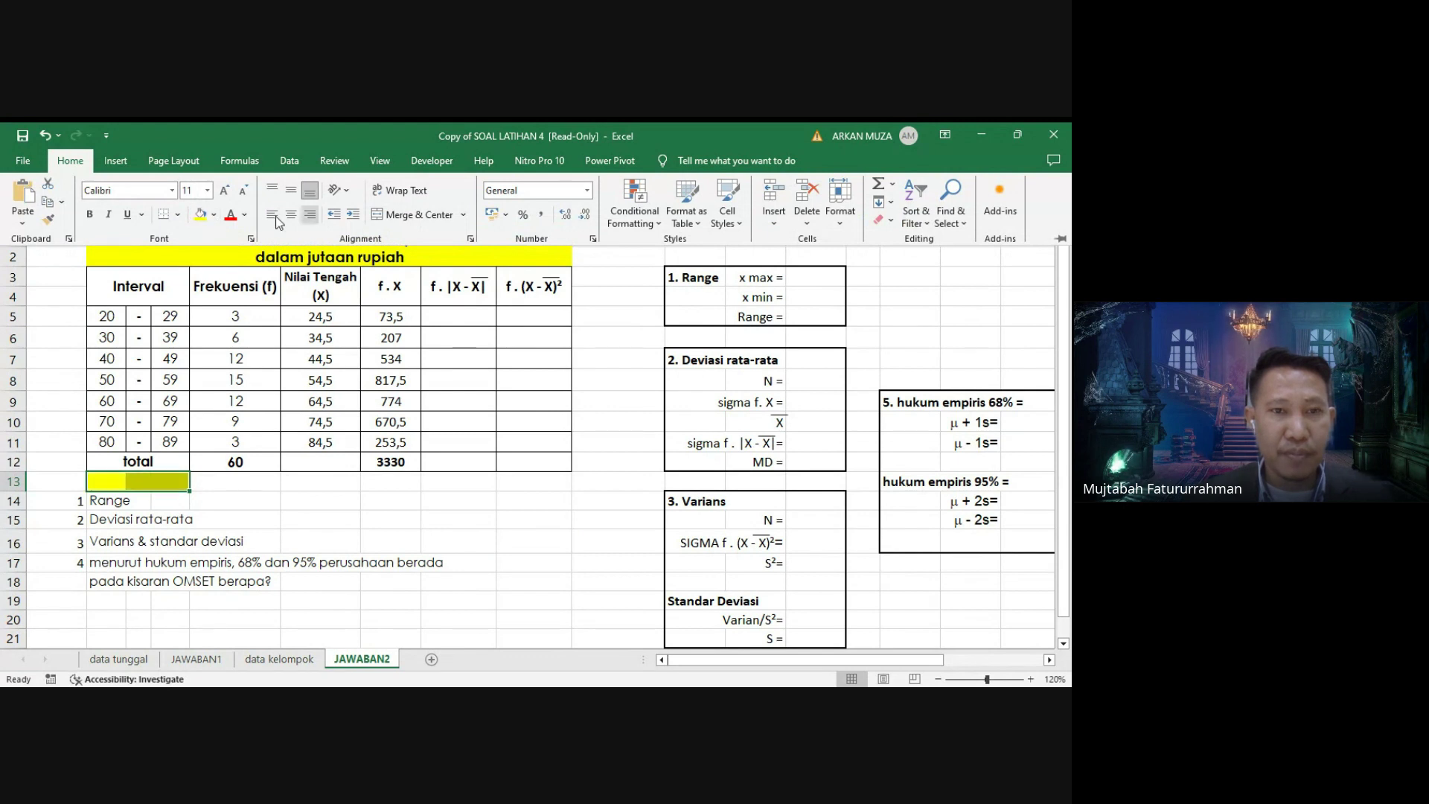
left_click(410, 215)
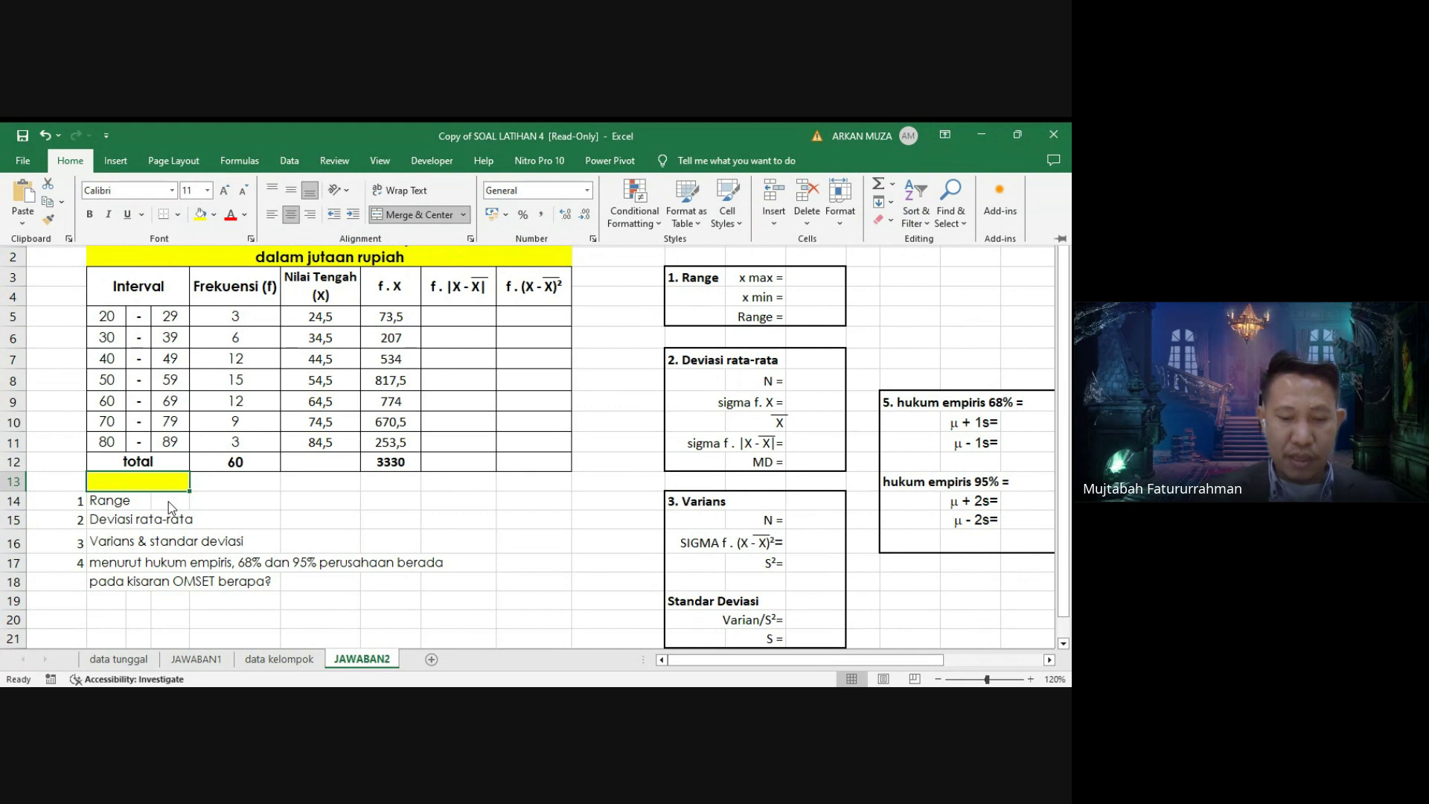
Label the merged yellow cell in row 13 NILAI RATA-RATA and make the text bold.
type("NILAI ")
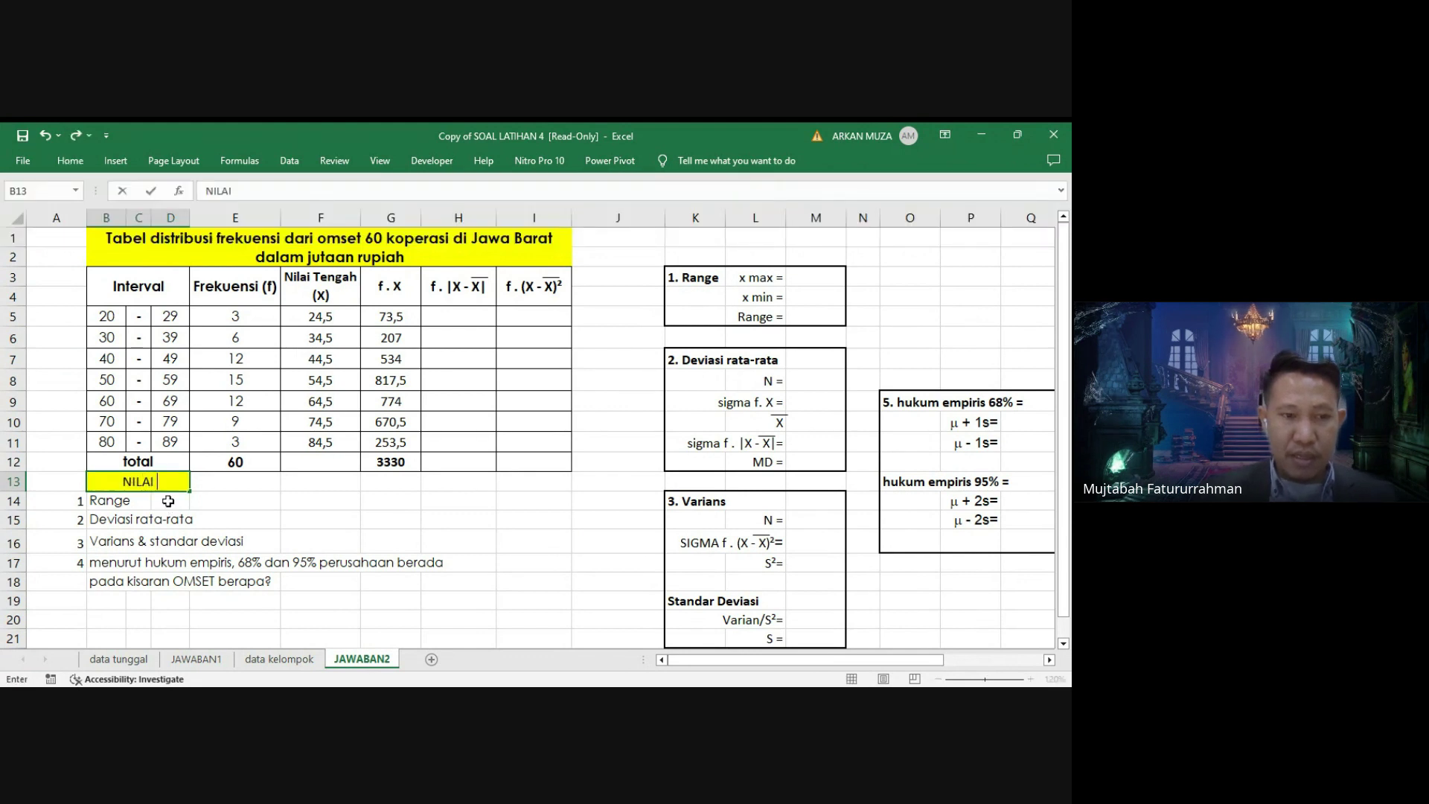
type("RATA-")
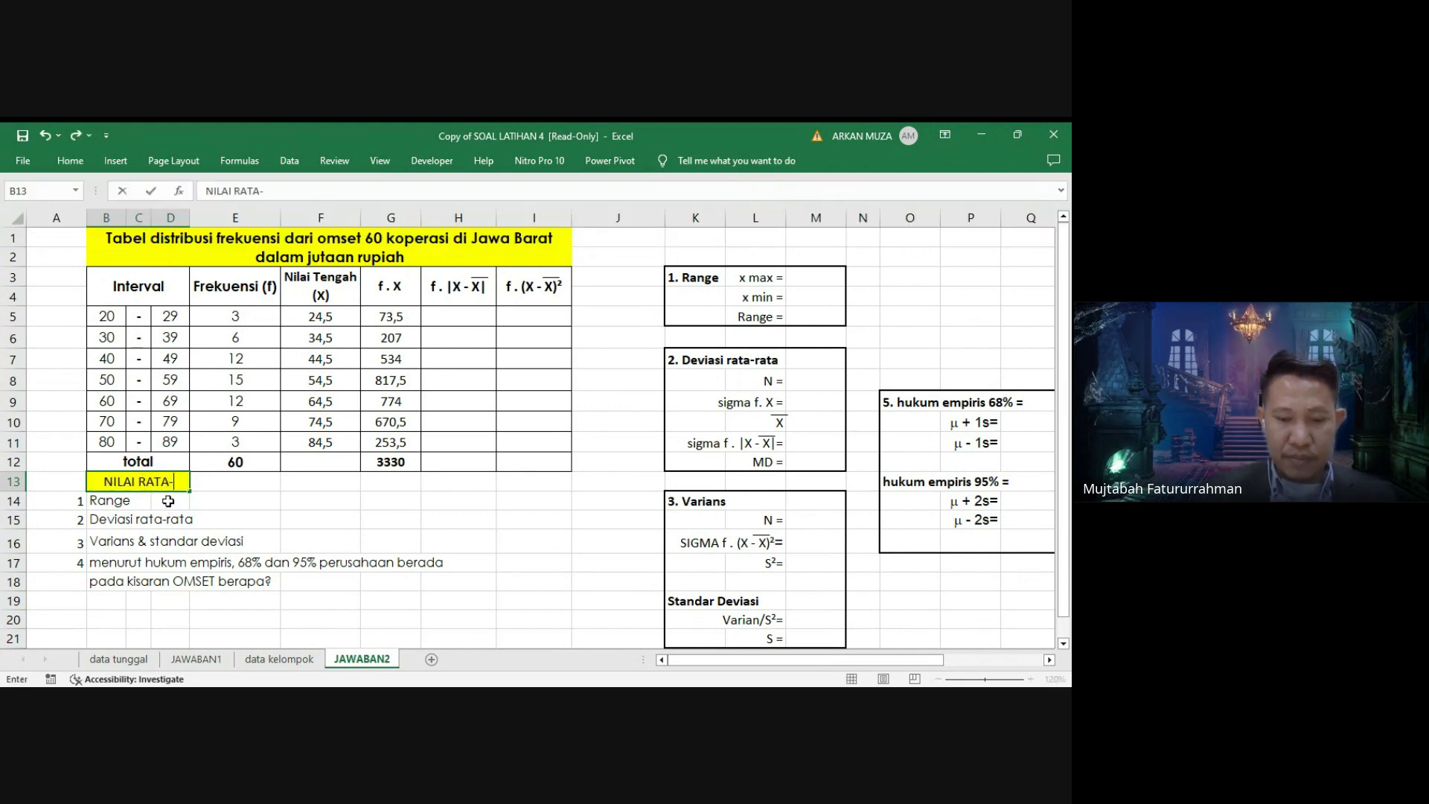
type("RATA")
key("Return")
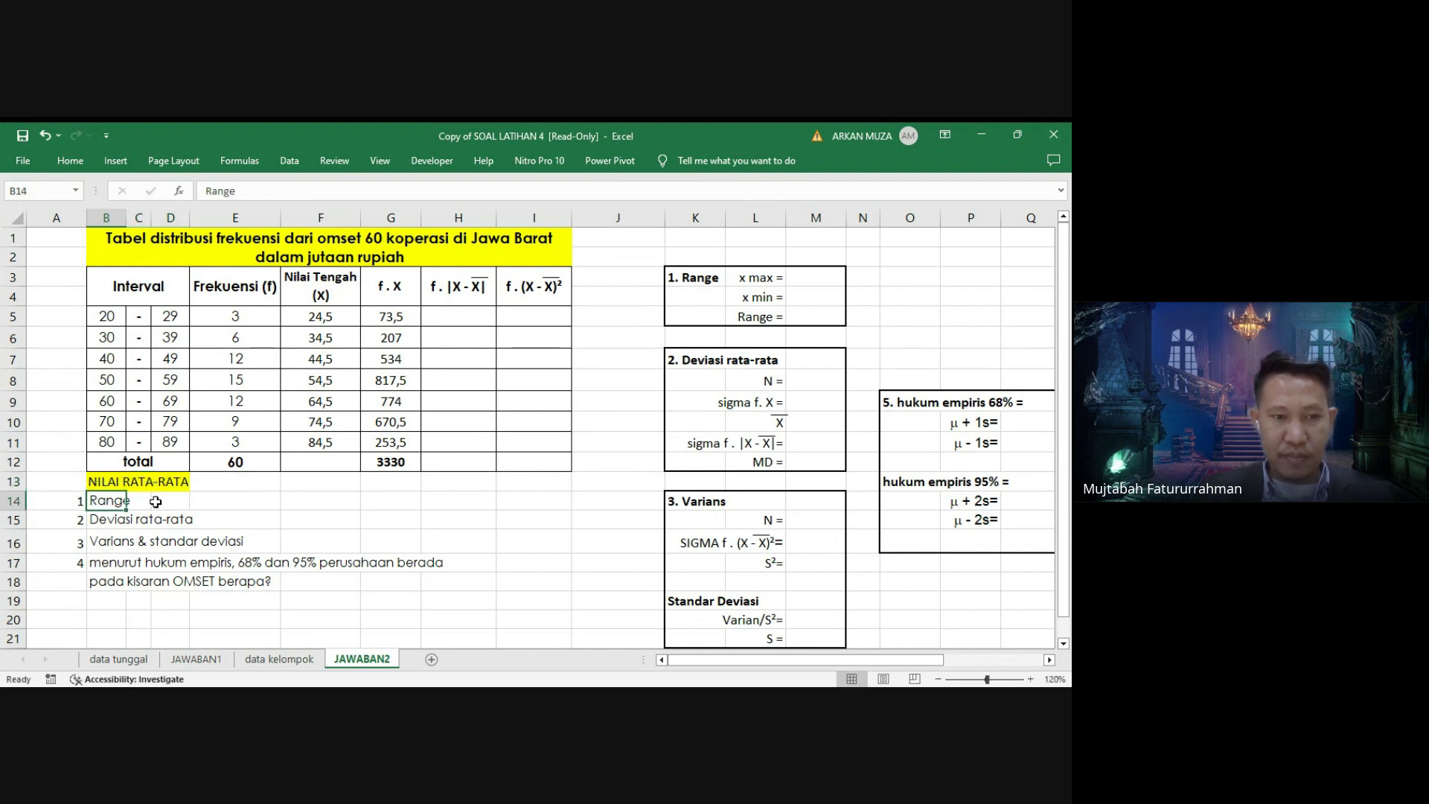
left_click(210, 483)
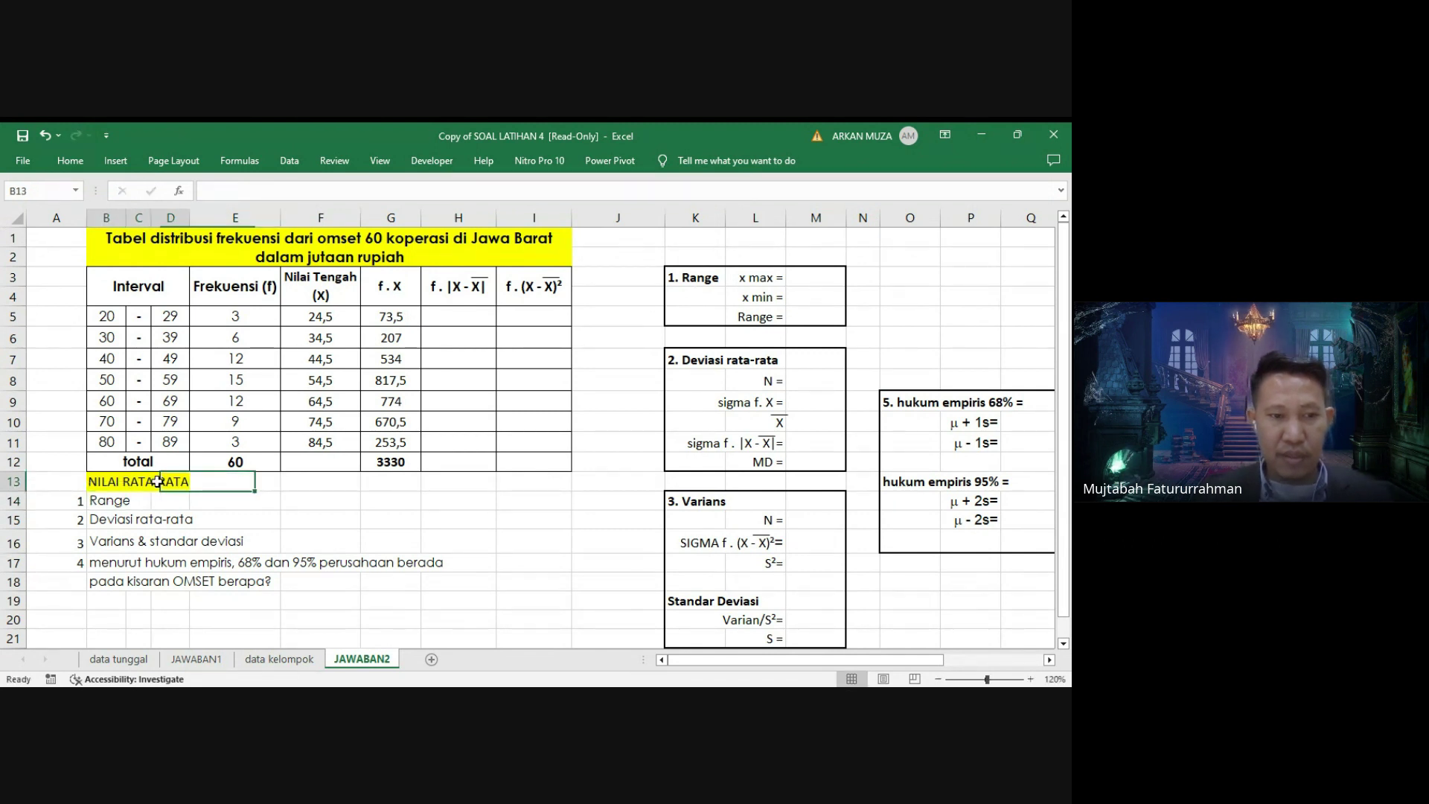
left_click(158, 481)
key("ctrl+b")
Widen column D slightly so the bold NILAI RATA-RATA label fits its merged cell.
left_click(226, 482)
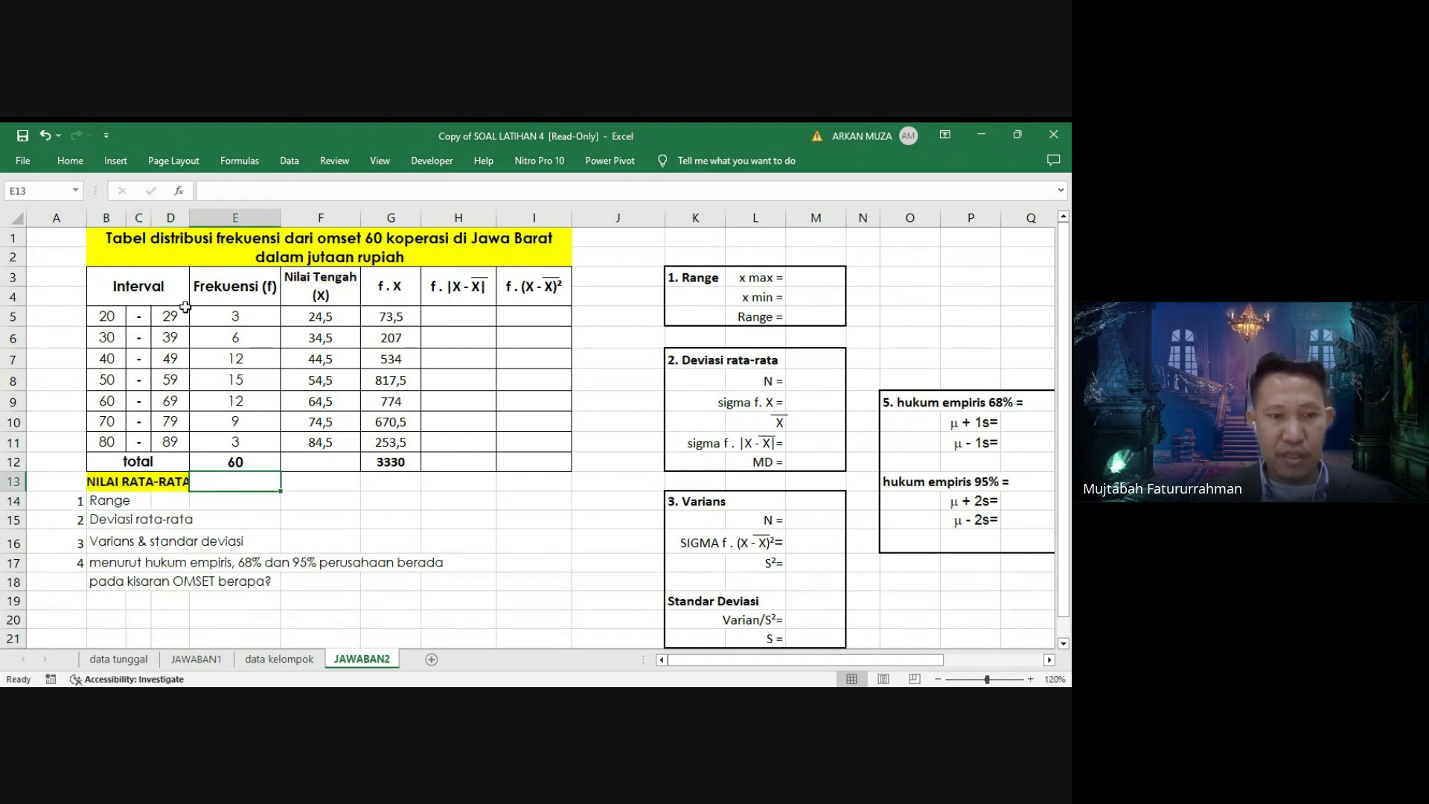
left_click_drag(190, 213, 200, 215)
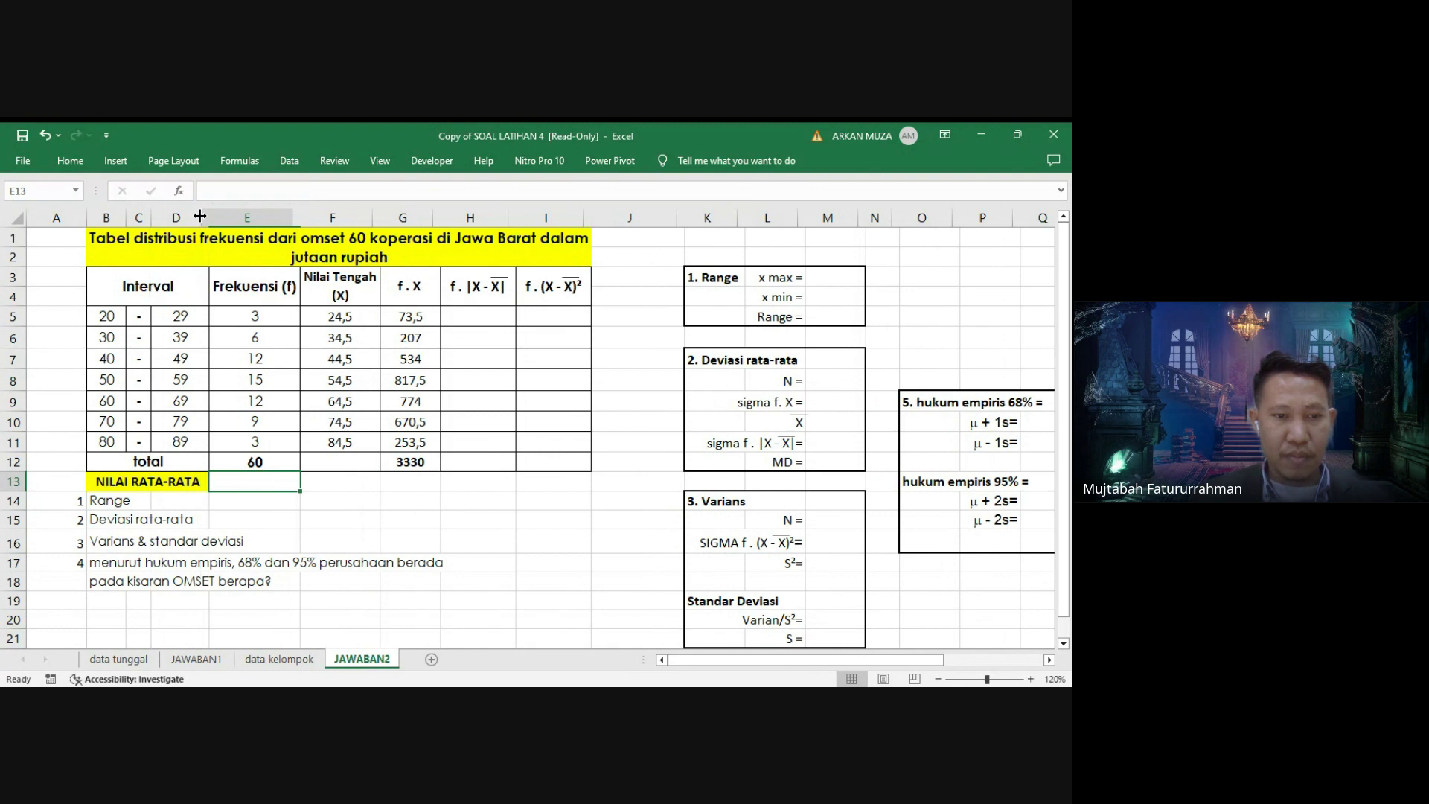
left_click(402, 500)
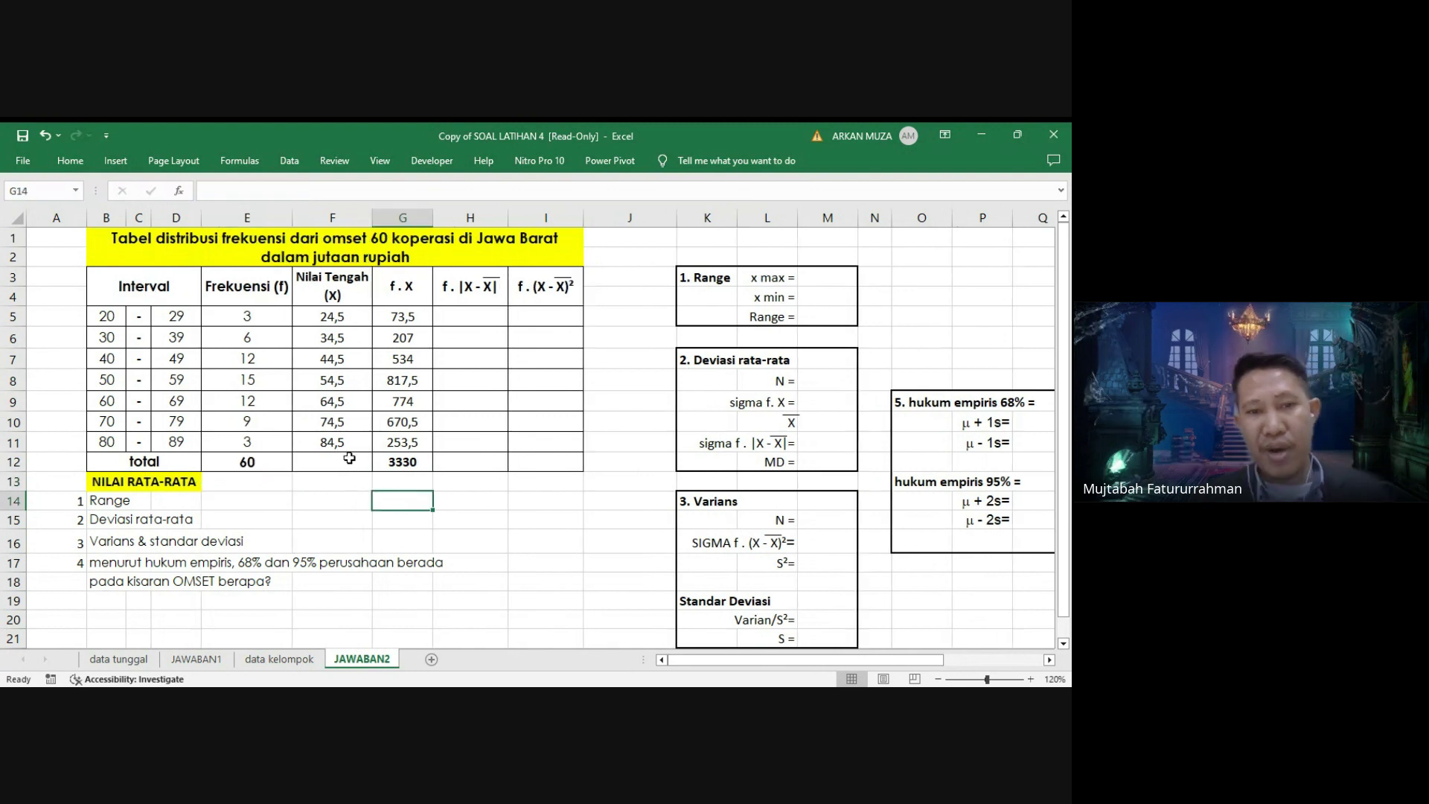
Calculate the mean in E13 by dividing the f . X total by the total frequency with =G12/E12.
left_click(251, 481)
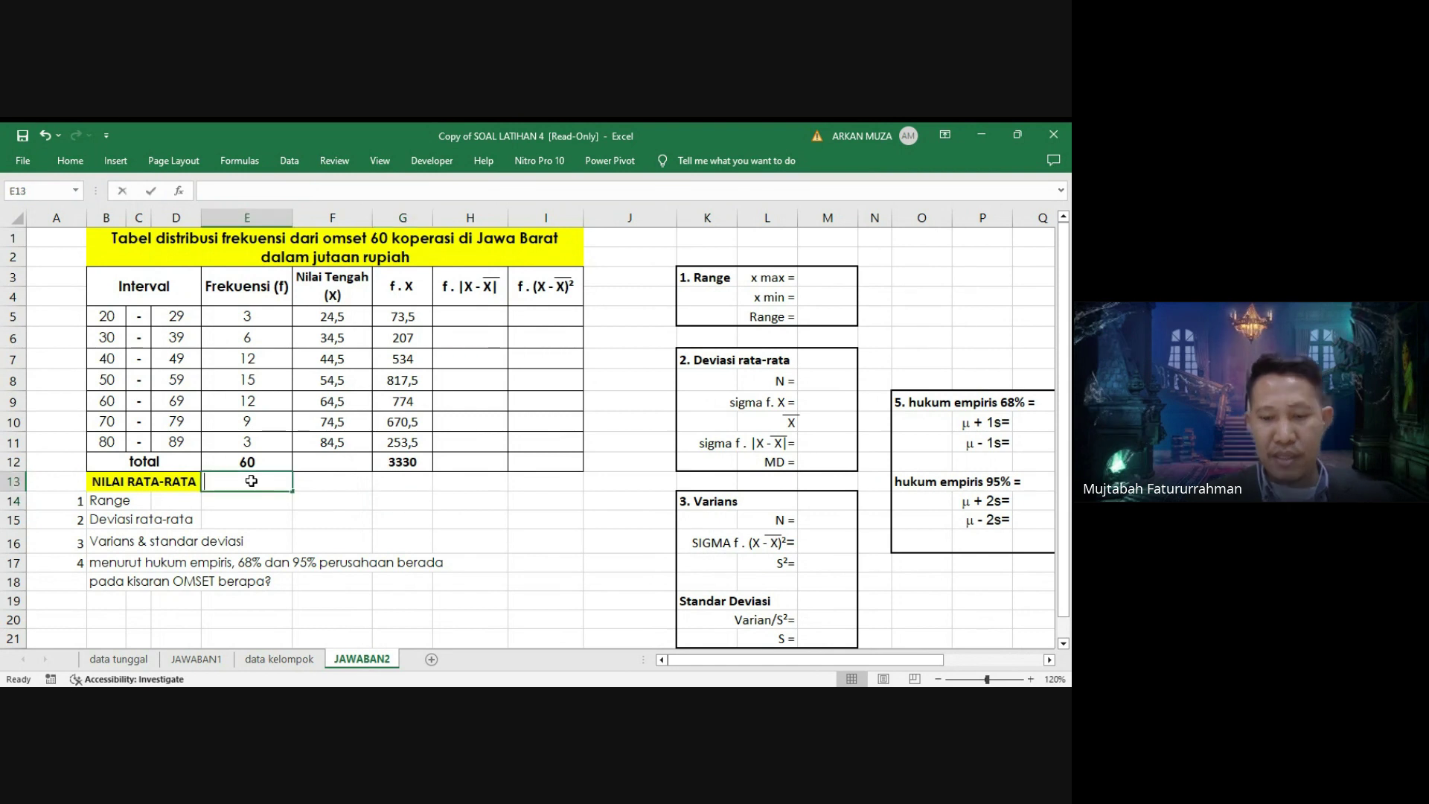
type("=")
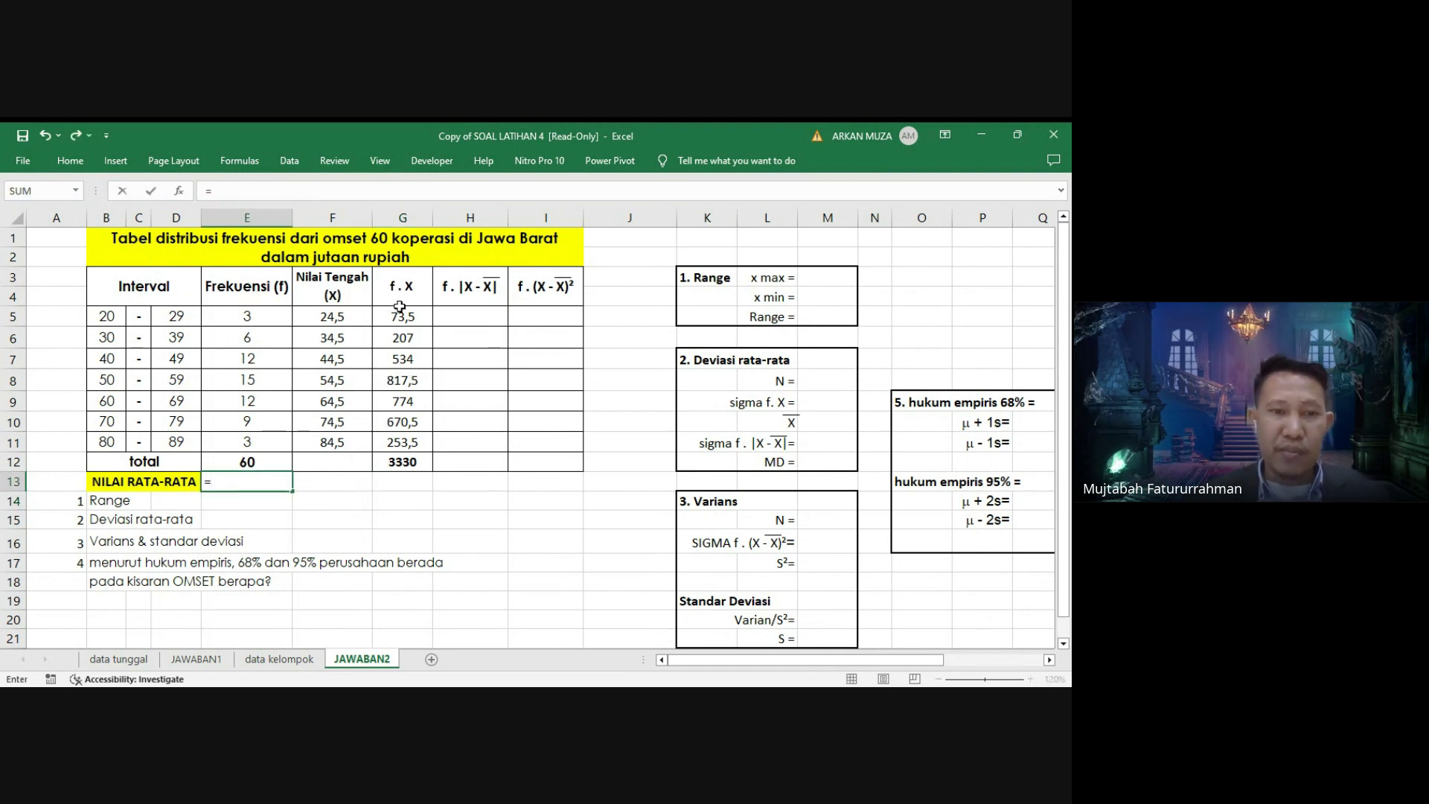
left_click(408, 461)
type("/")
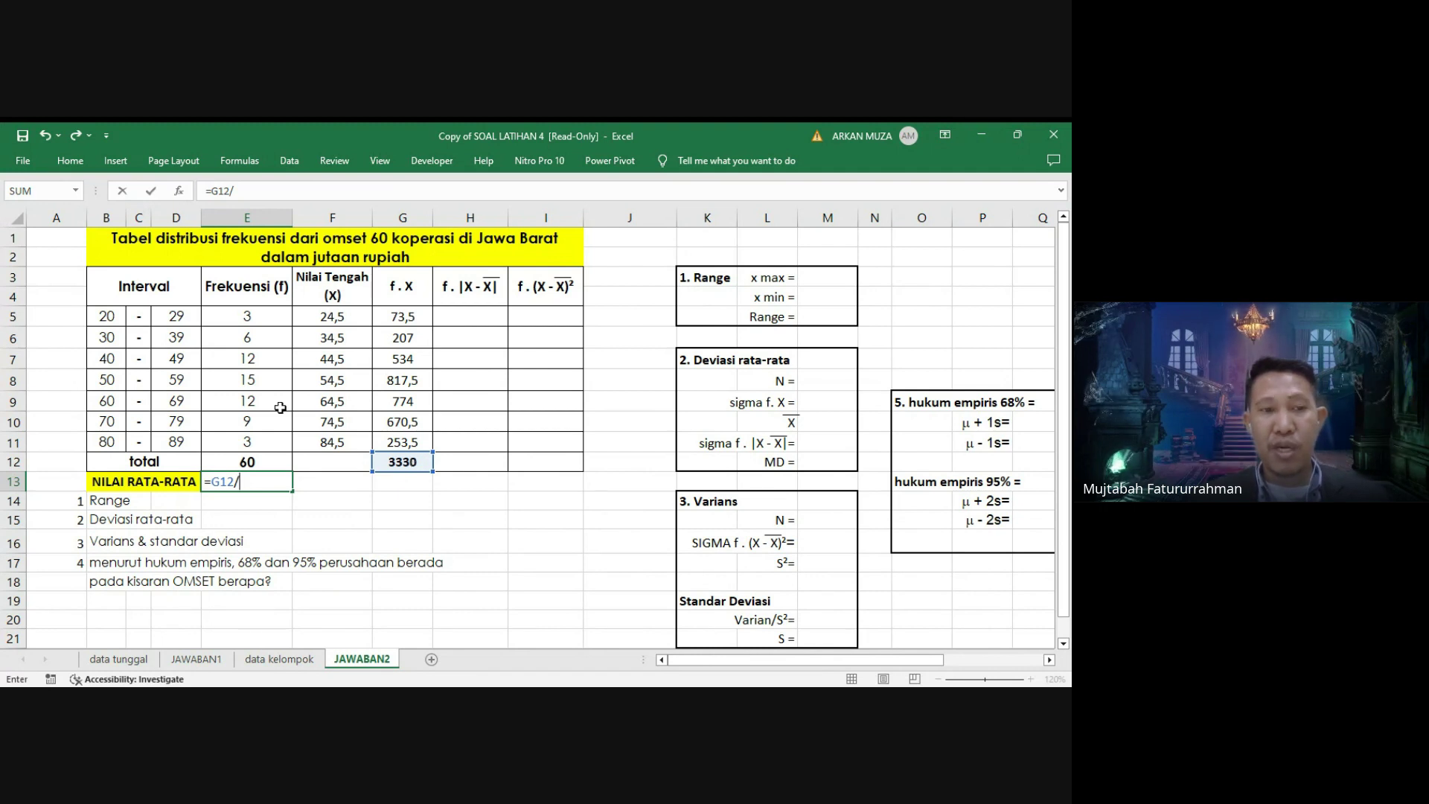
left_click(264, 463)
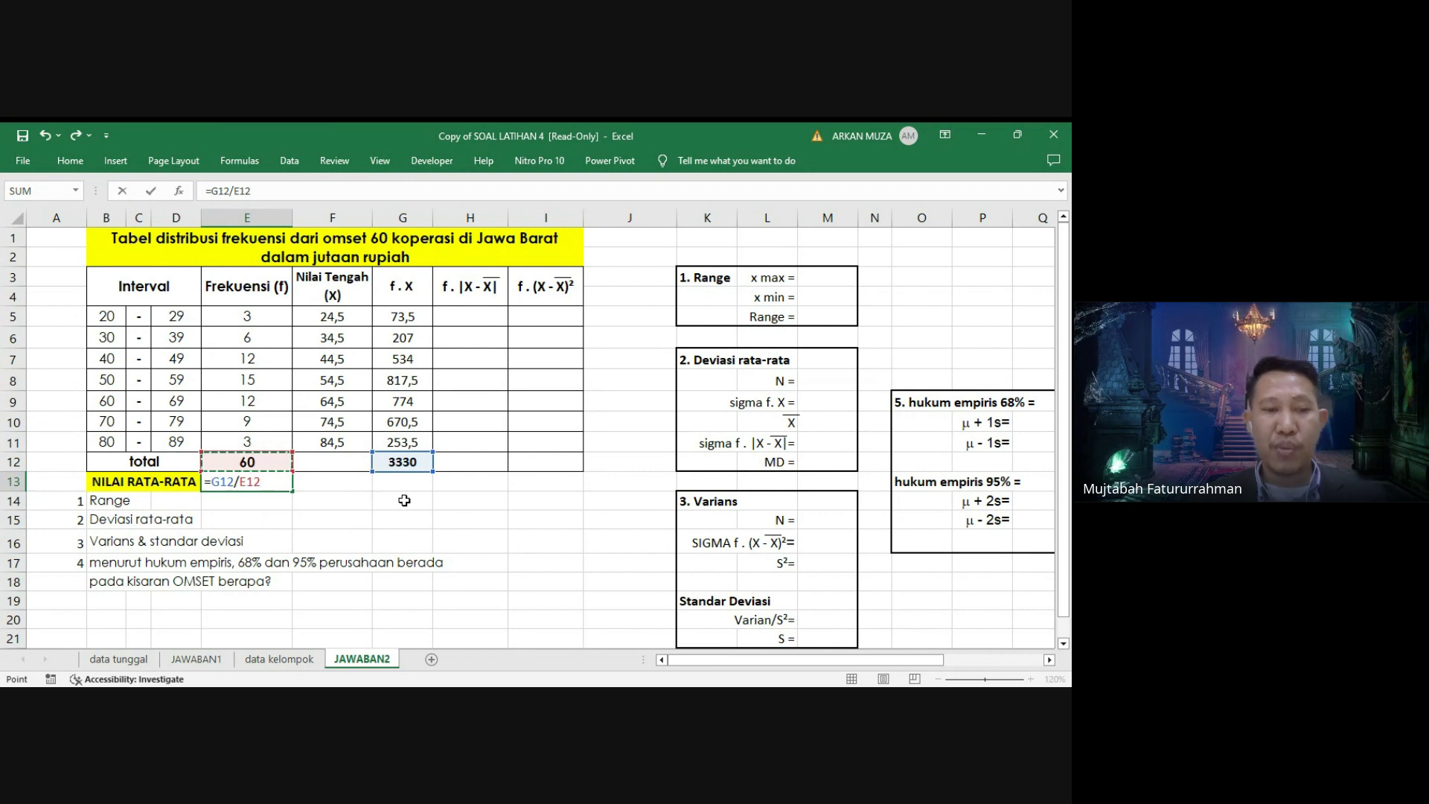
key("Return")
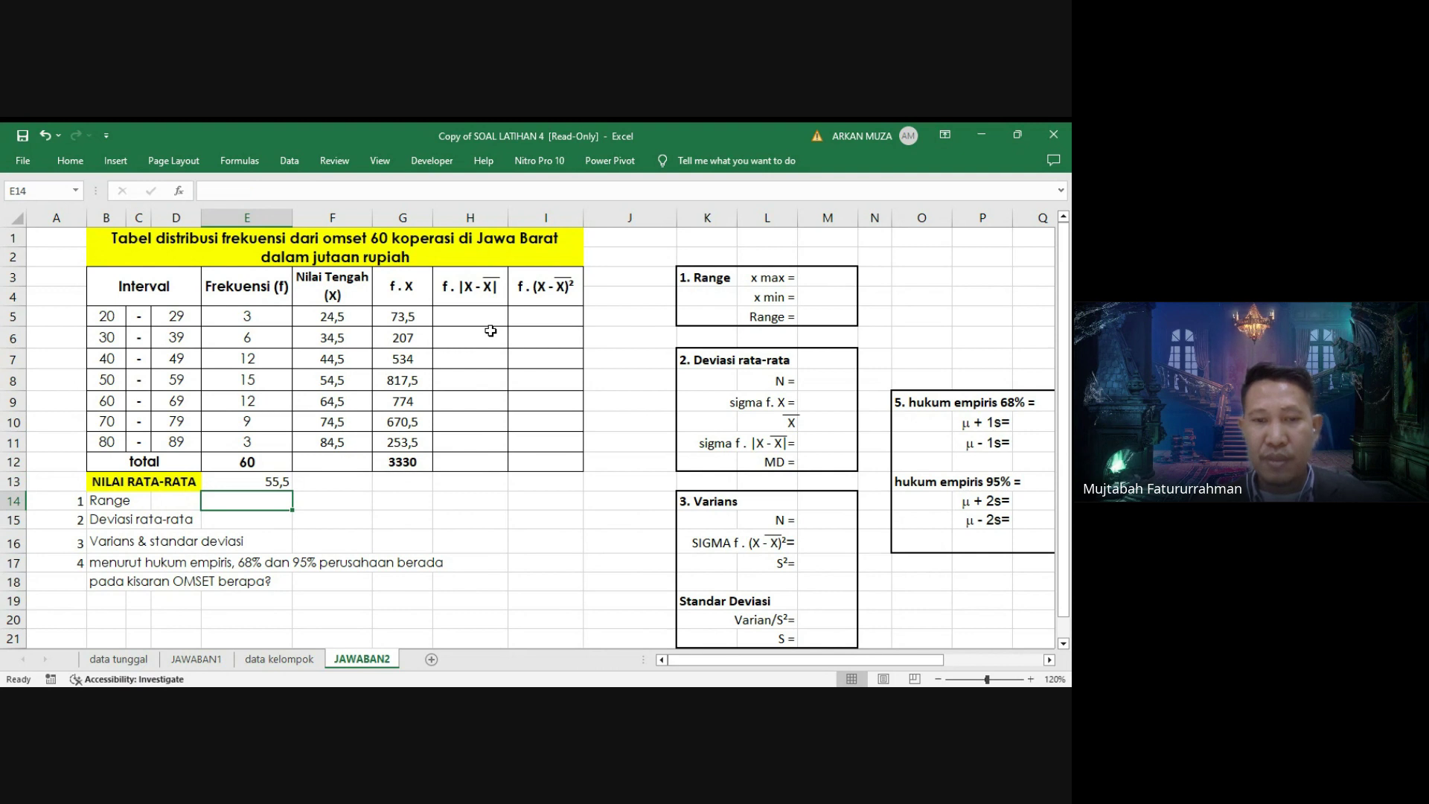
Calculate f . |X - X̄| for the 20-29 interval in H5 with =E5*ABS(F5-E13).
left_click(462, 311)
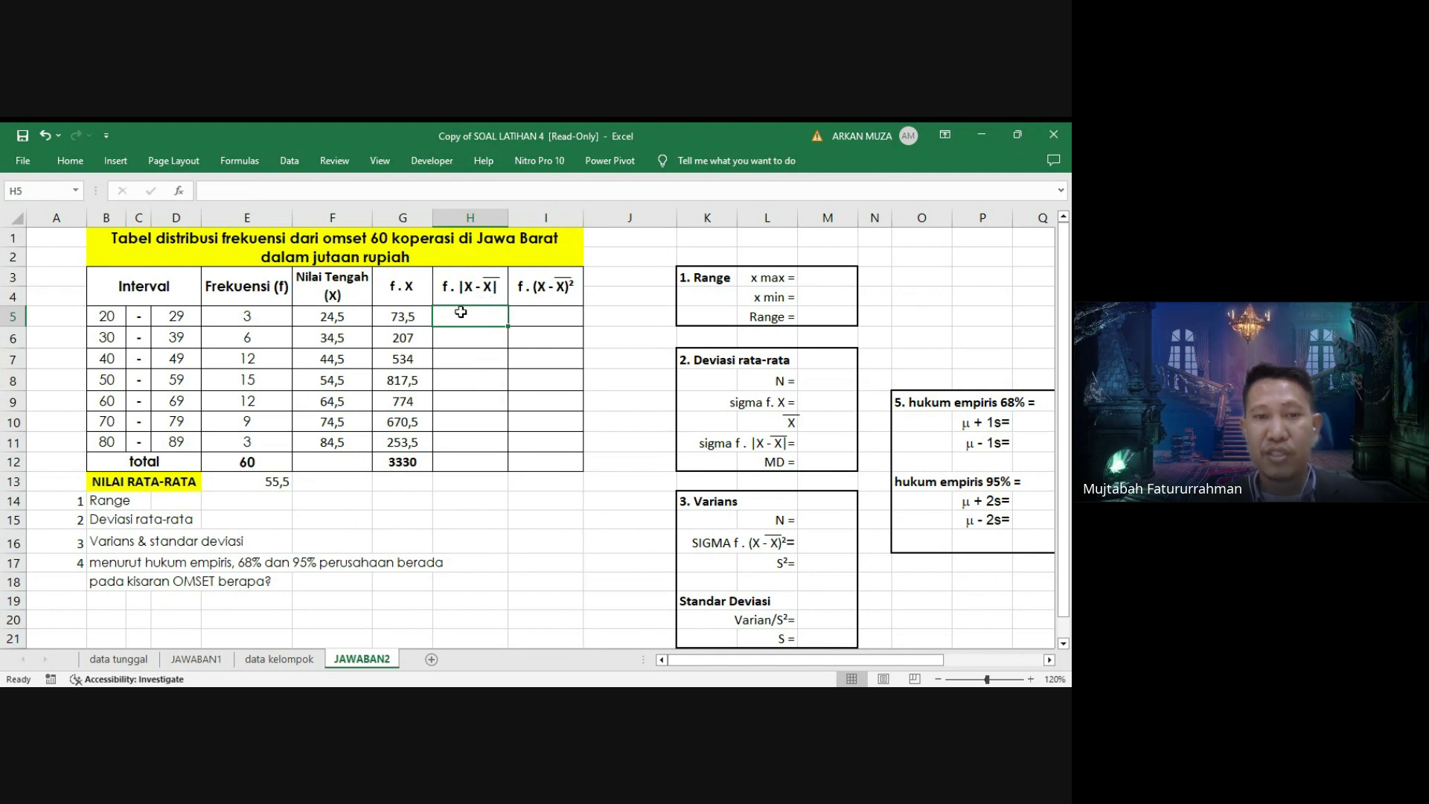
type("=")
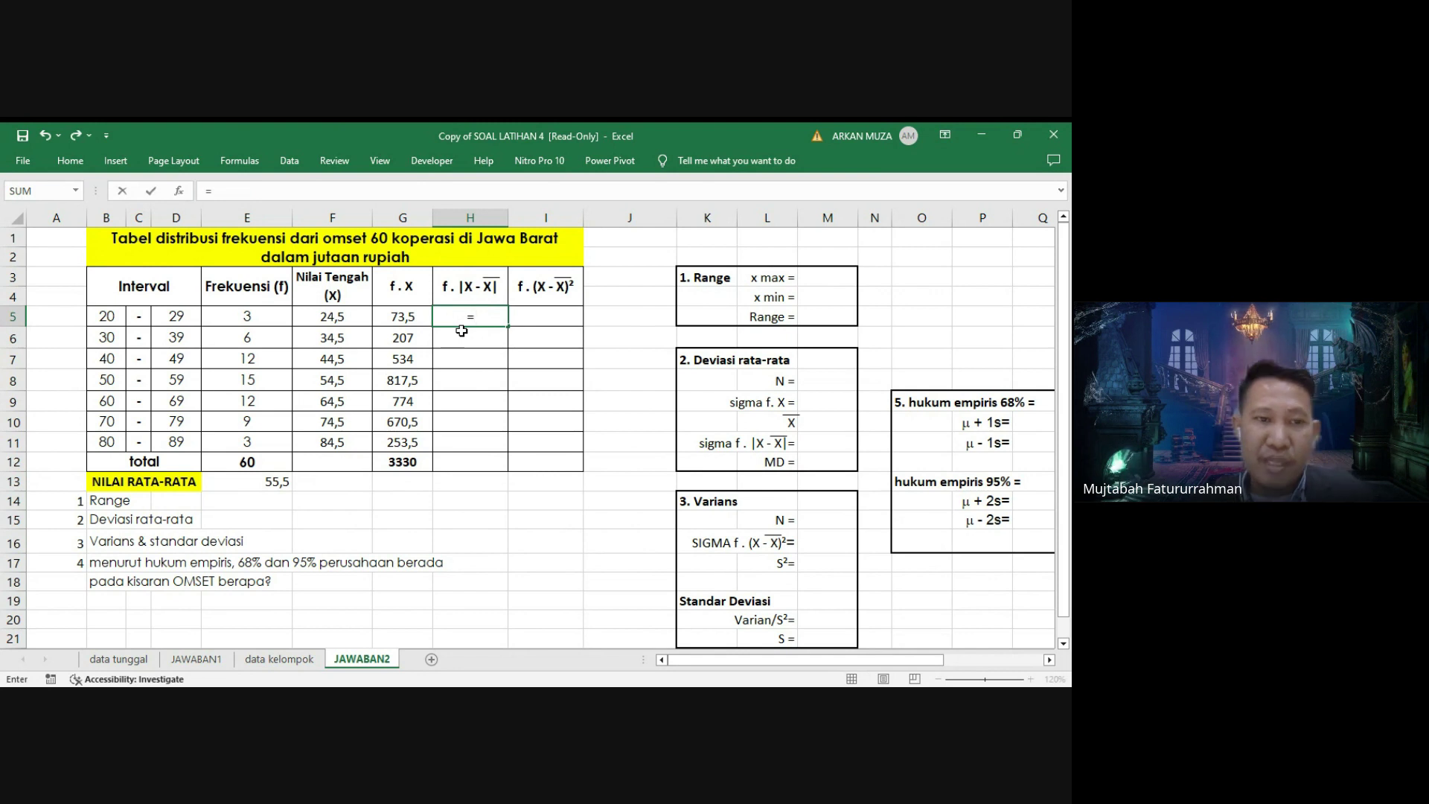
left_click(261, 318)
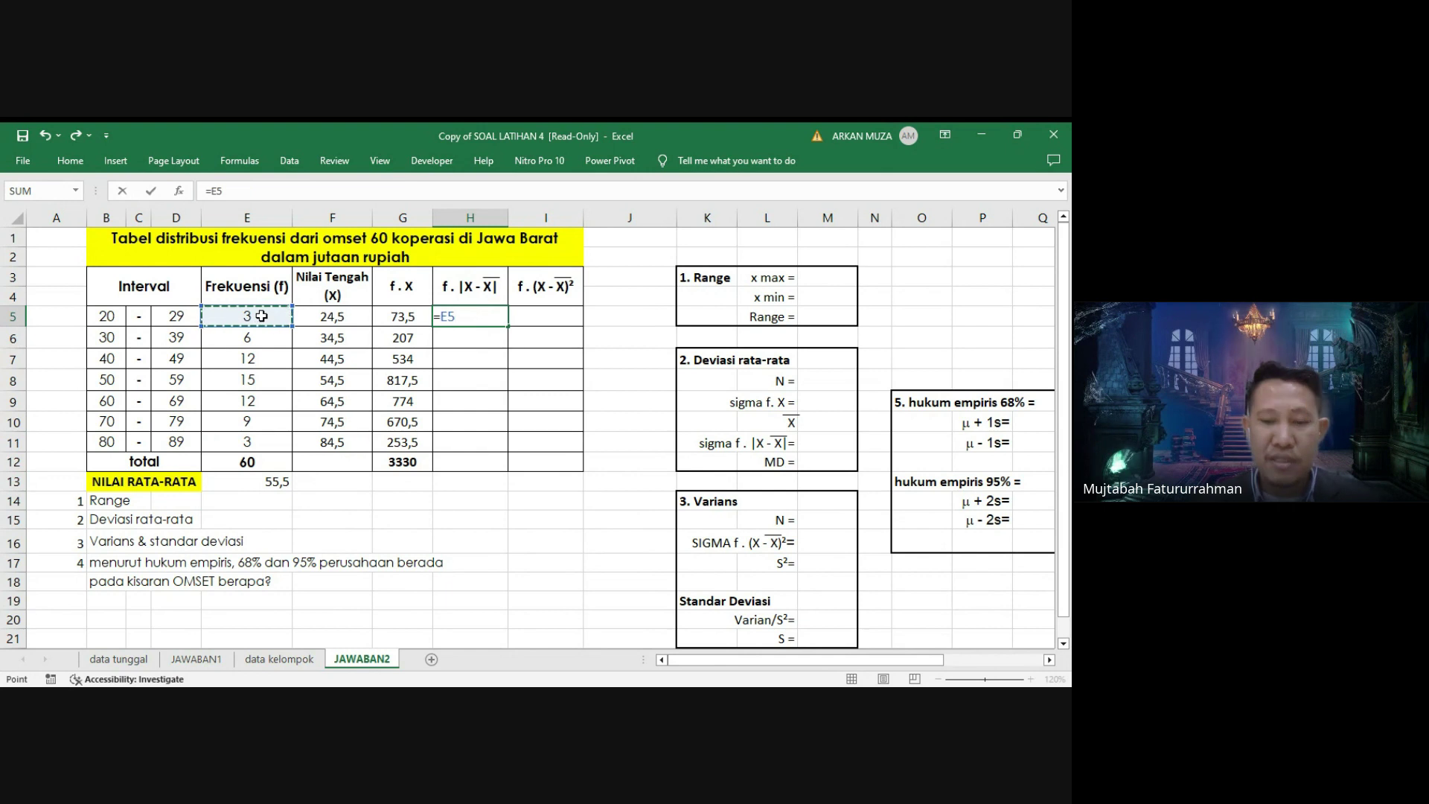
type("*")
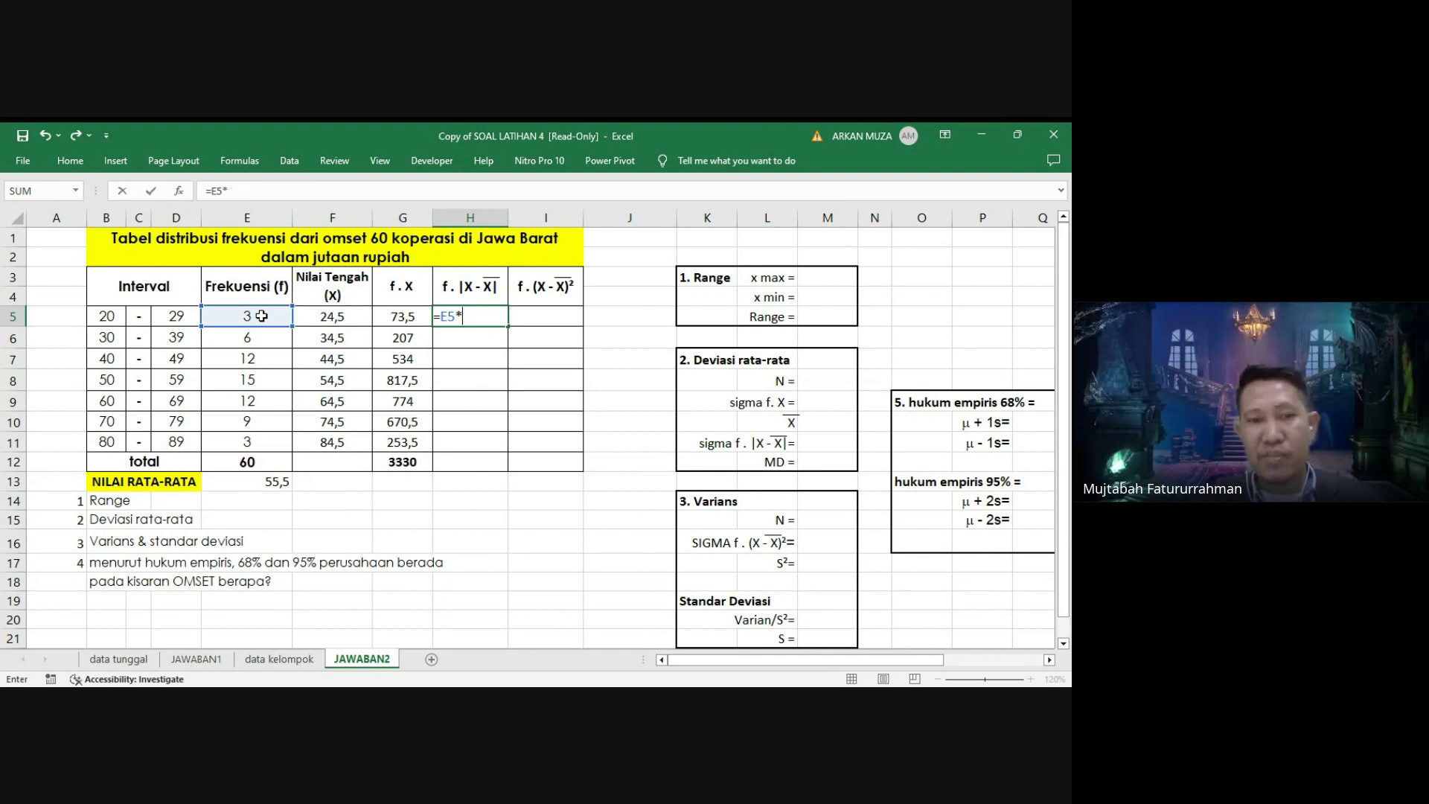
type("ABS")
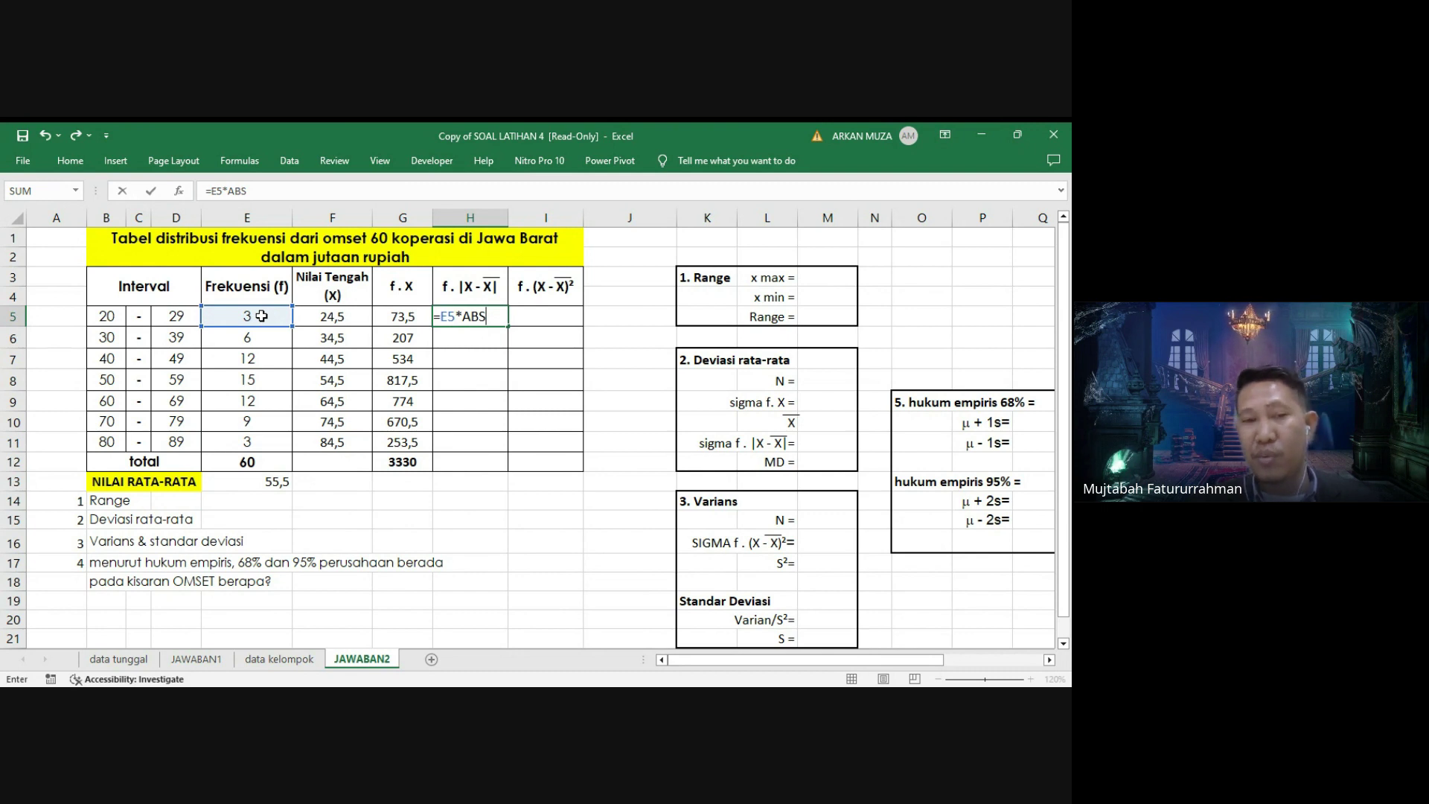
type("(")
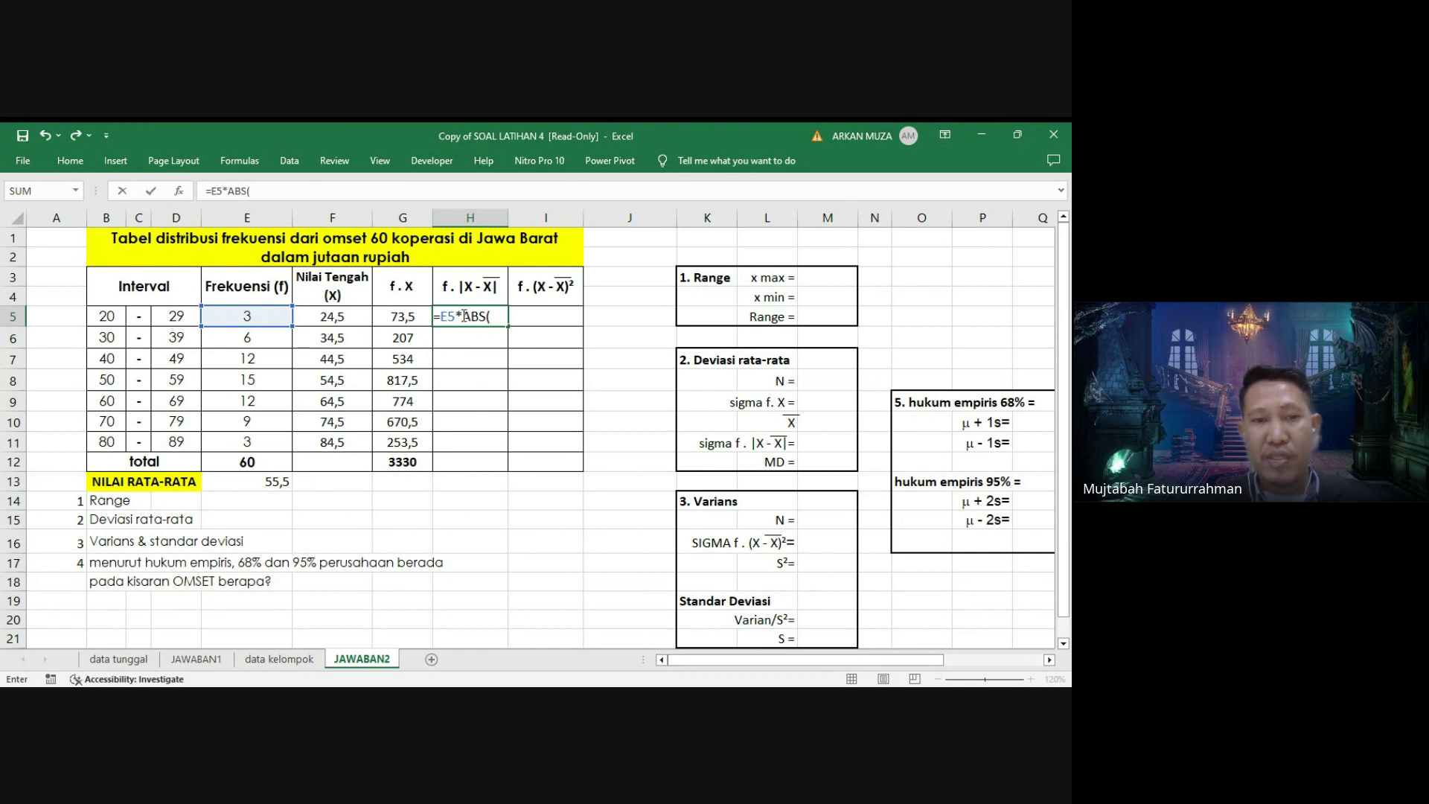
left_click(353, 316)
type("-")
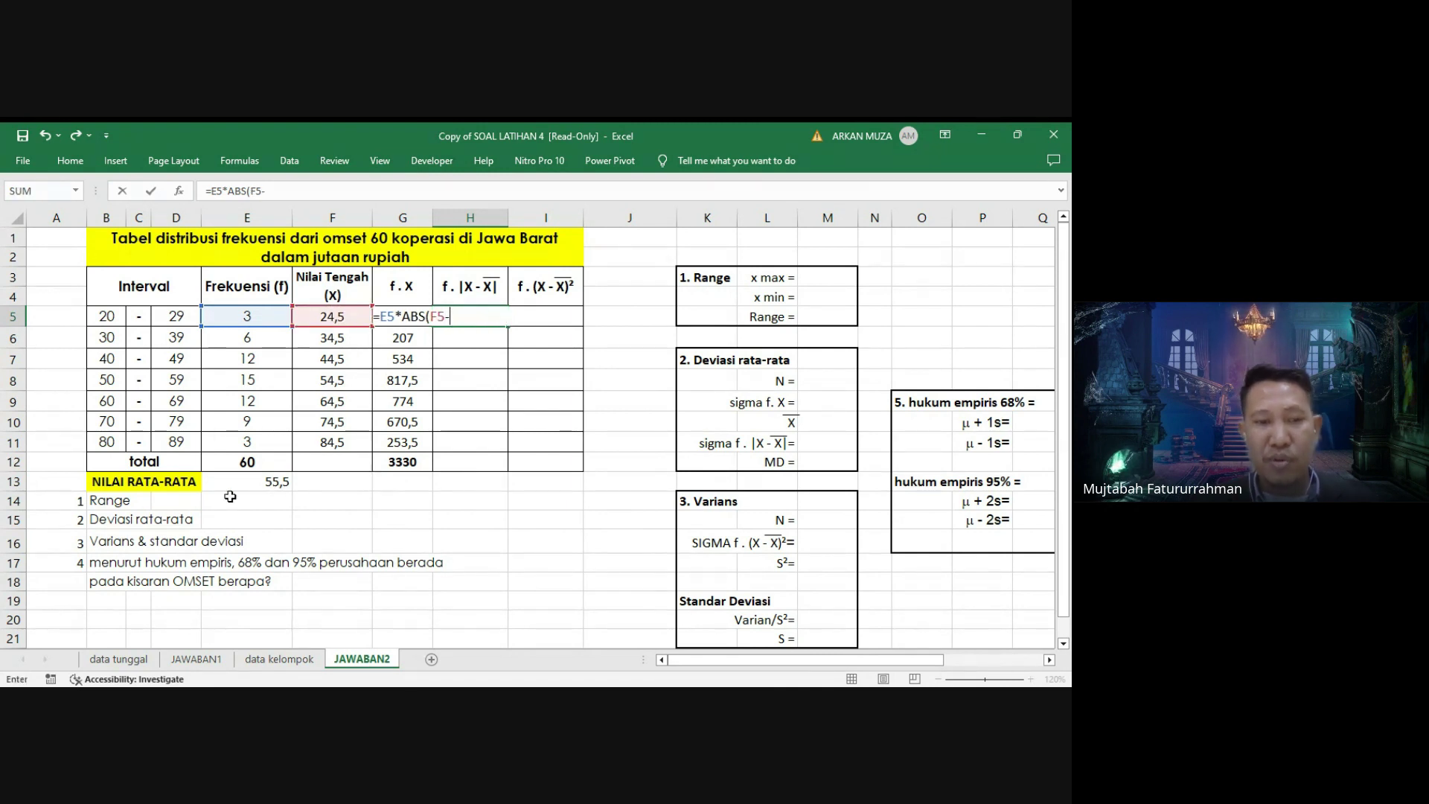
left_click(266, 483)
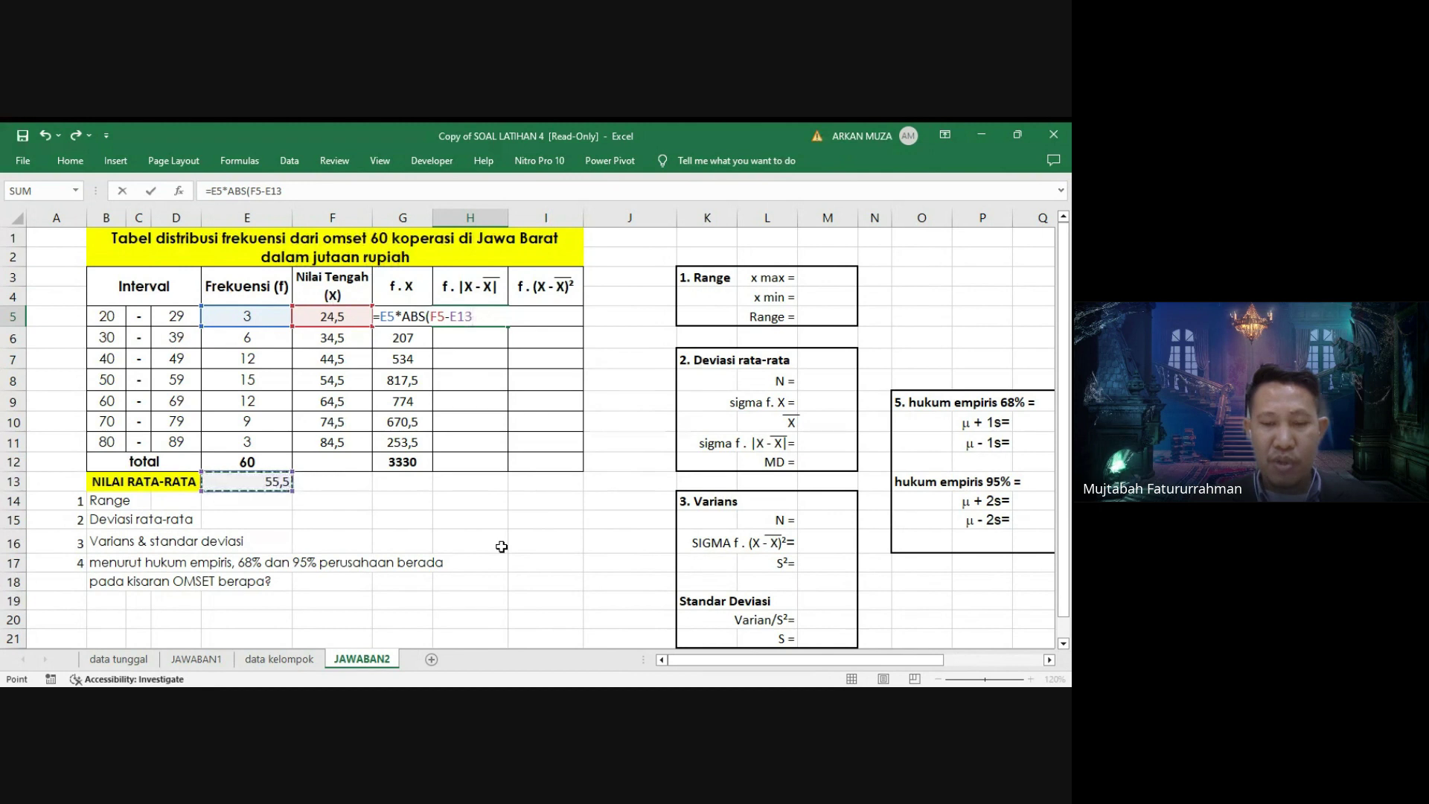
type(")")
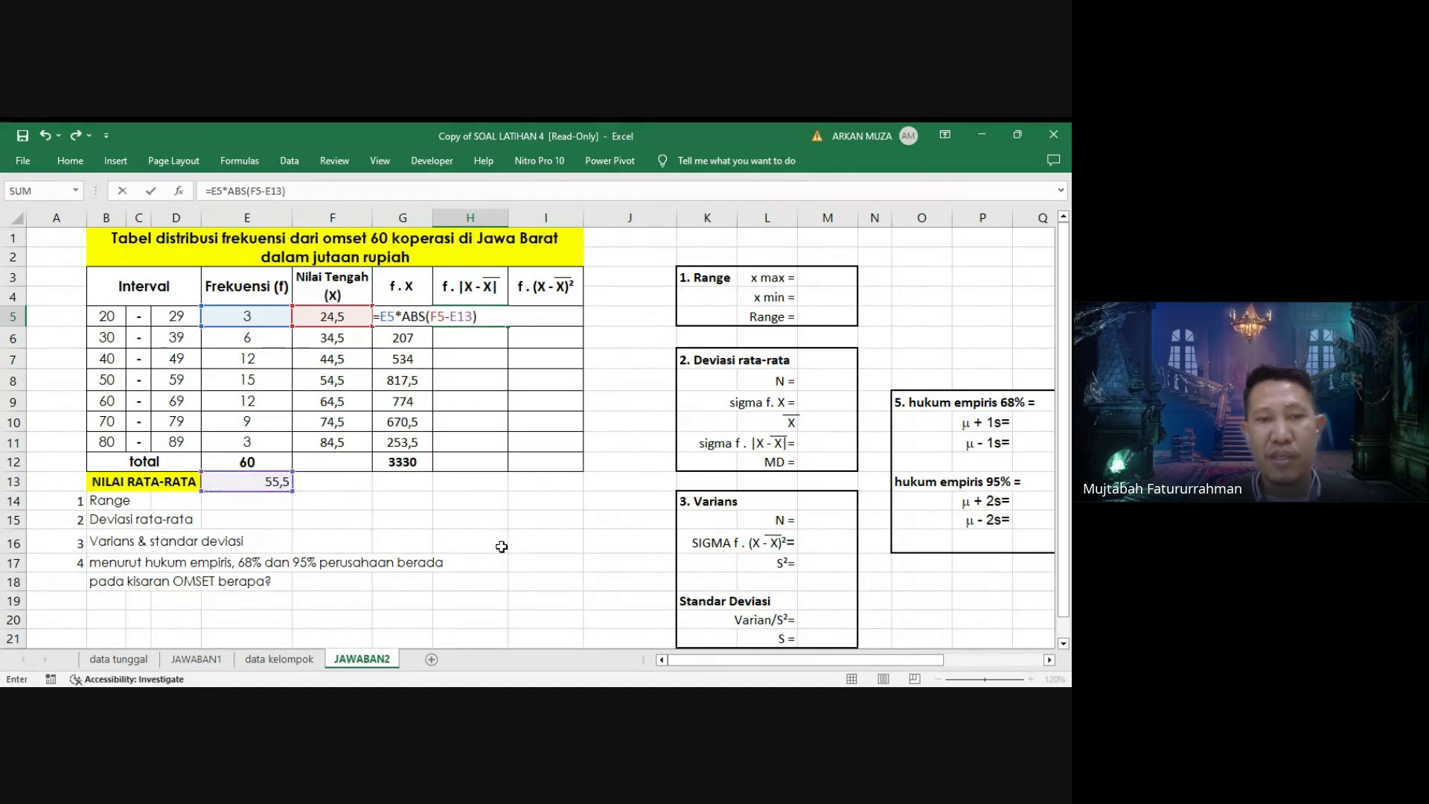
key("Return")
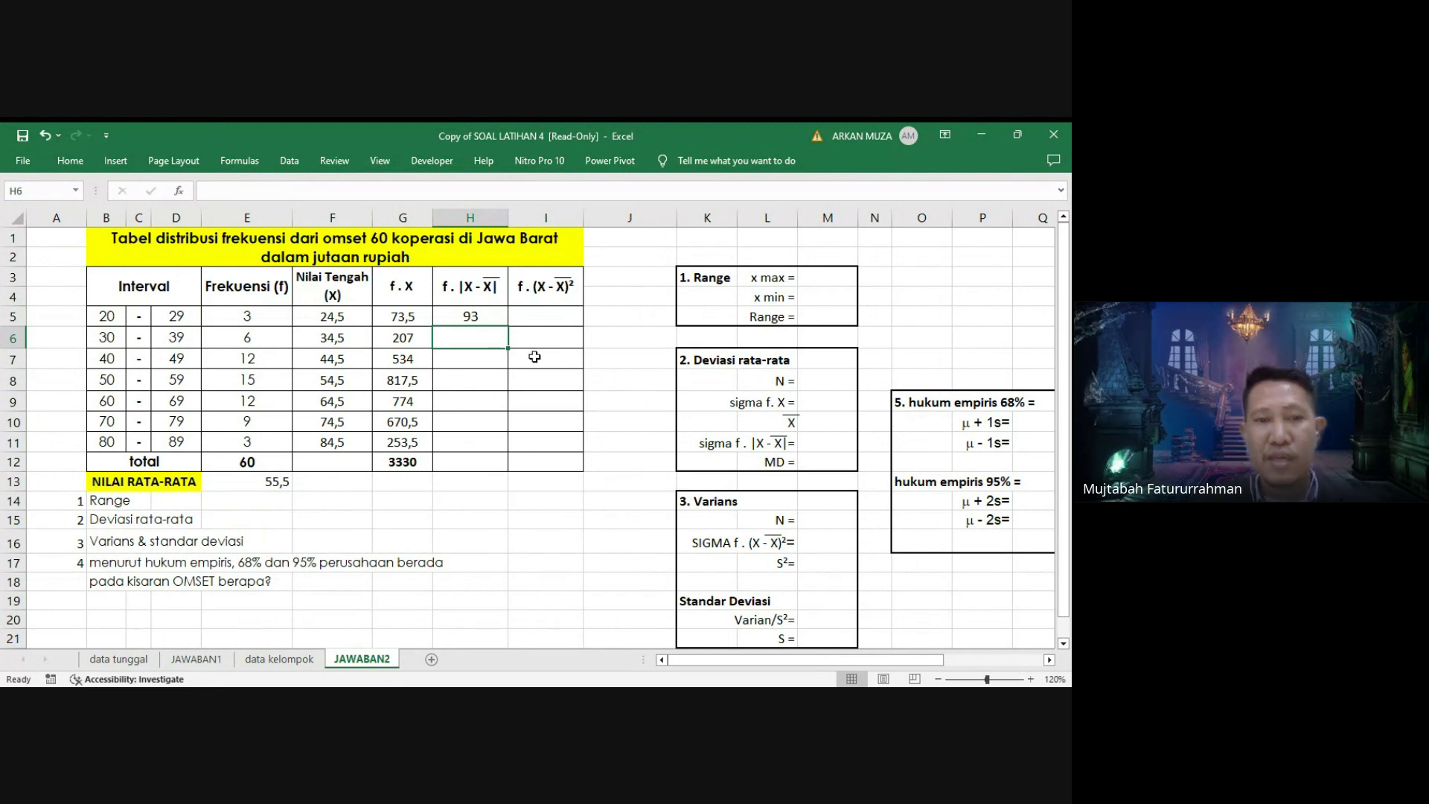
Lock the mean's row in the H5 formula as E$13 and fill the formula down through H11.
left_click(493, 319)
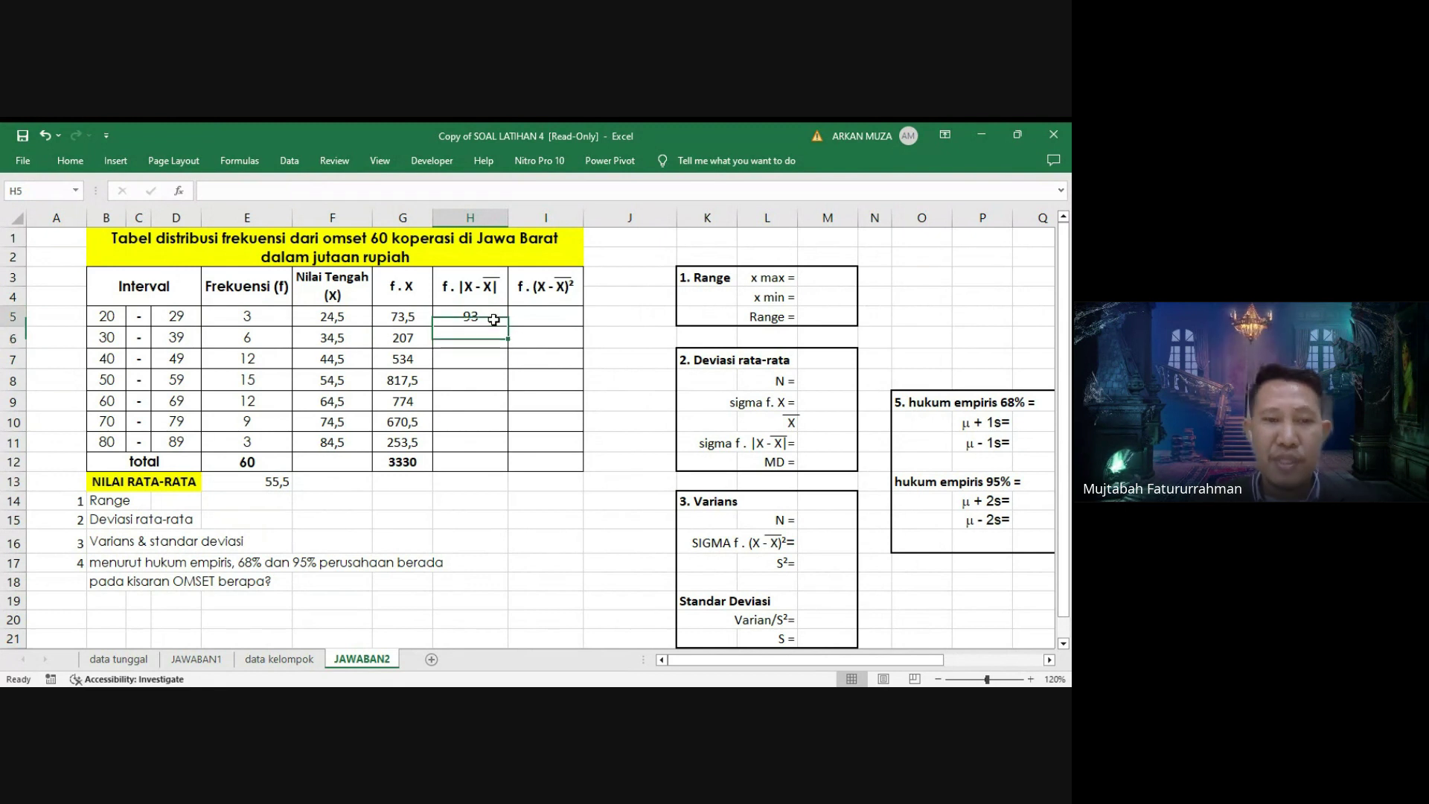
double_click(493, 319)
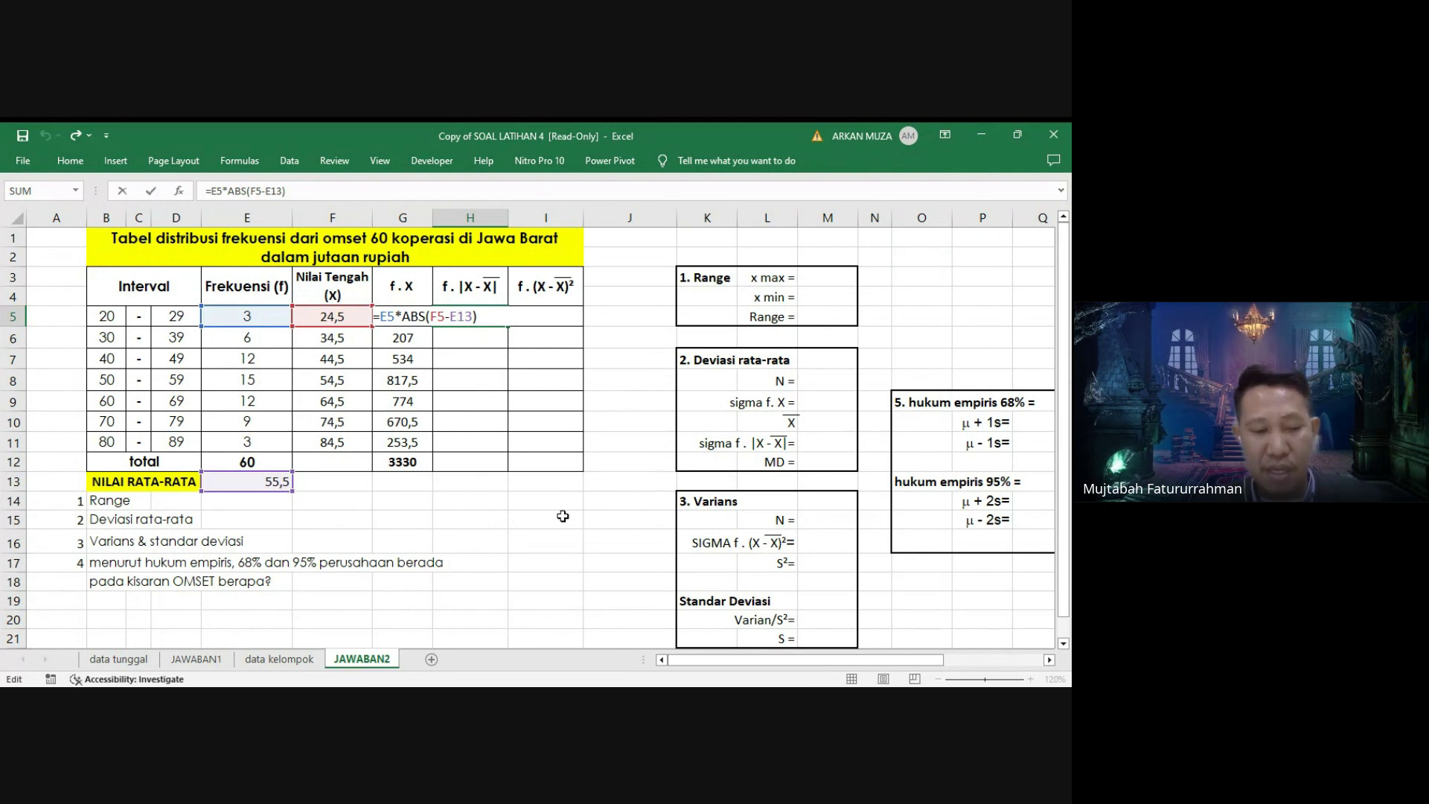
type("$")
key("Return")
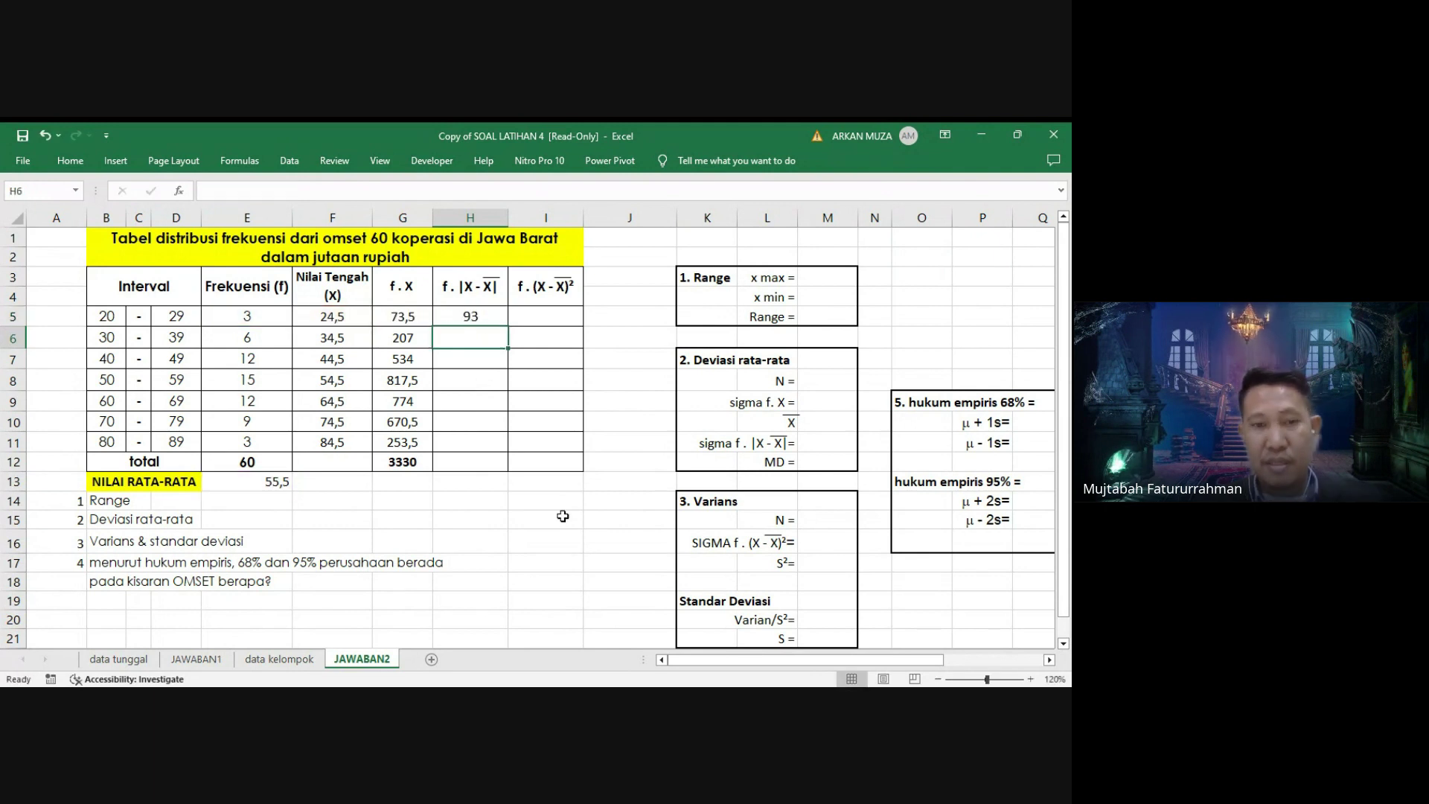
left_click(494, 315)
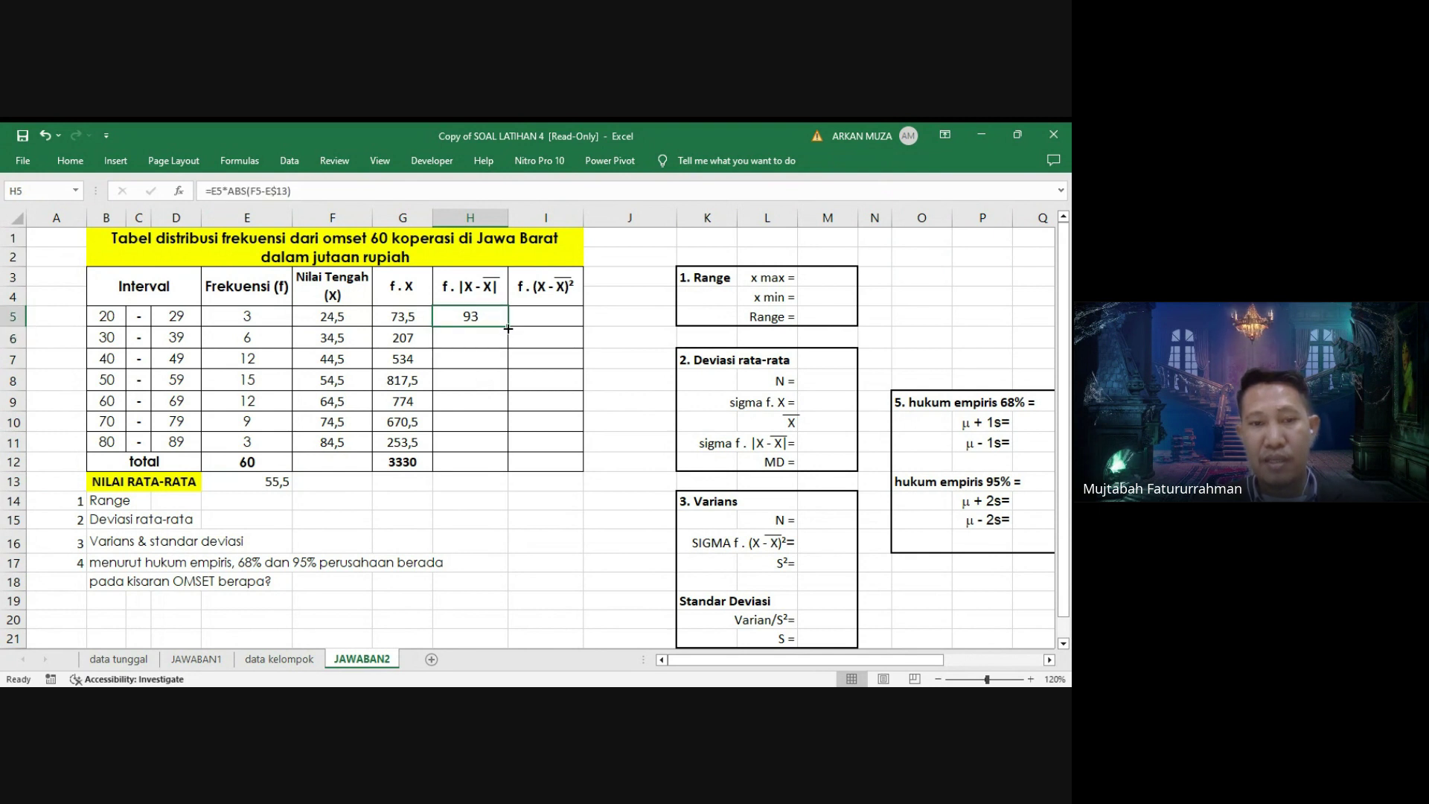
left_click_drag(508, 326, 491, 448)
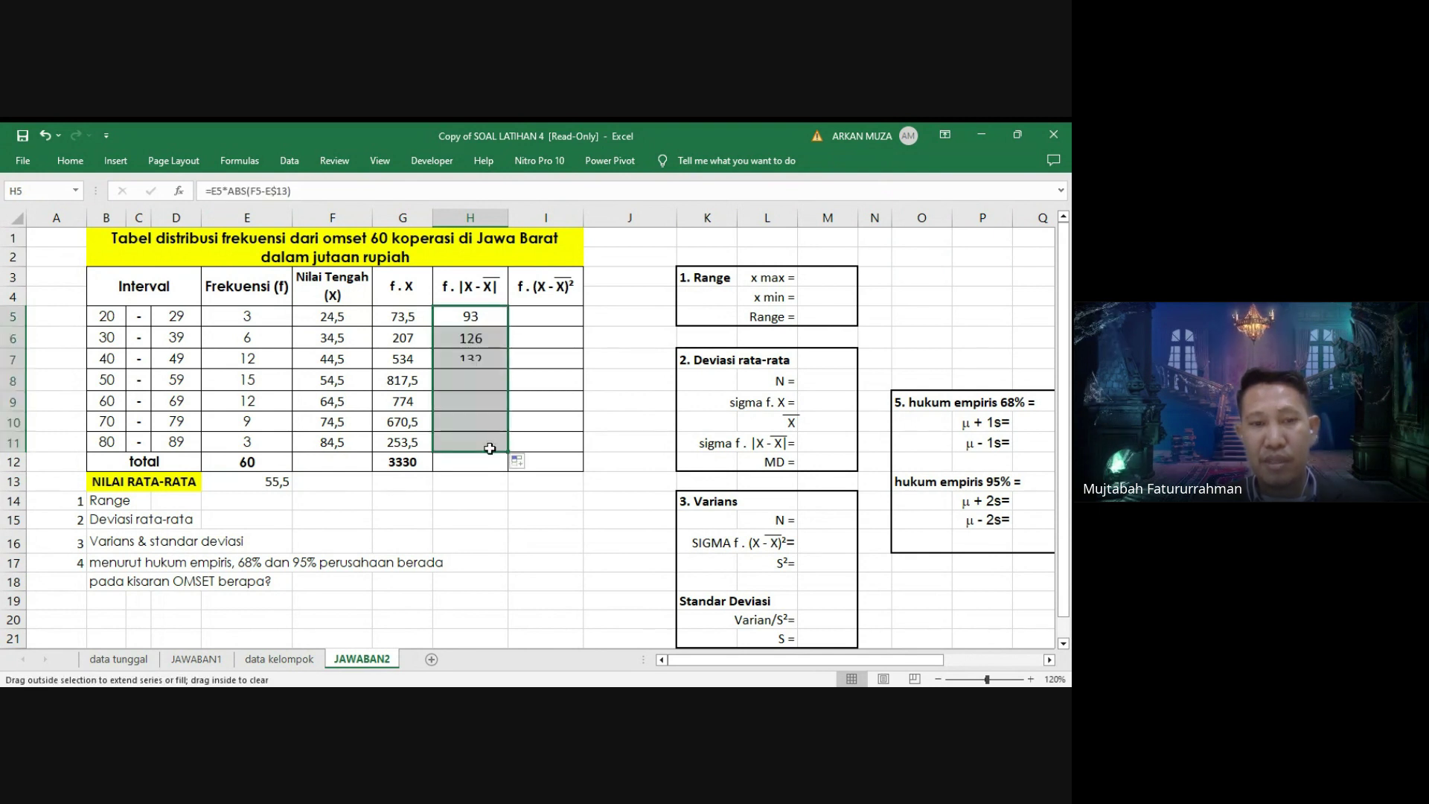
left_click(556, 530)
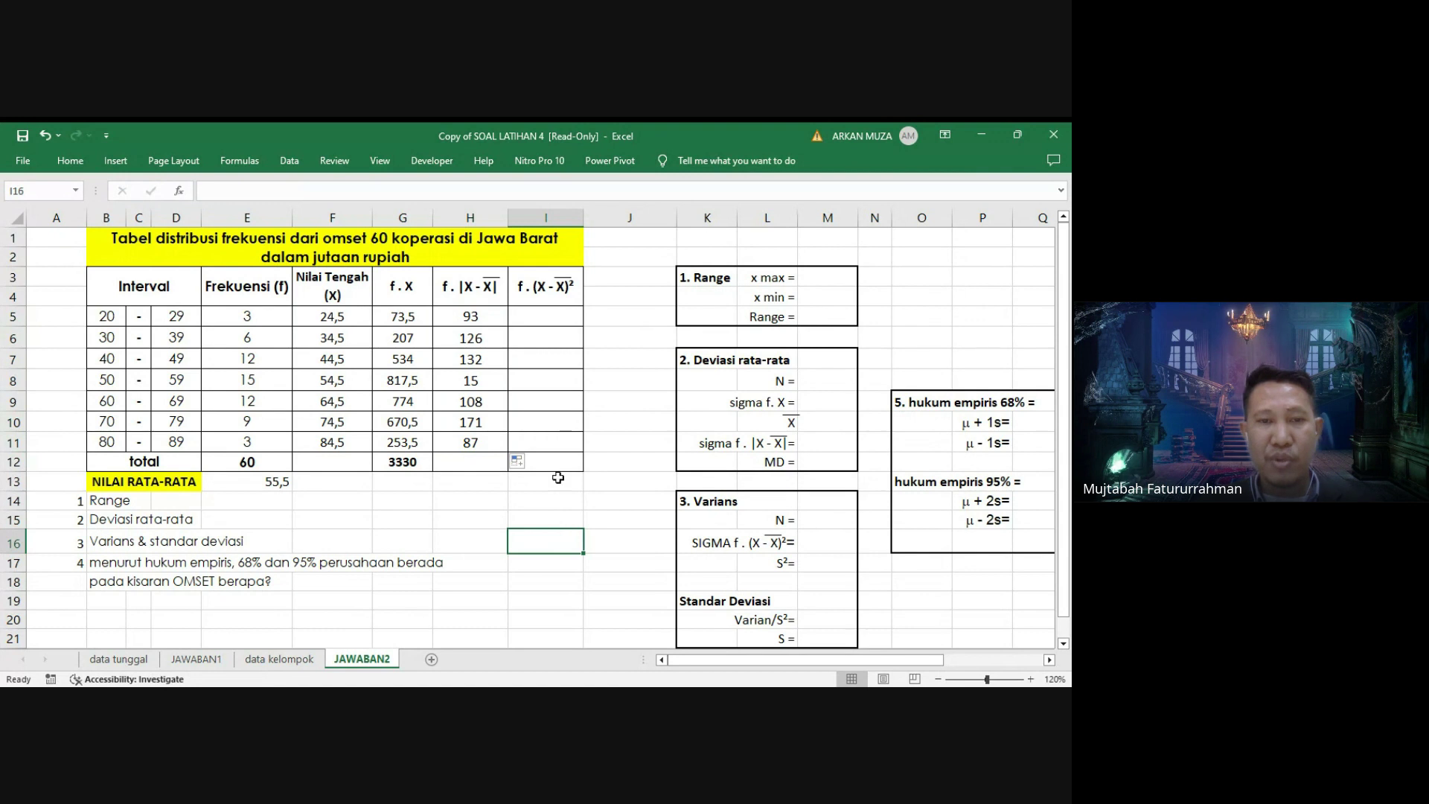
Calculate f . (X - X̄)² for the 20-29 interval in I5 with =E5*(F5-E13)^2.
left_click(549, 317)
type("=")
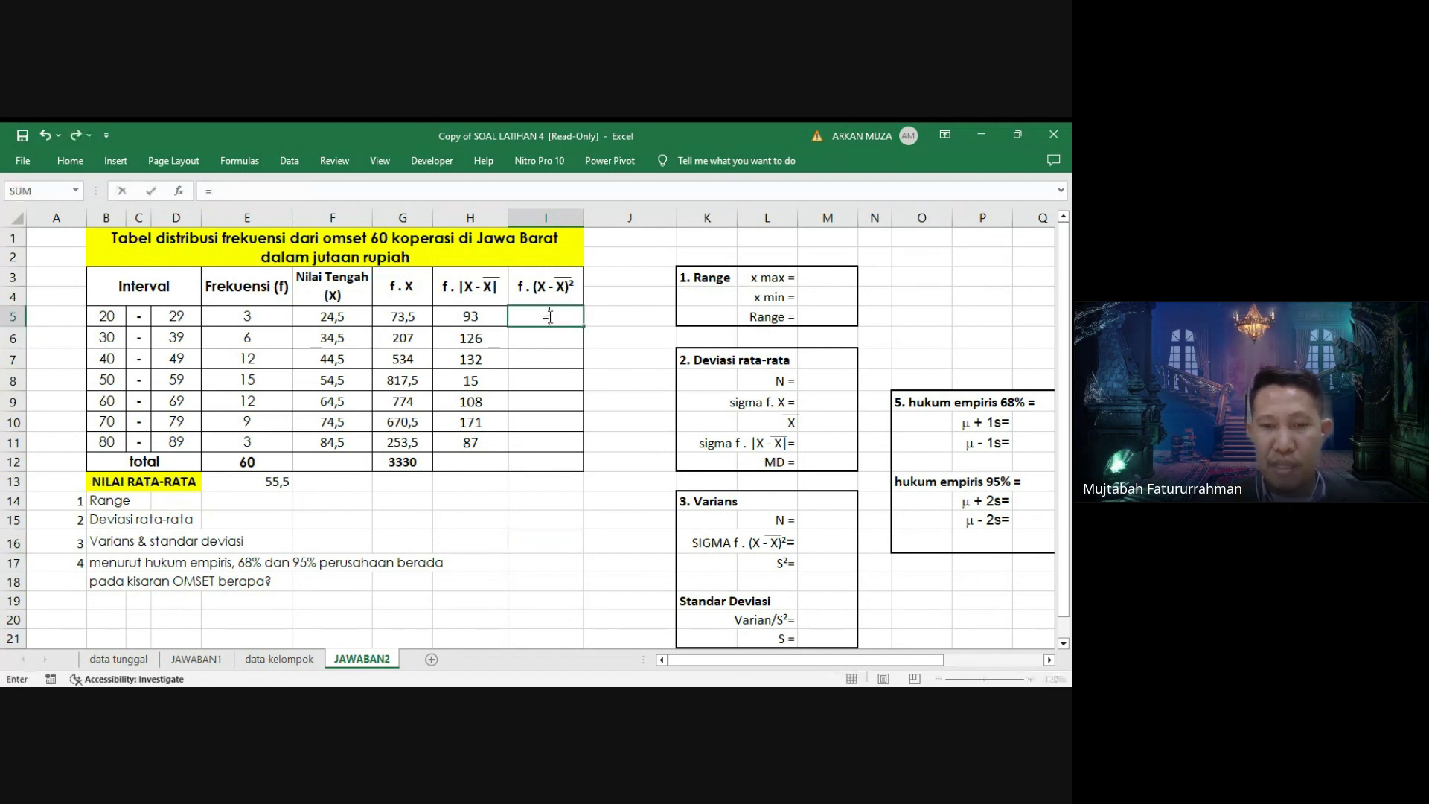
left_click(269, 311)
type("*")
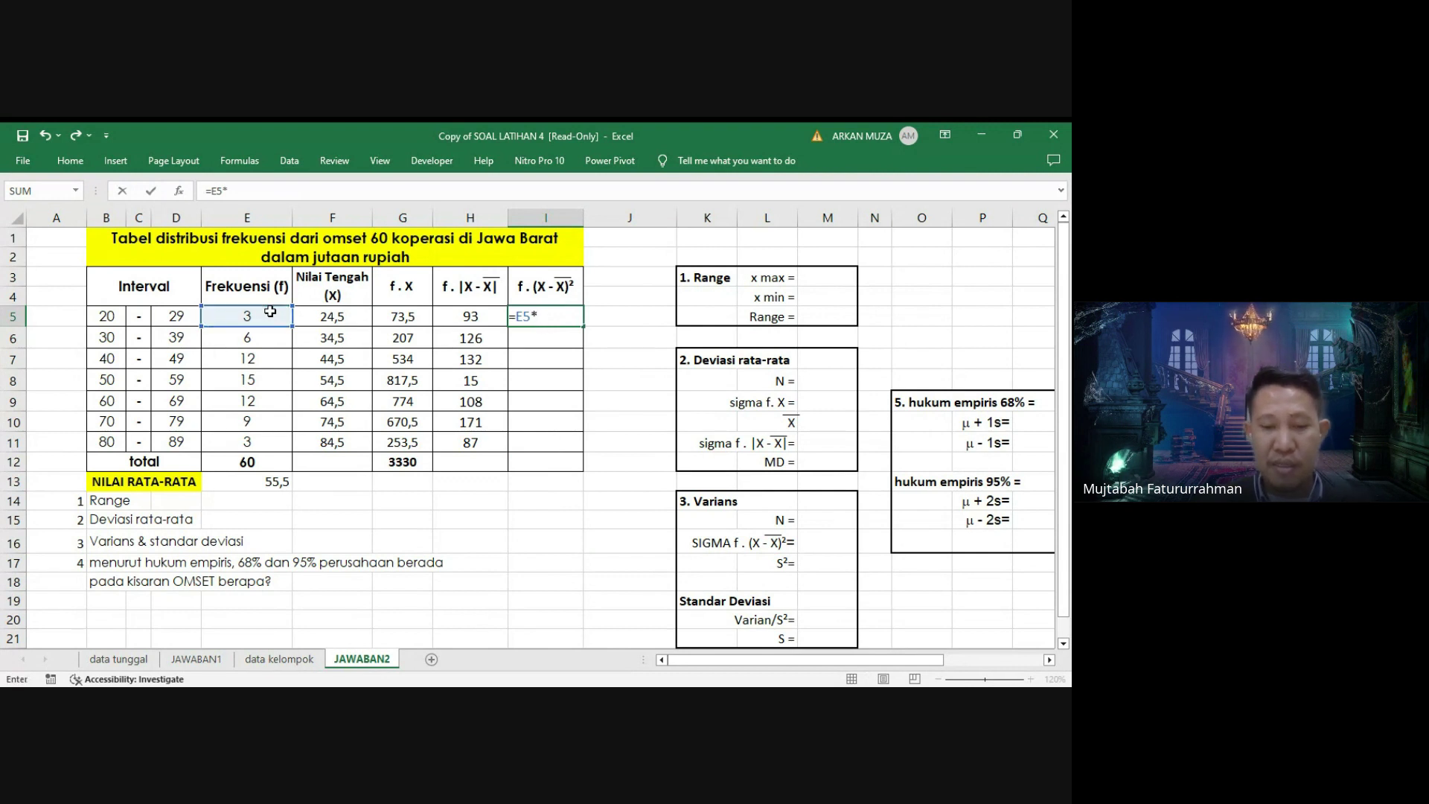
type("(")
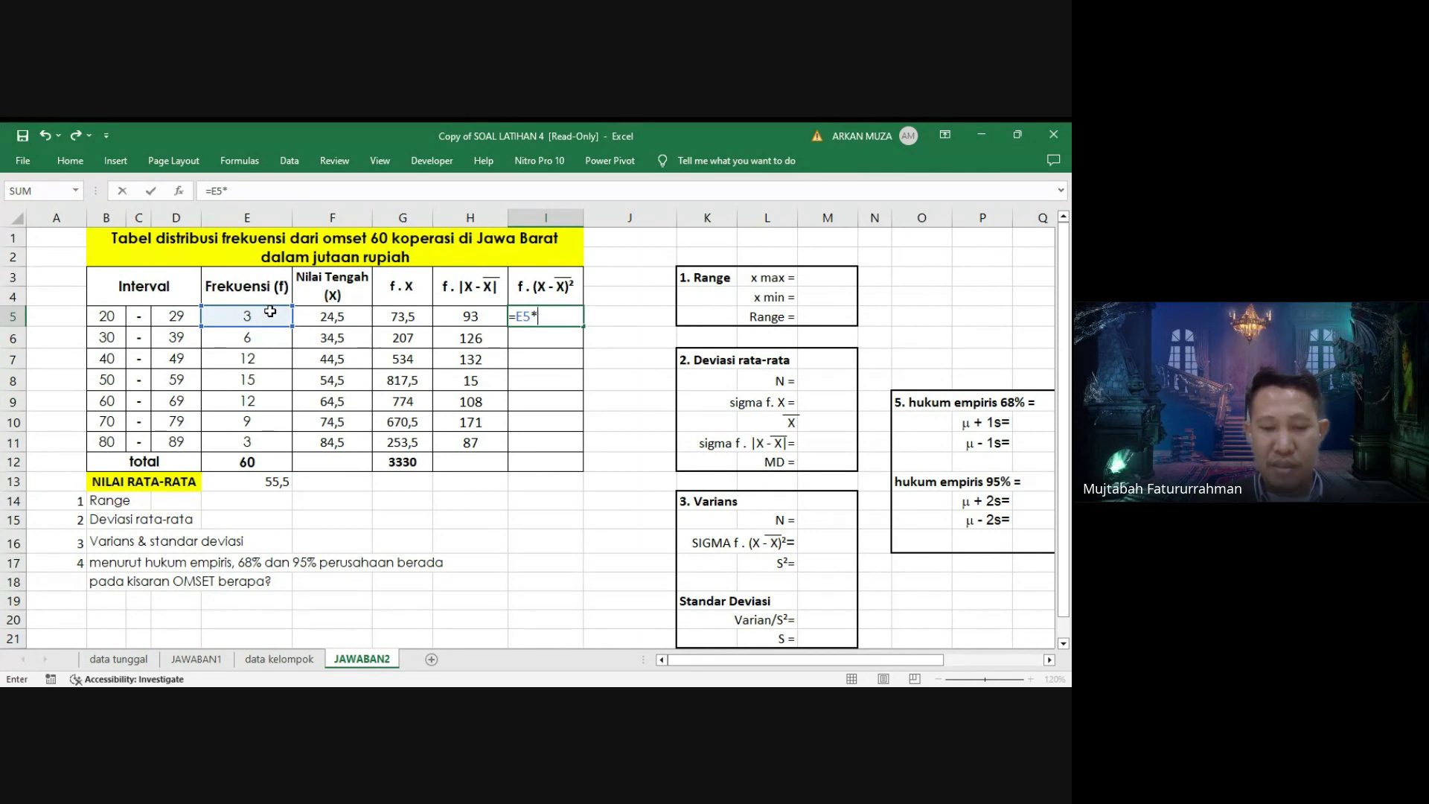
left_click(340, 317)
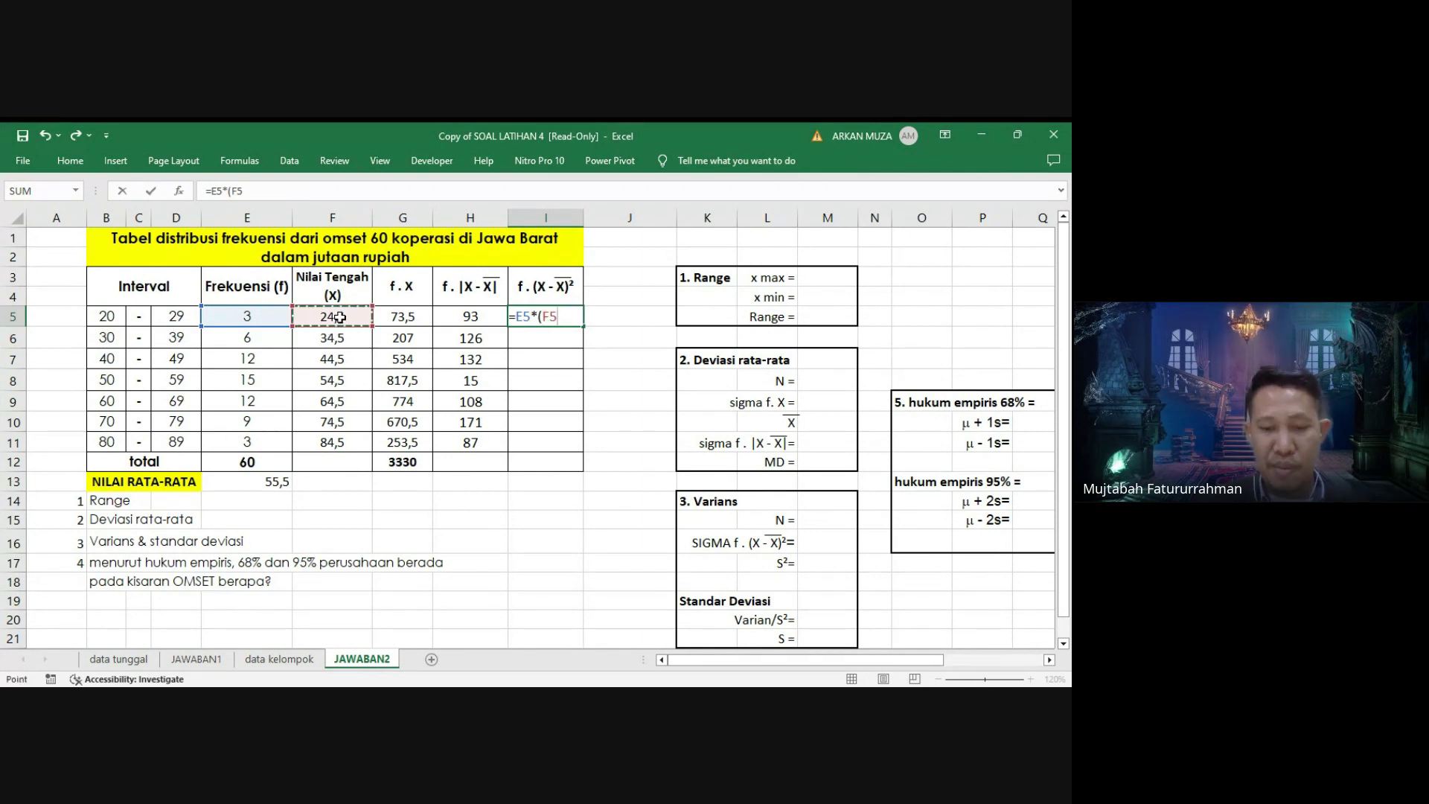
type("-")
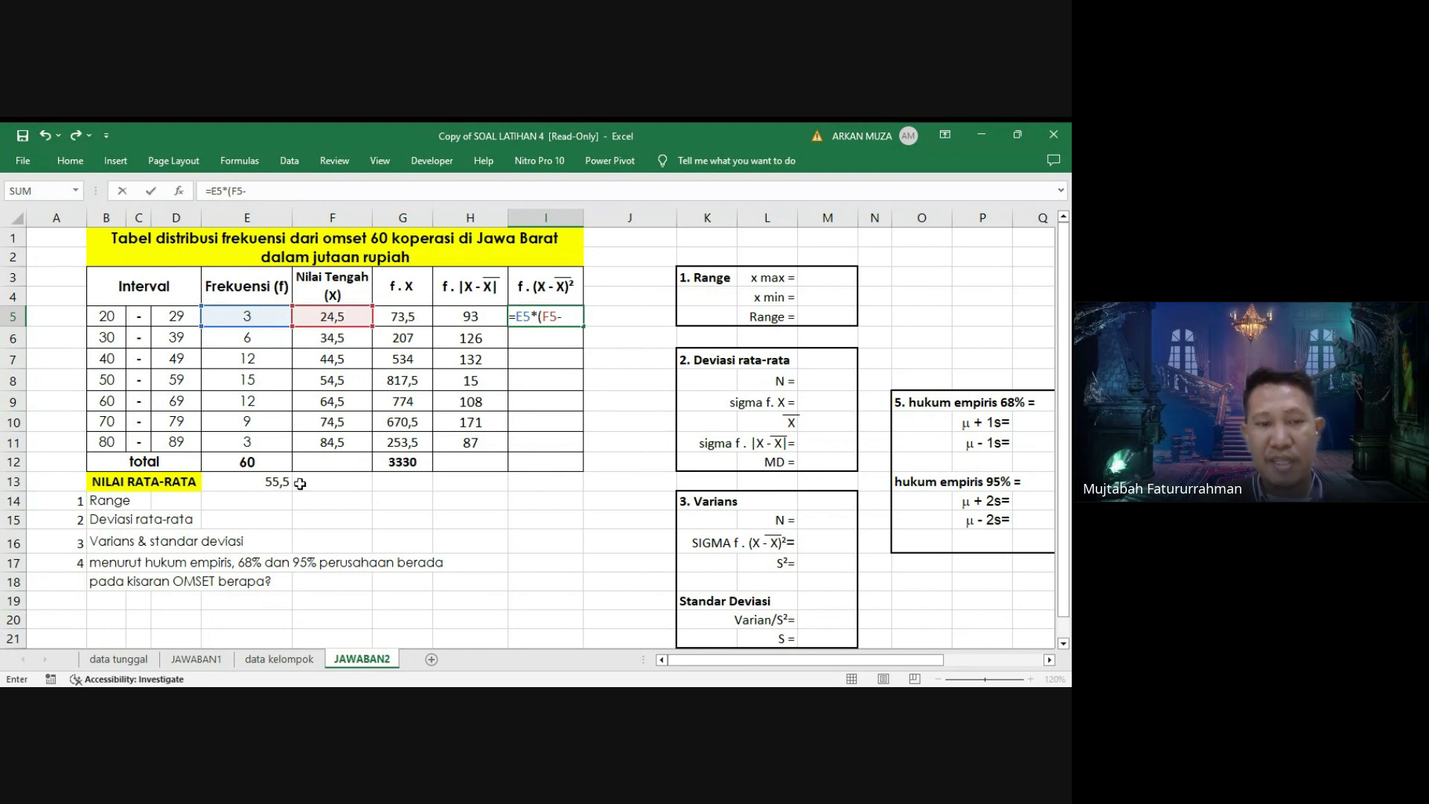
left_click(272, 485)
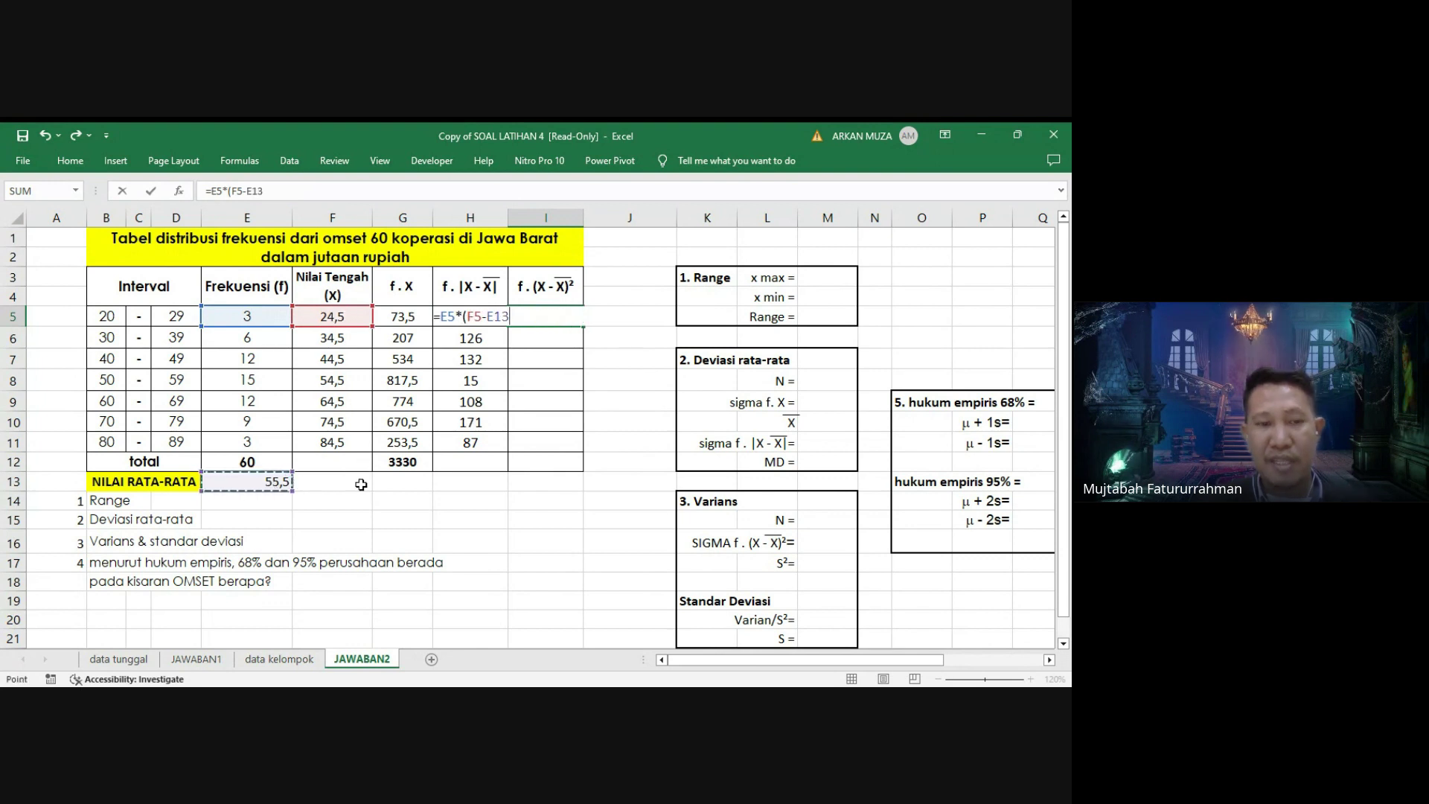
type(")")
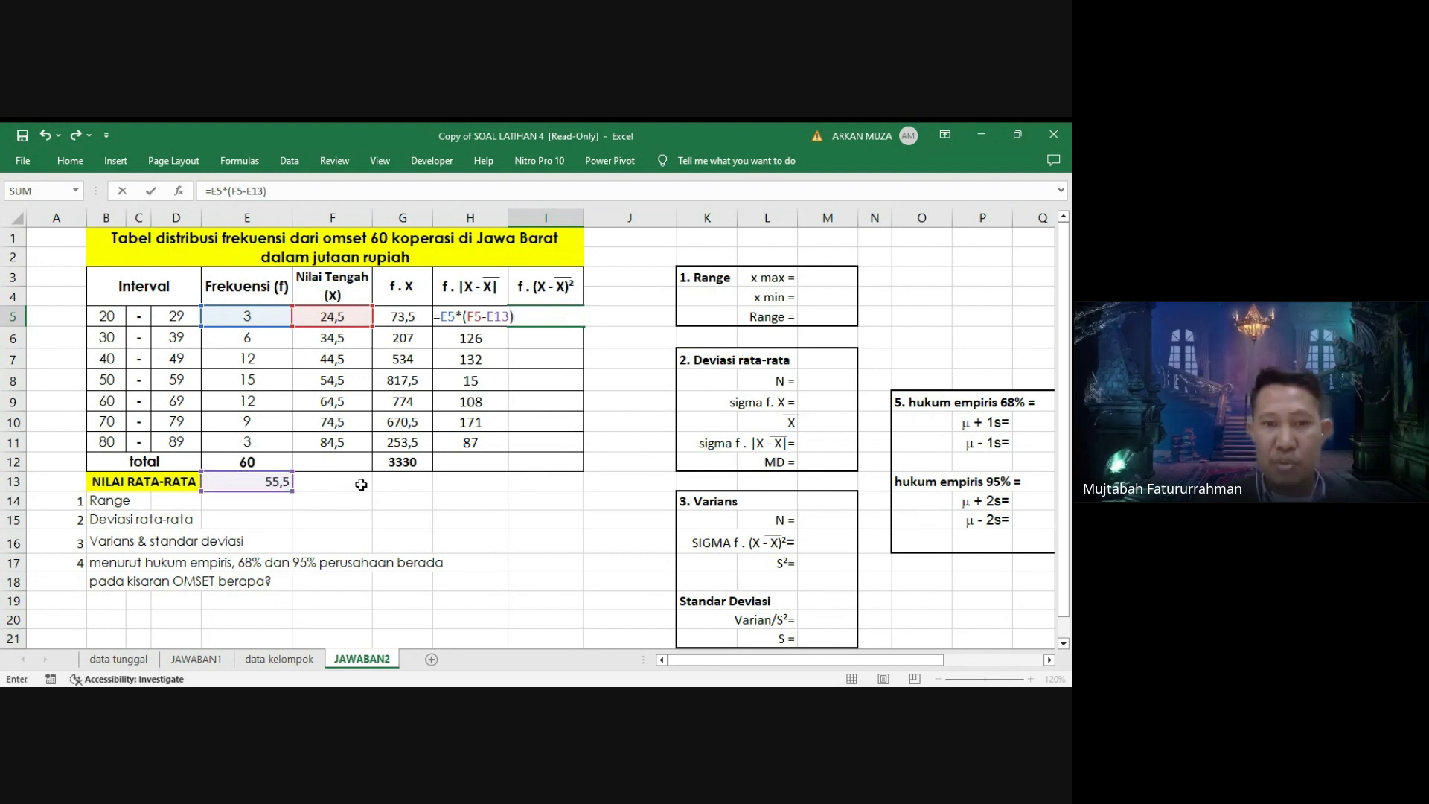
type("^")
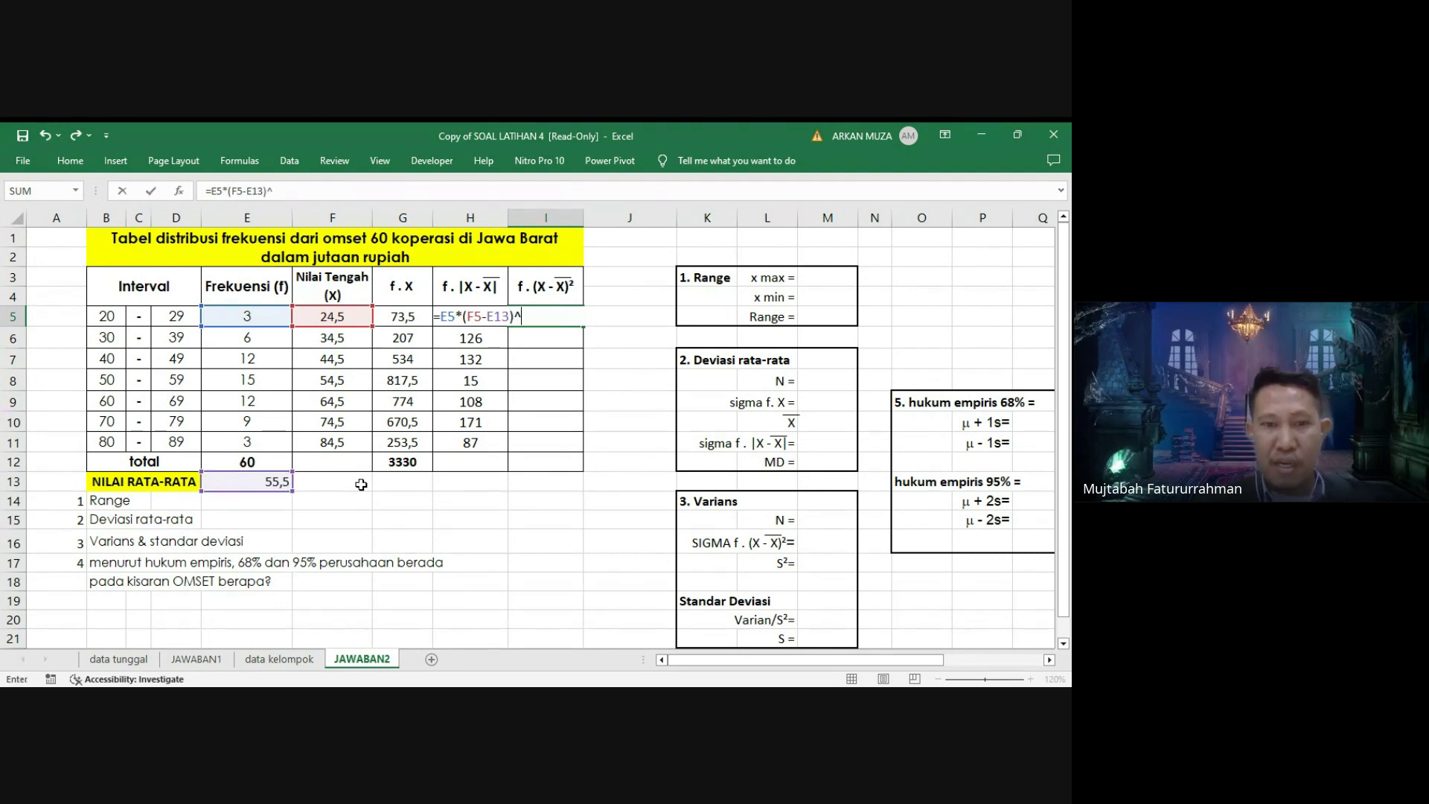
type("2")
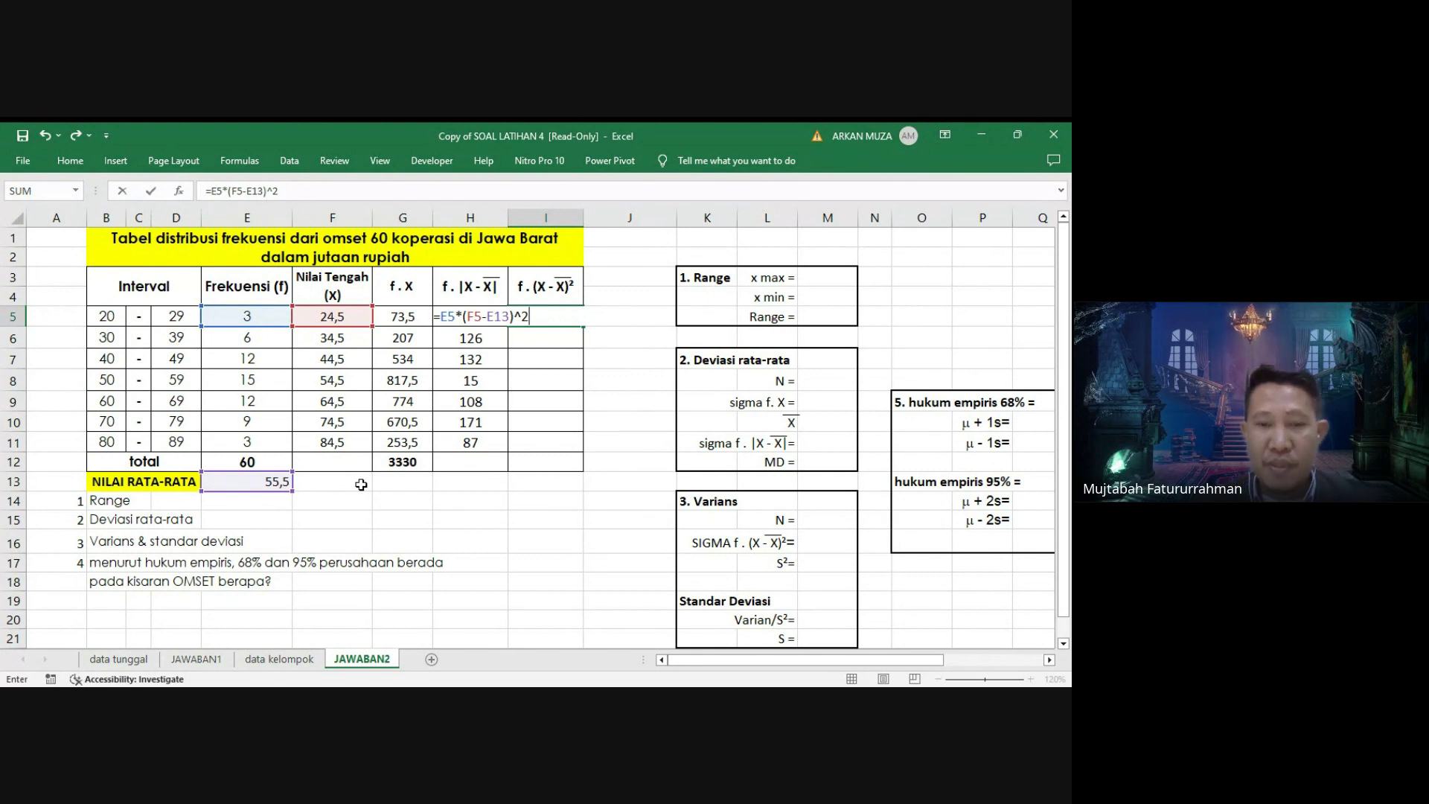
key("Return")
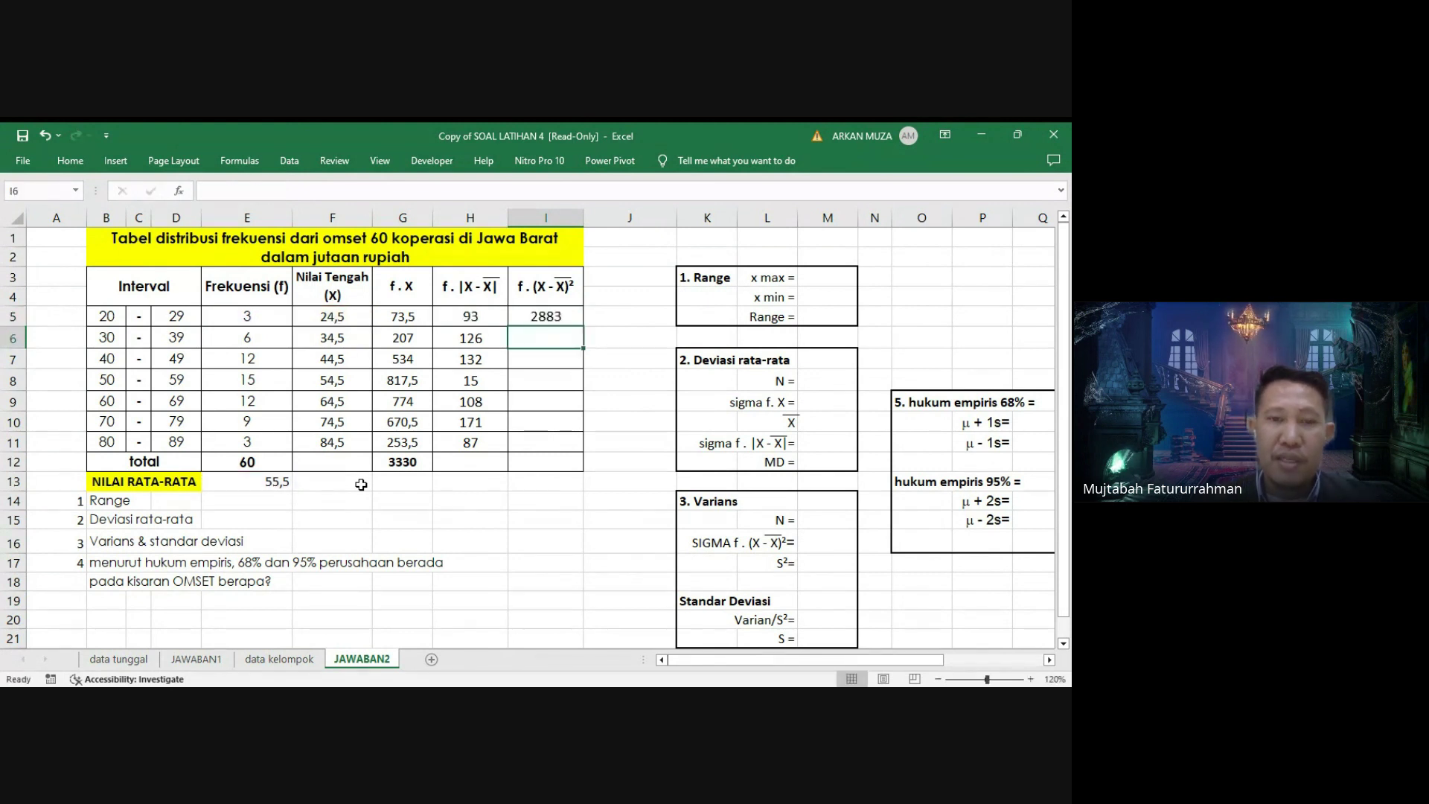
Lock the mean's row in the I5 formula as E$13 and fill the formula down through I11.
double_click(565, 319)
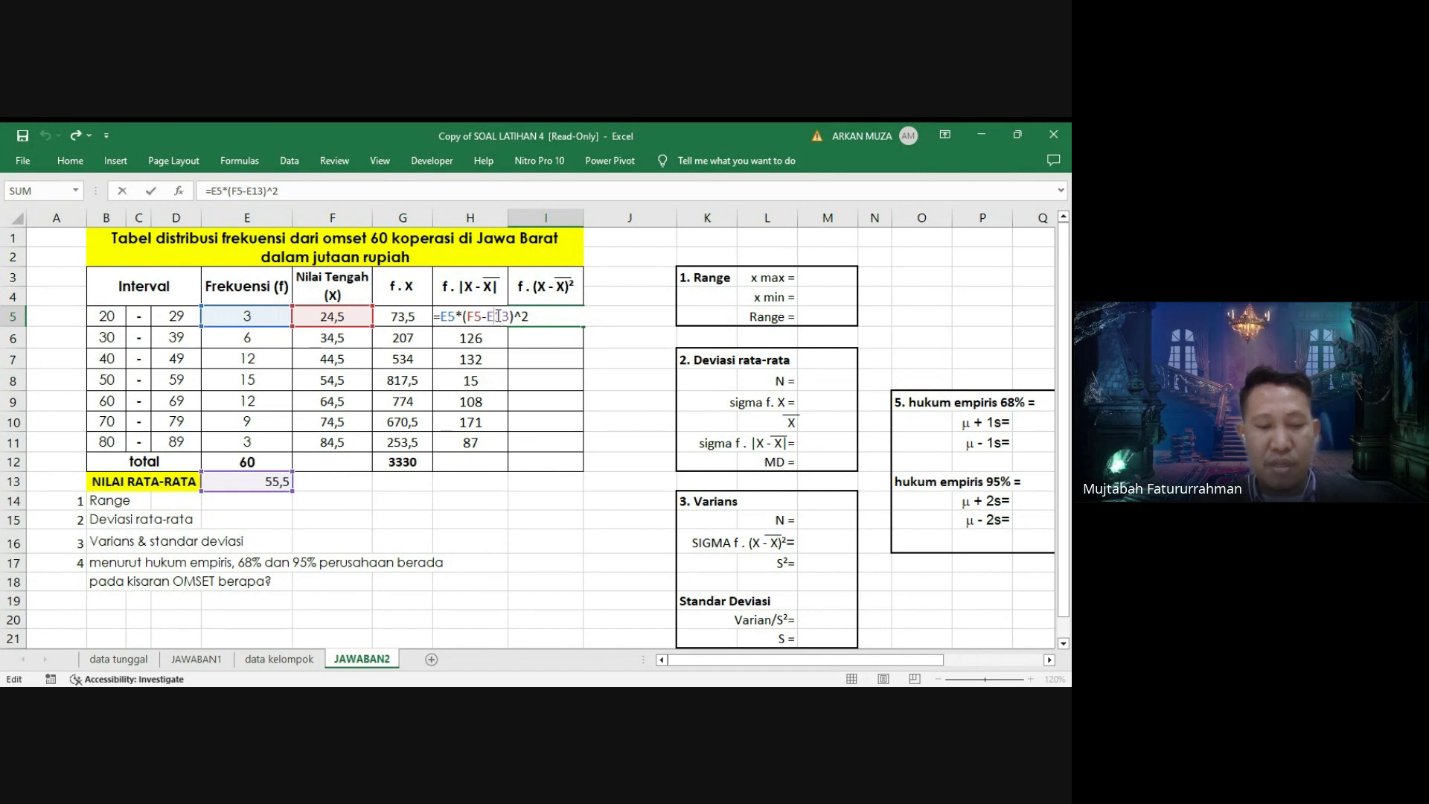
key("Return")
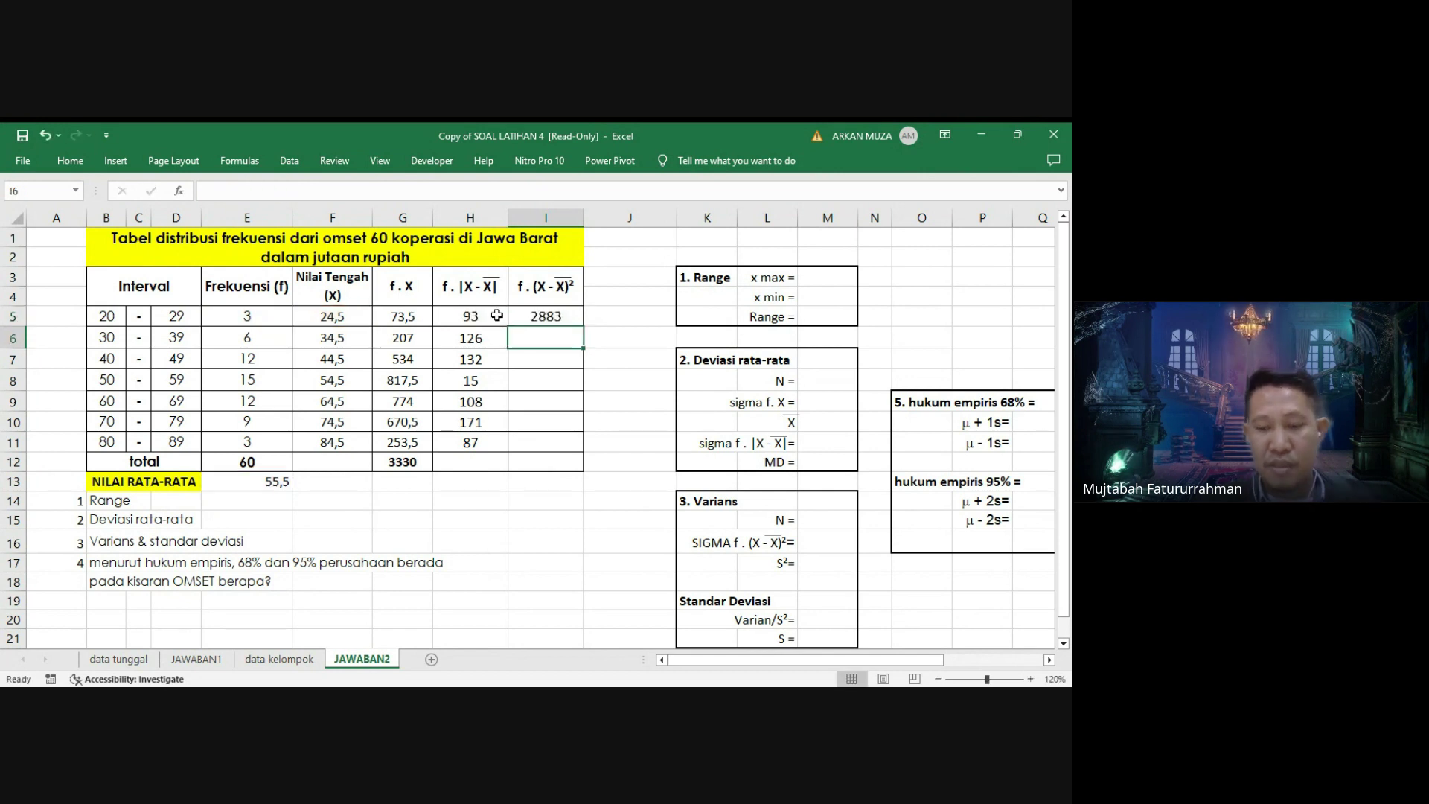
left_click(550, 316)
left_click_drag(584, 329, 558, 448)
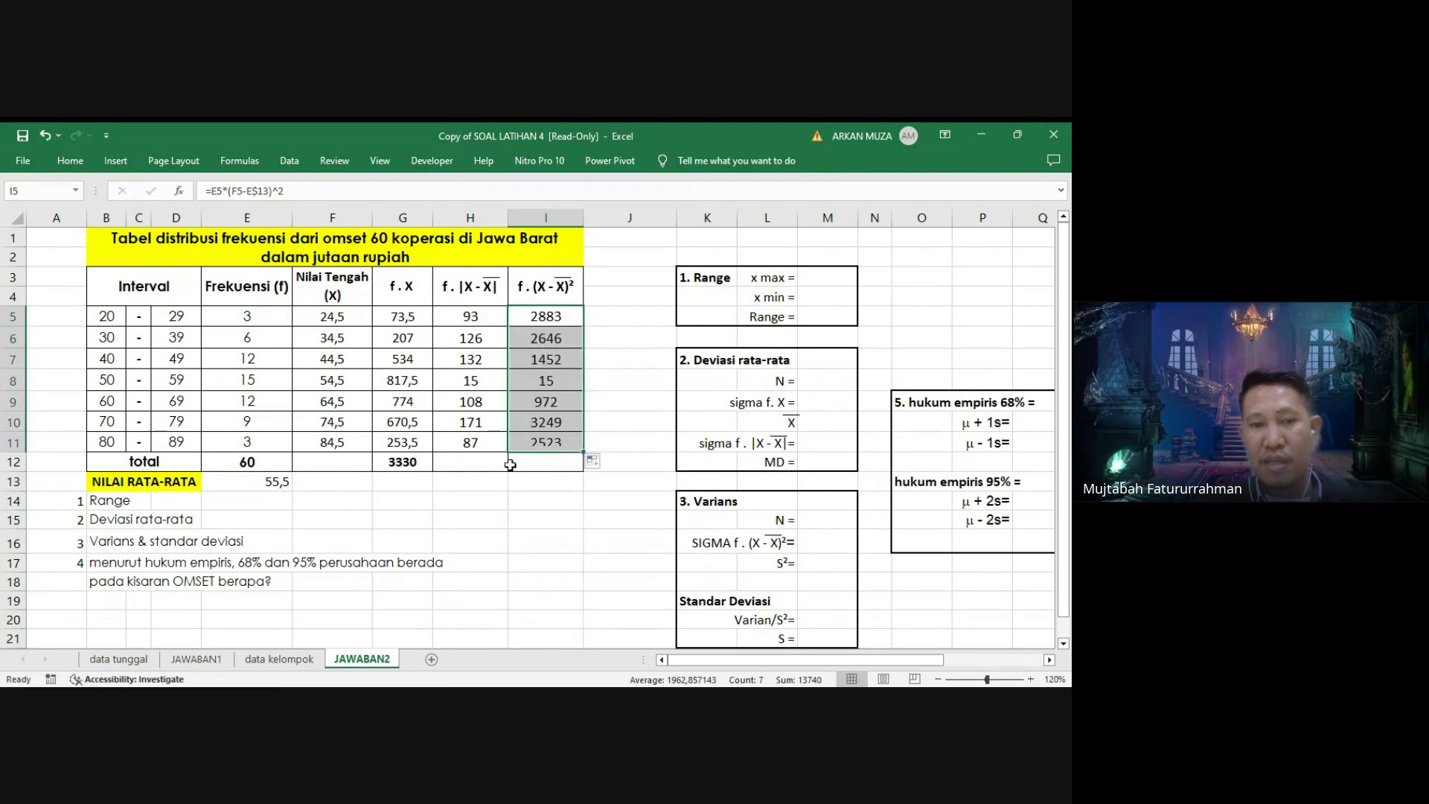
left_click(573, 540)
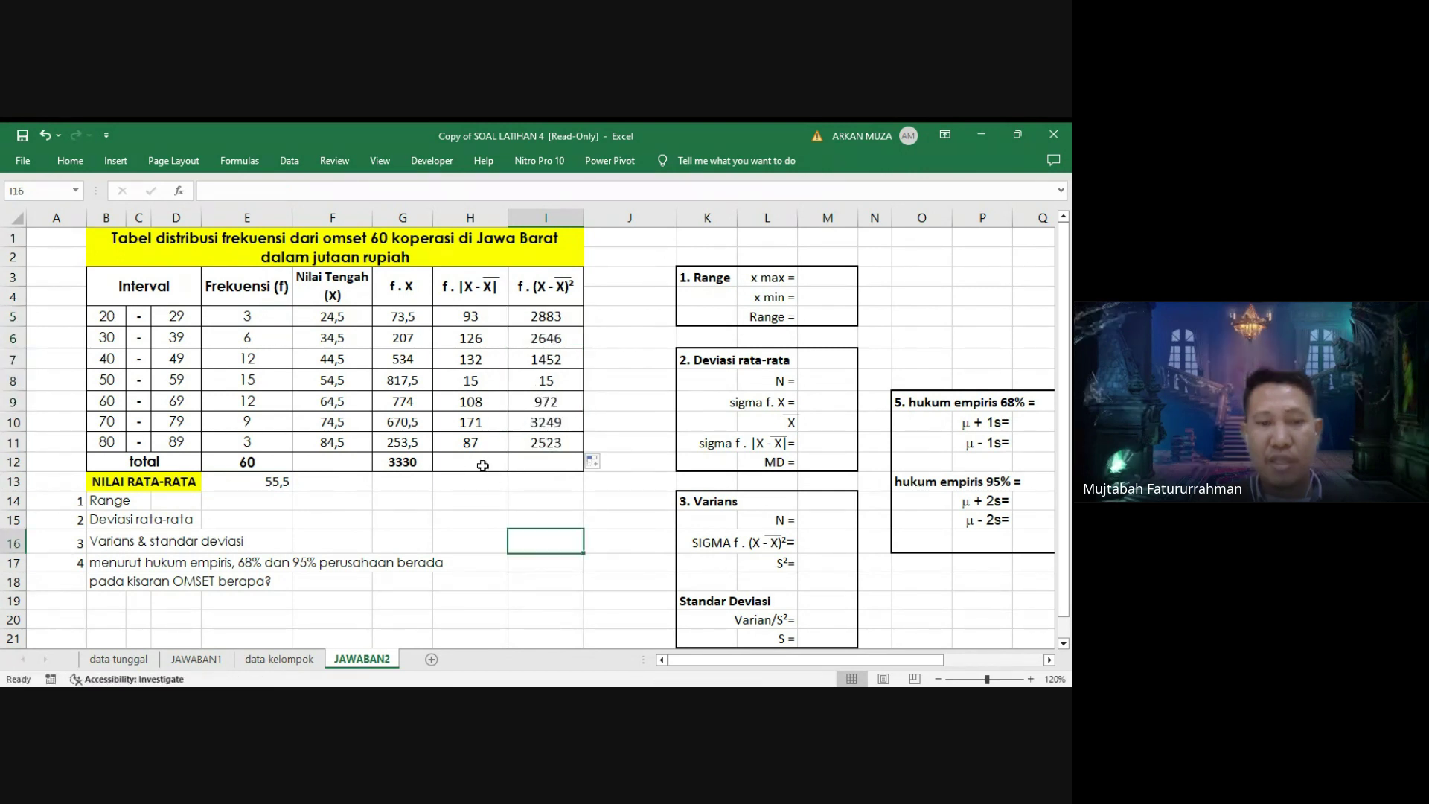
Total the f . |X - X̄| column in H12 with =SUM(H5:H11) and copy the sum across to I12.
left_click(484, 464)
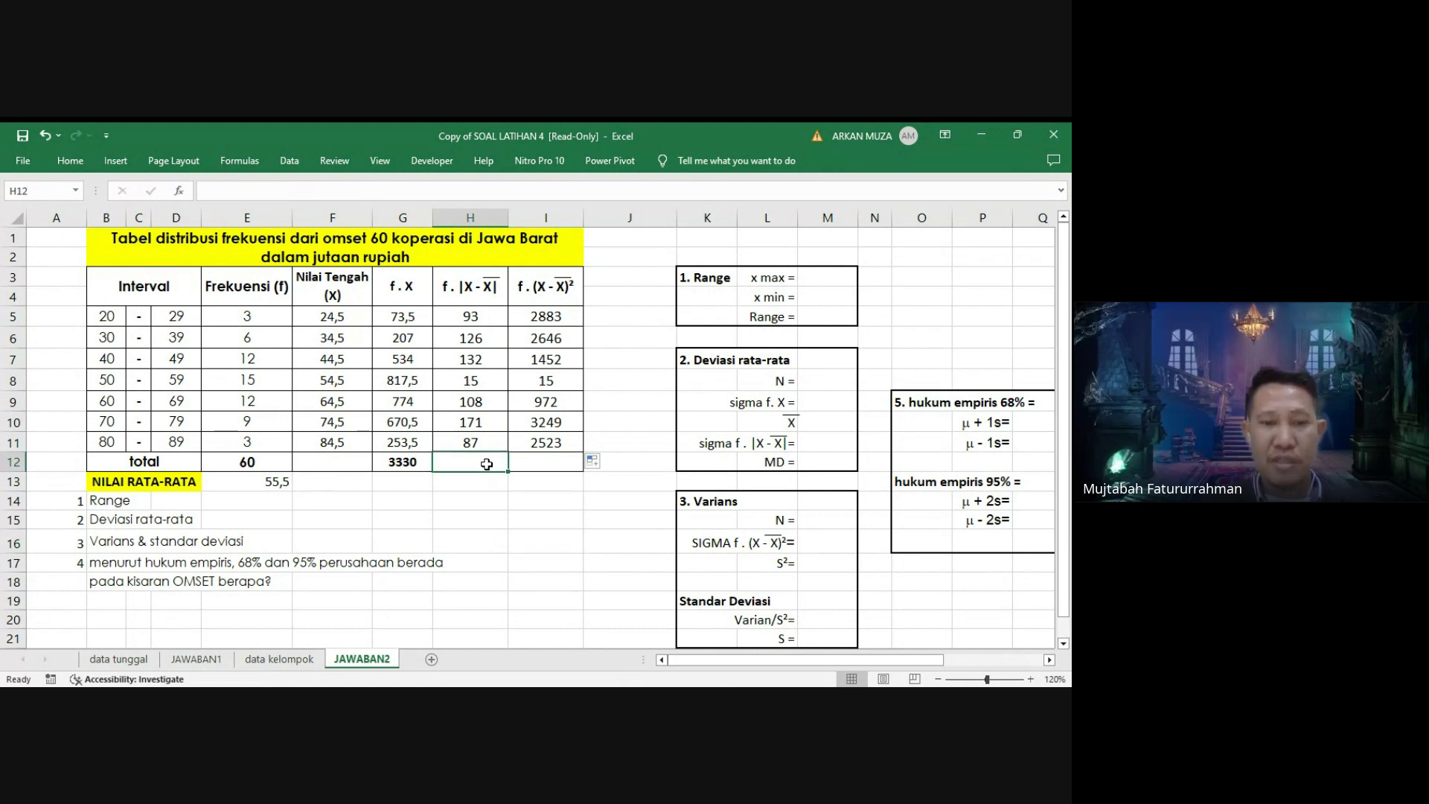
key("alt+equal")
key("Return")
left_click(486, 463)
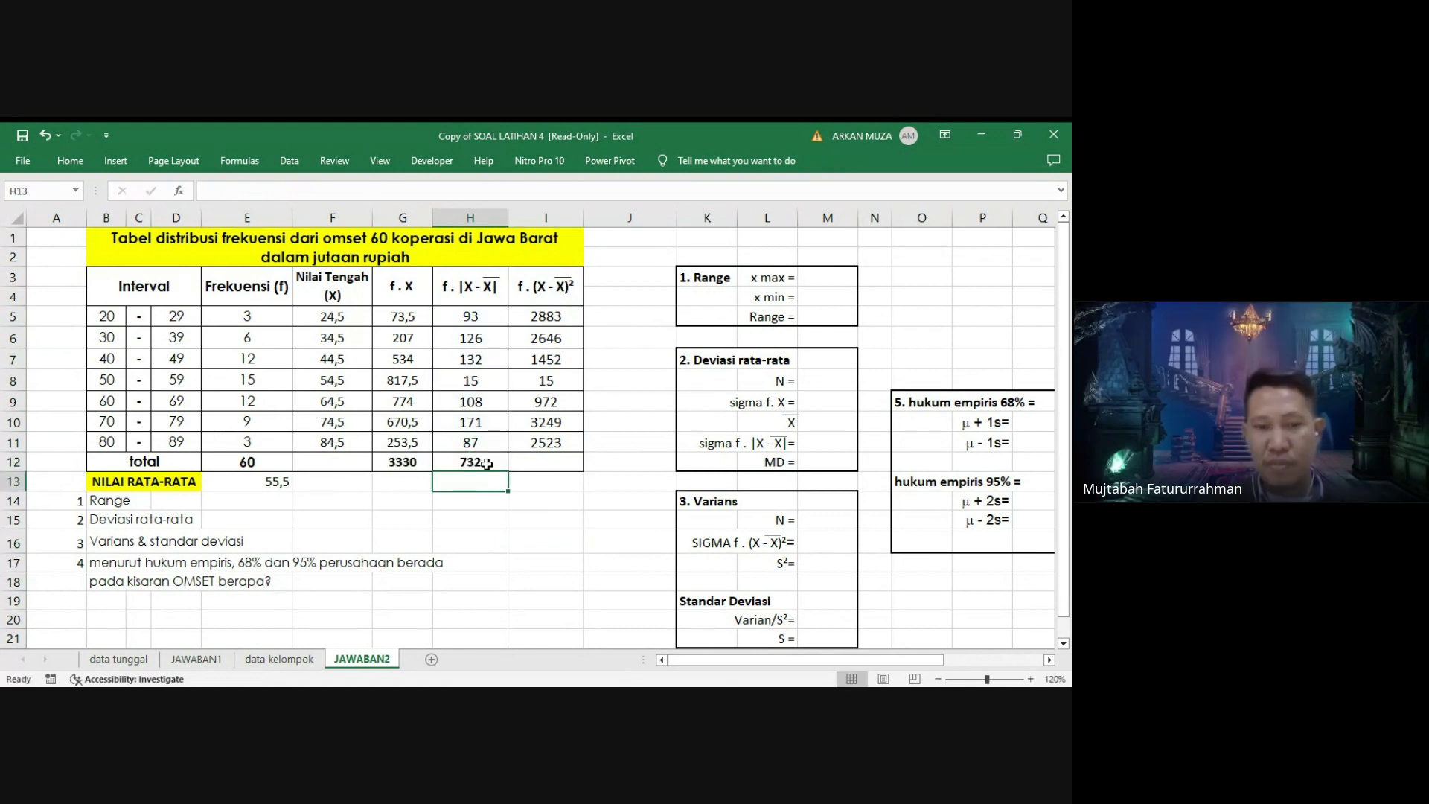
right_click(486, 465)
left_click(487, 465)
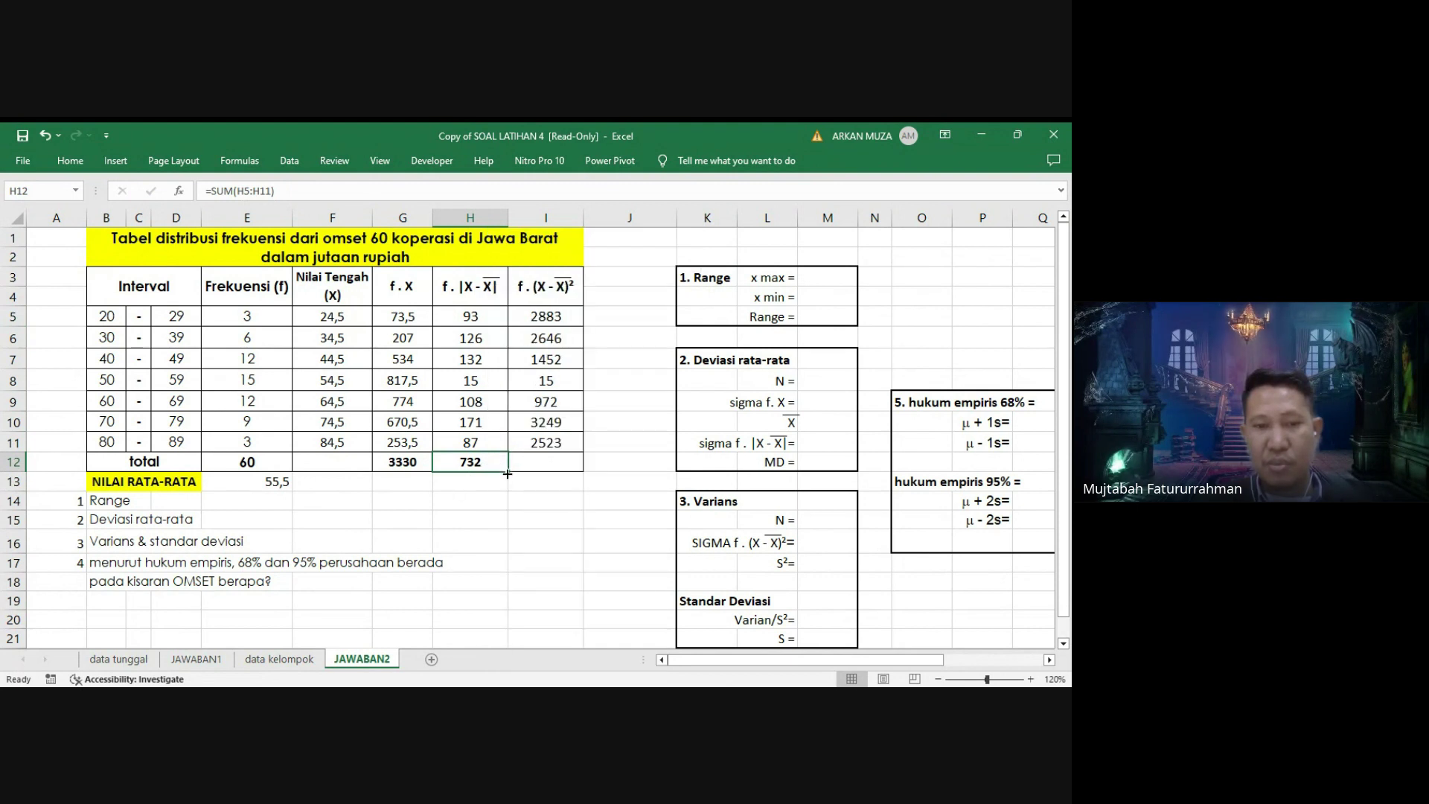
left_click_drag(507, 474, 582, 472)
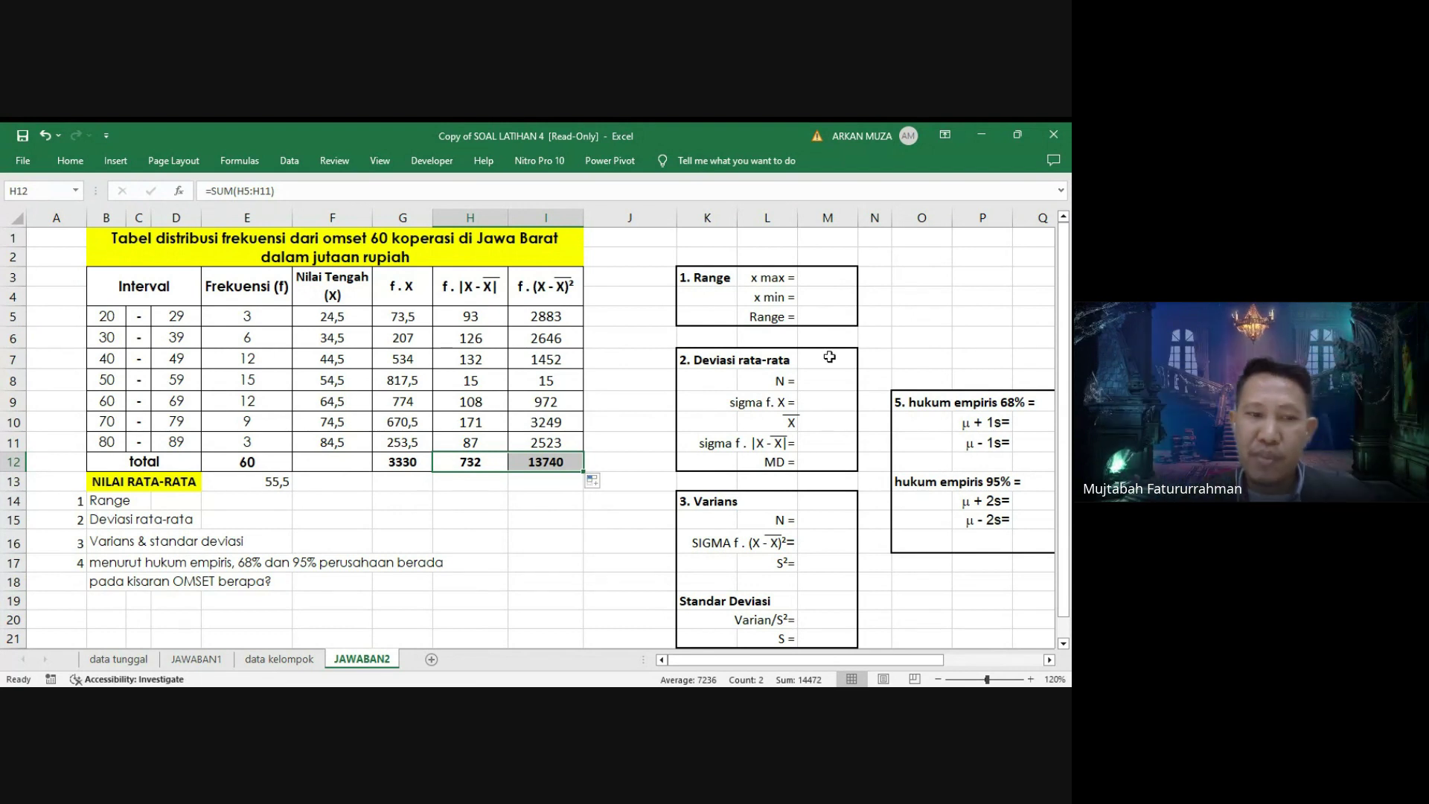
left_click(911, 312)
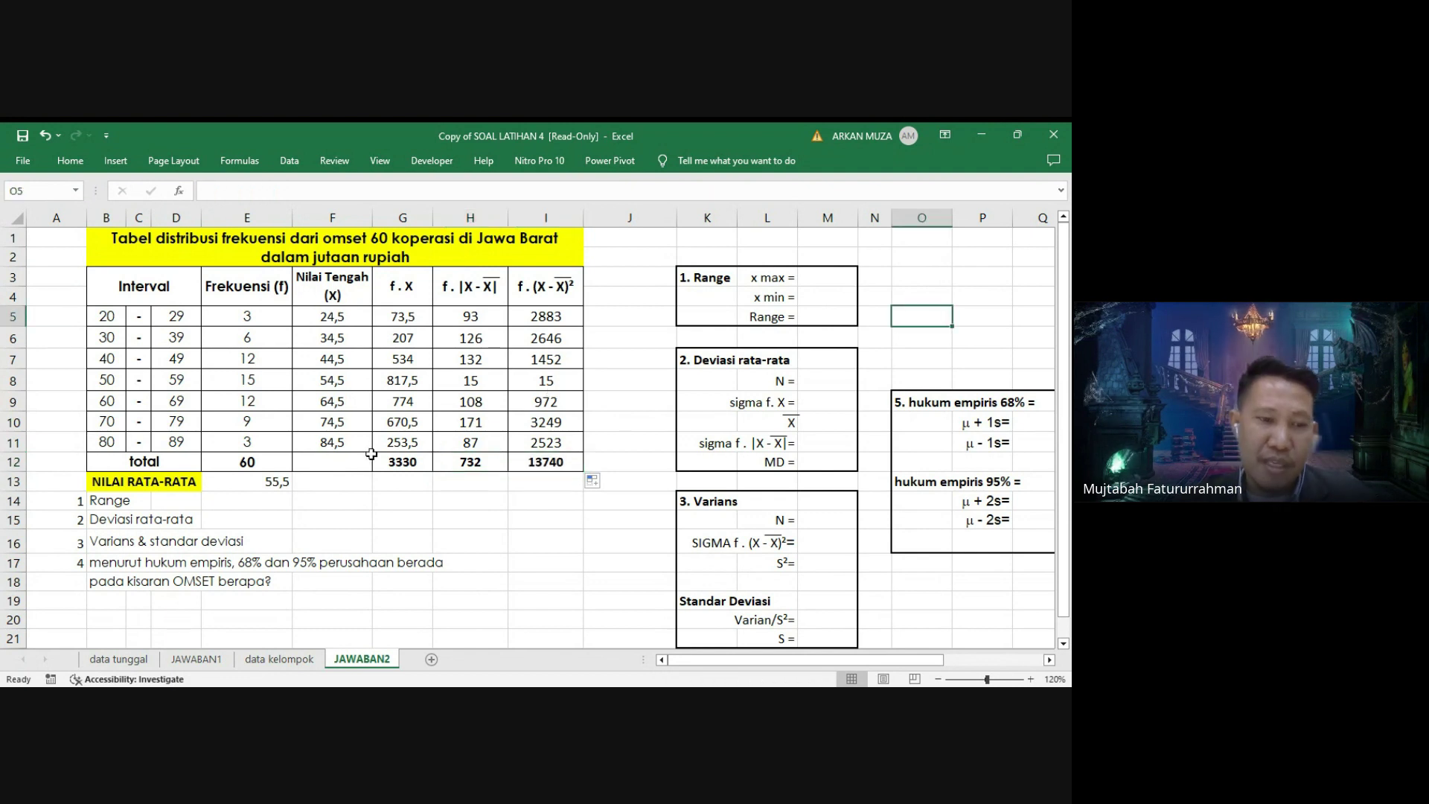
Link x max in M3 to the highest interval limit with =D11 and x min in M4 to the lowest with =B5.
left_click(836, 278)
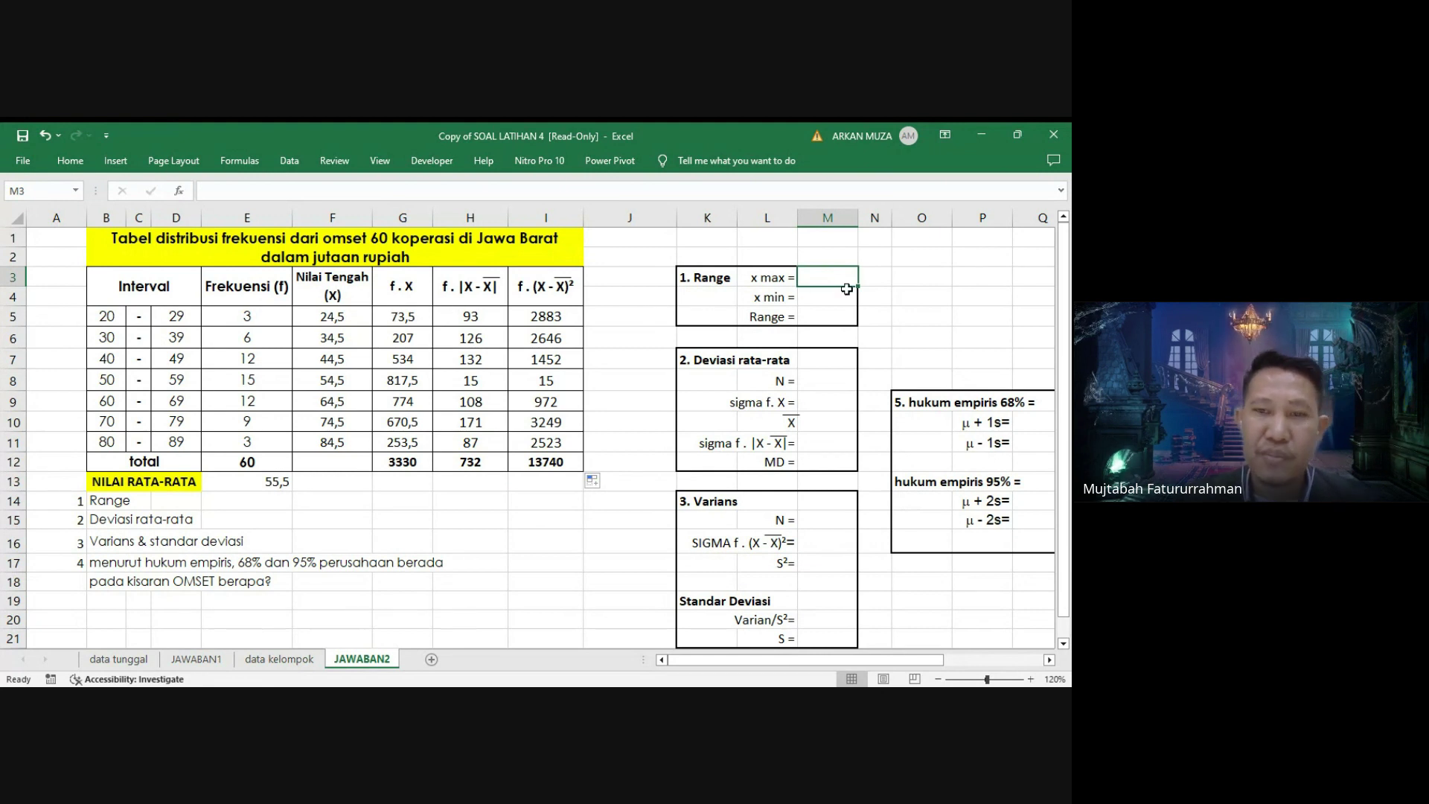
type("=")
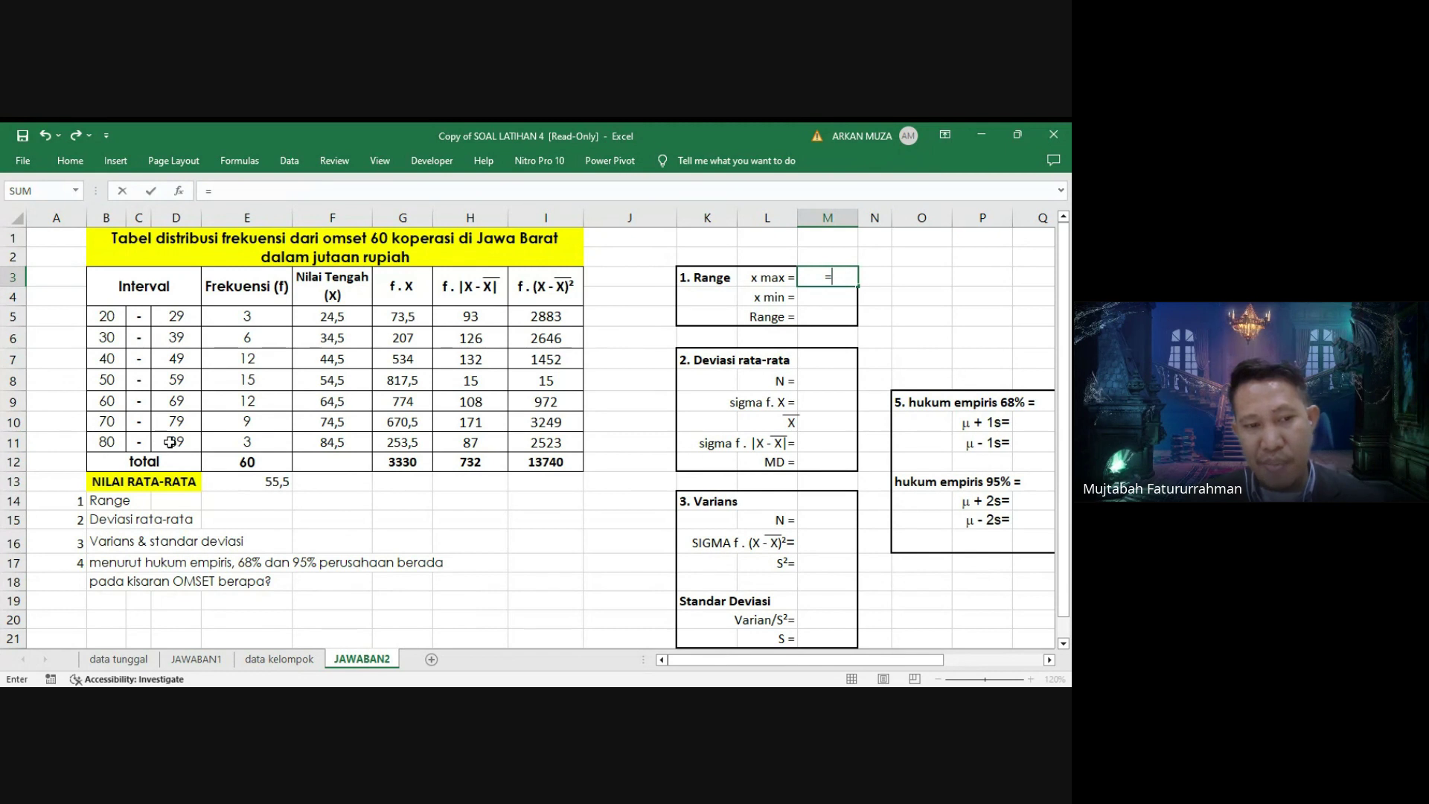
left_click(168, 447)
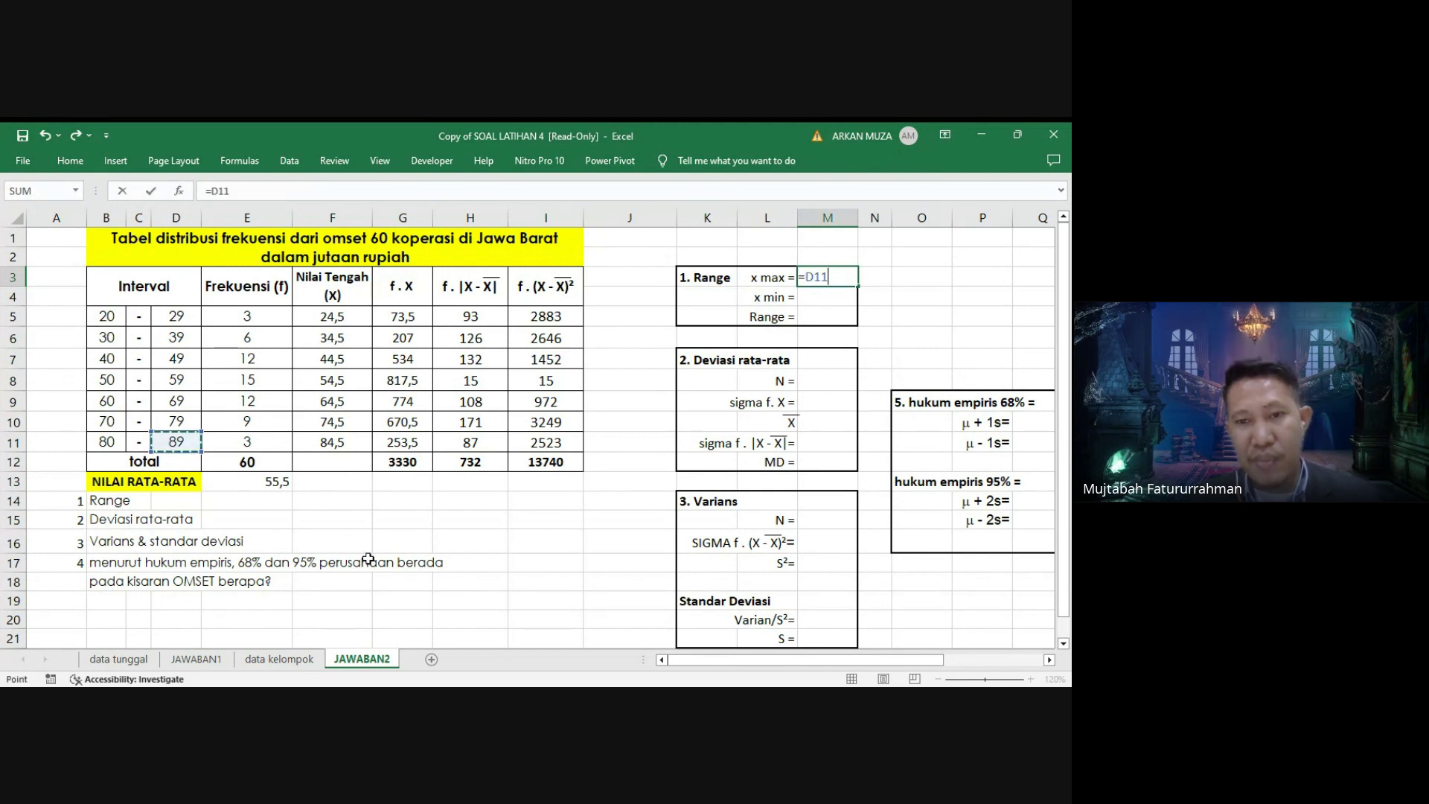
key("Return")
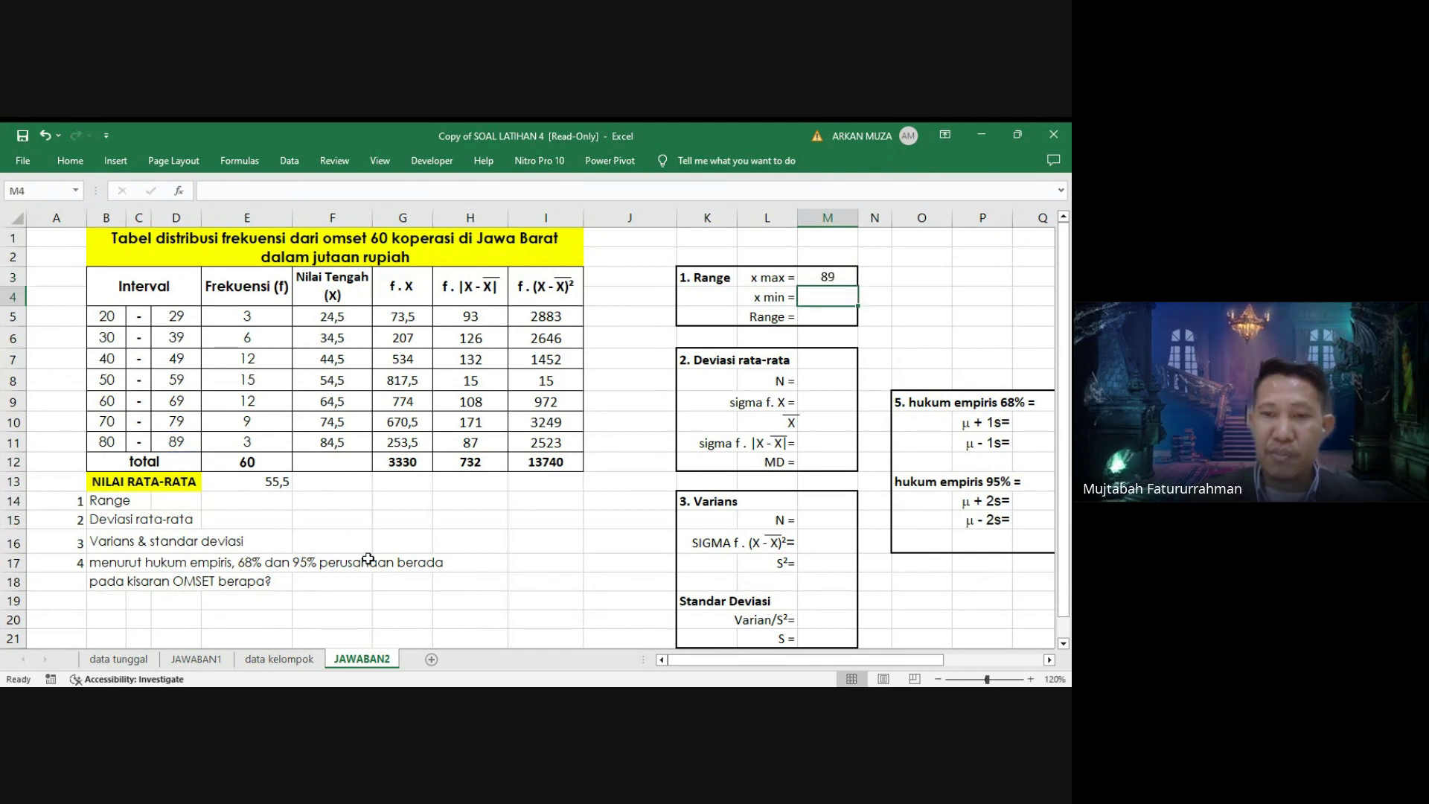
type("=")
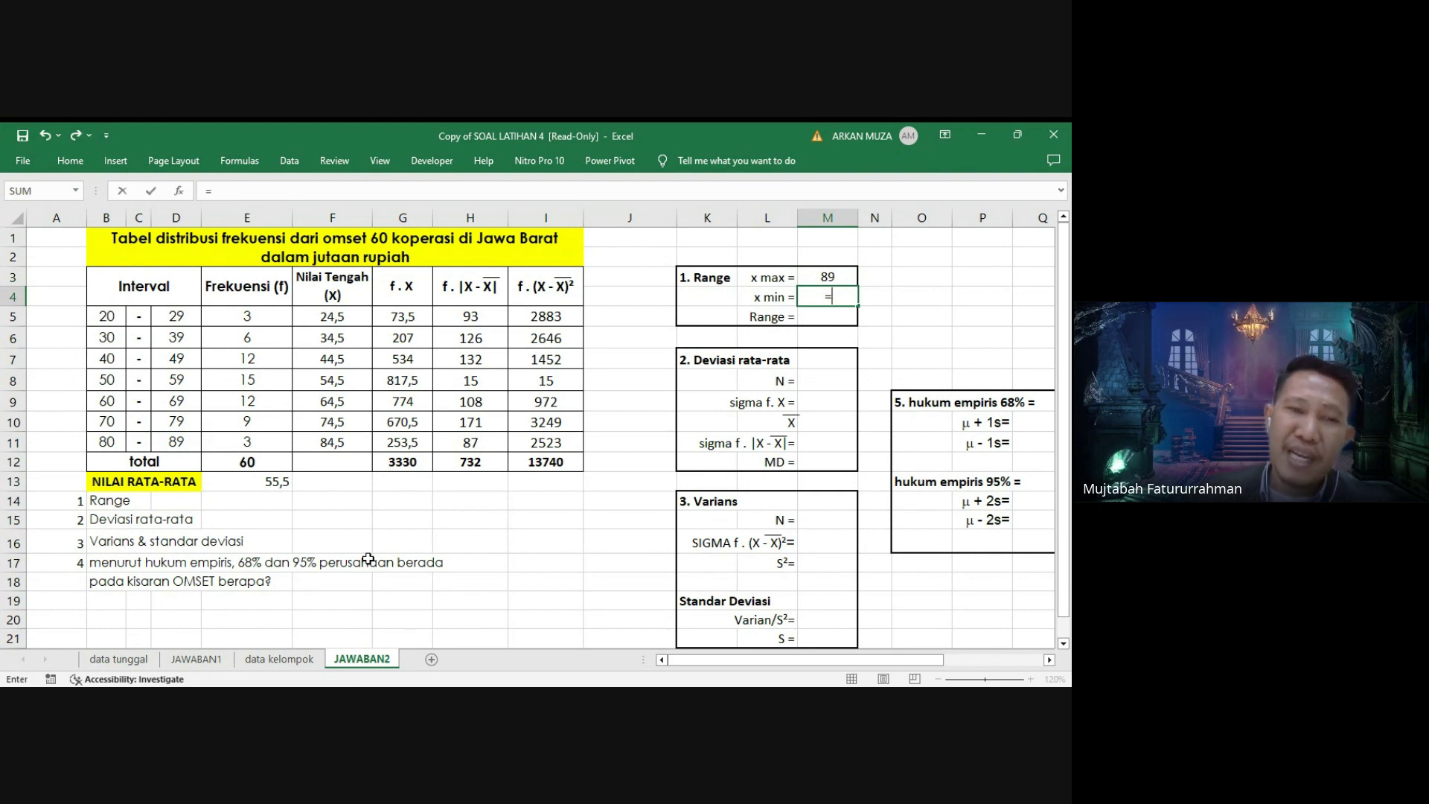
left_click(104, 318)
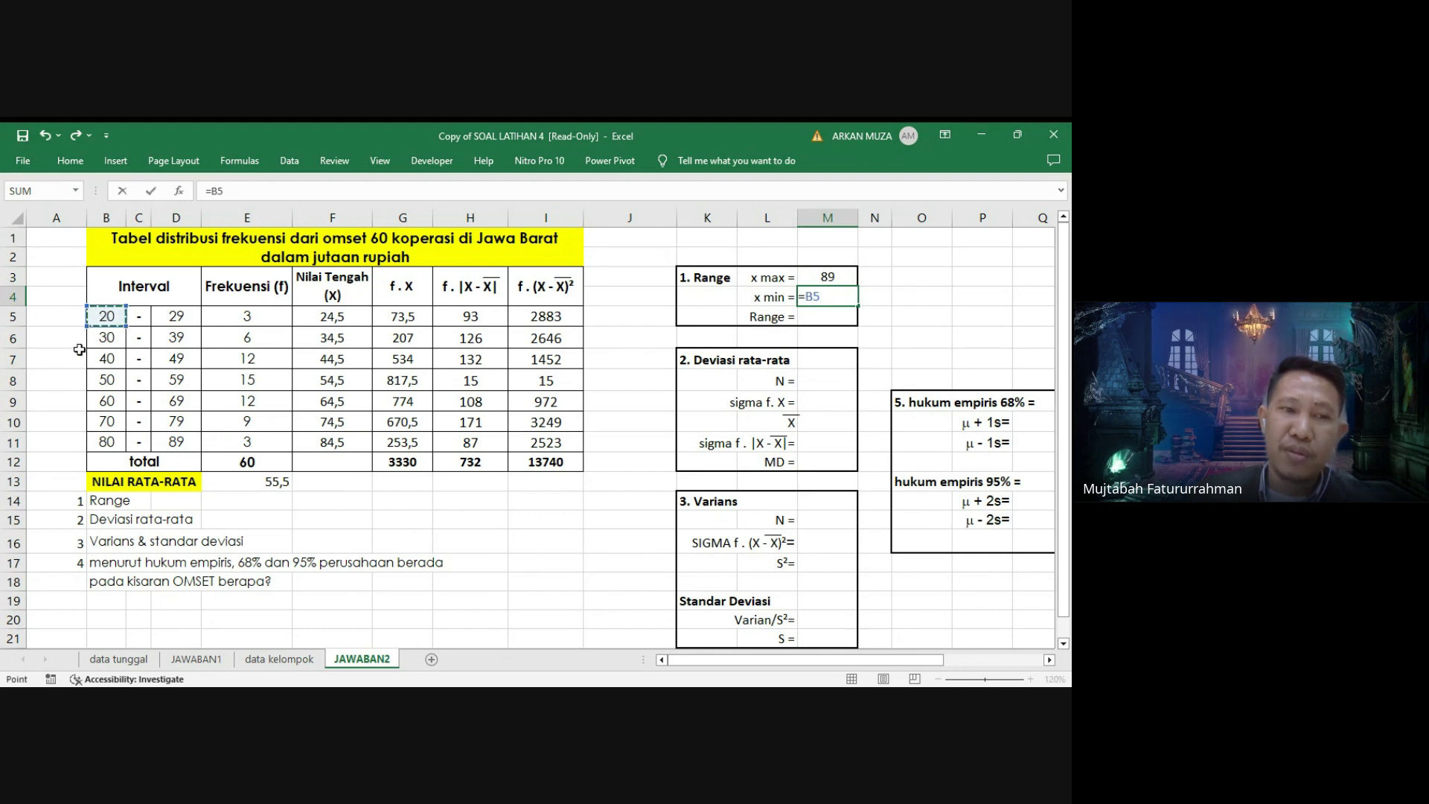
key("Return")
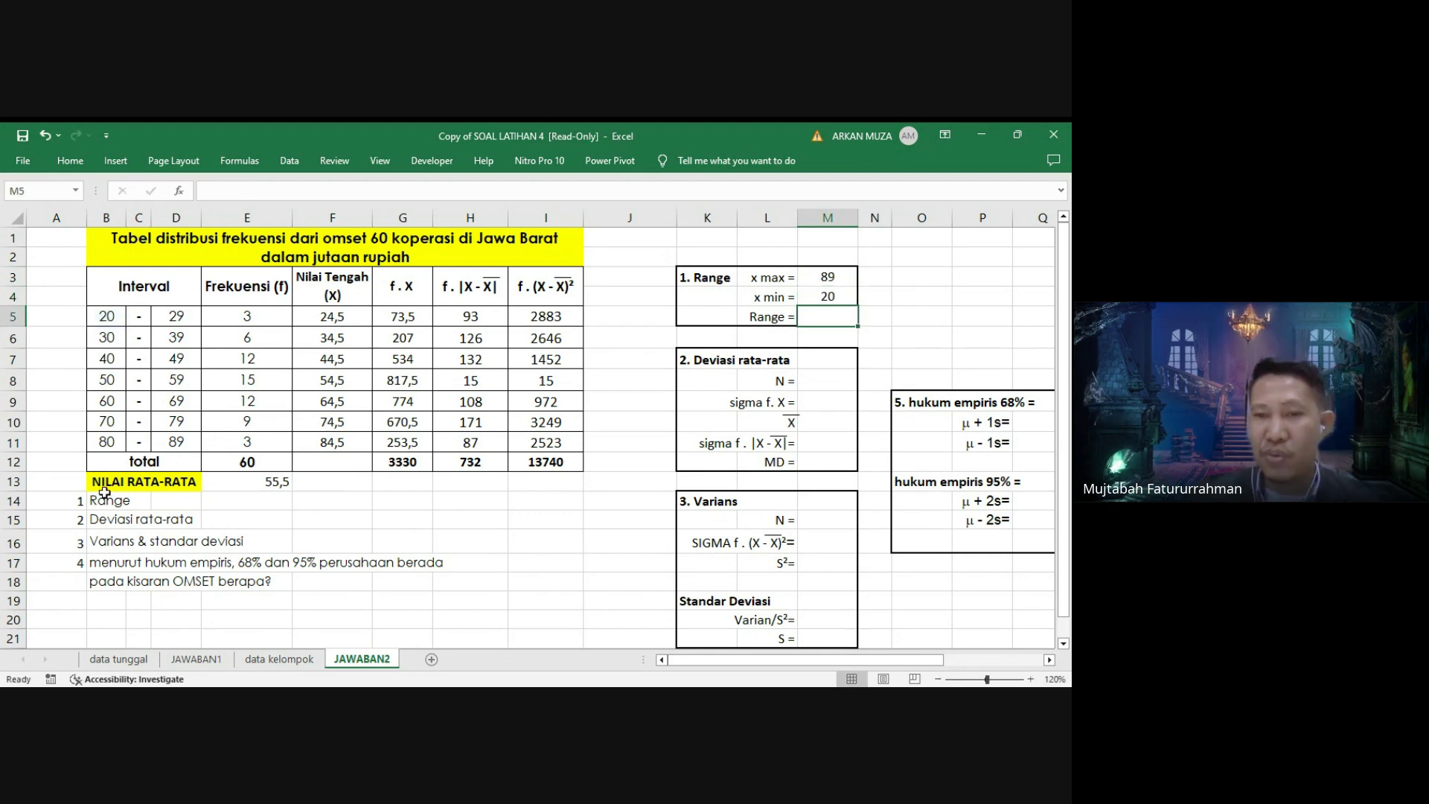
Calculate the range in M5 with =M3-M4.
type("=")
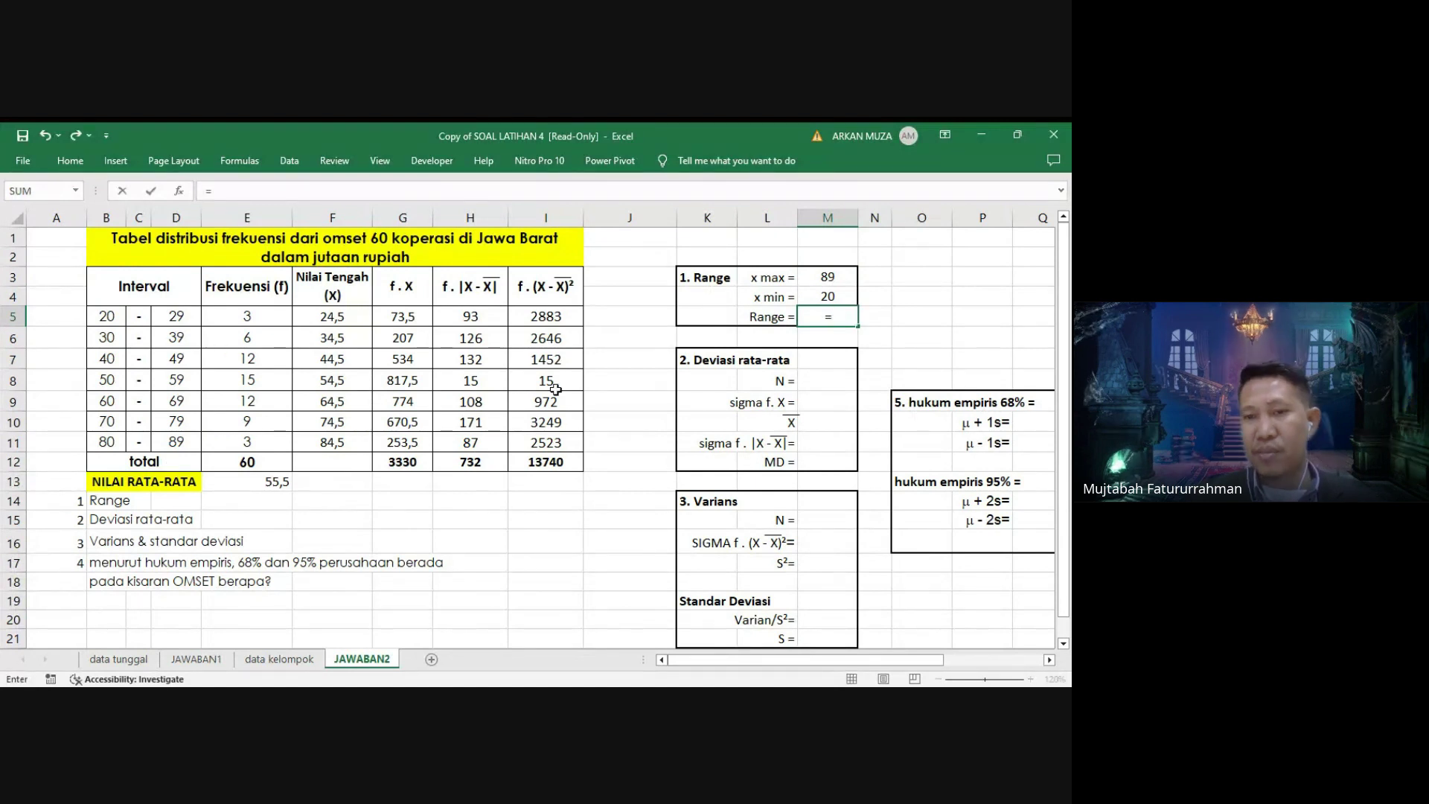
left_click(837, 276)
type("-")
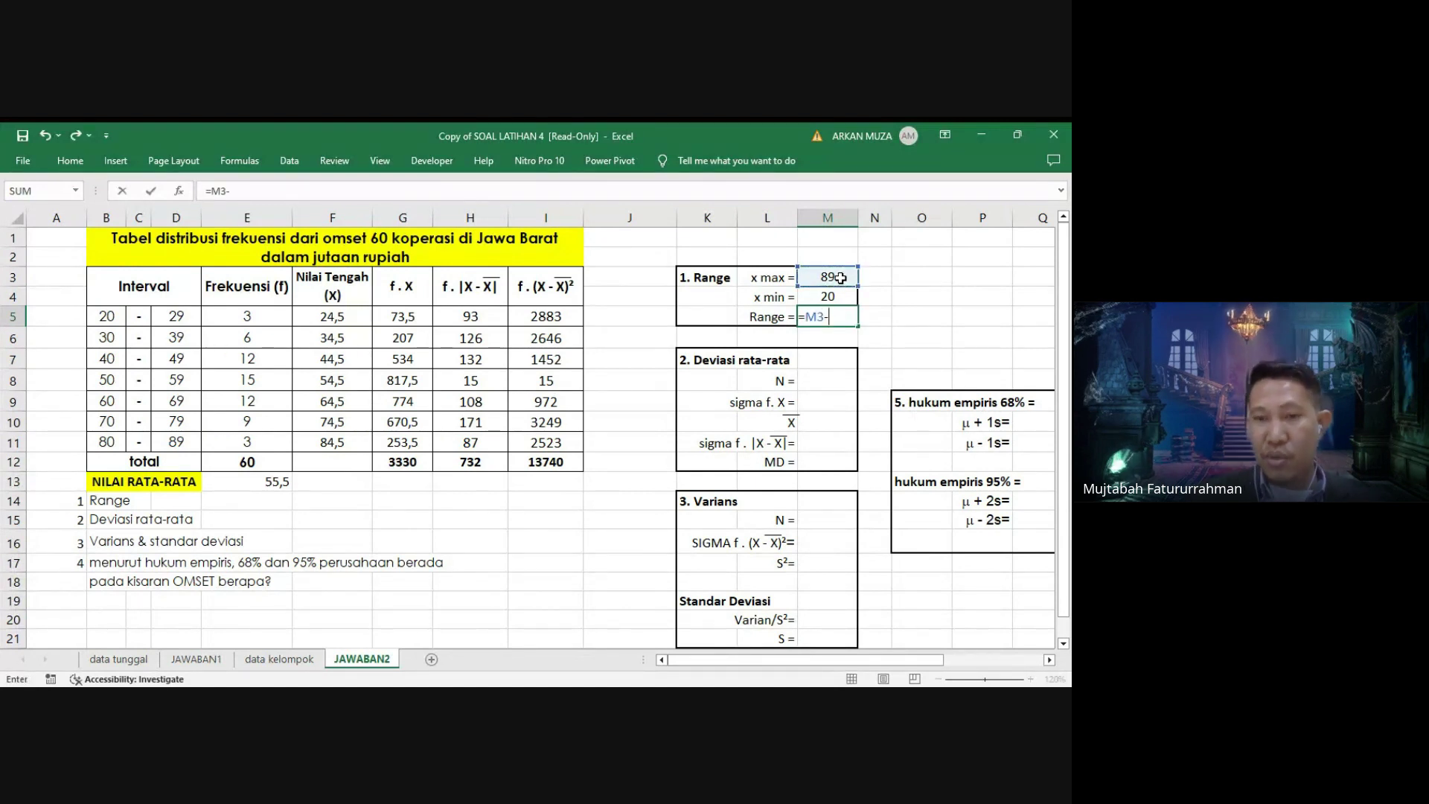
left_click(840, 298)
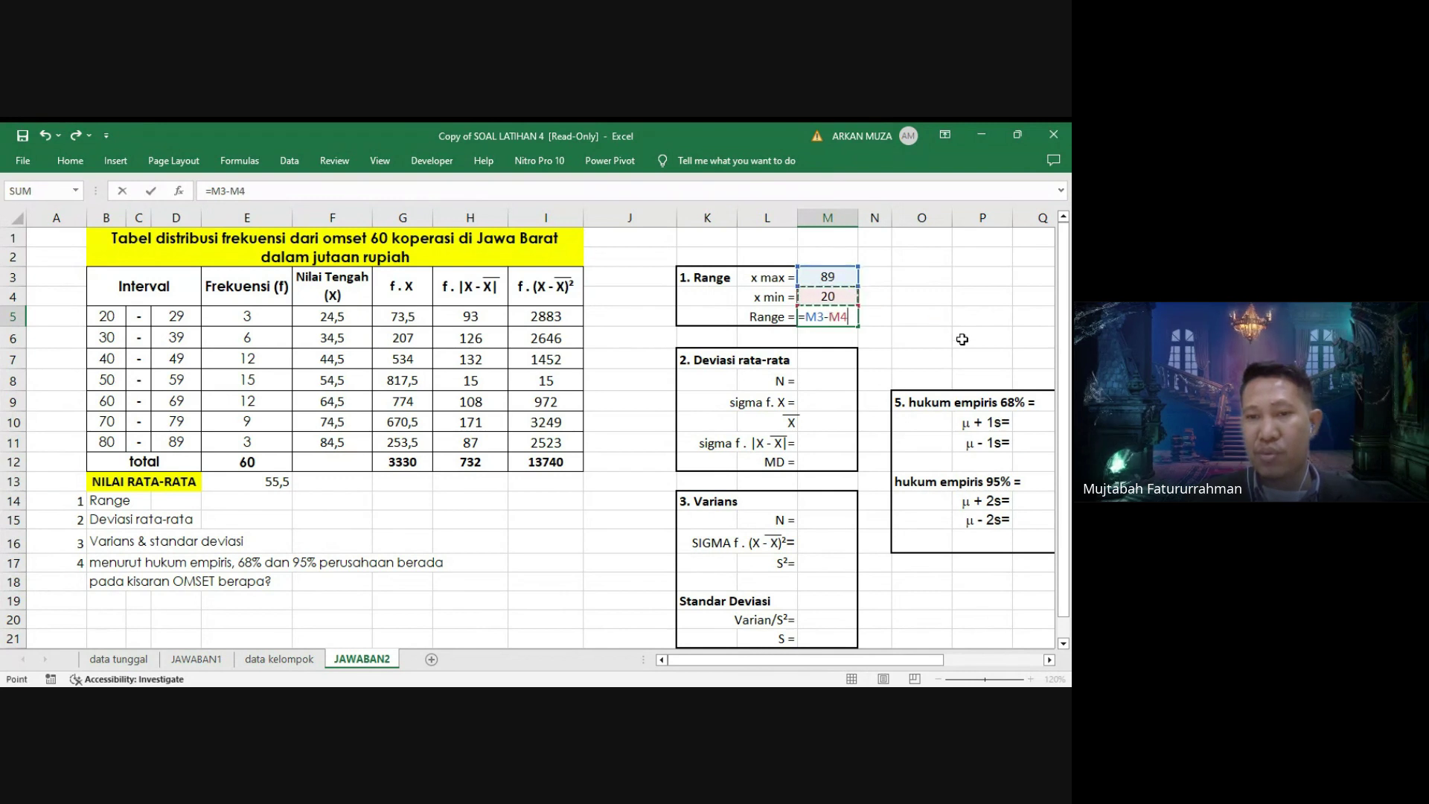
key("Return")
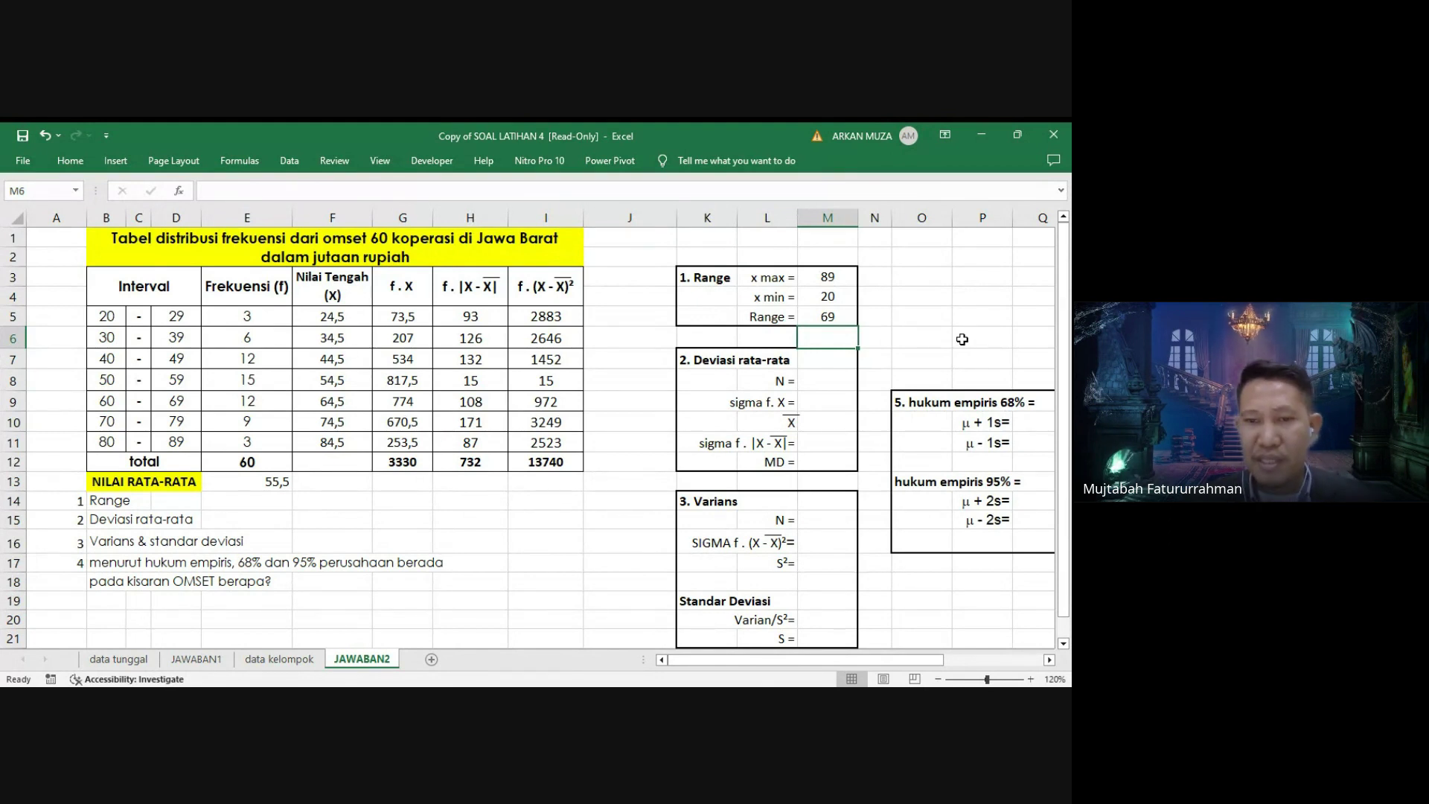
In the Deviasi rata-rata block, link N in M8 to =E12 and sigma f. X in M9 to =G12.
left_click(1063, 644)
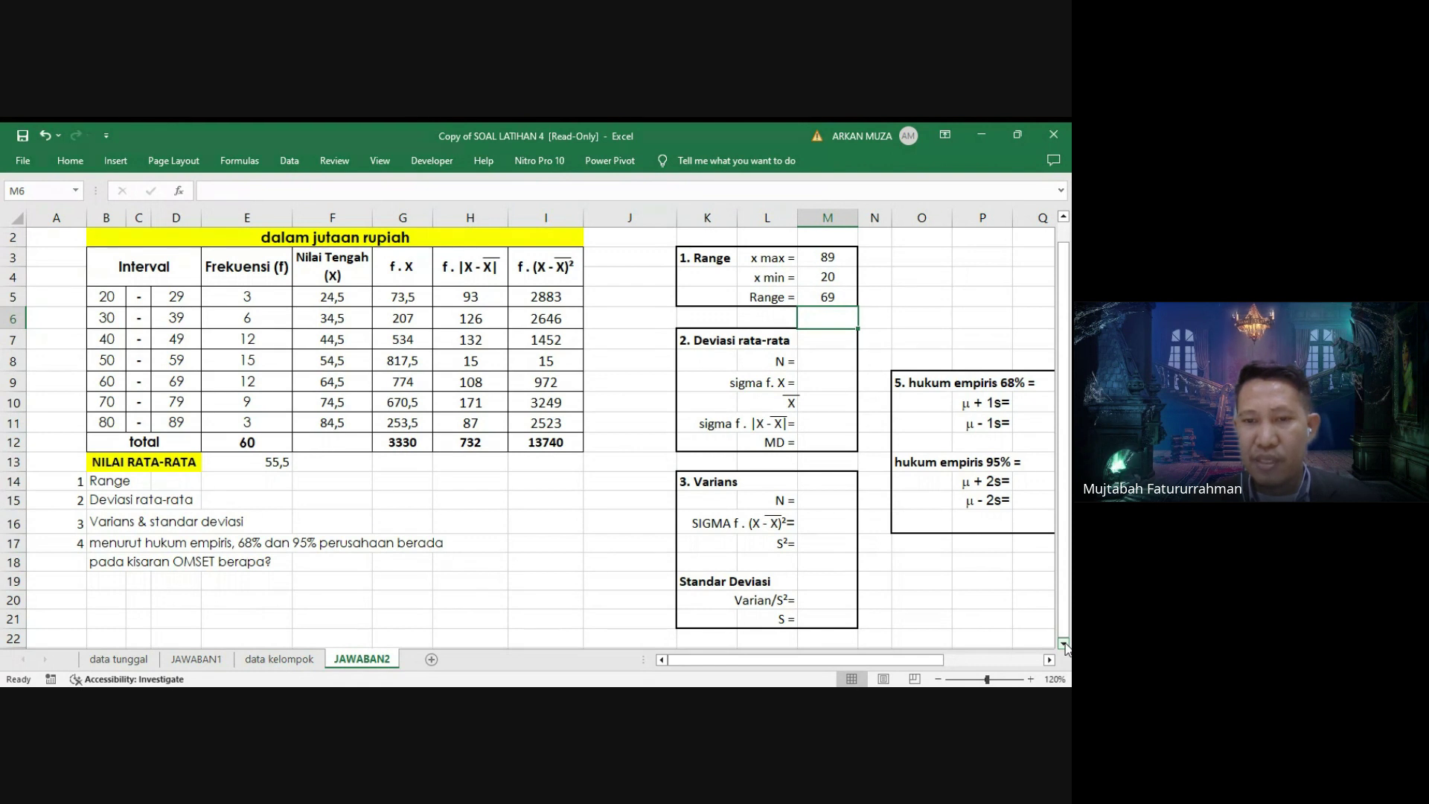
left_click(829, 366)
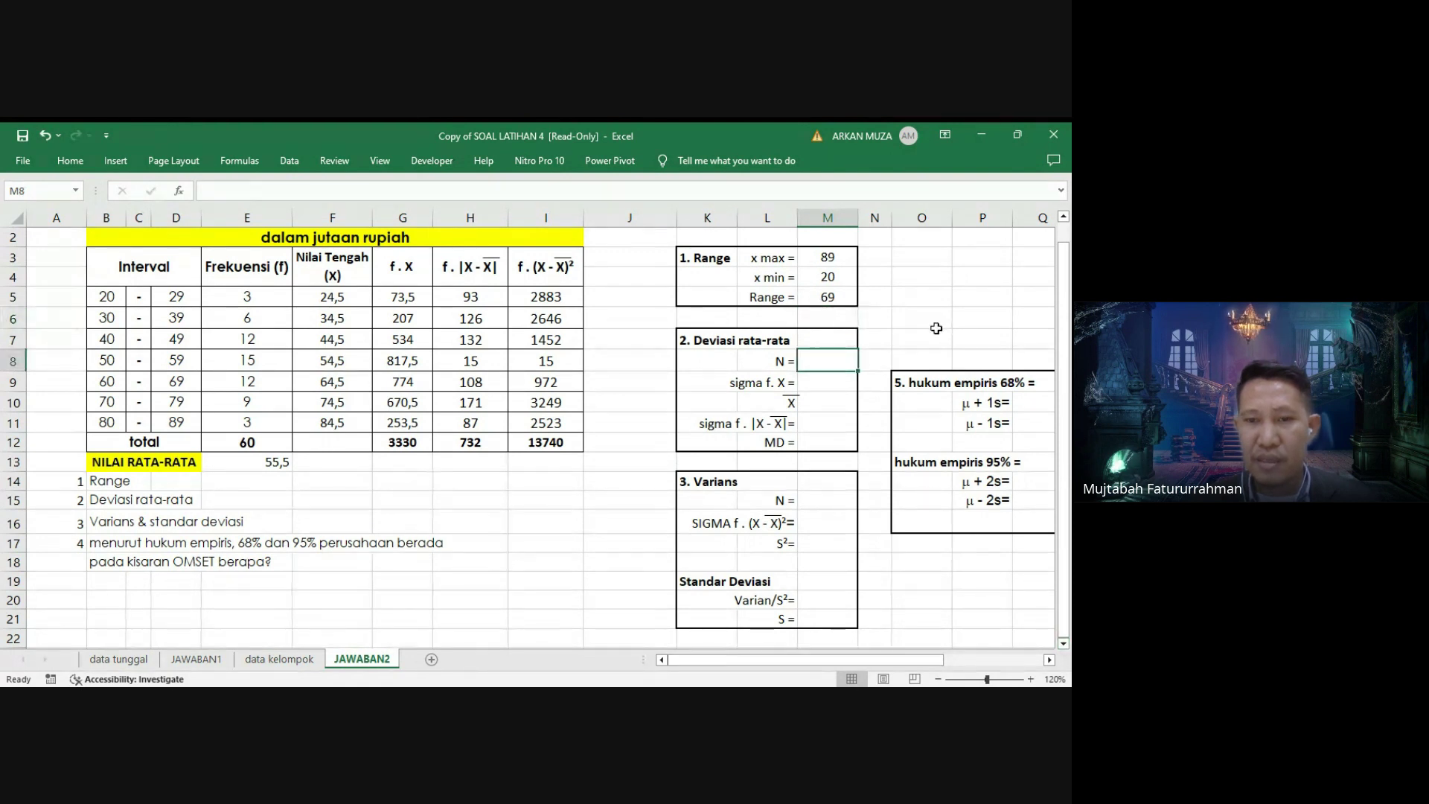
type("=")
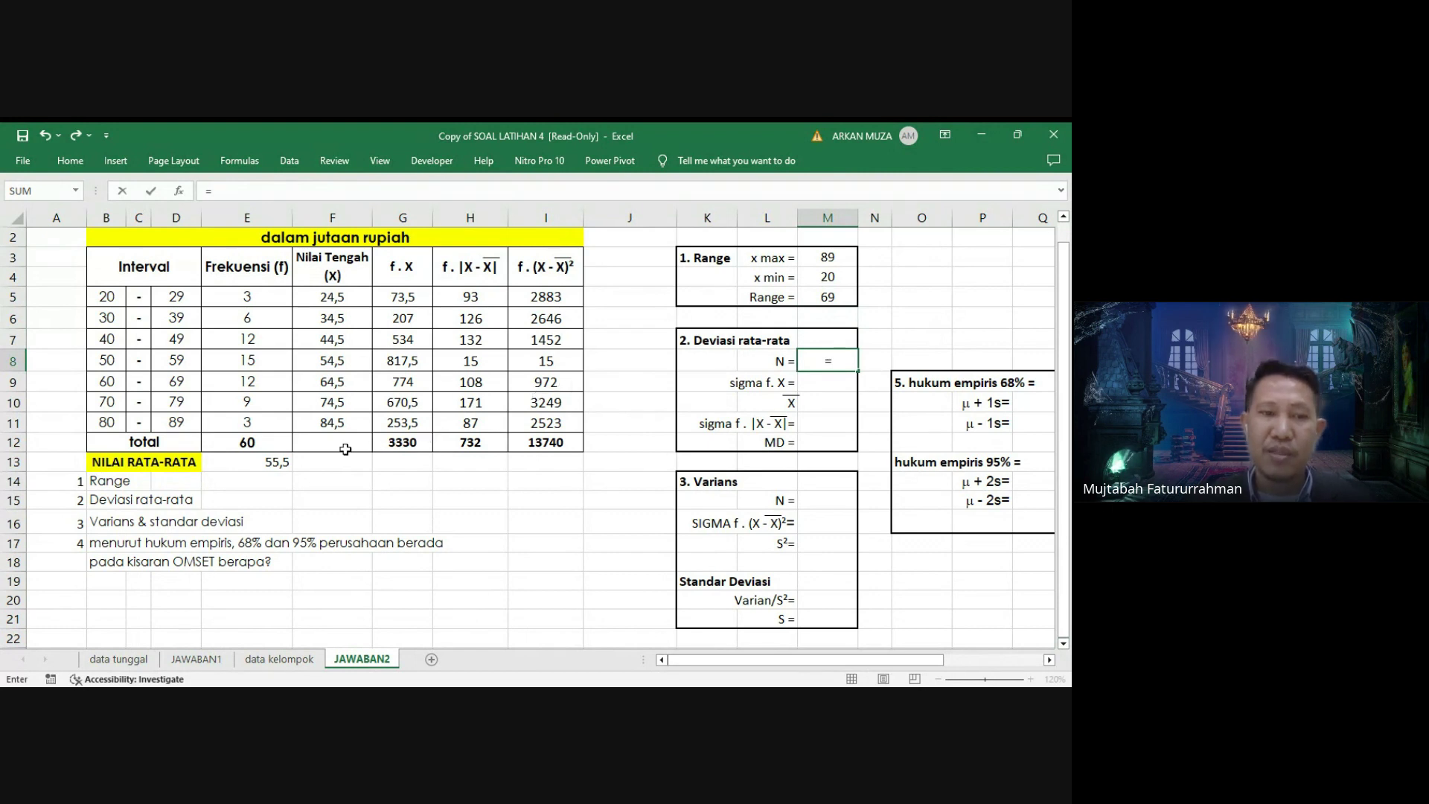
left_click(268, 443)
key("Return")
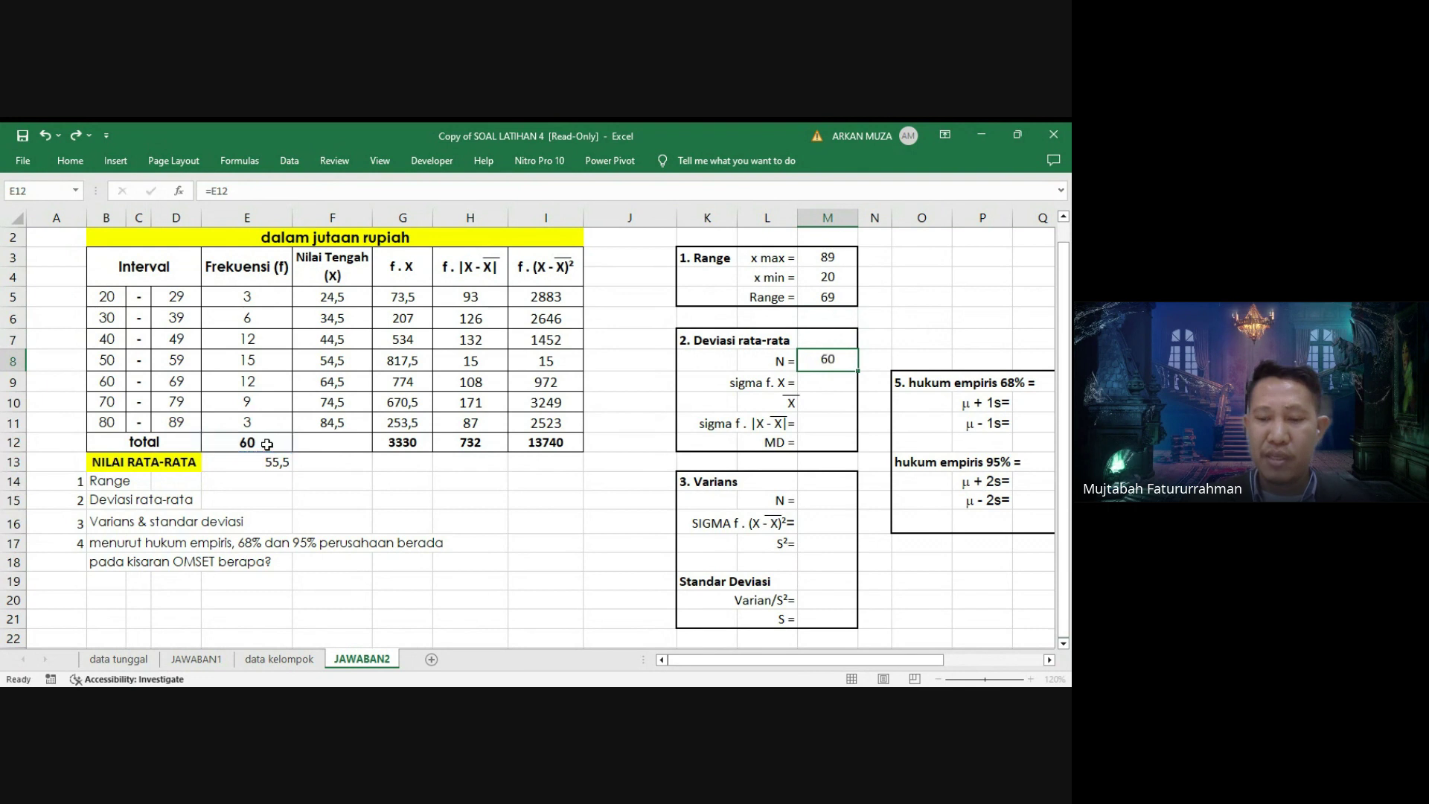
type("=")
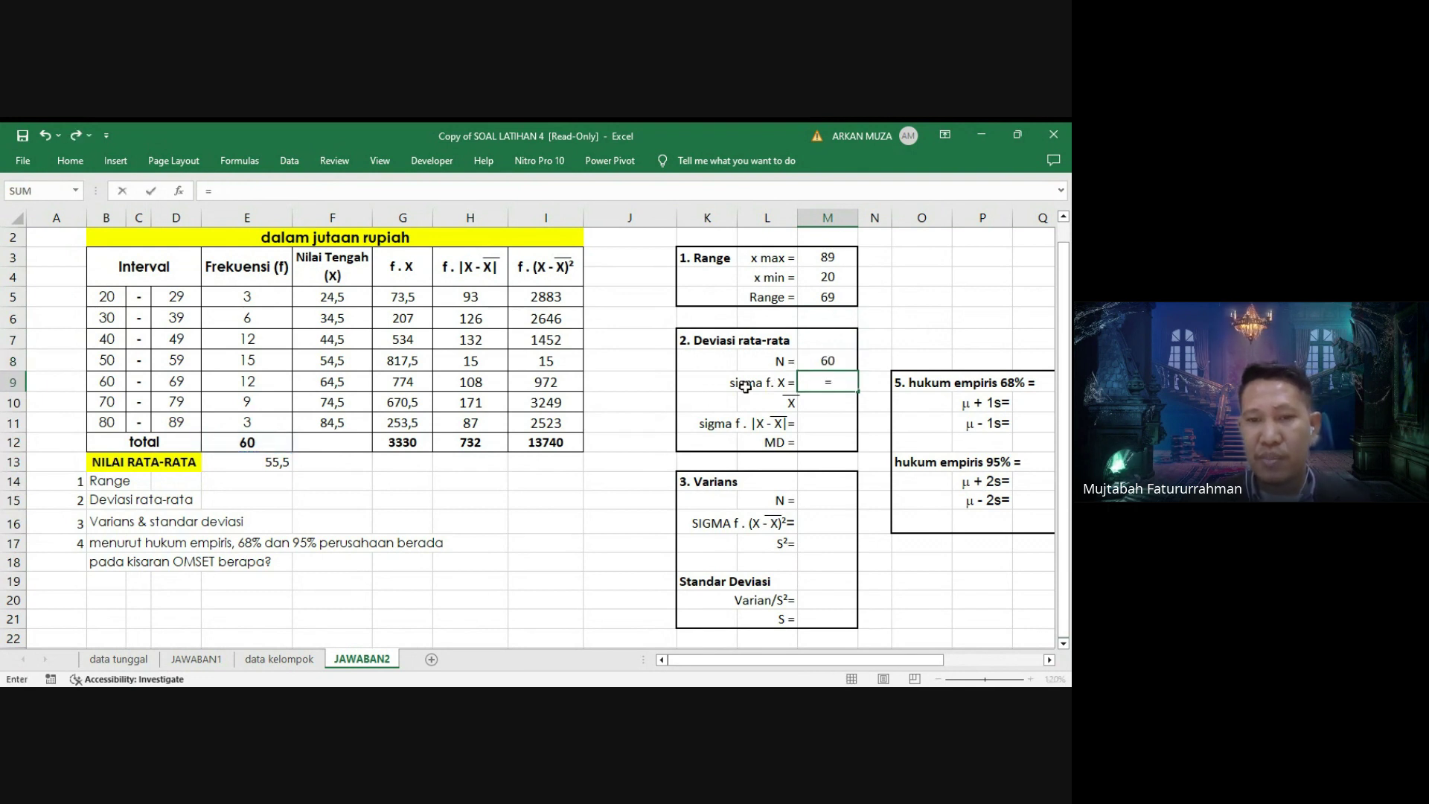
left_click(401, 447)
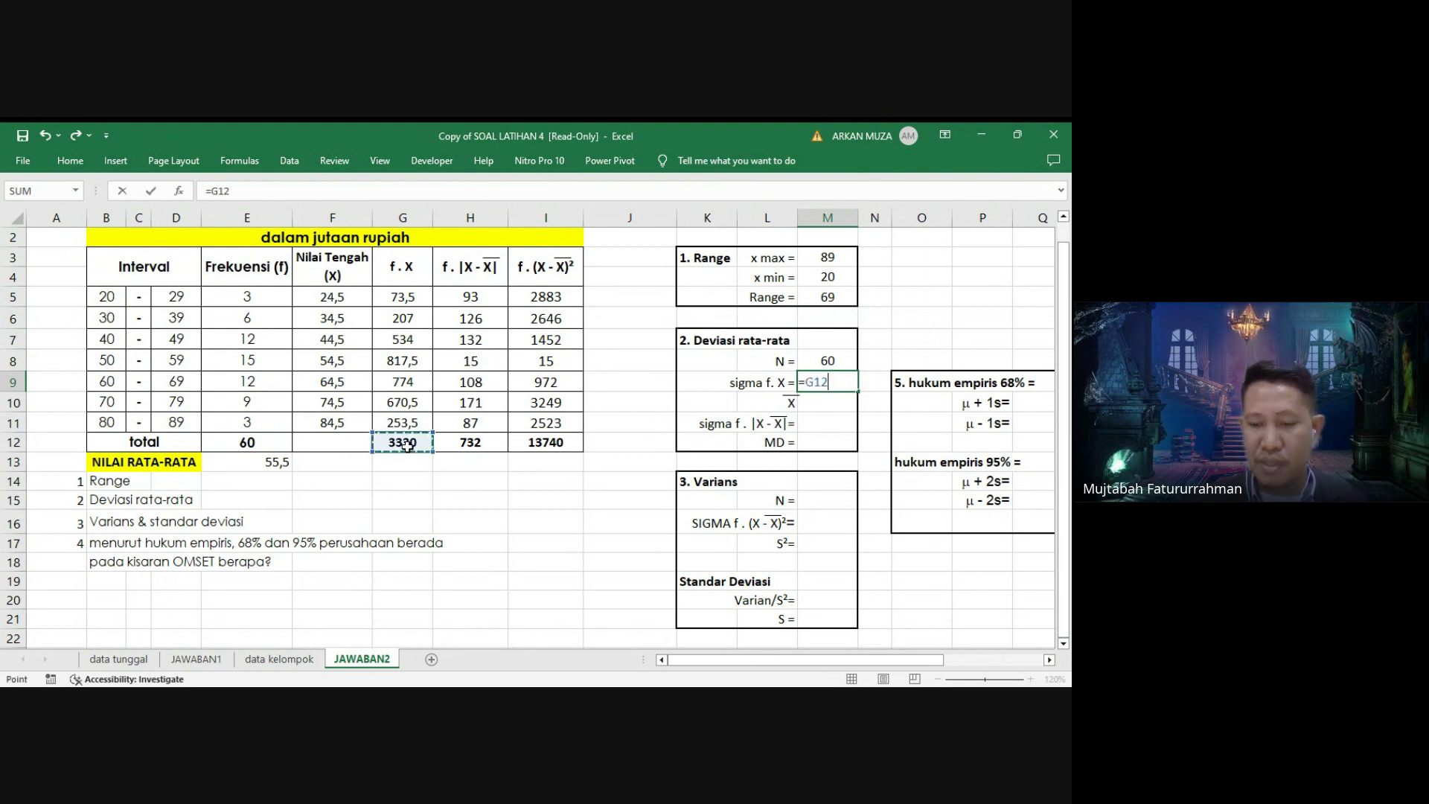
key("Return")
Link the mean in M10 to =E13 and sigma f . |X - X̄| in M11 to =H12.
type("=")
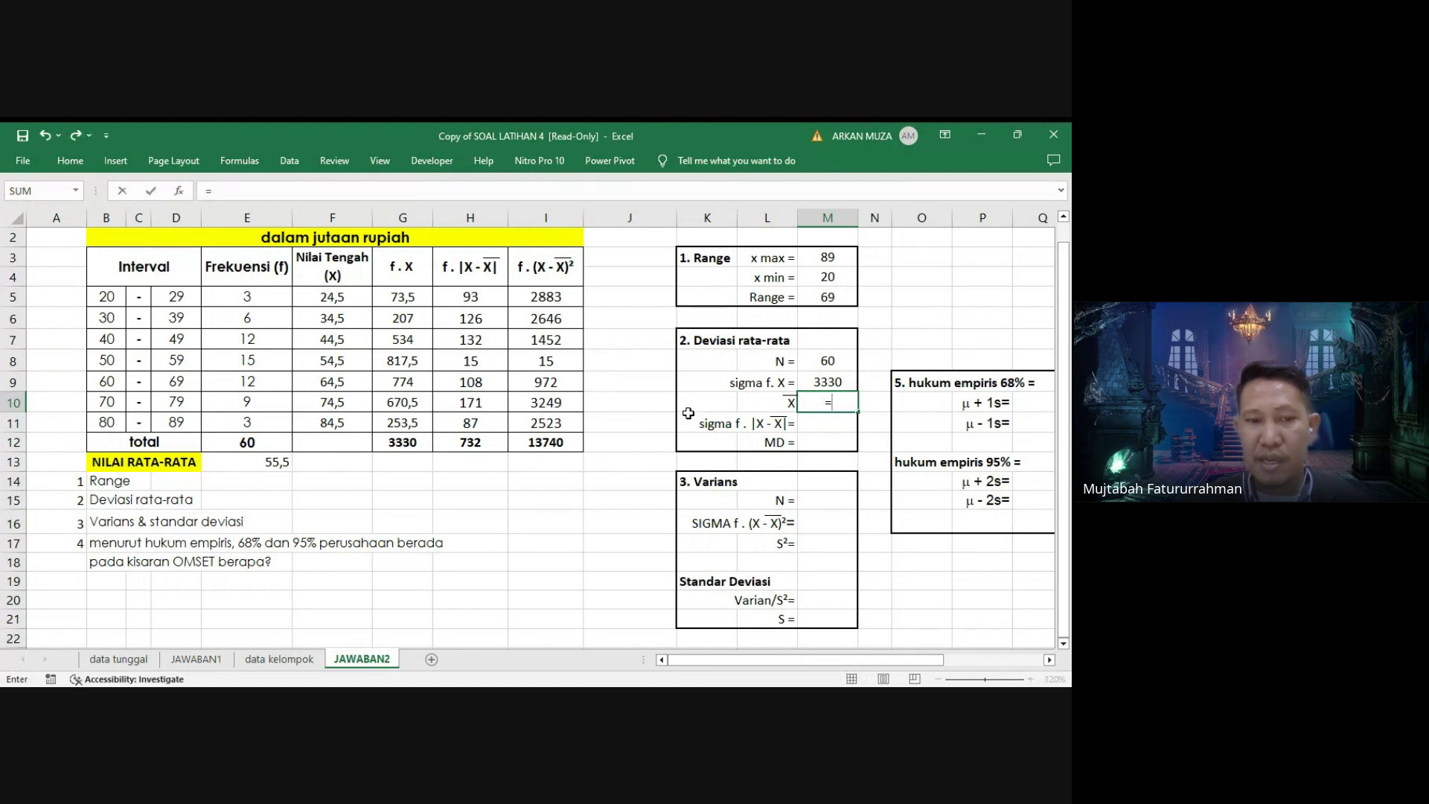
left_click(284, 464)
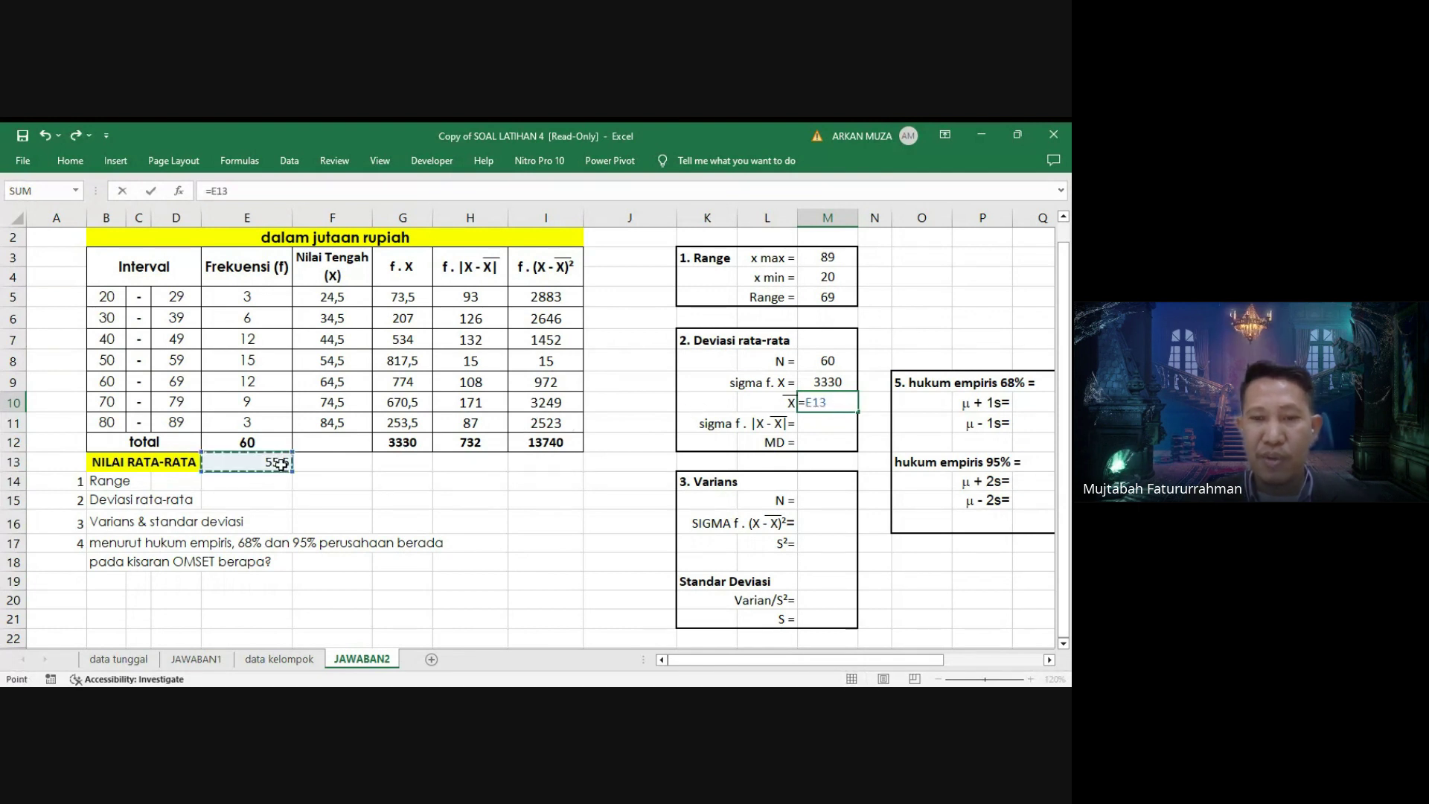
key("Return")
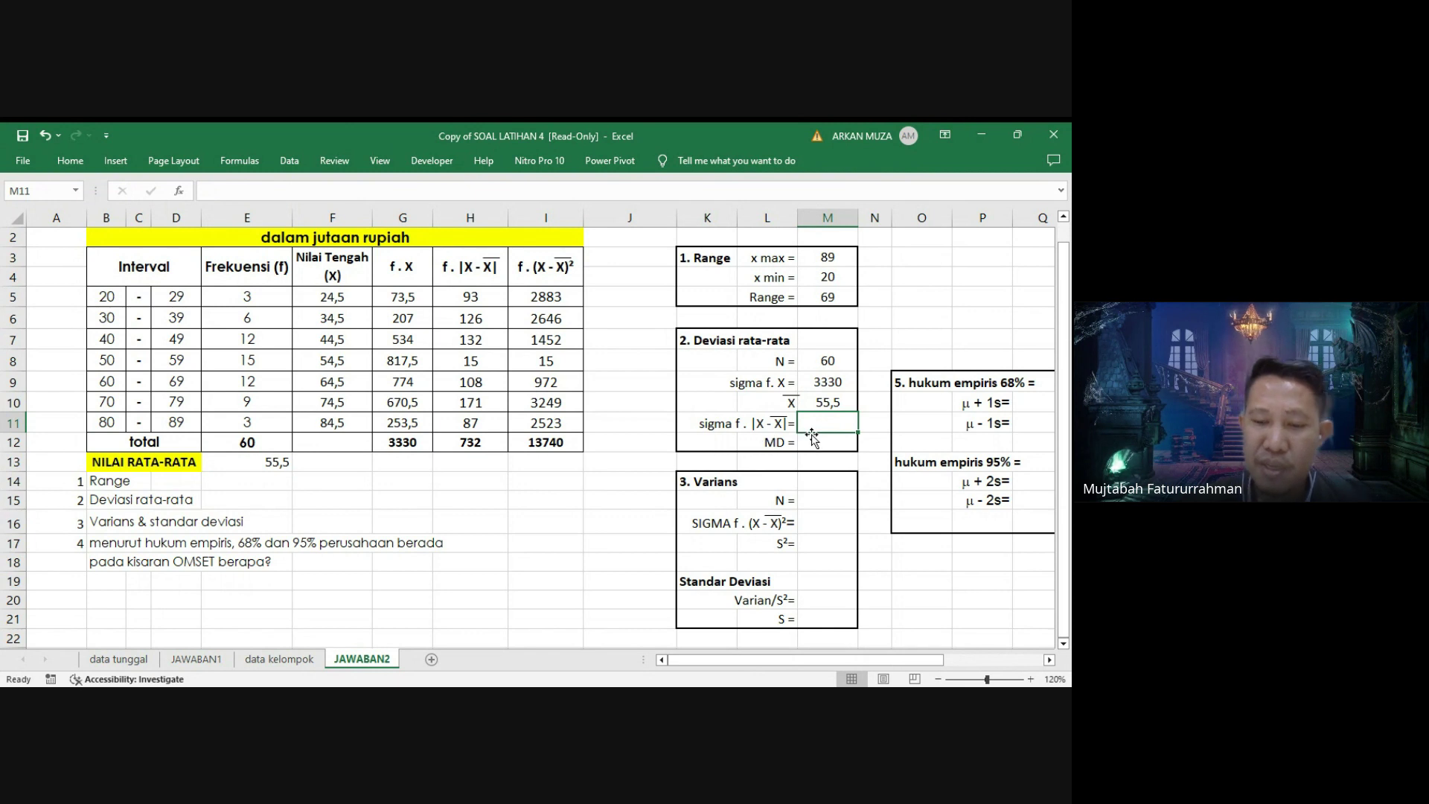
type("=")
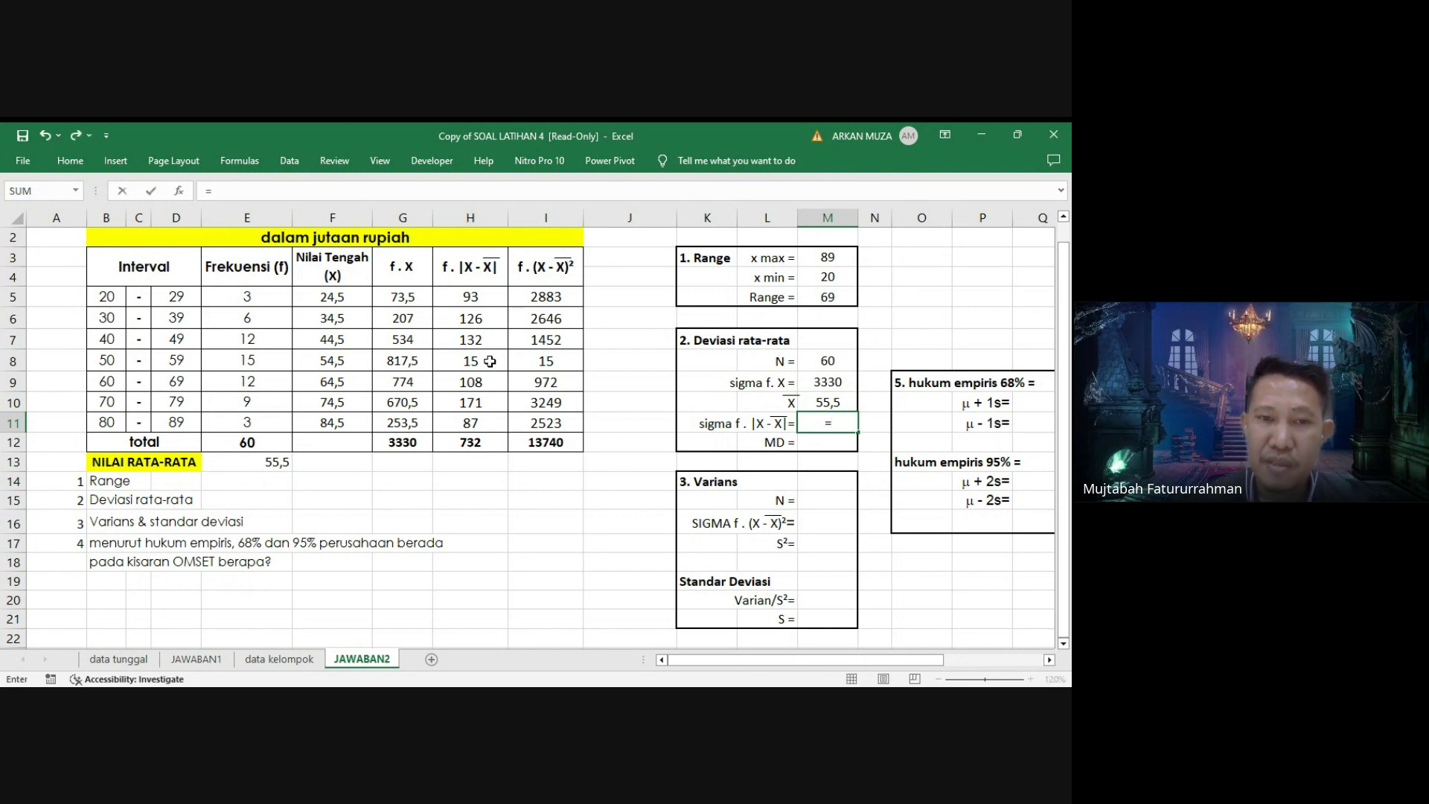
left_click(476, 445)
key("Return")
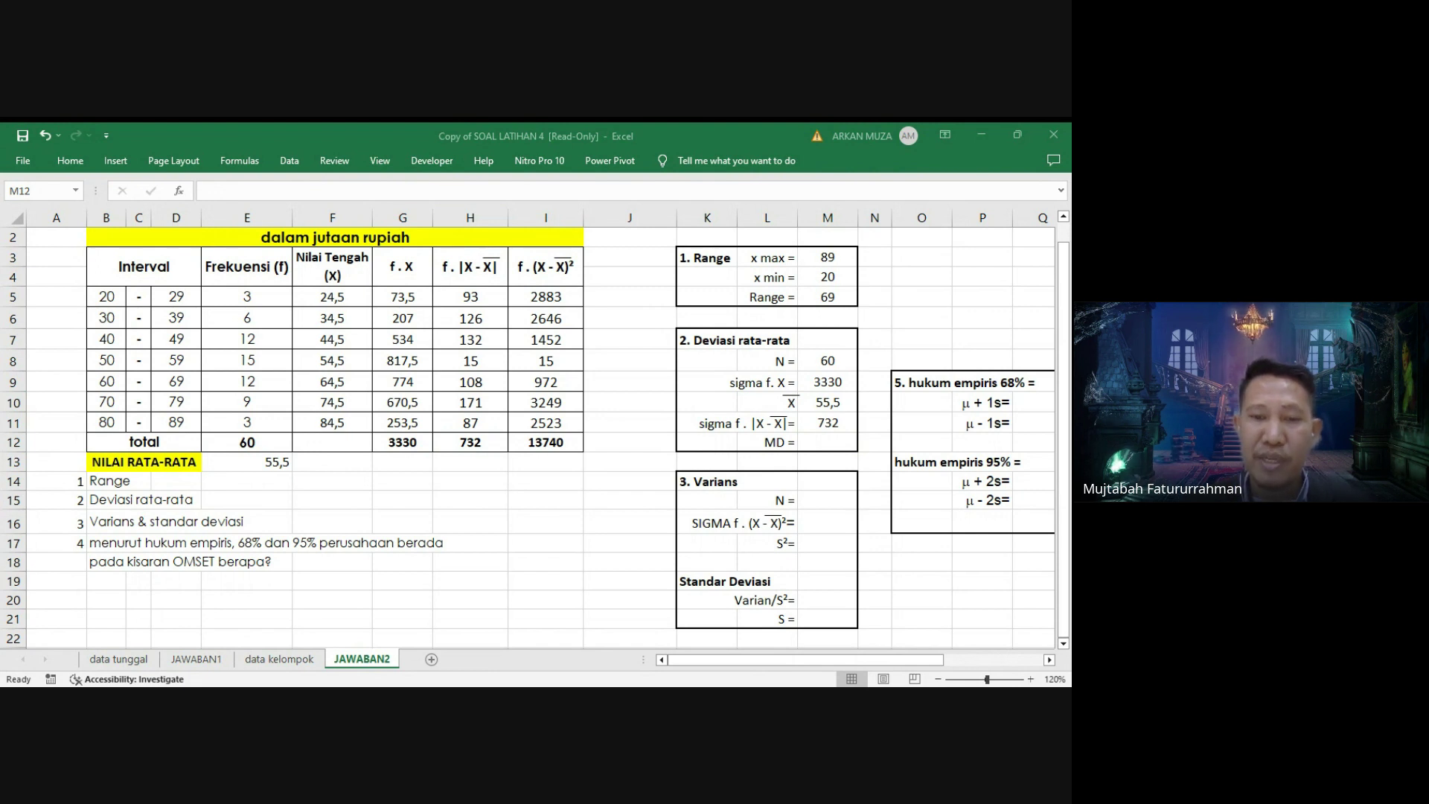
Calculate the mean deviation MD in M12 with =M11/M8.
left_click(828, 442)
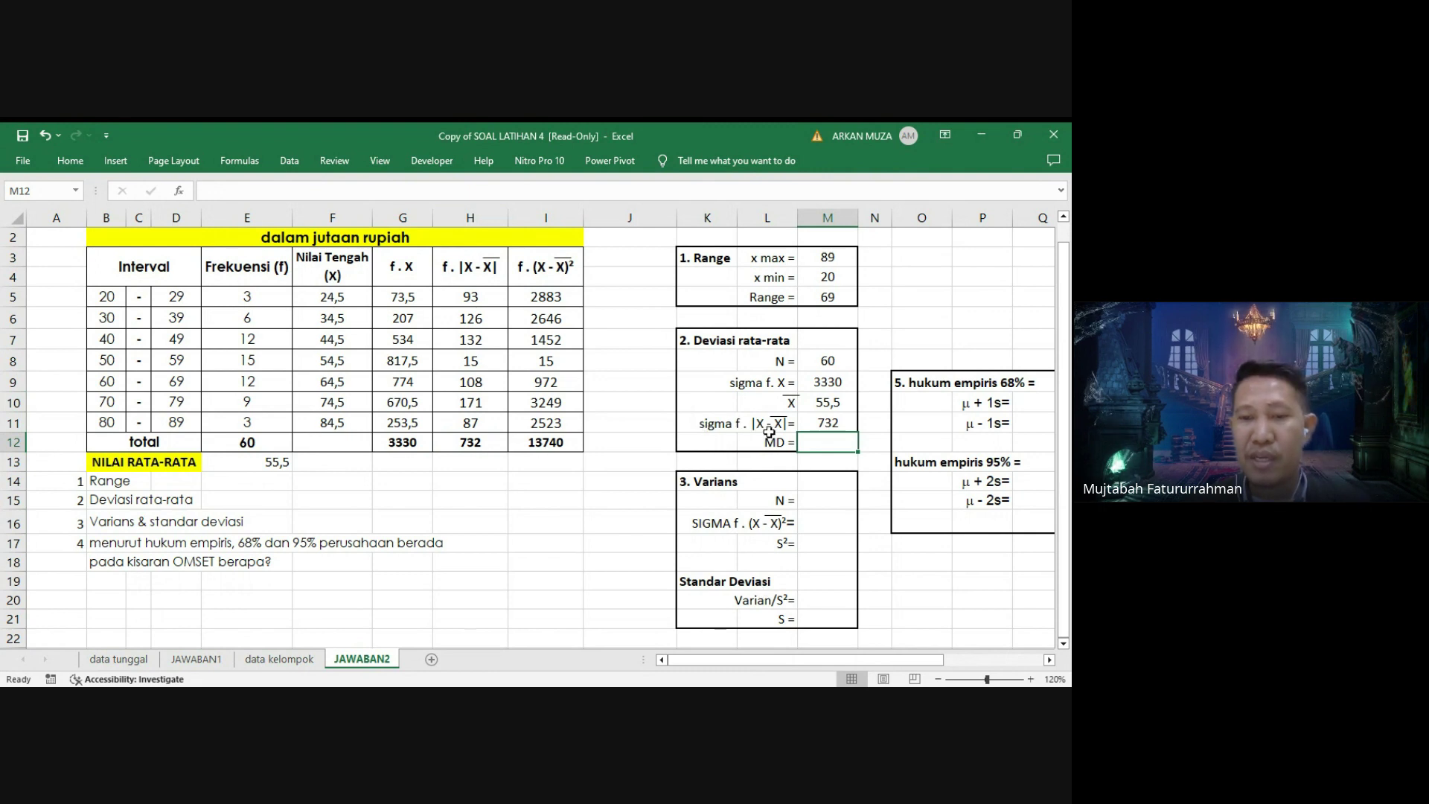
type("=")
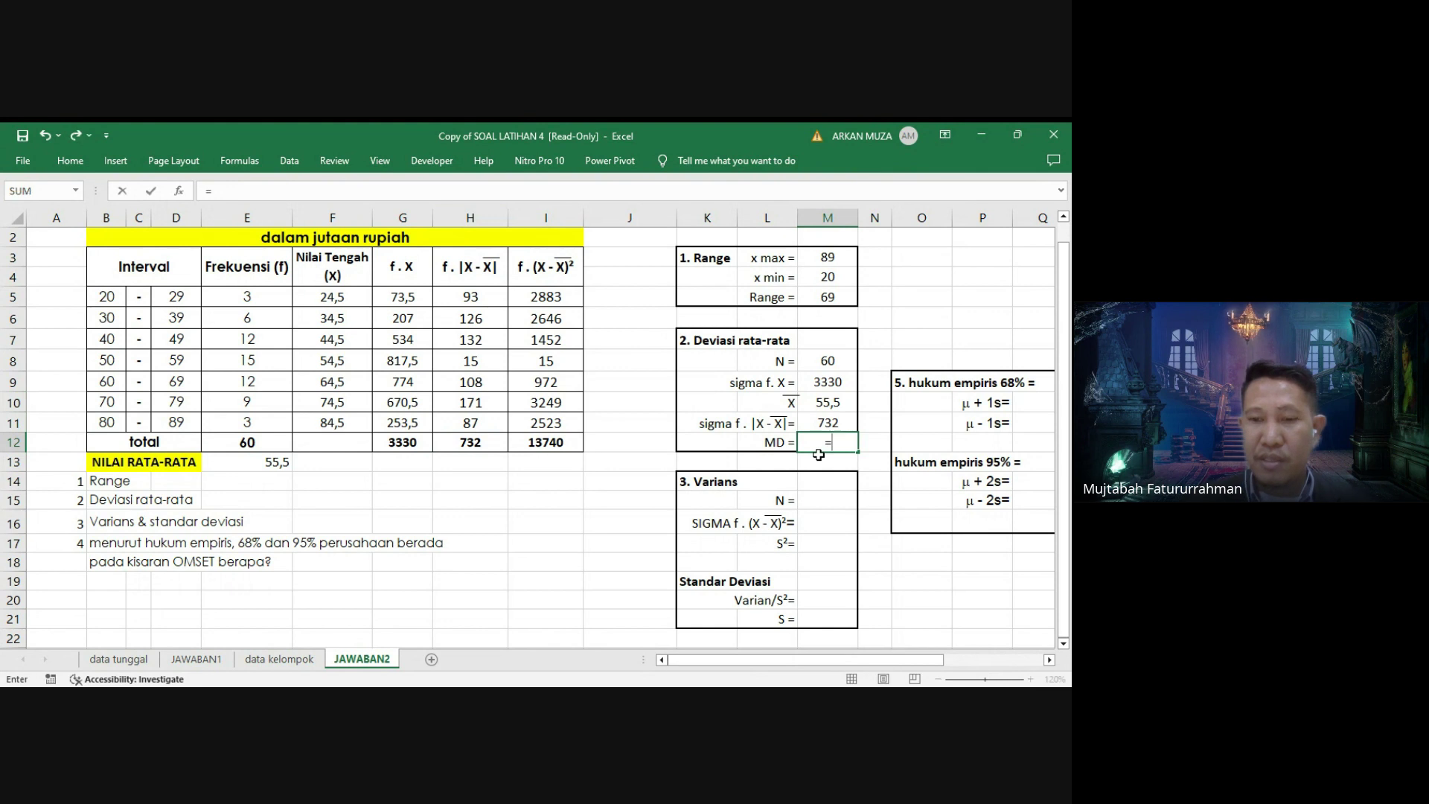
left_click(815, 424)
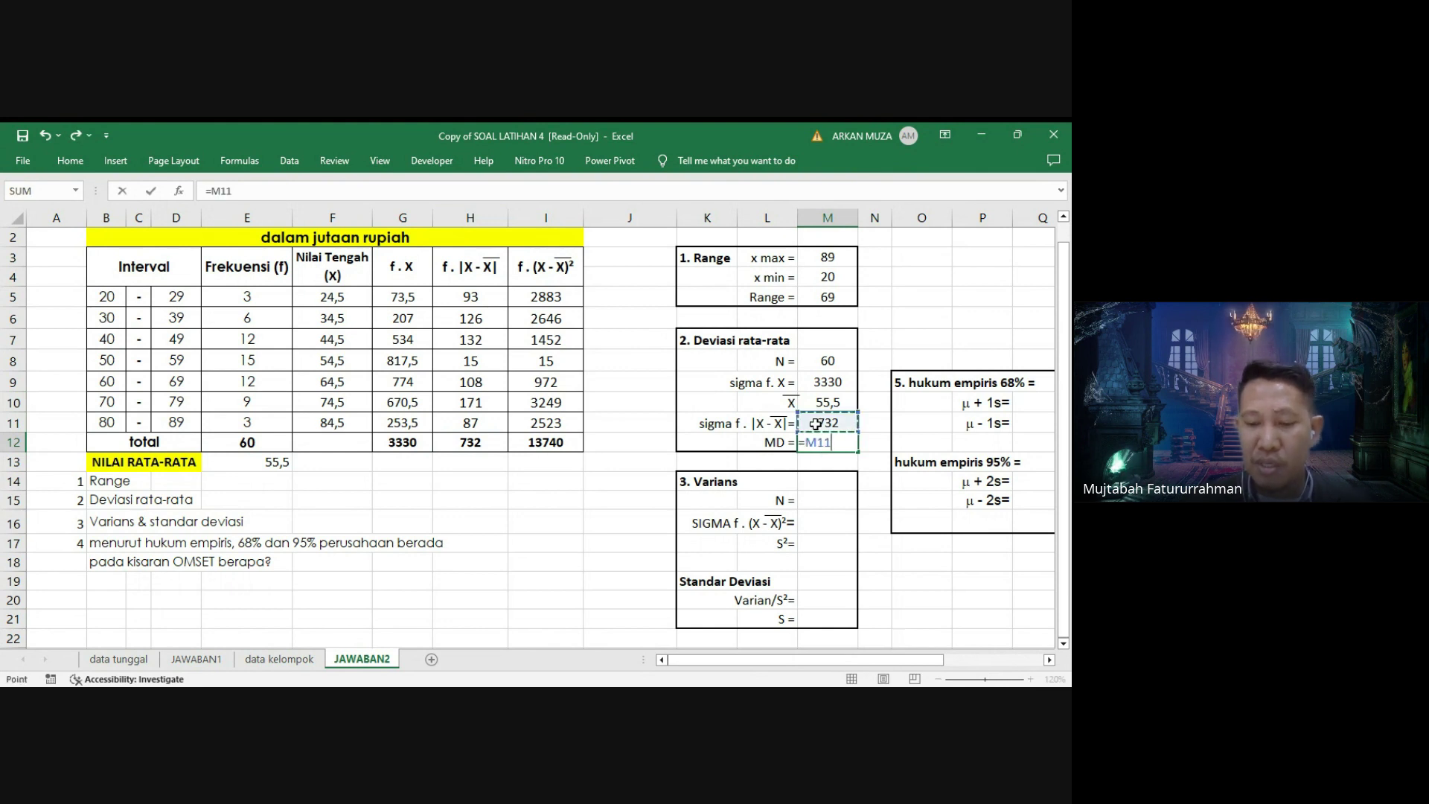
type("/")
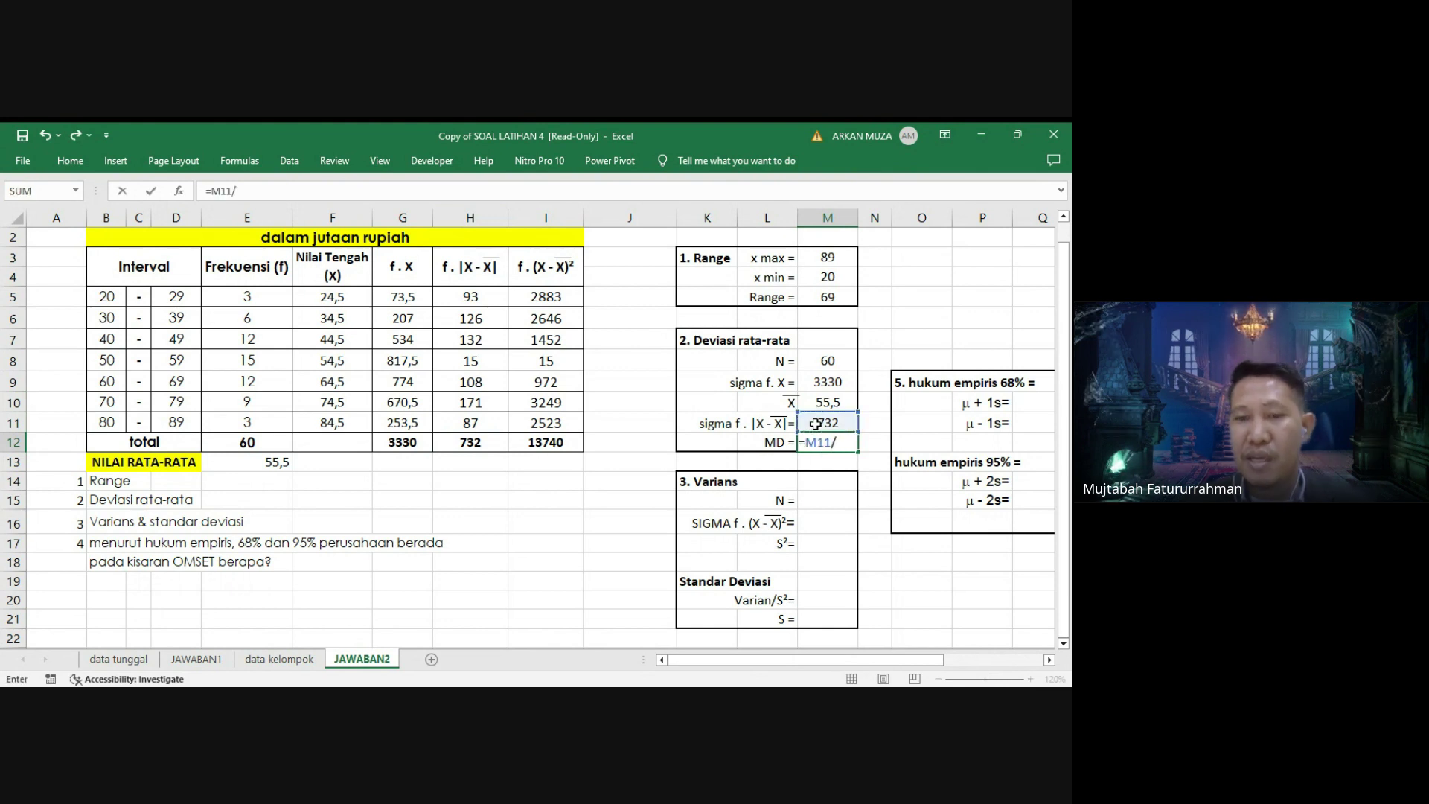
left_click(827, 361)
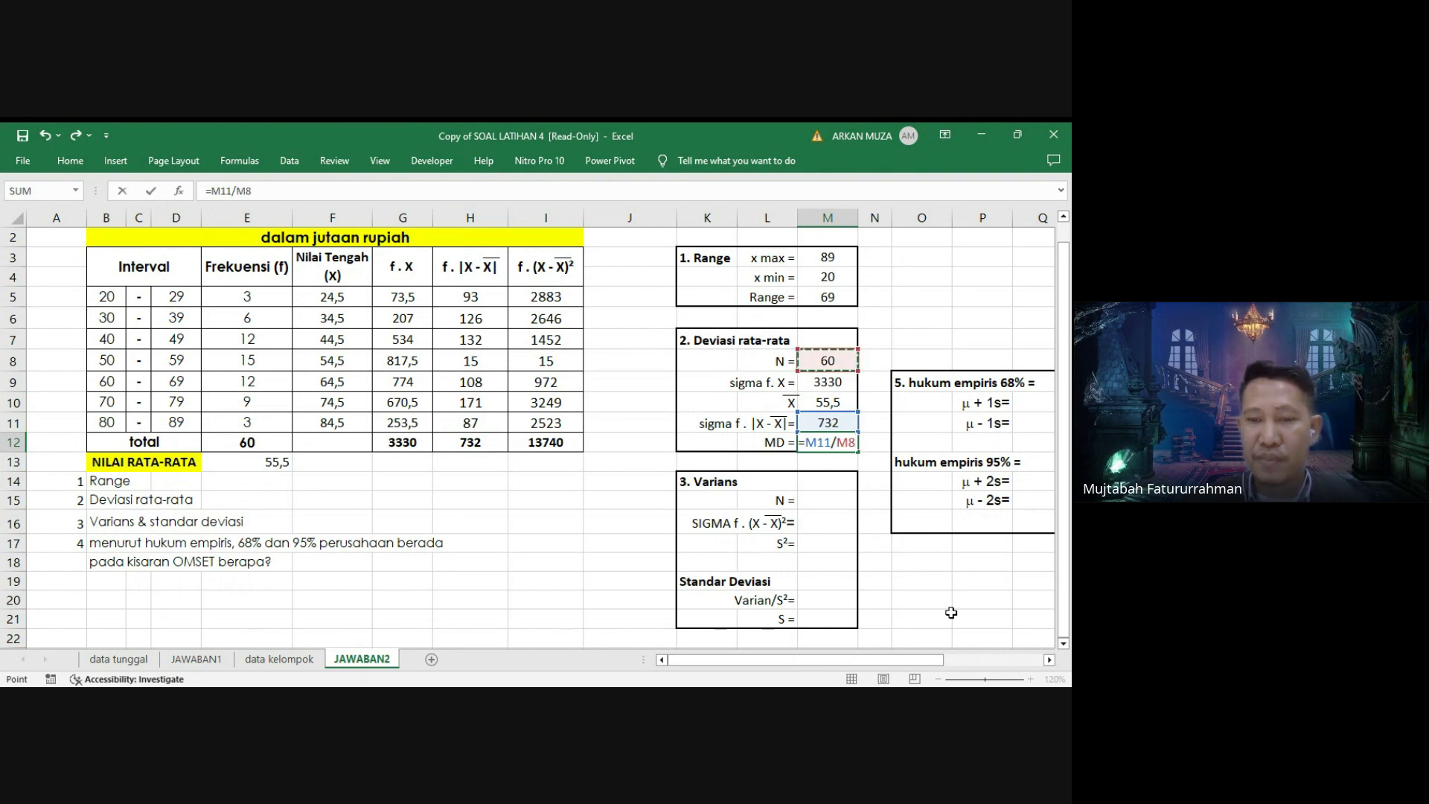
key("Return")
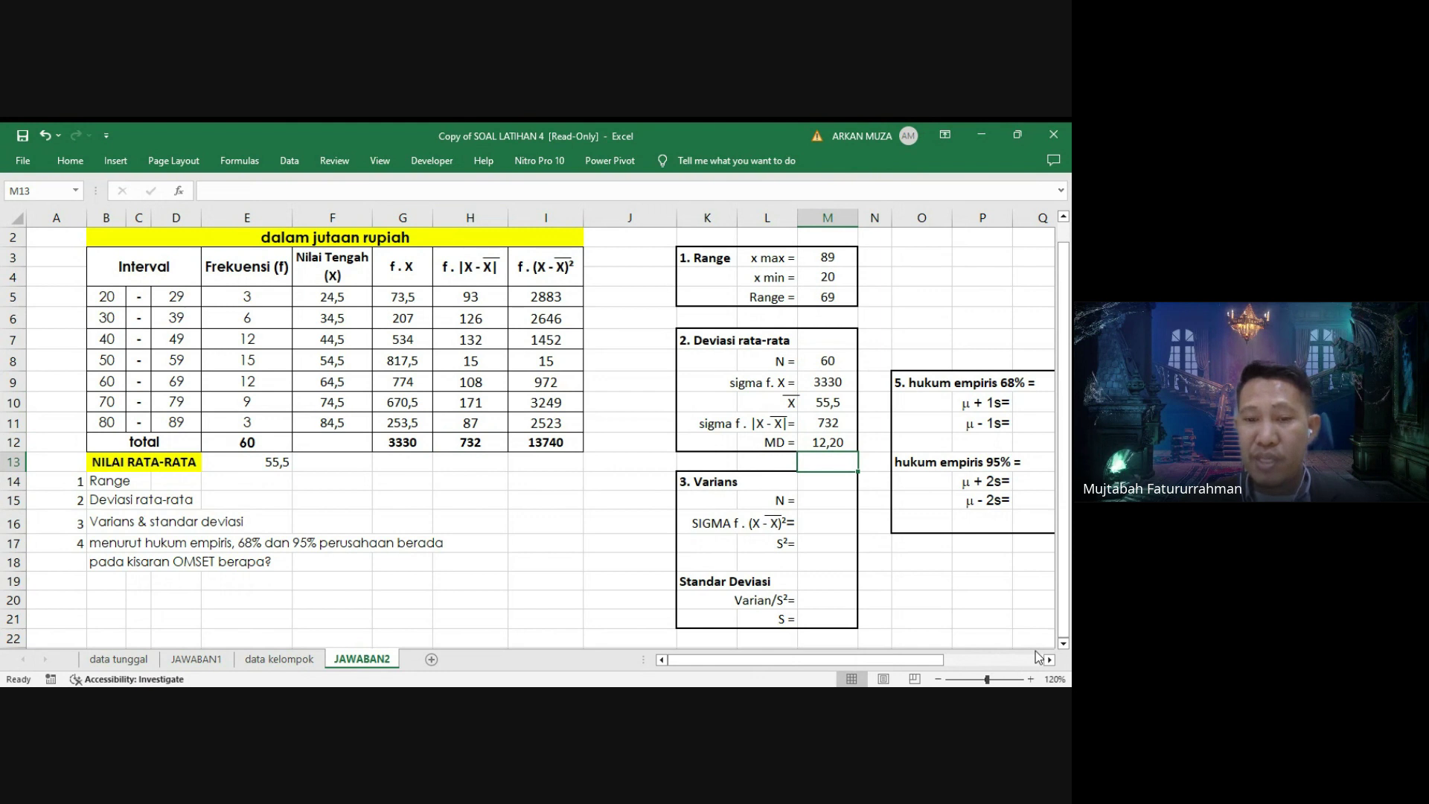
In the Varians block, link N in M15 to =E12 and SIGMA f . (X - X̄)² in M16 to =I12.
left_click(821, 502)
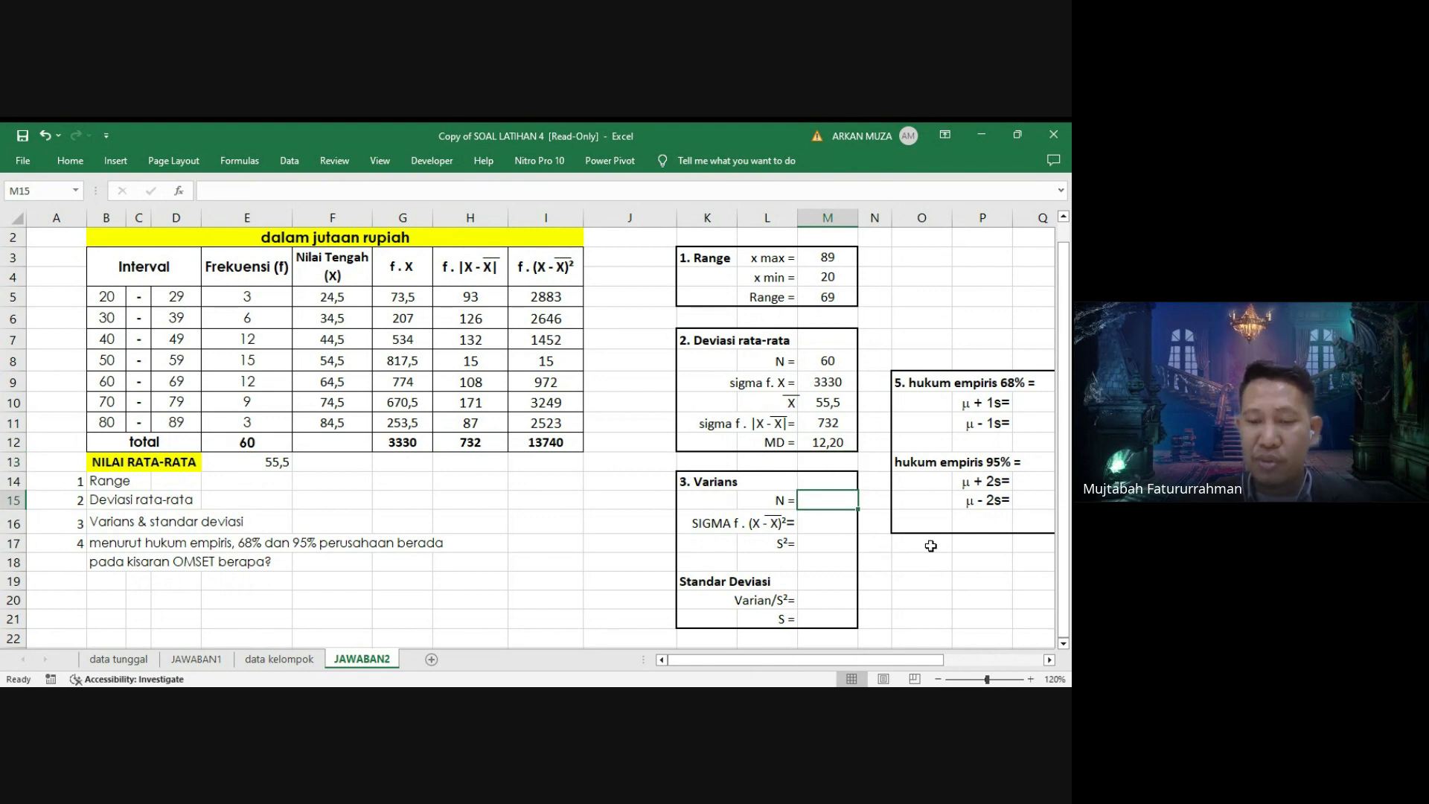
type("=")
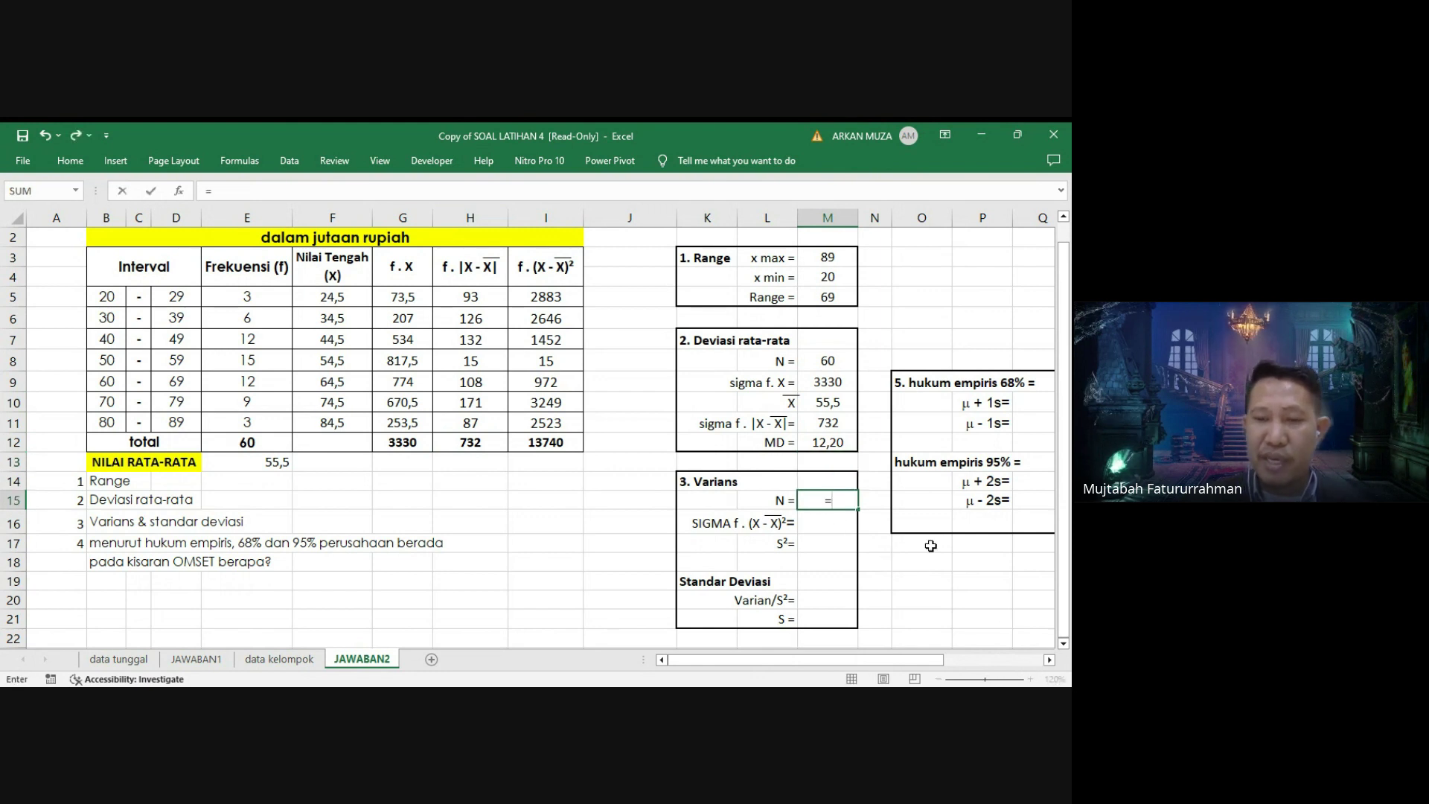
left_click(256, 444)
key("Return")
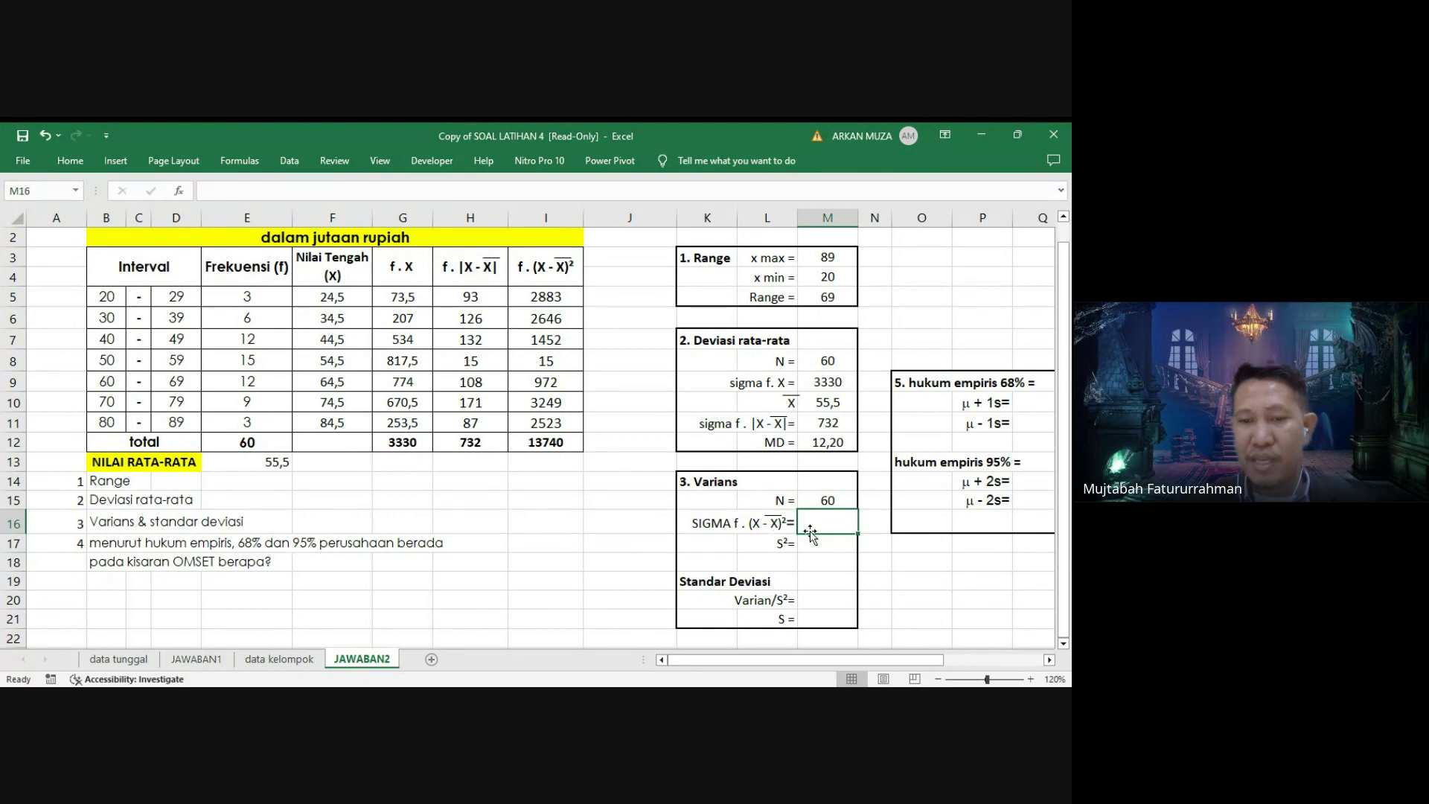
left_click(549, 215)
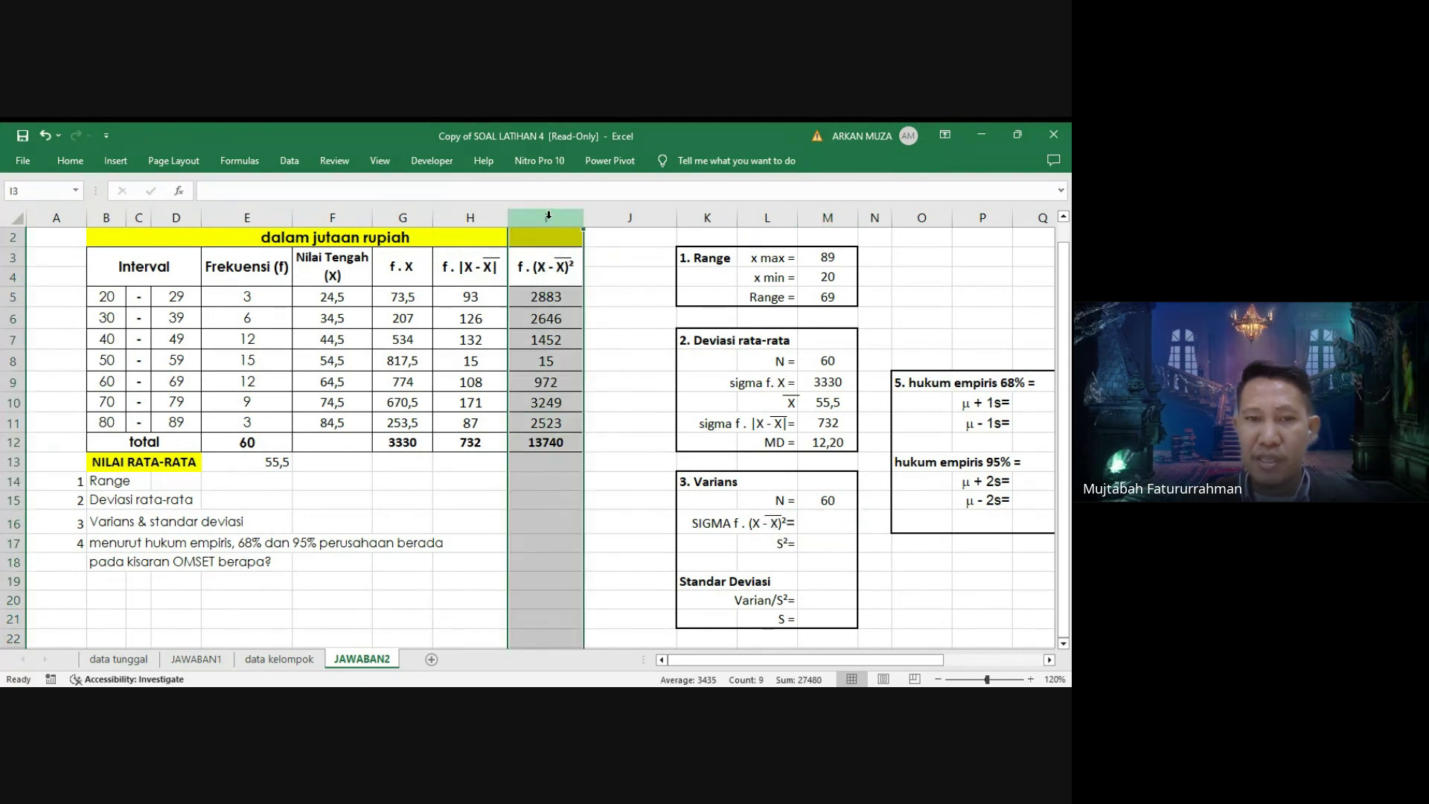
left_click(829, 523)
type("=")
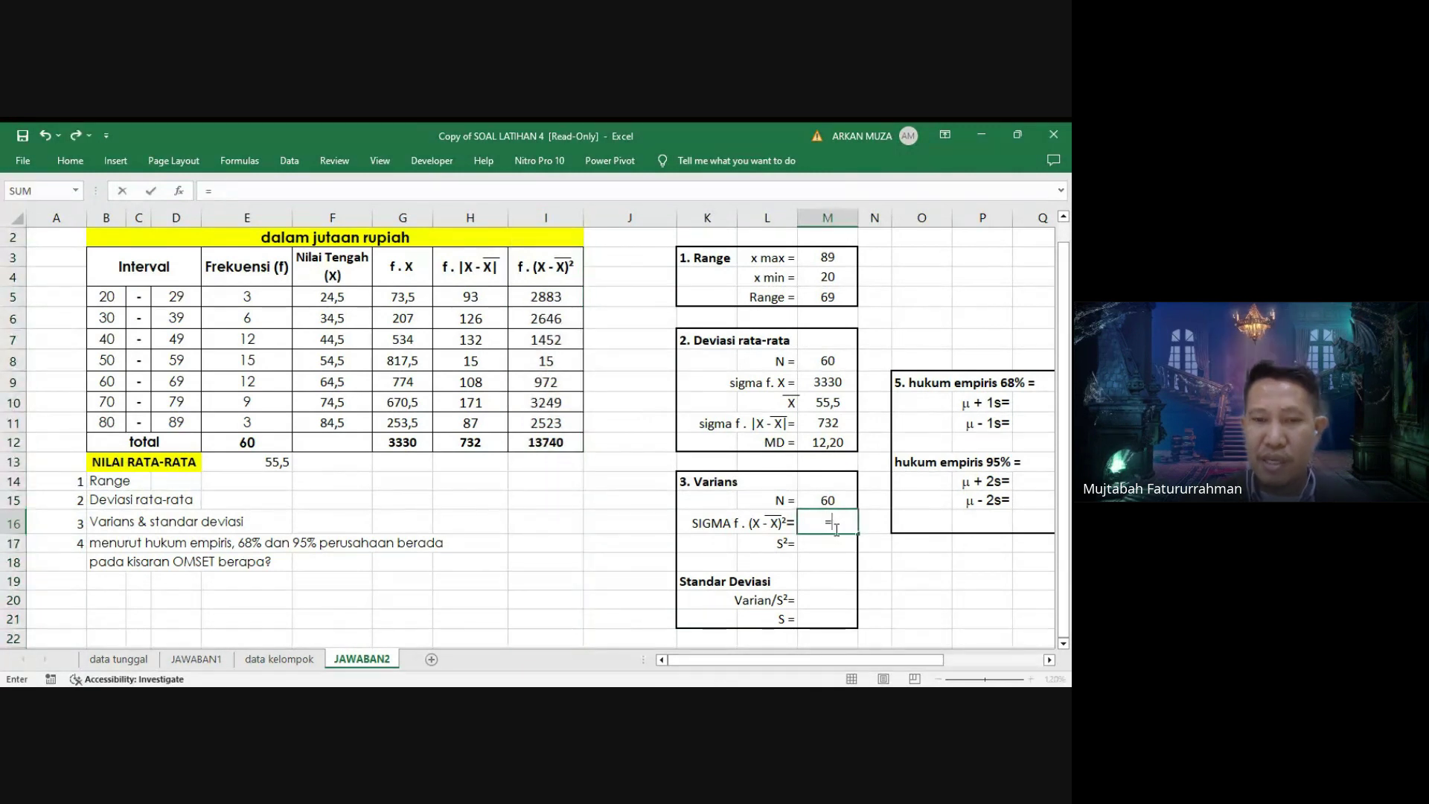
left_click(545, 442)
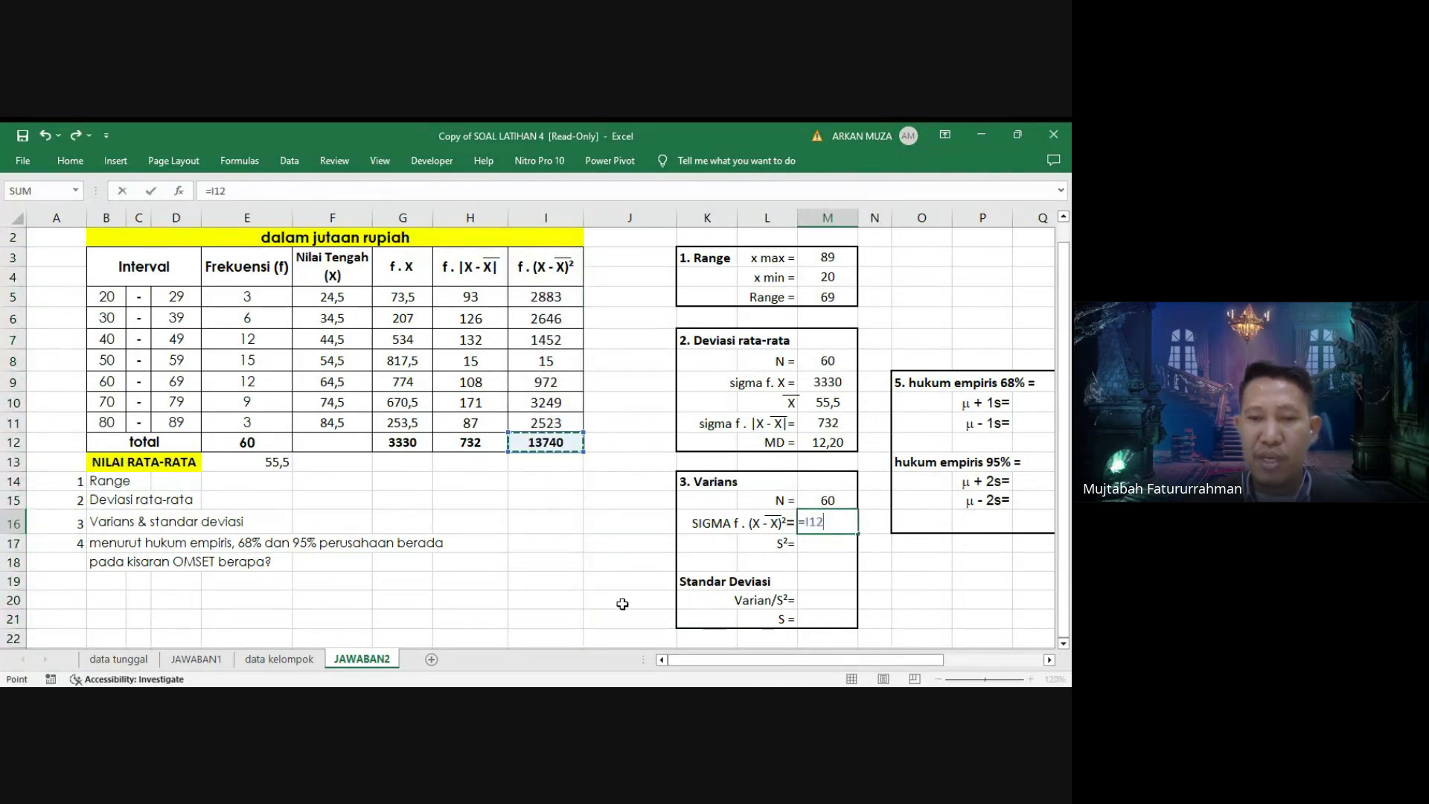
key("Return")
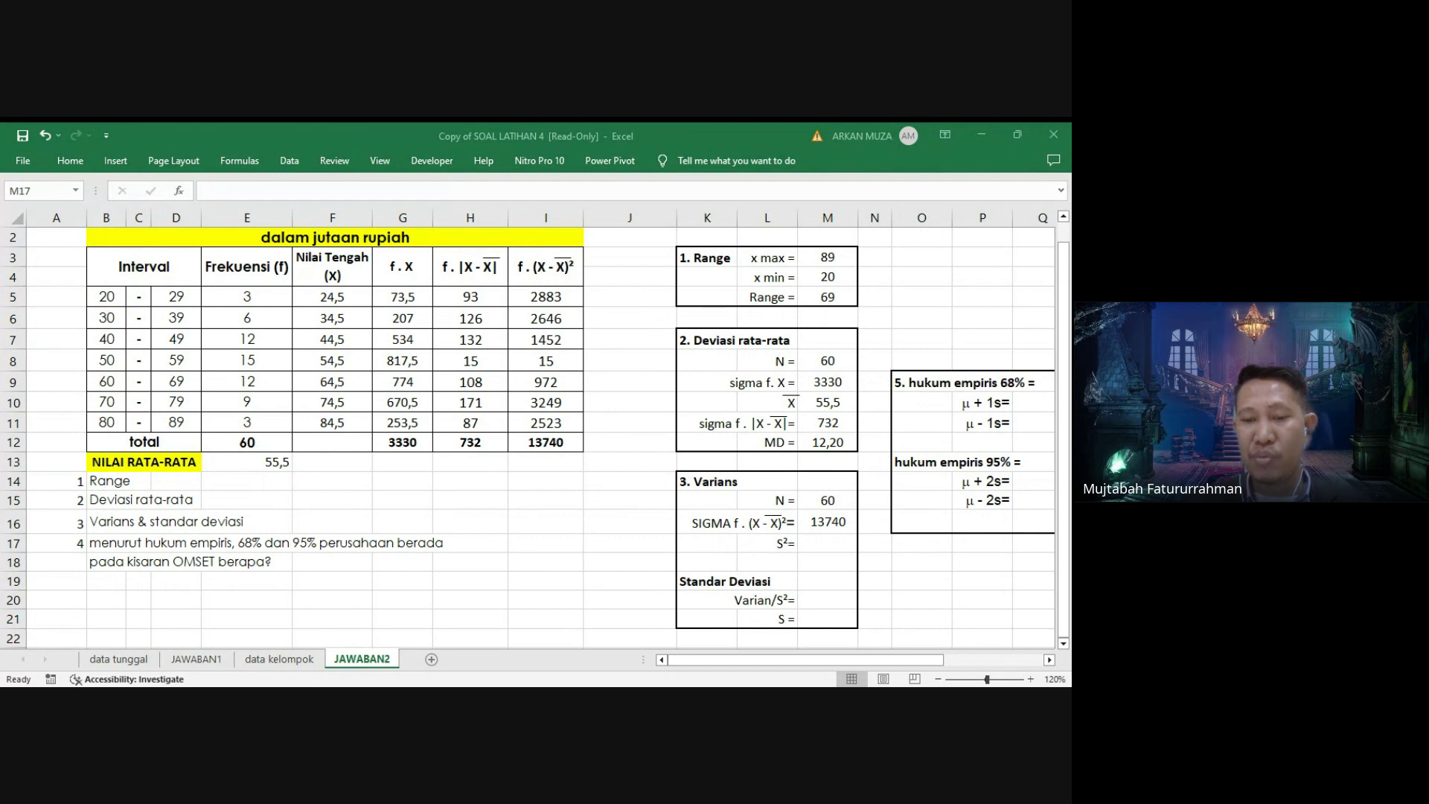
Calculate the variance S² in M17 of the Varians block with =M16/(M15-1).
type("=")
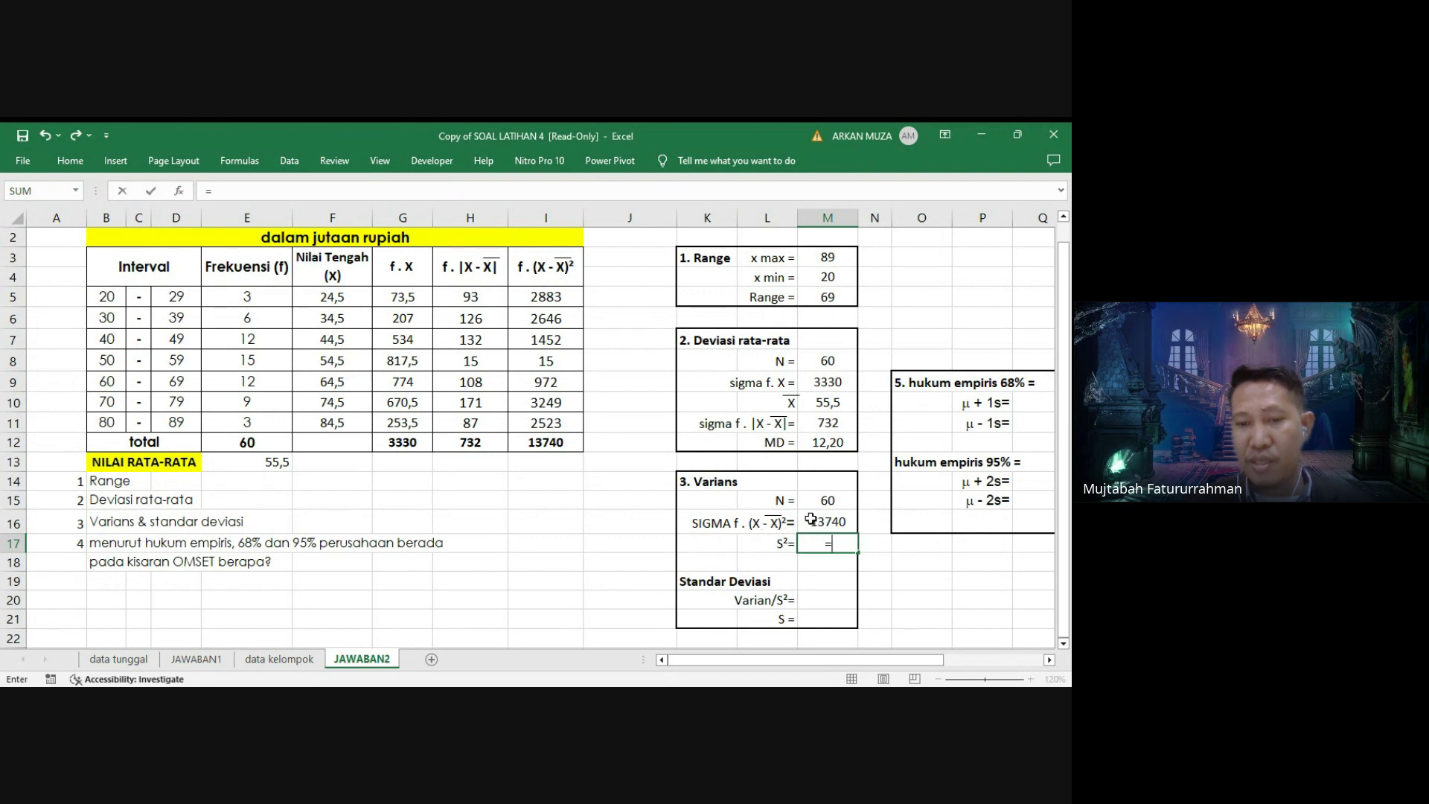
left_click(813, 520)
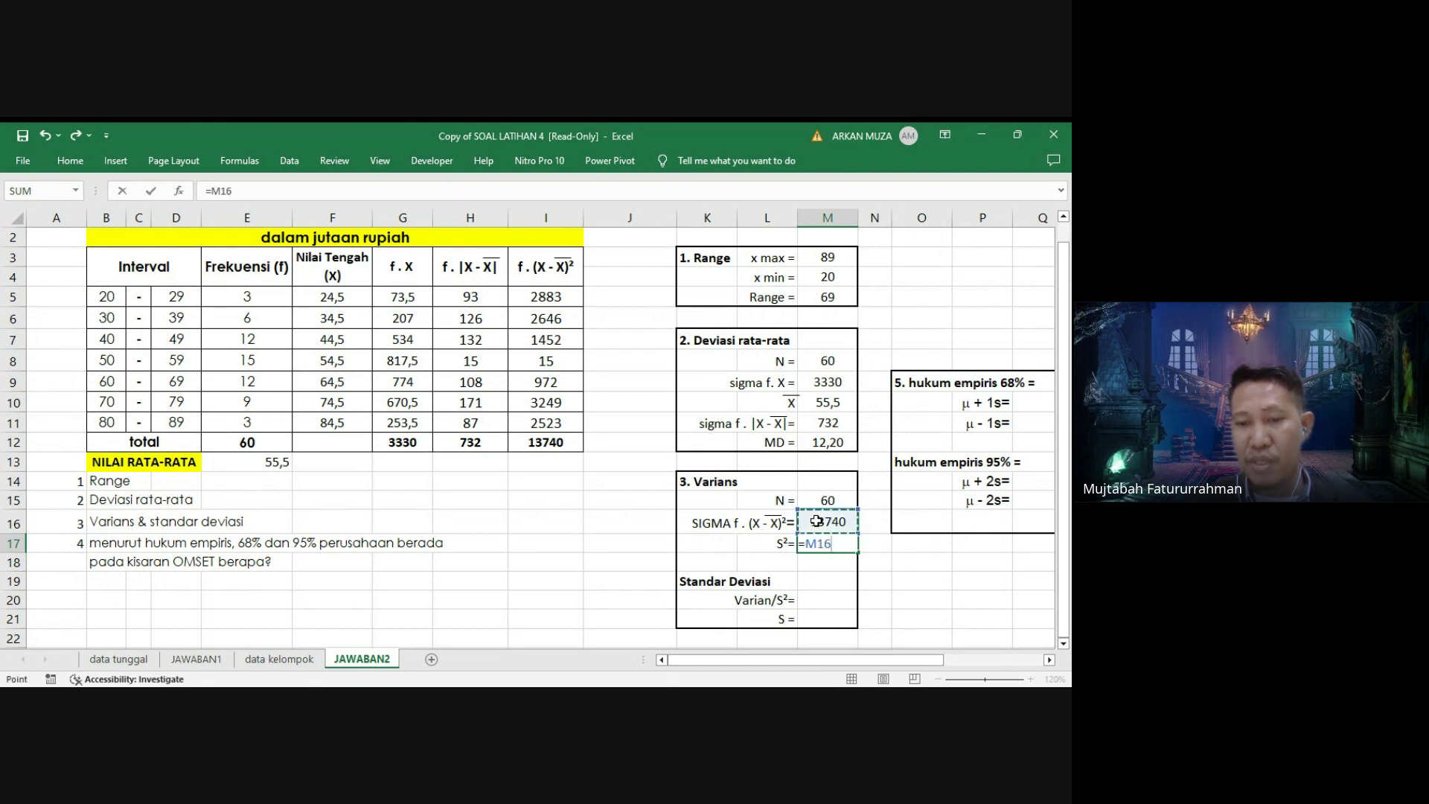
type("/(")
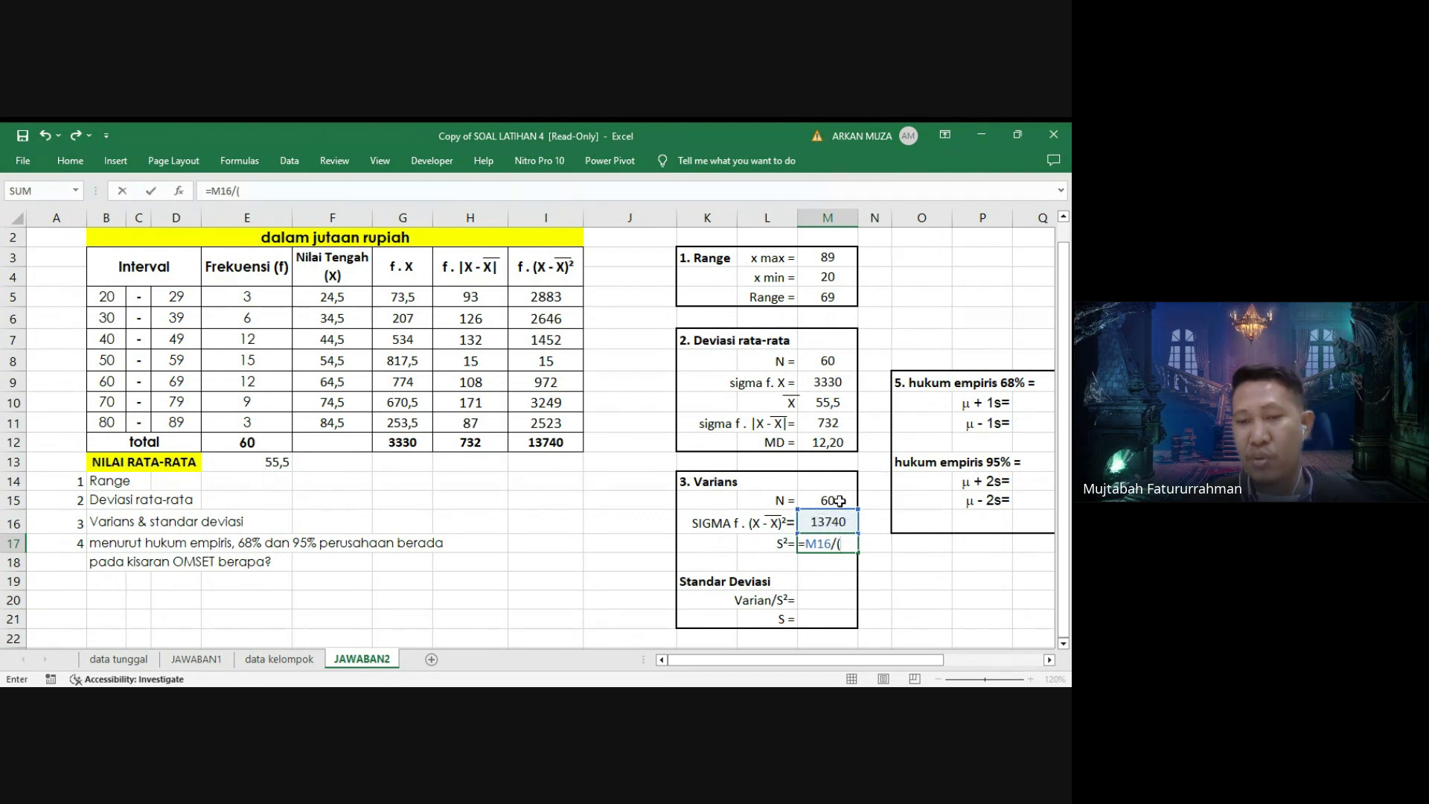
left_click(839, 500)
type("-")
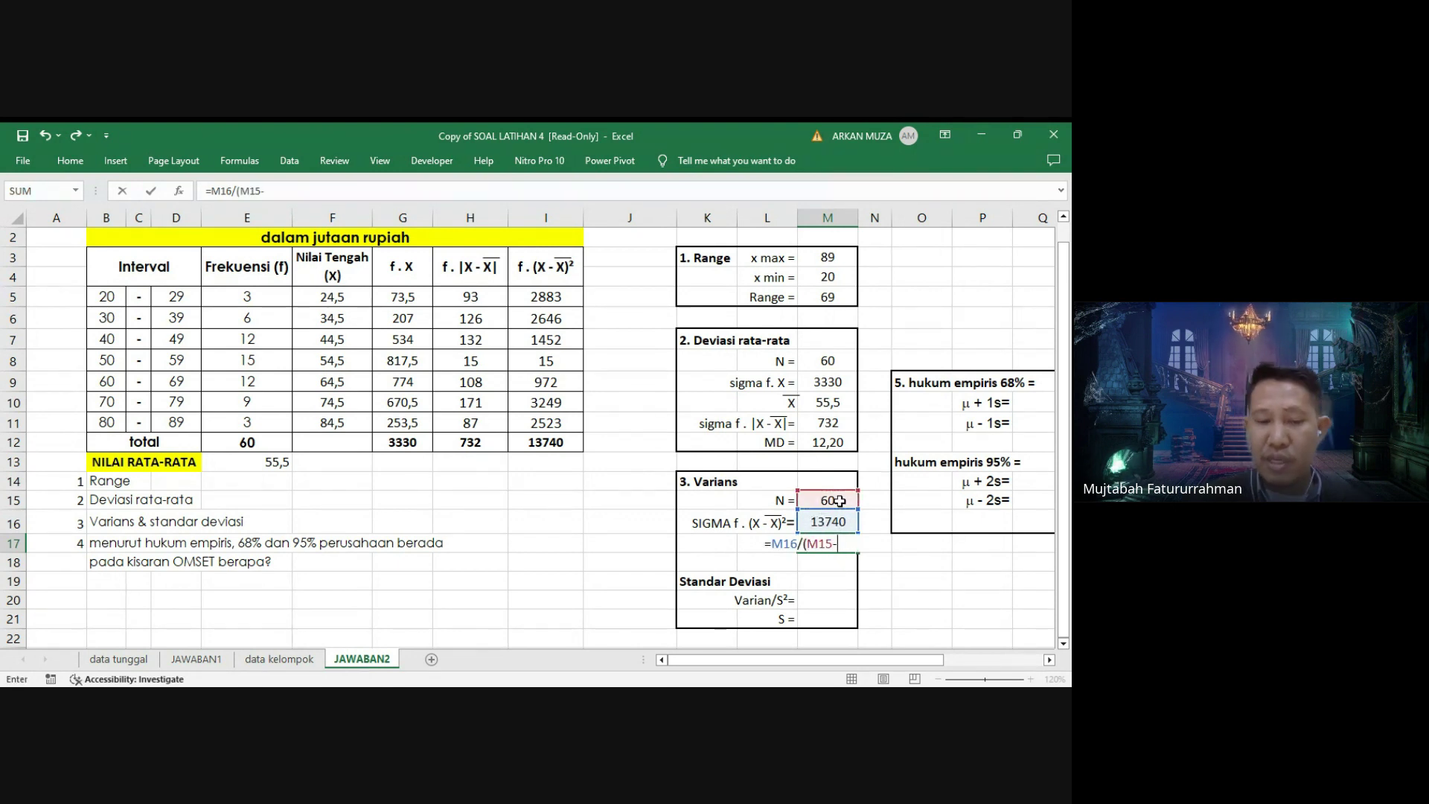
type("1)")
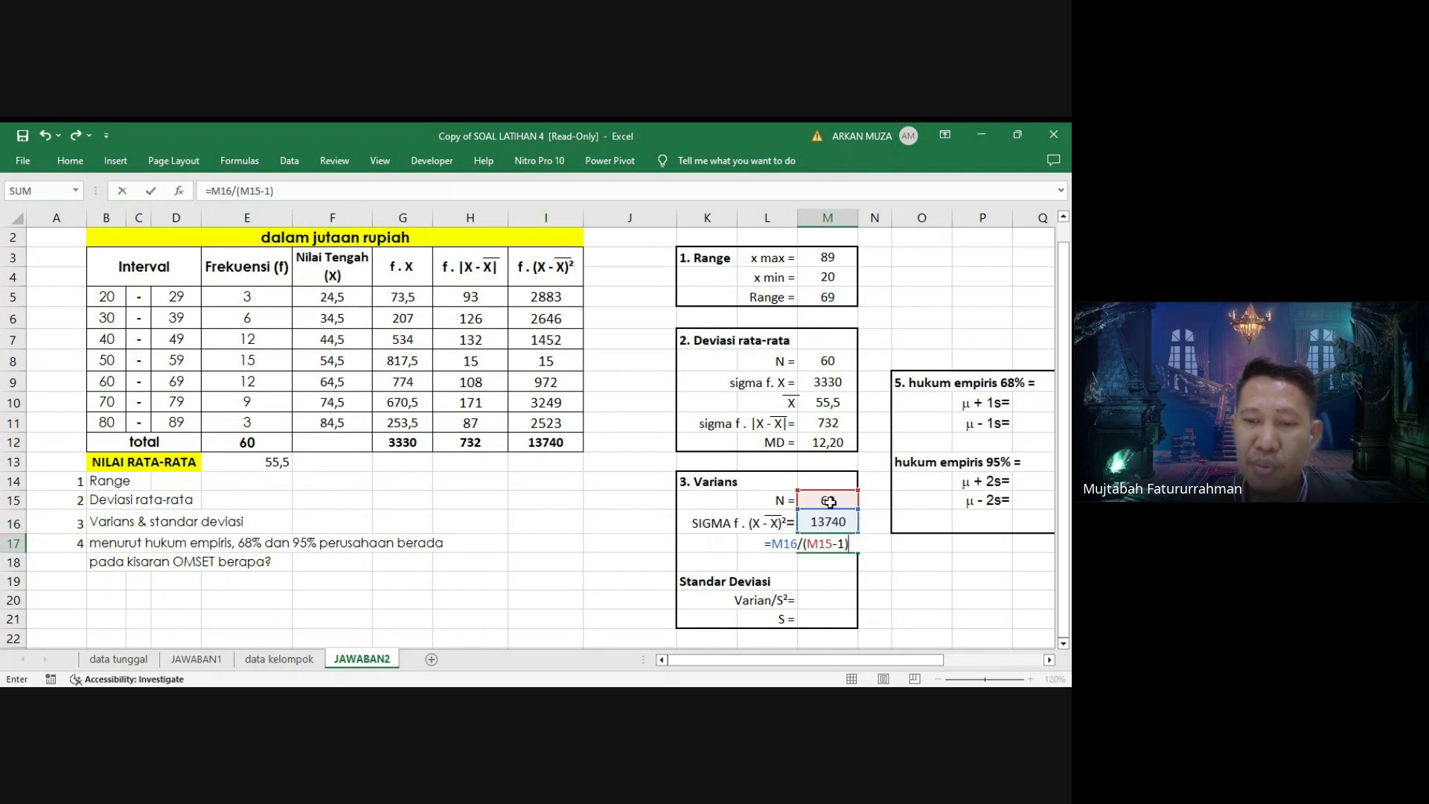
key("Return")
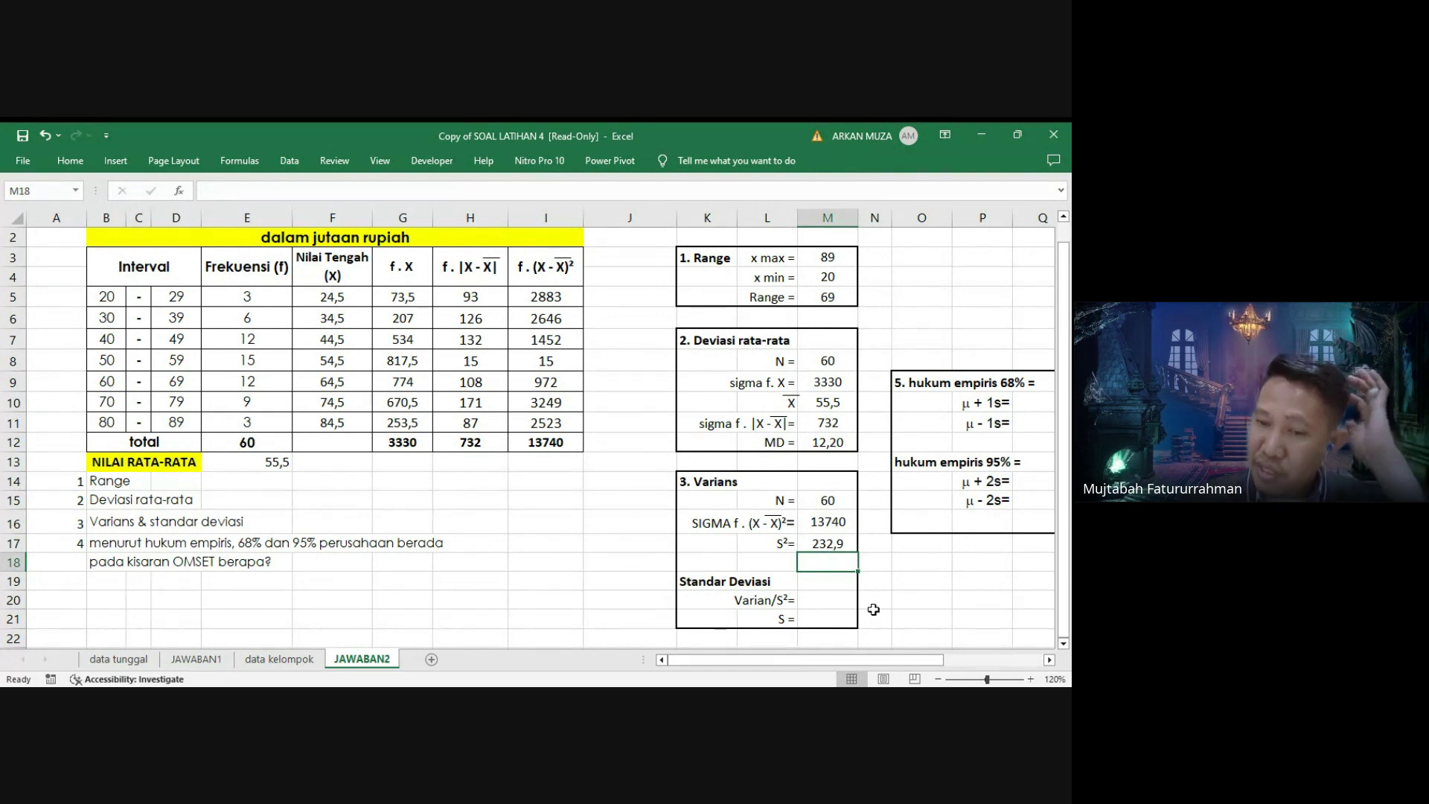
In the Standar Deviasi block, link the variance in M20 to =M17 and calculate S in M21 as the square root of M20.
left_click(840, 607)
type("=")
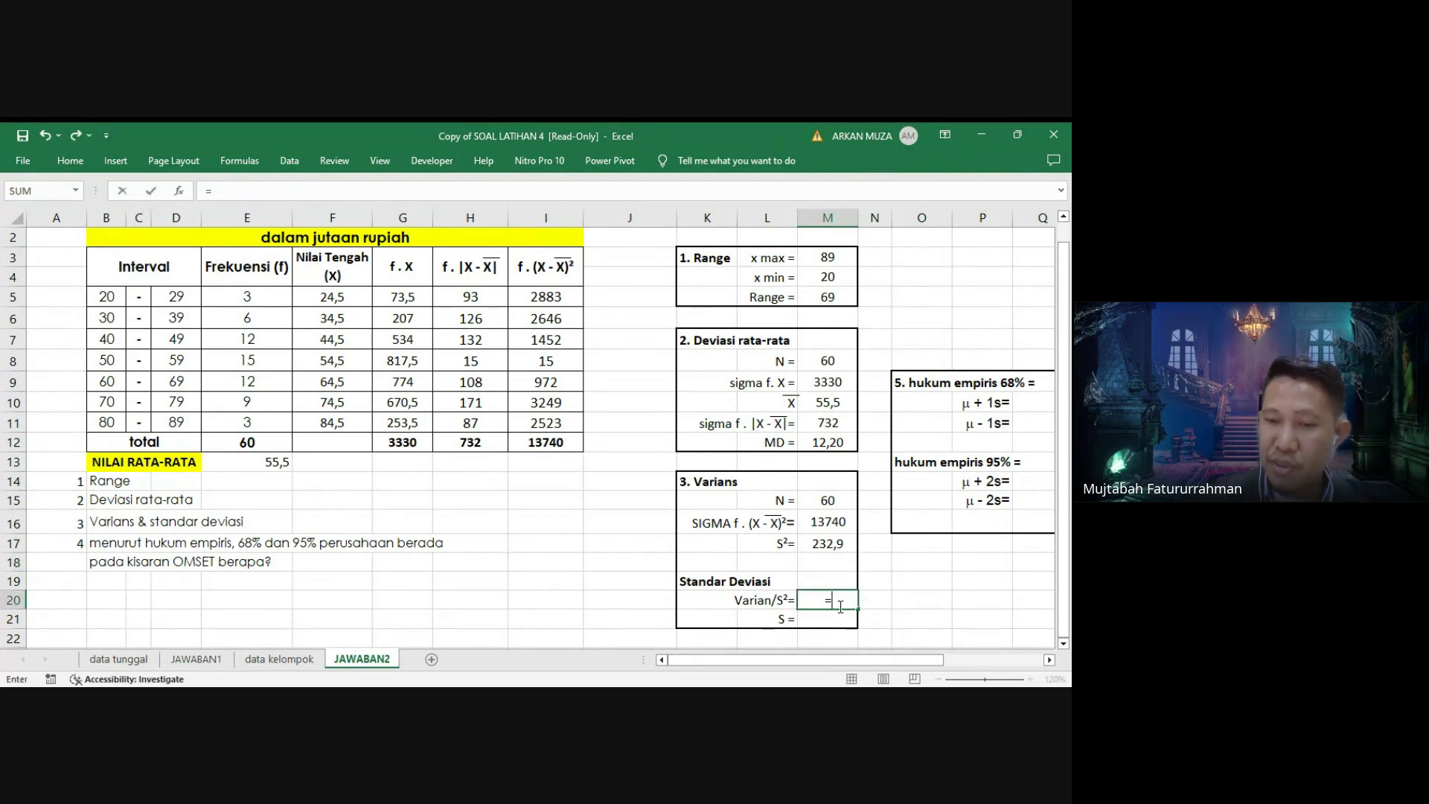
left_click(827, 543)
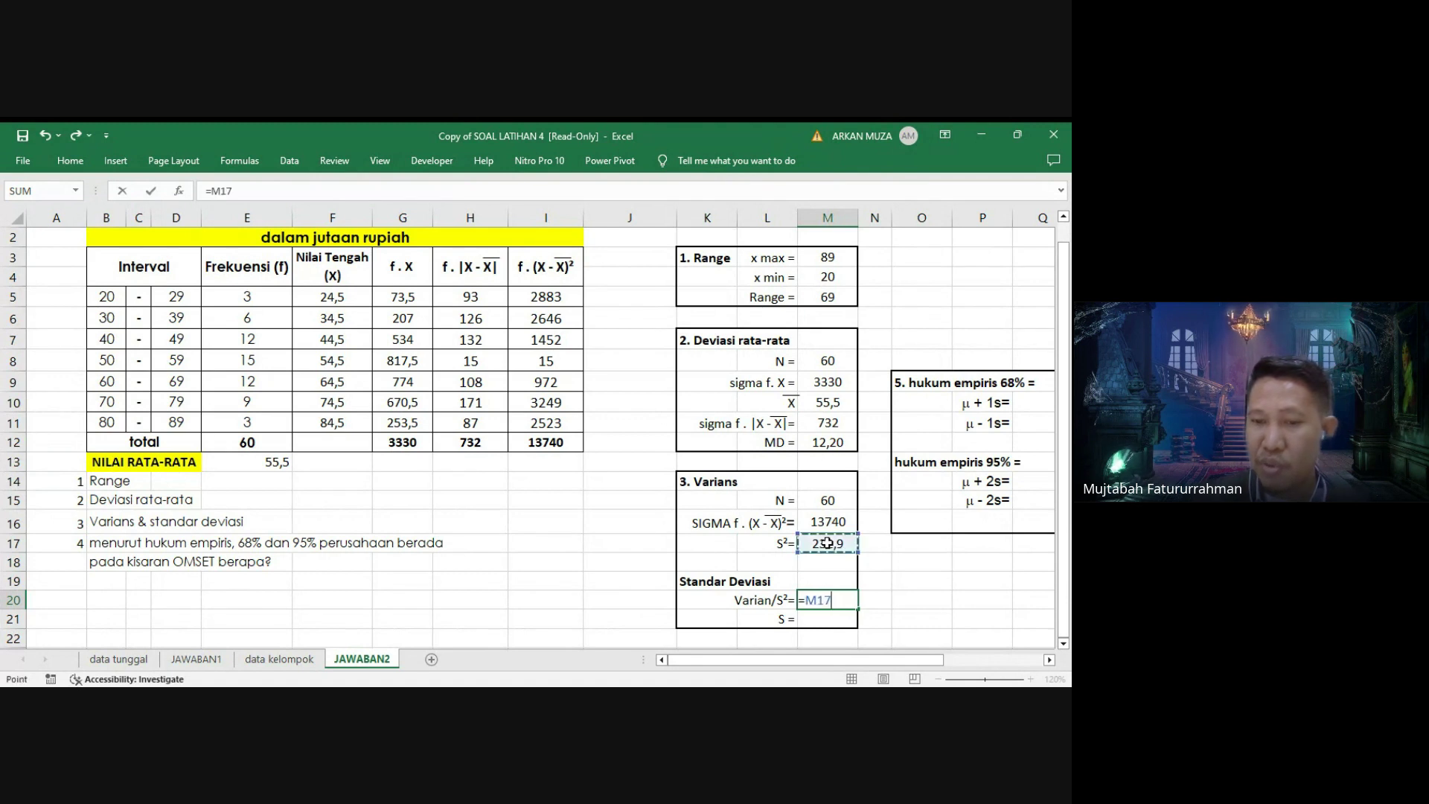
key("Return")
type("=")
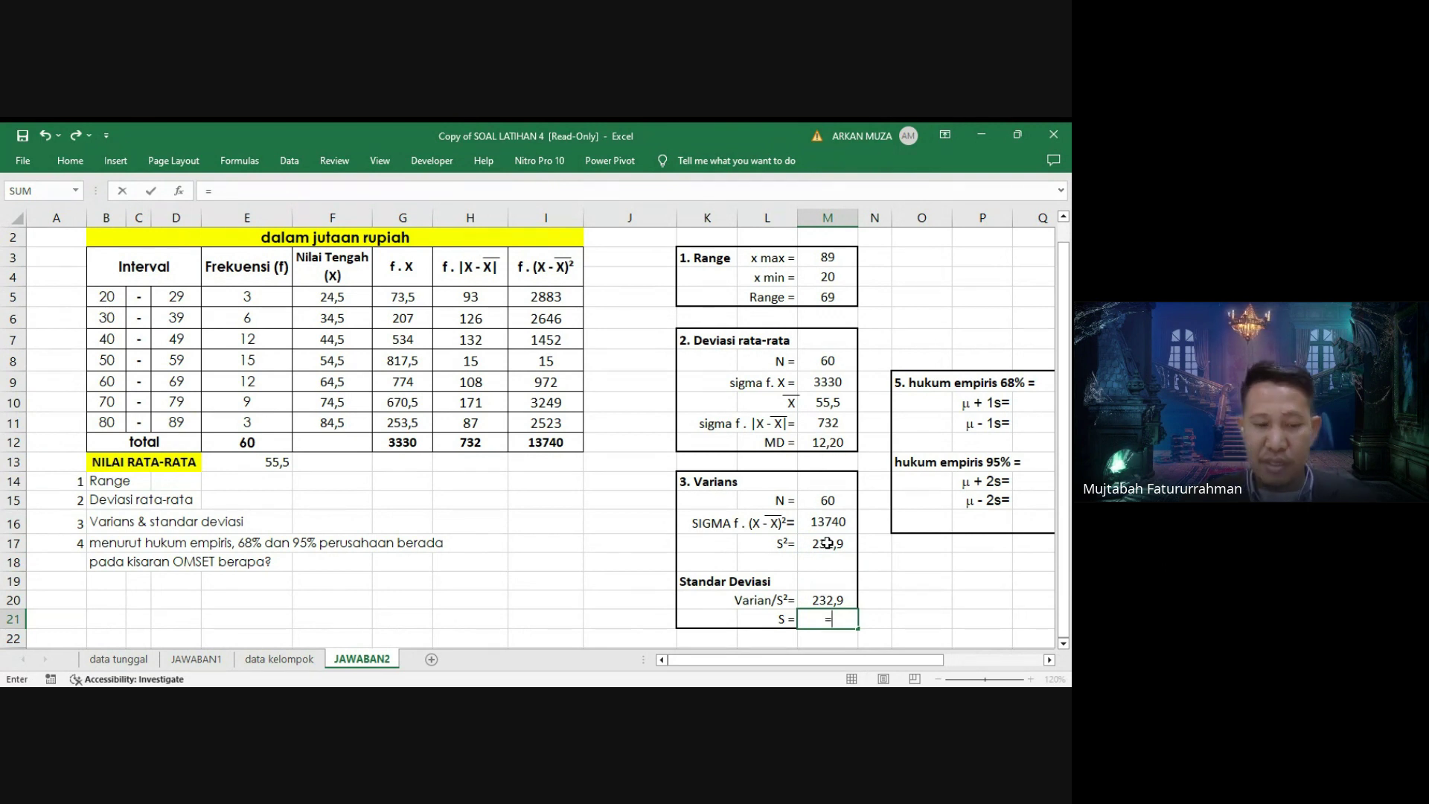
type("SQ")
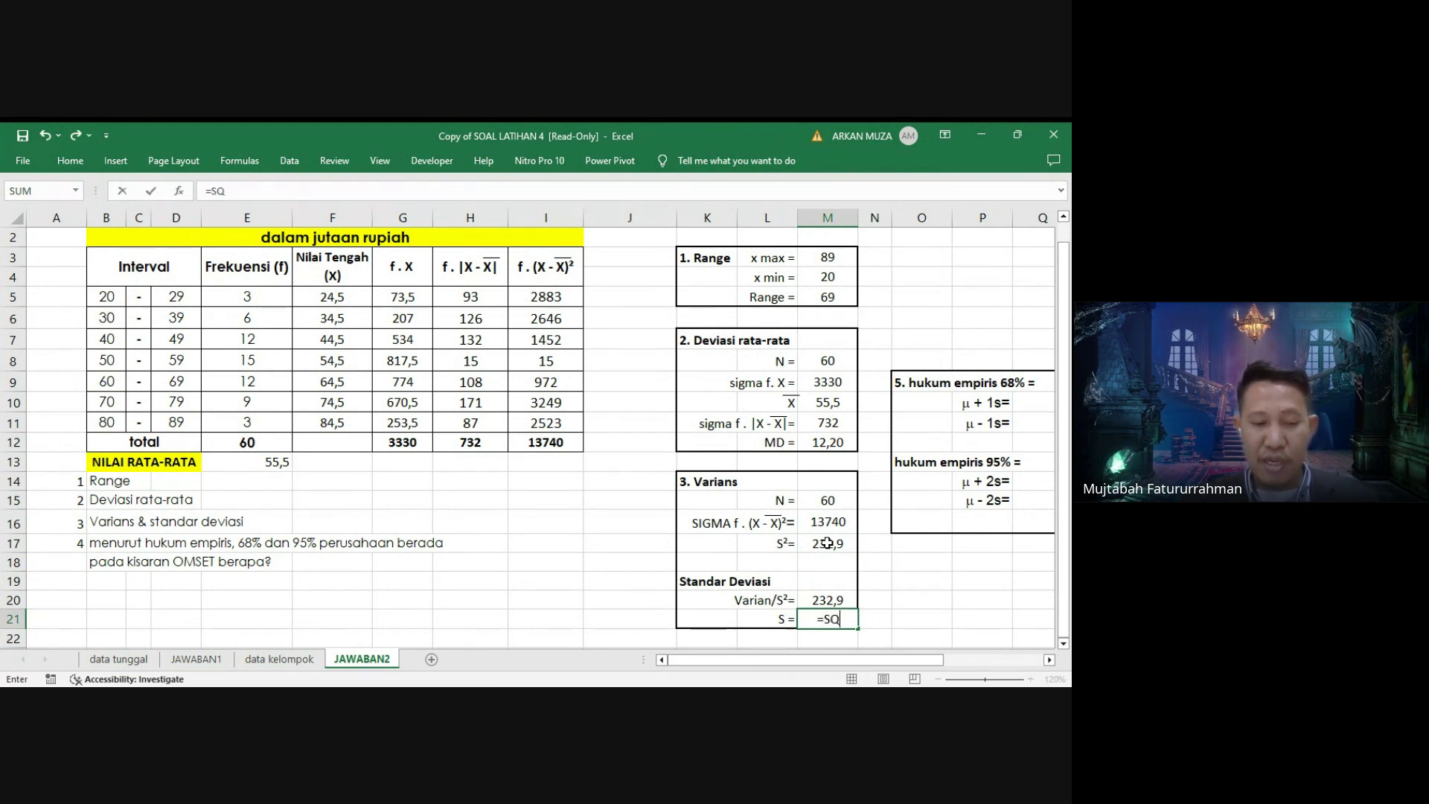
type("RT(")
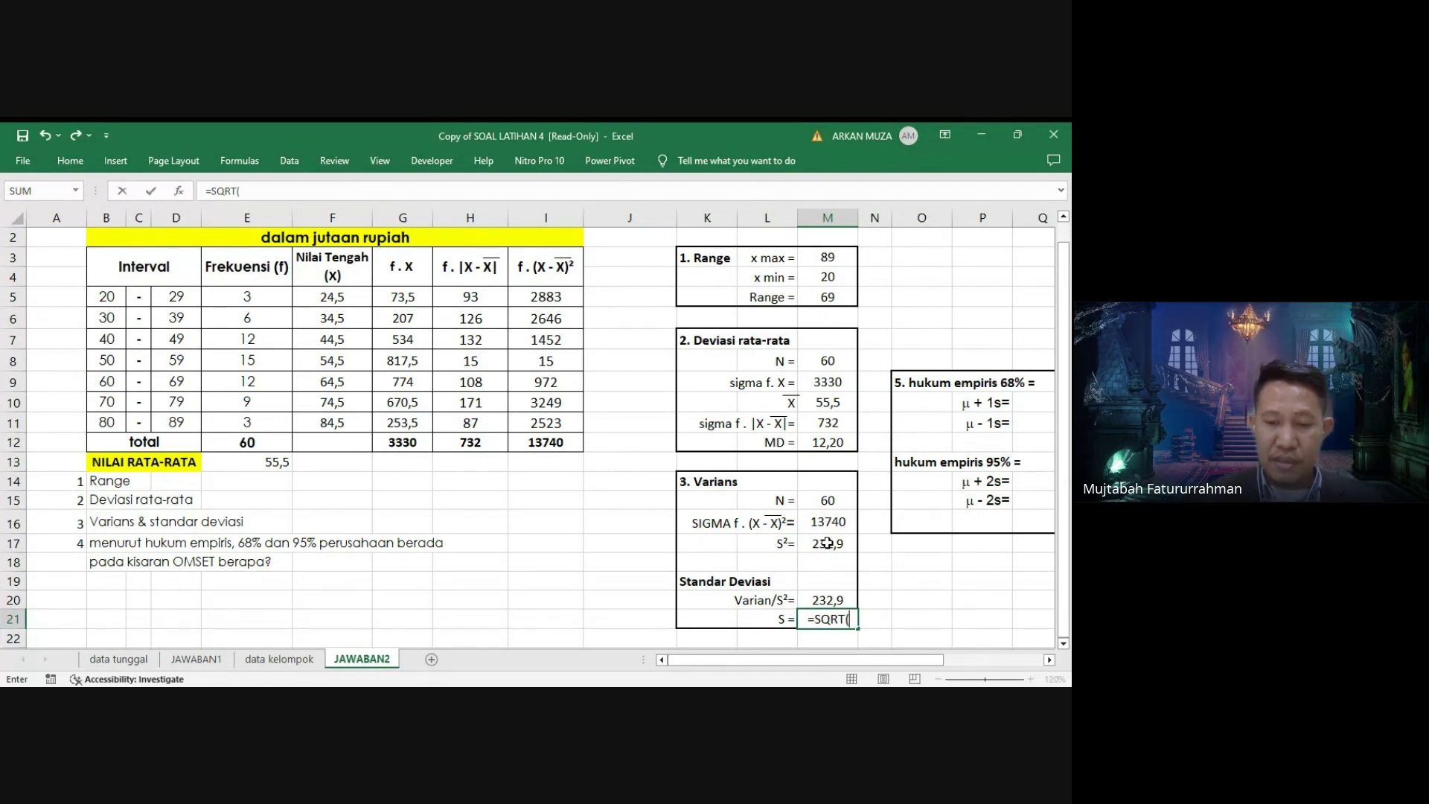
left_click(826, 597)
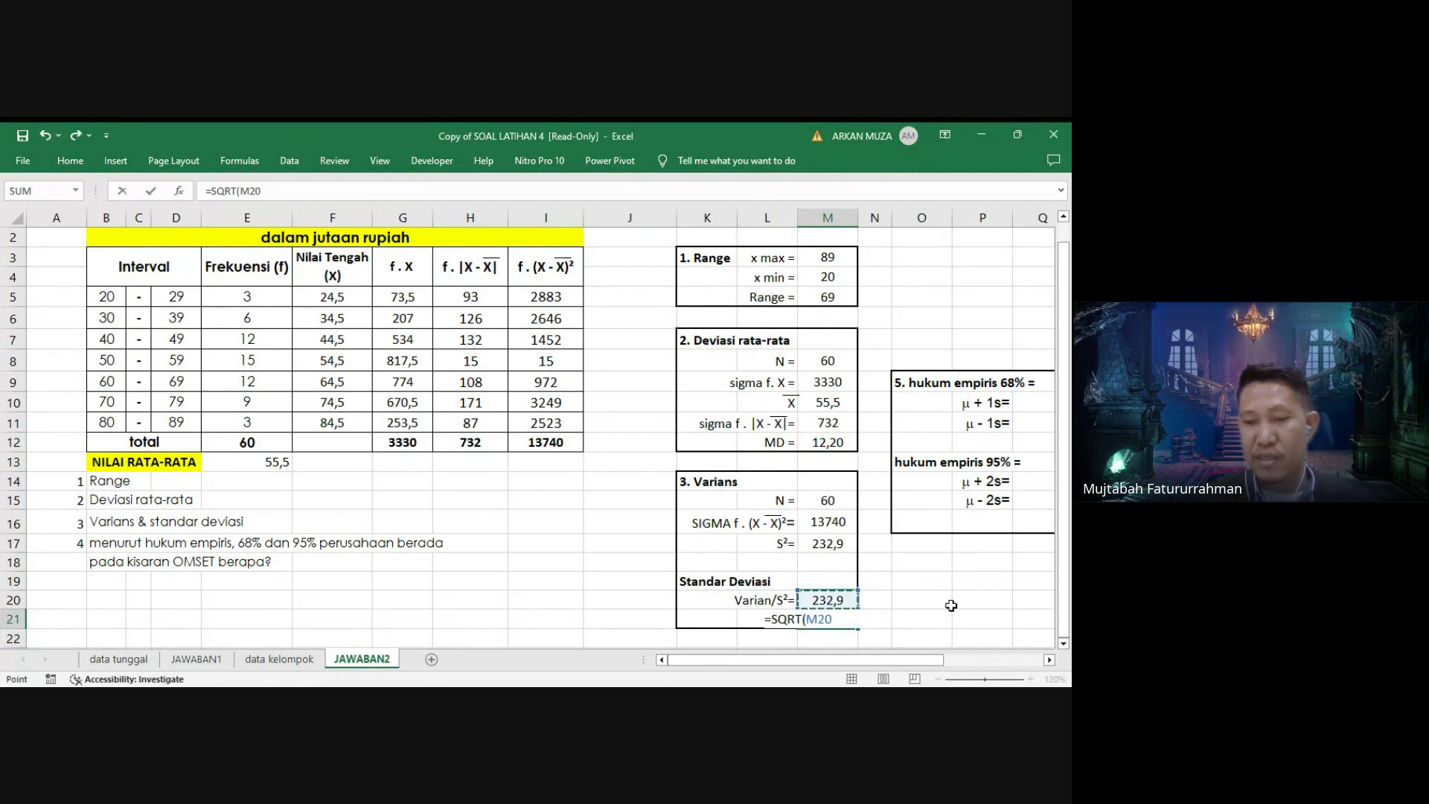
key("Return")
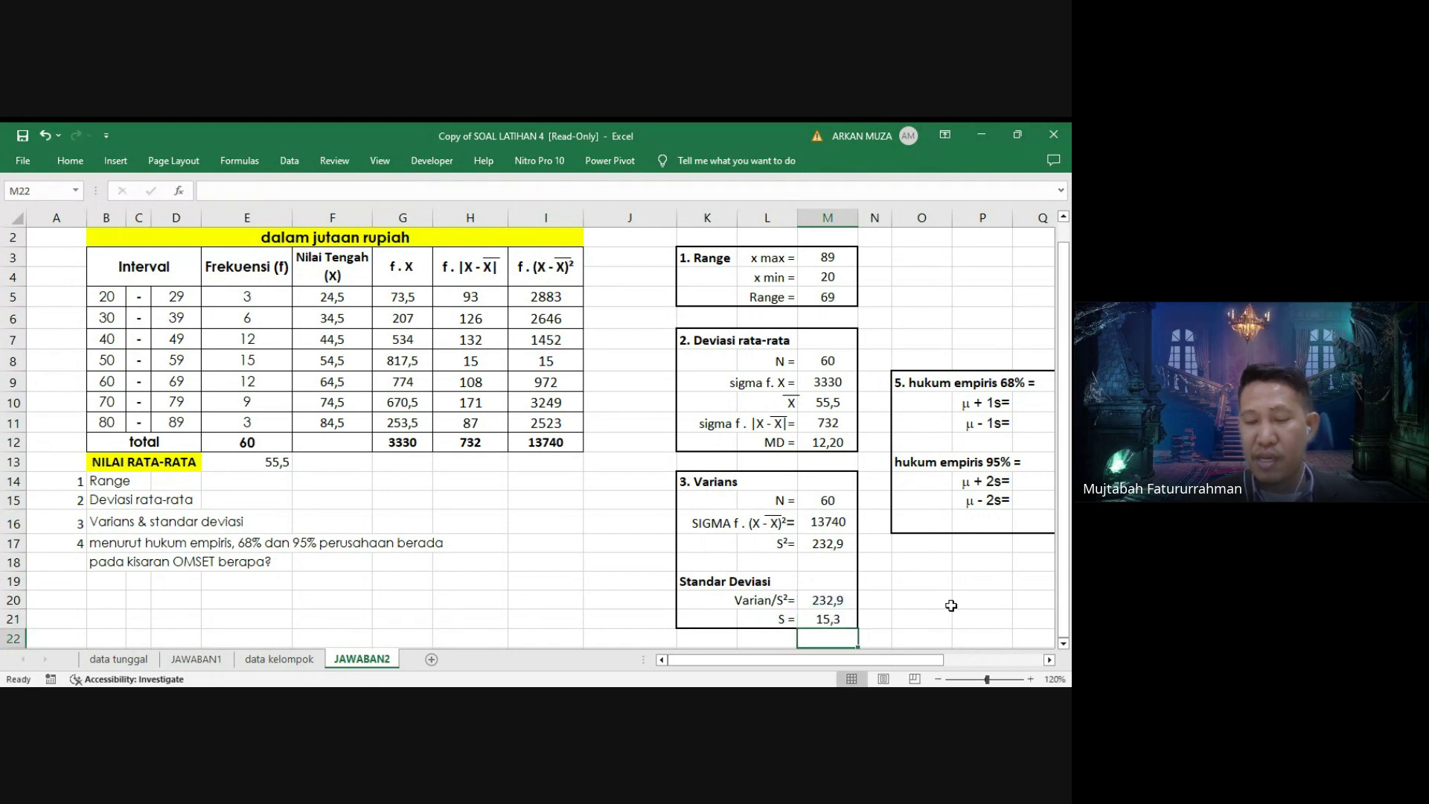
In the hukum empiris 68% block, calculate the upper limit μ + 1s in Q10 with =E13+(1*M21).
left_click(1049, 660)
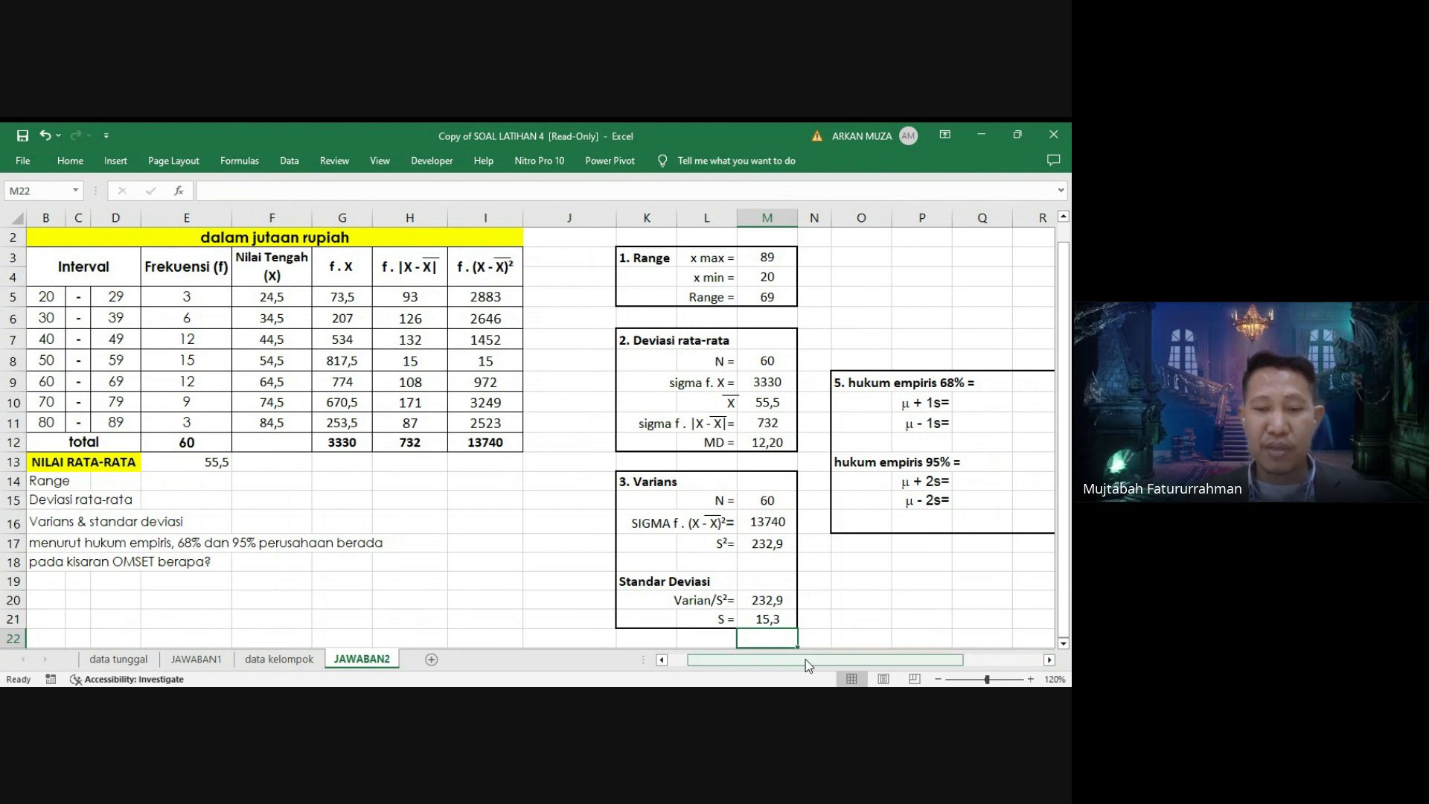
left_click_drag(805, 659, 861, 665)
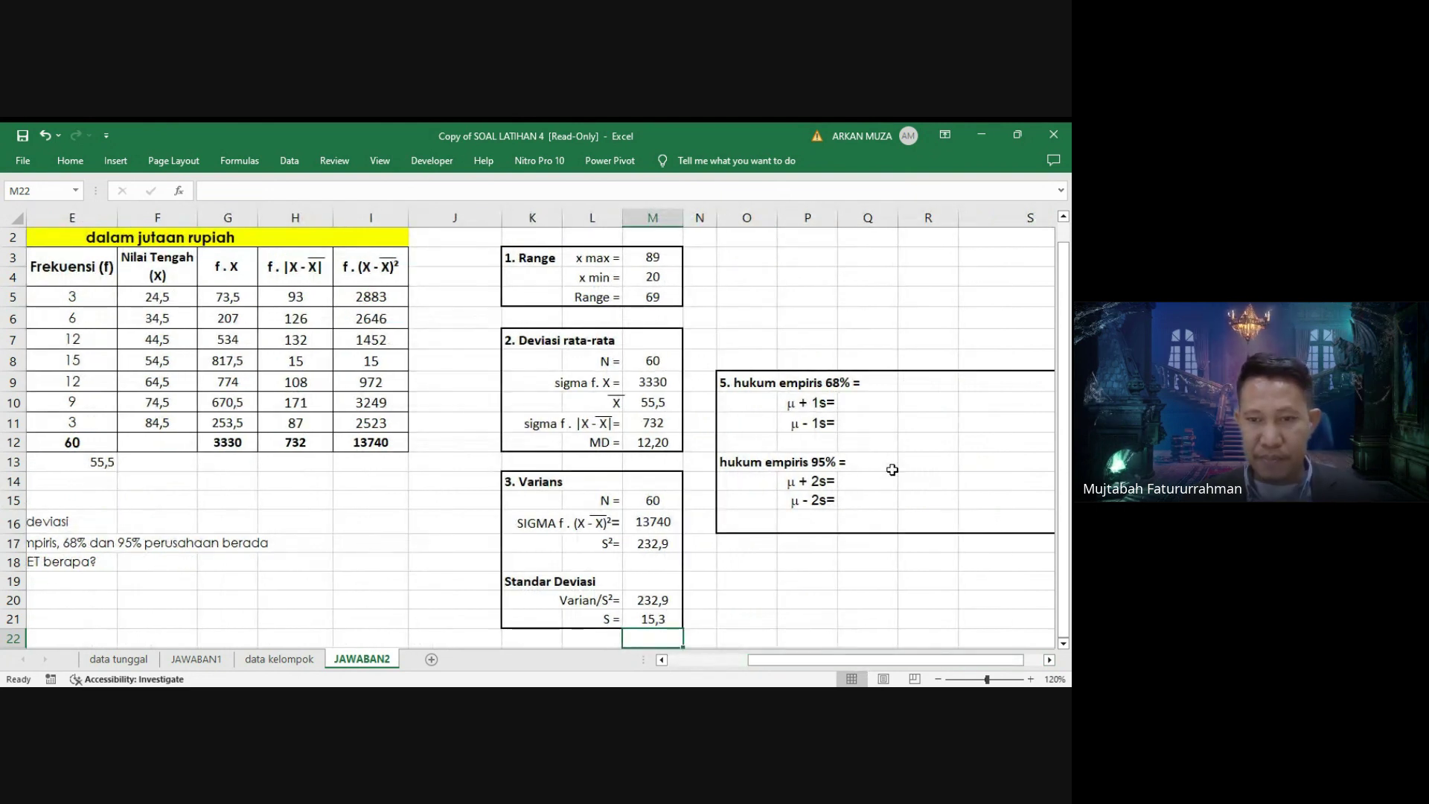
left_click(865, 404)
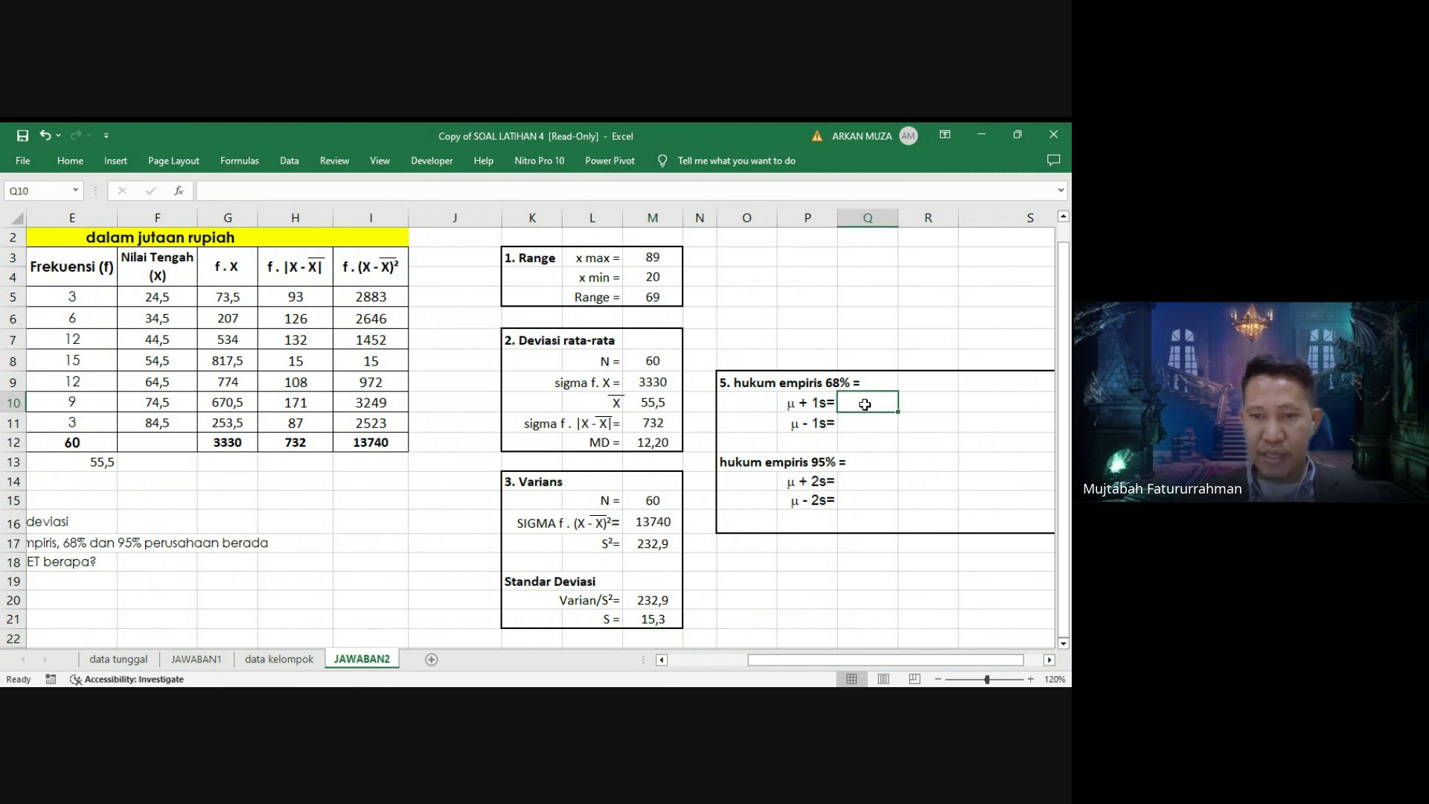
type("=")
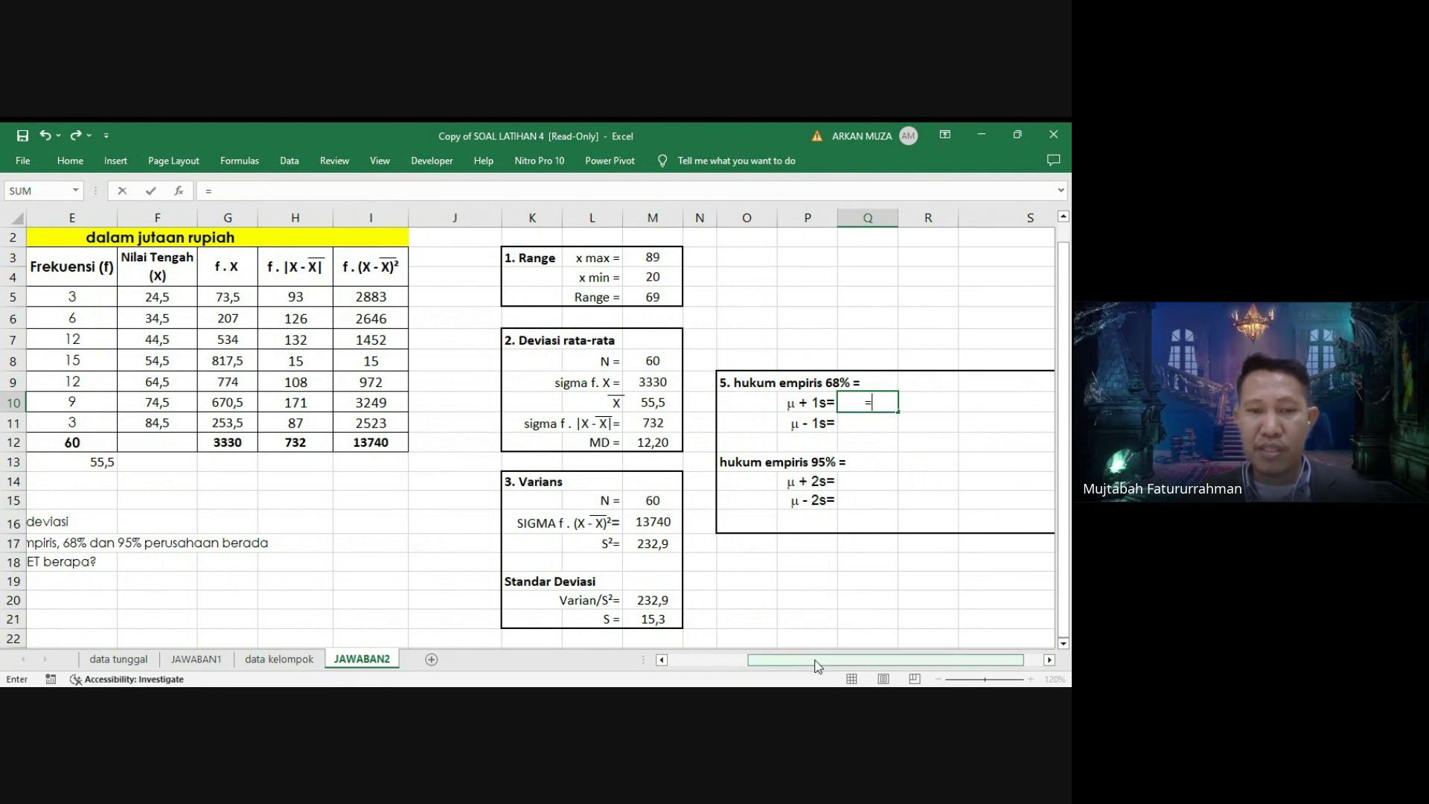
left_click_drag(818, 664, 818, 665)
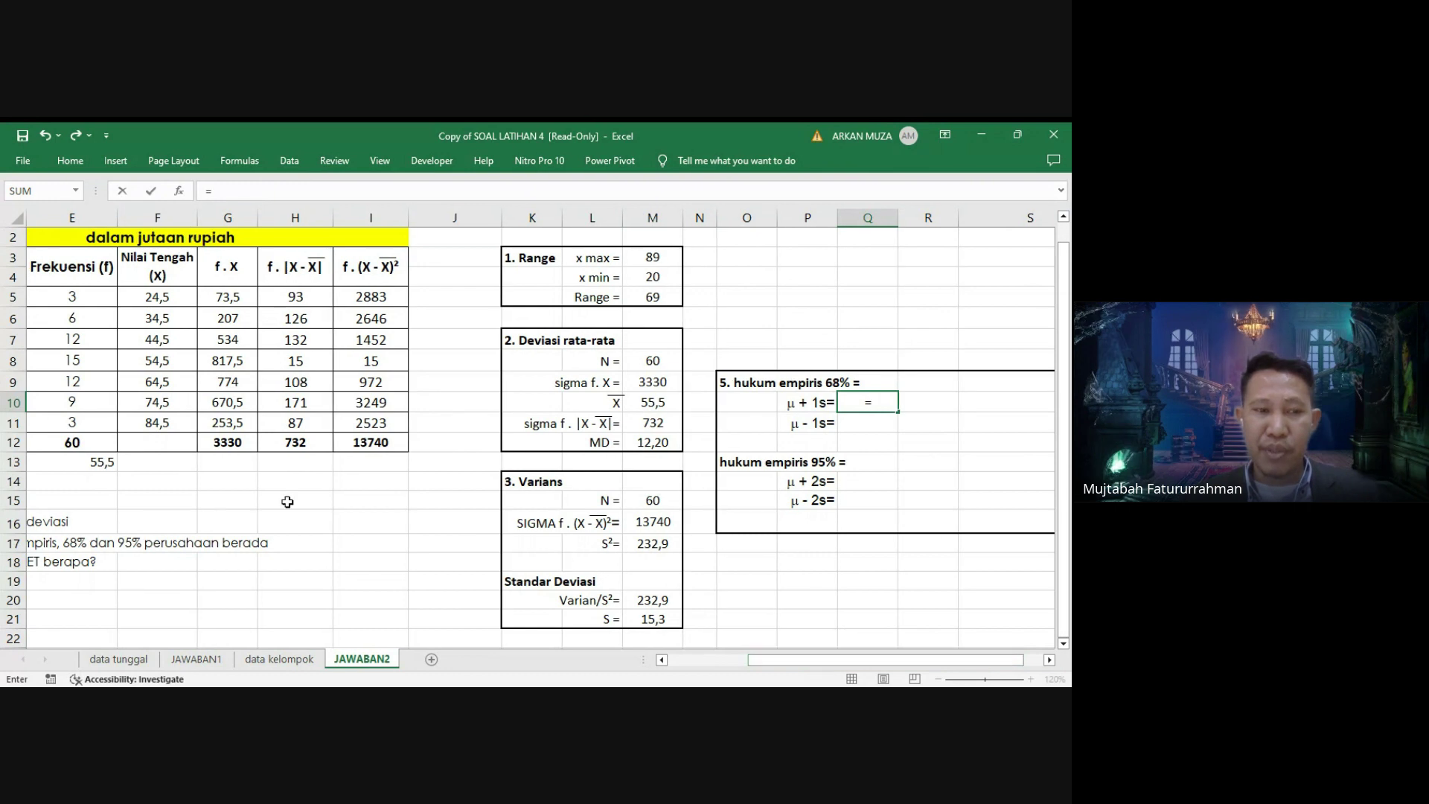
left_click(108, 462)
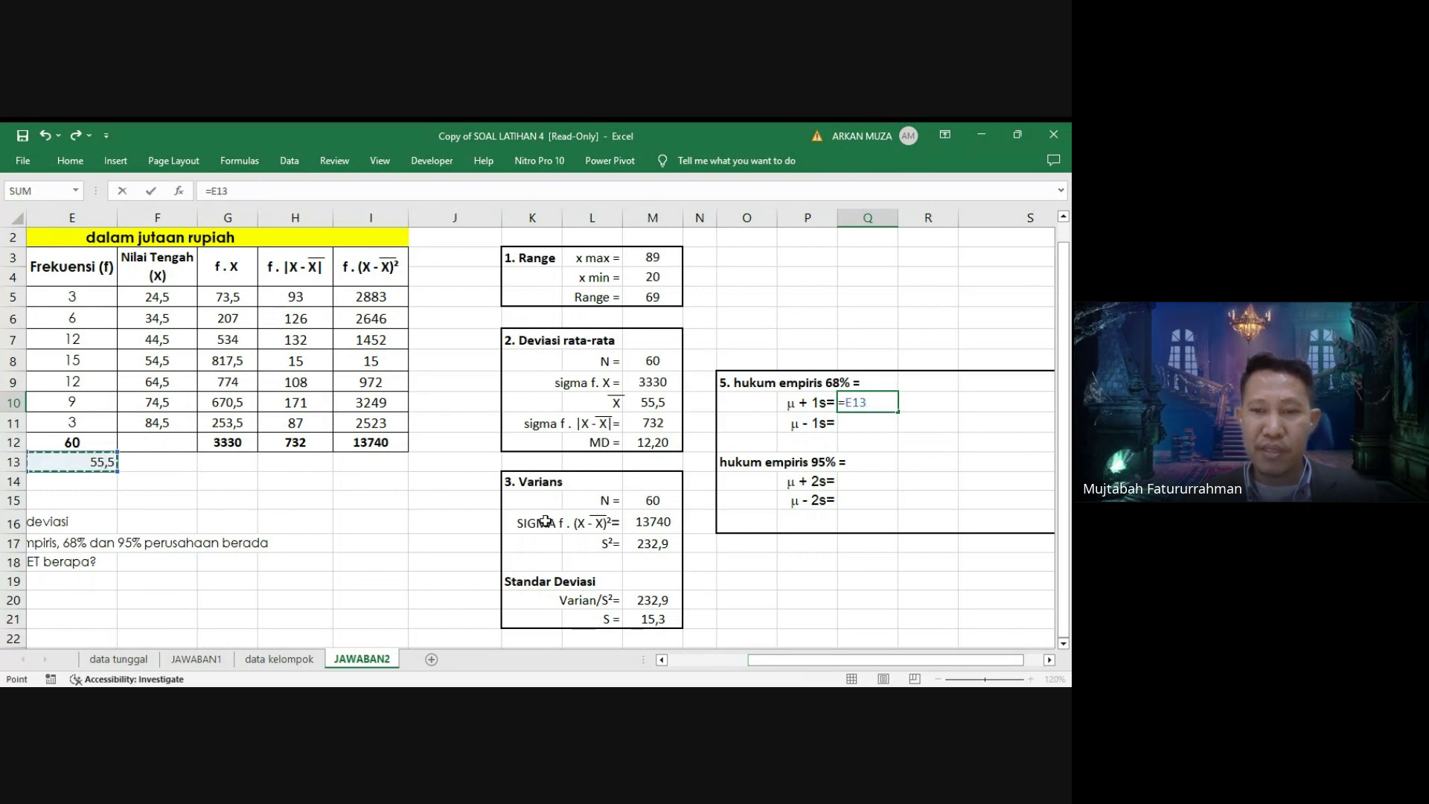
type("+(1*")
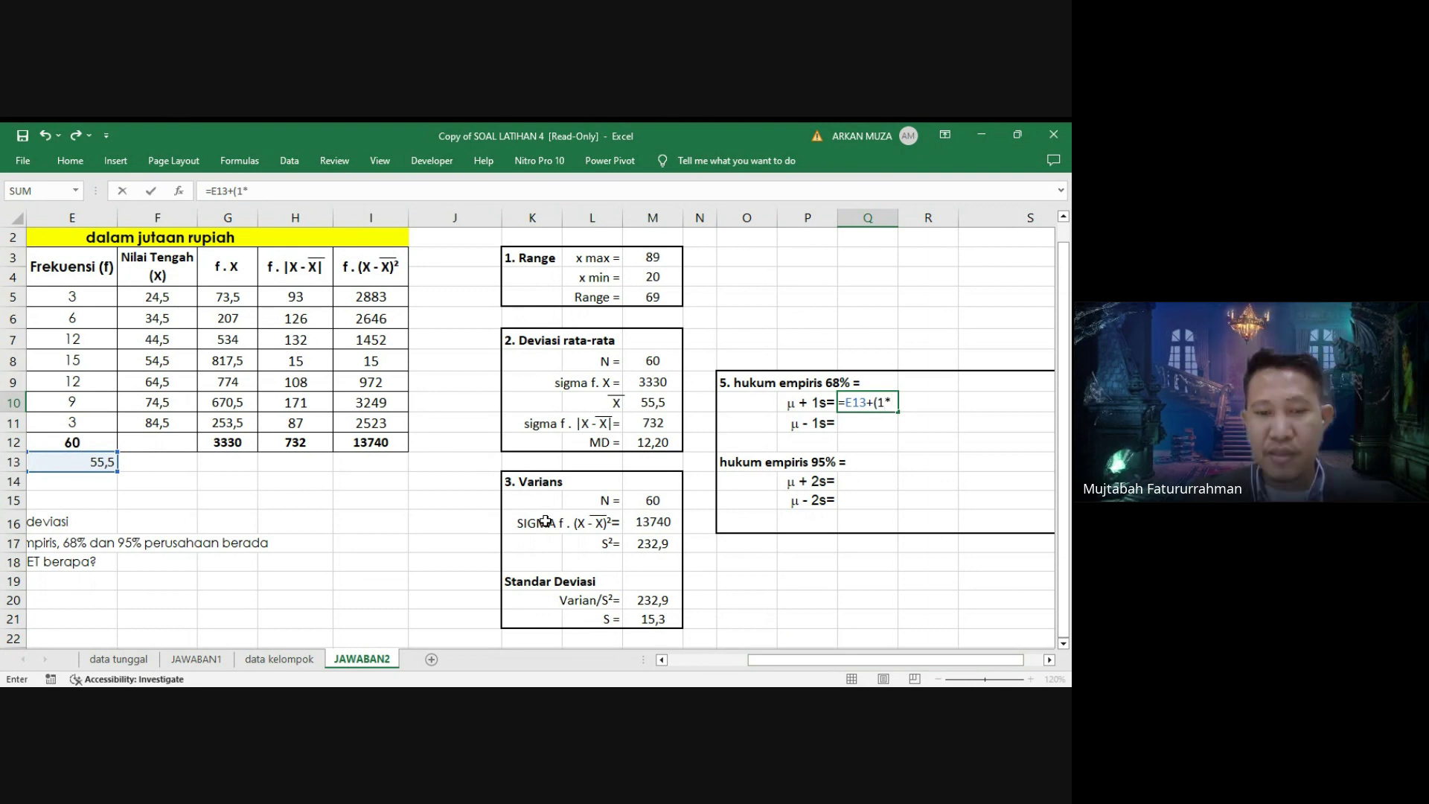
left_click(653, 619)
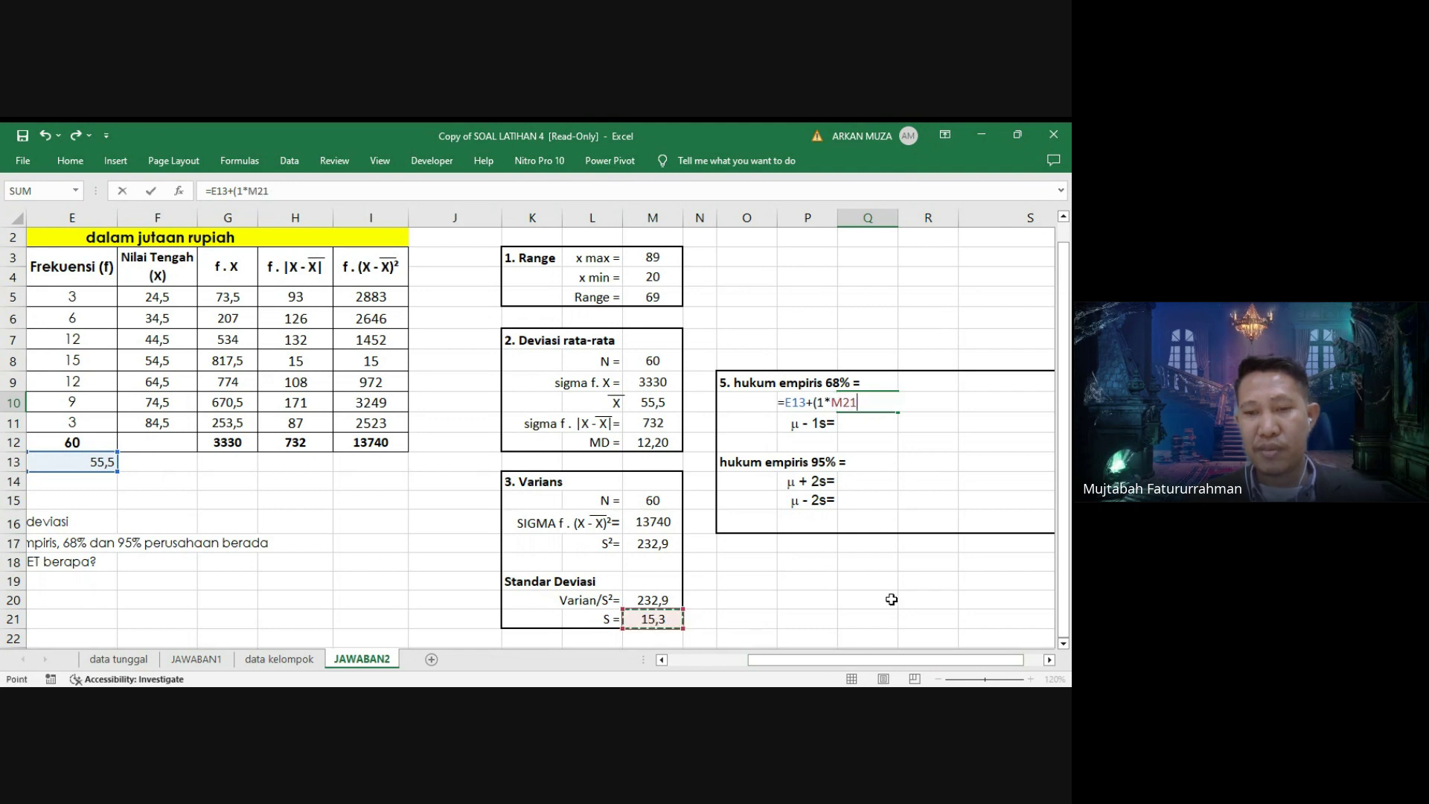
type(")")
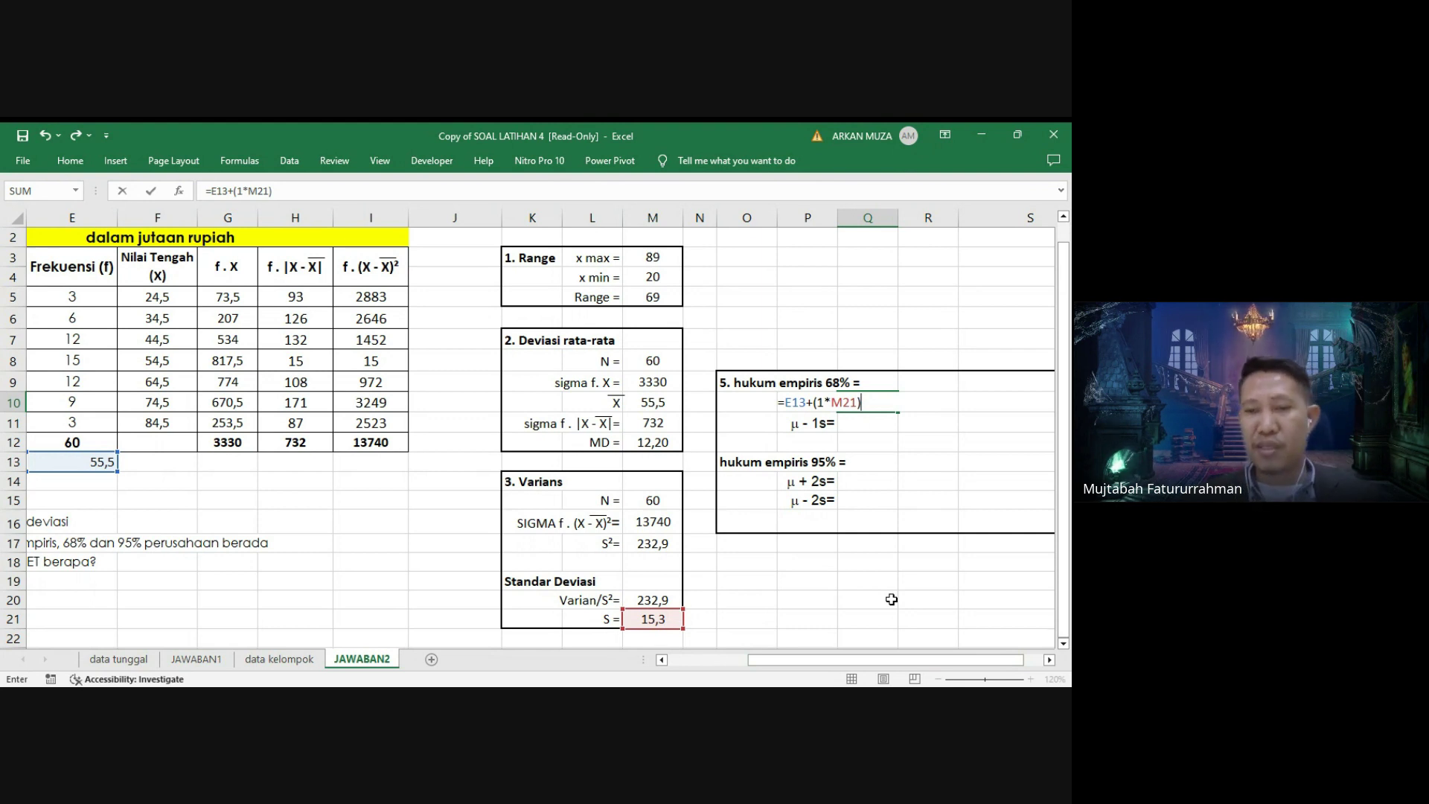
key("Return")
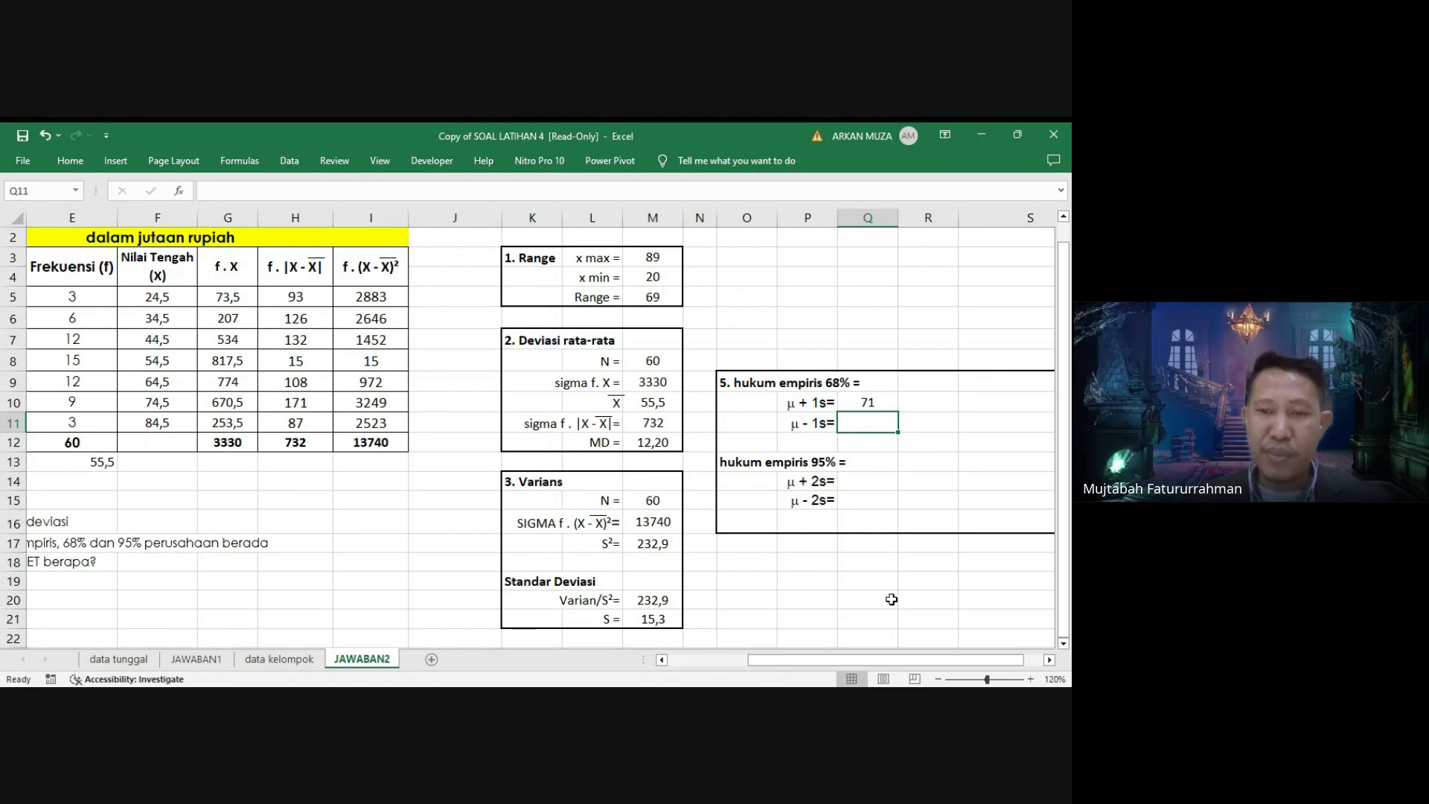
Calculate the lower limit μ - 1s in Q11 of the hukum empiris 68% block with =E13-(1*M21).
type("=")
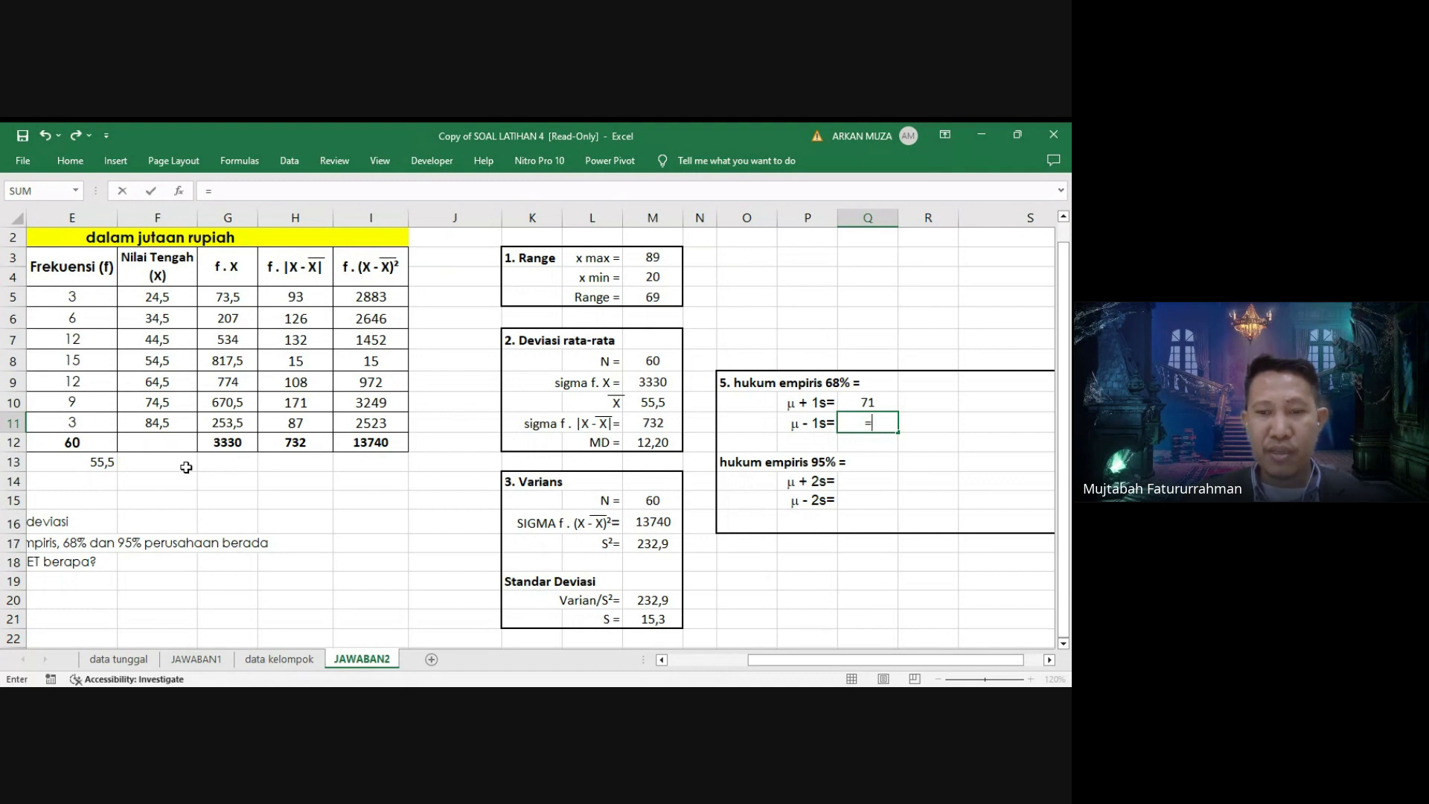
left_click(82, 467)
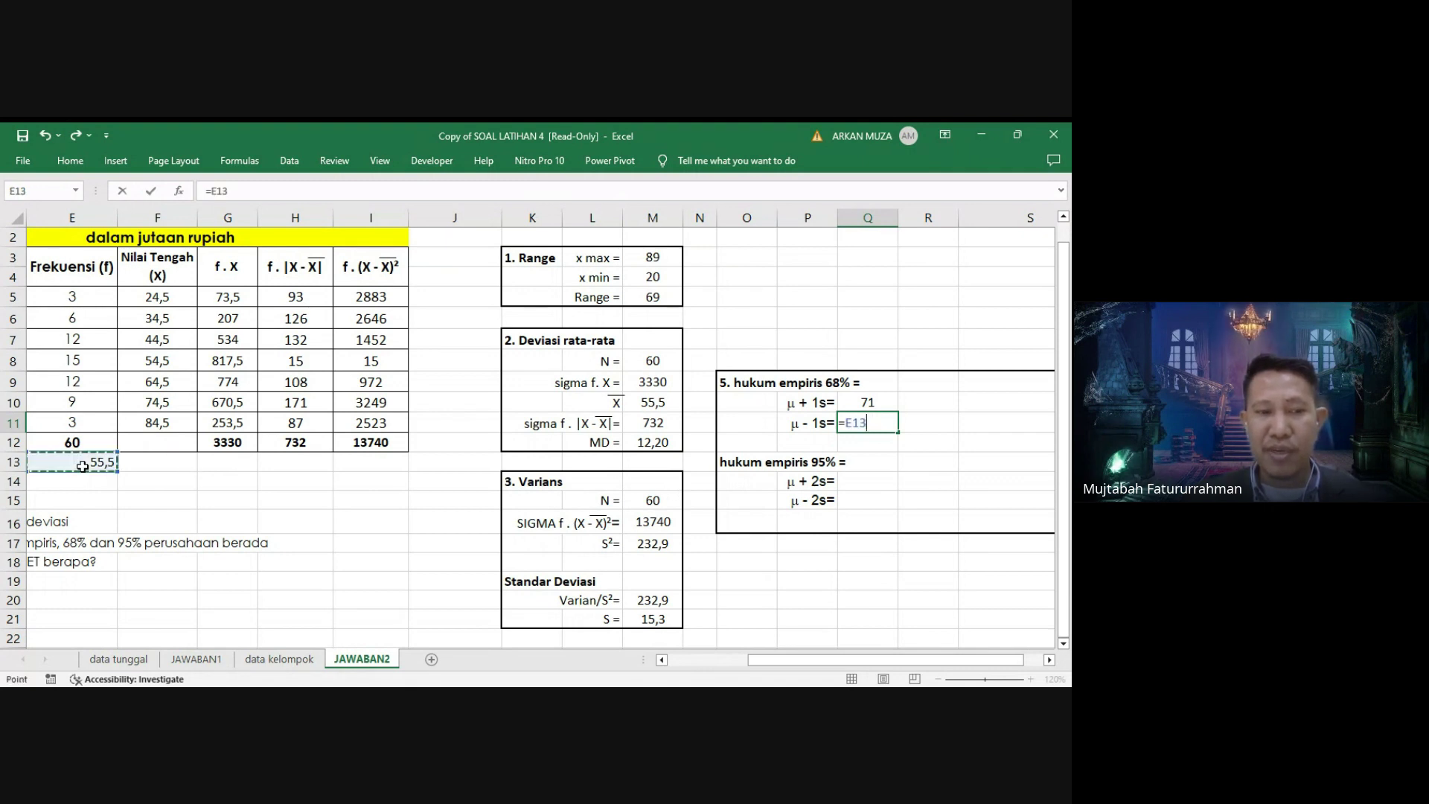
type("-")
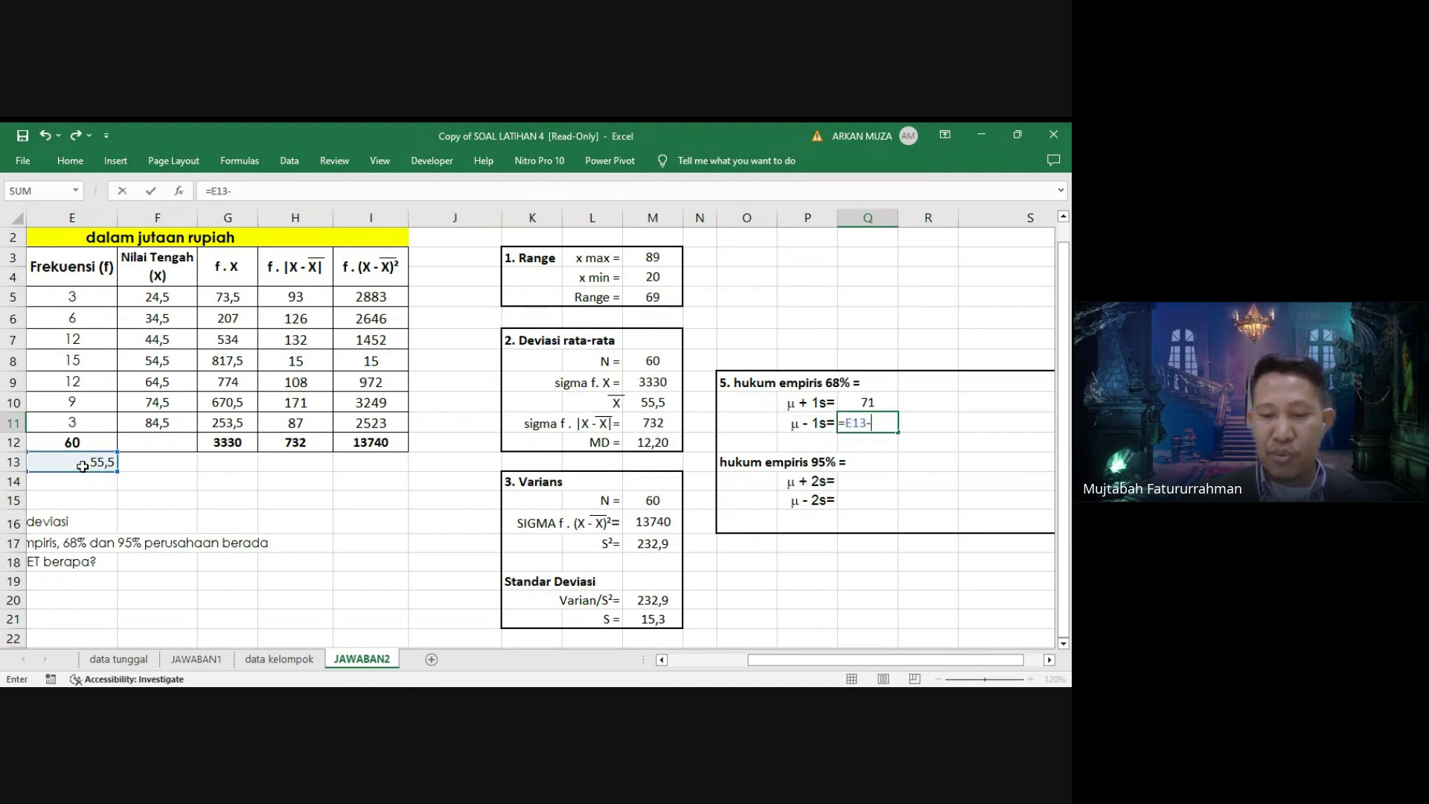
type("(1*")
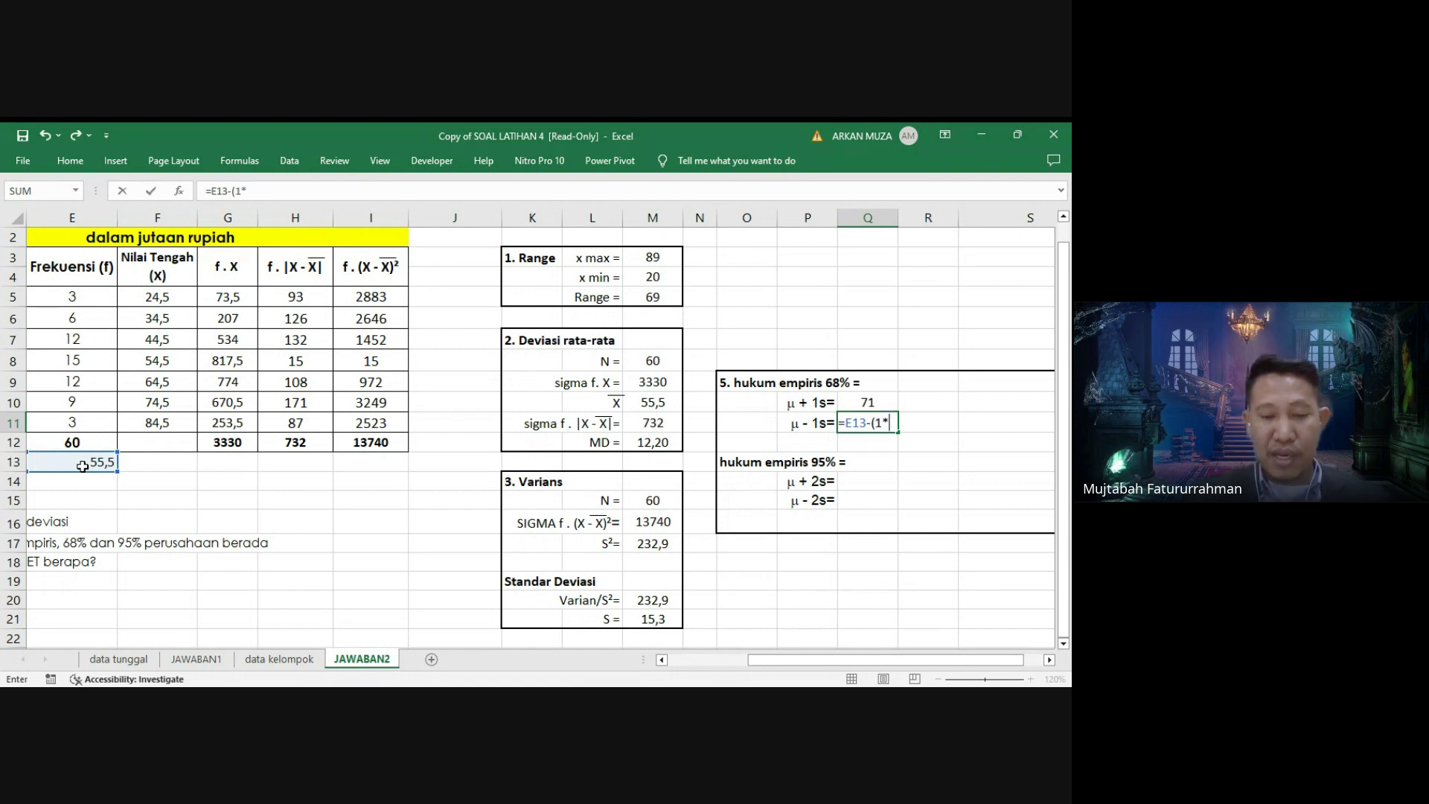
left_click(655, 619)
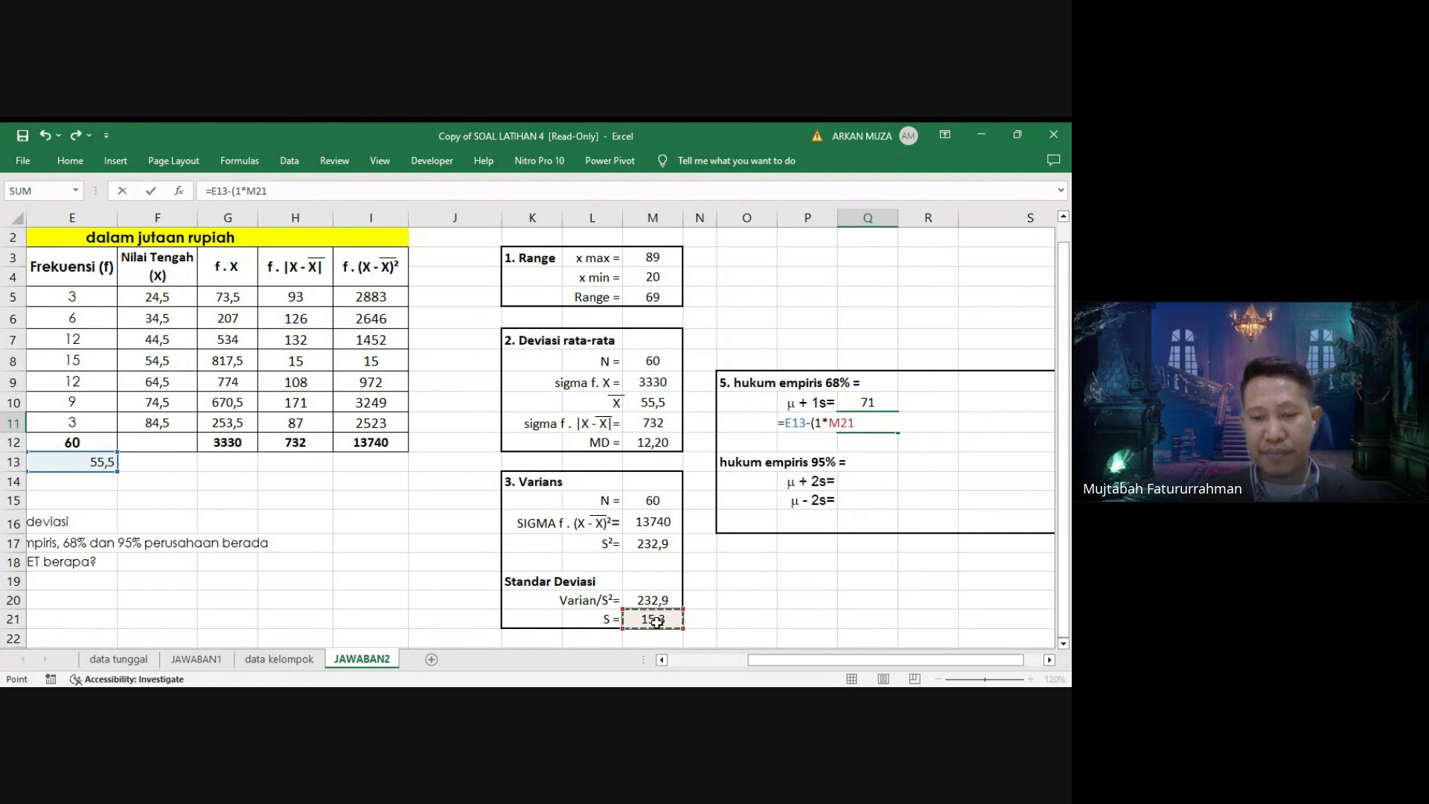
type(")")
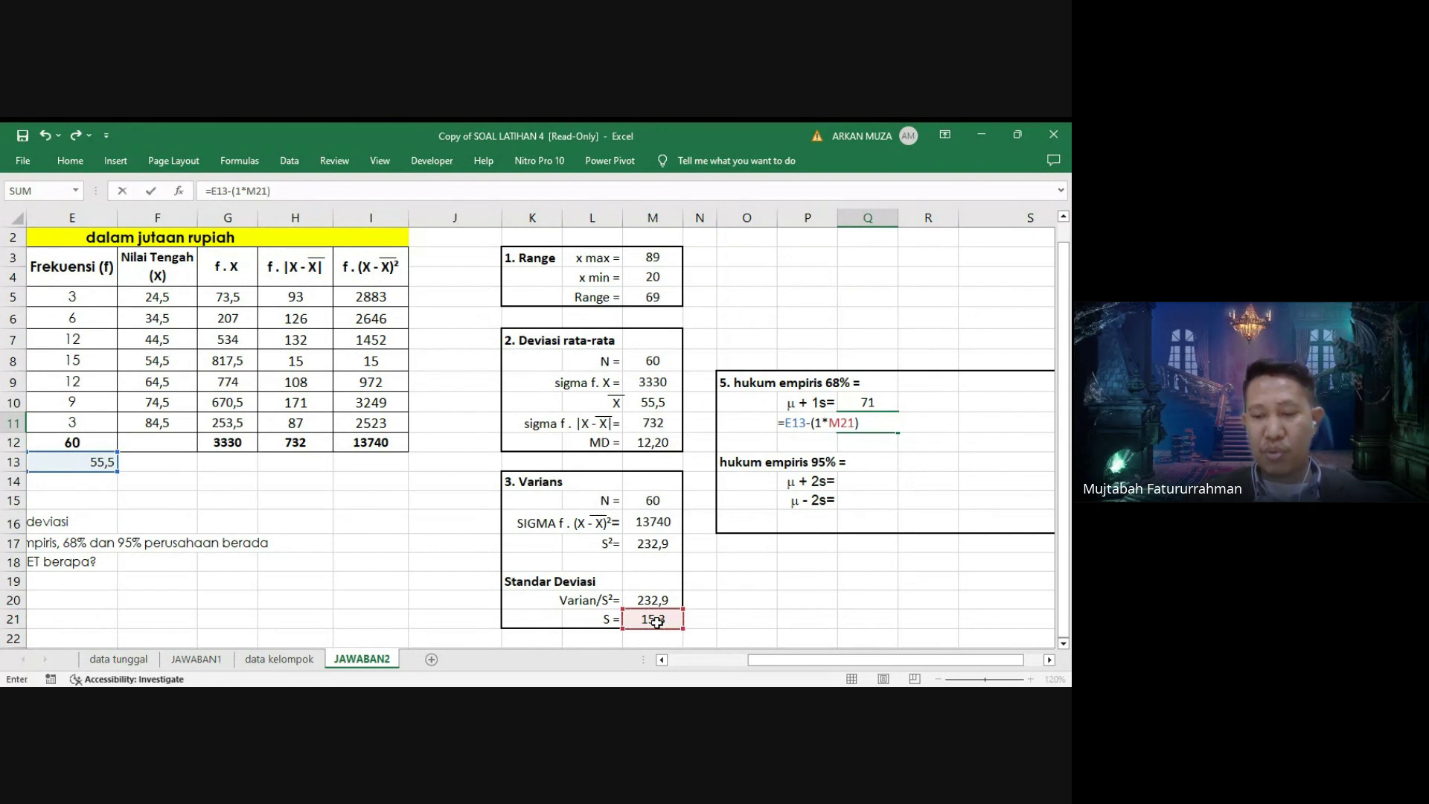
key("Return")
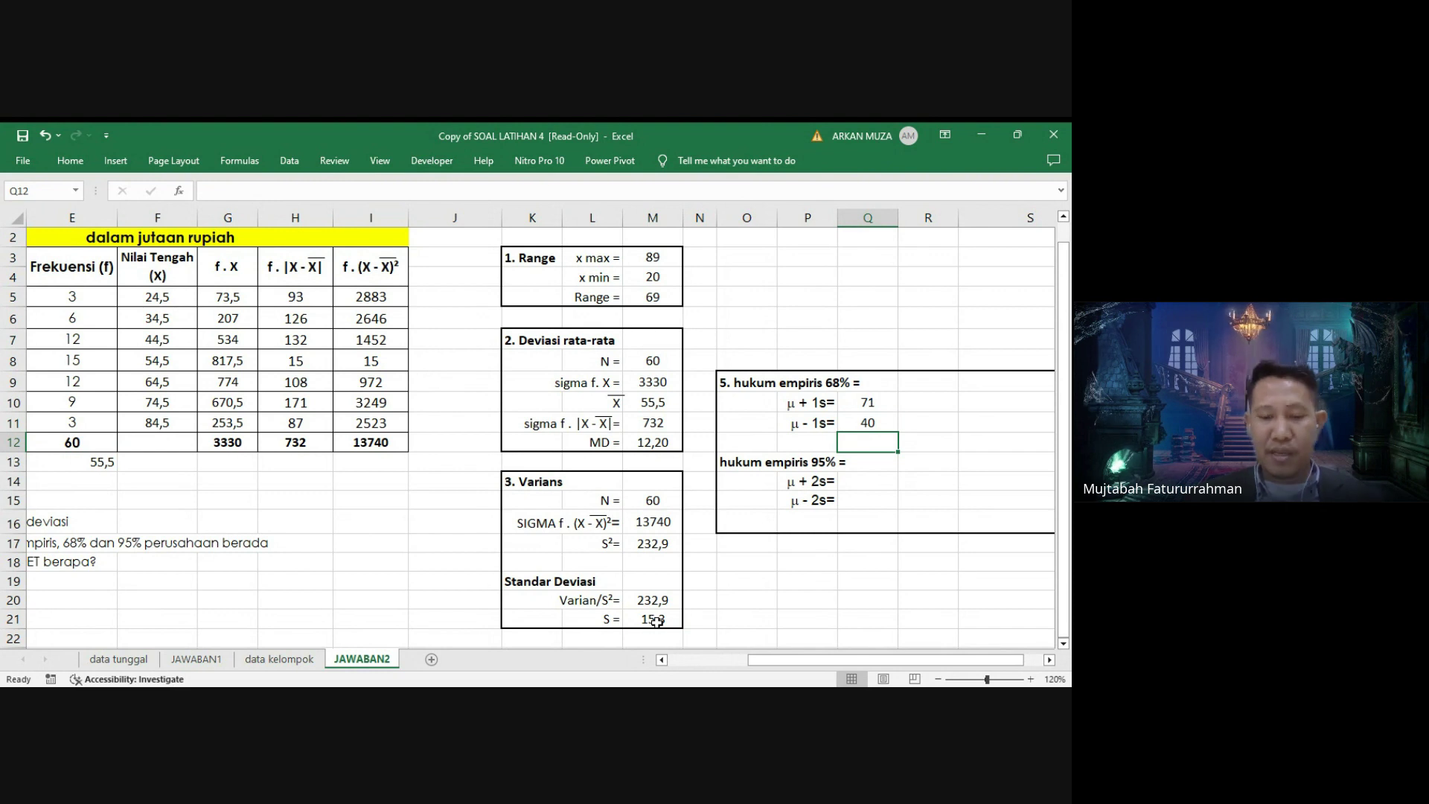
Enter the conclusion "KISARAN OMSET PERUSAHAAN 40 - 71 JUTA" in Q12 of the hukum empiris 68% block.
type("kISA")
key("BackSpace")
key("BackSpace")
key("BackSpace")
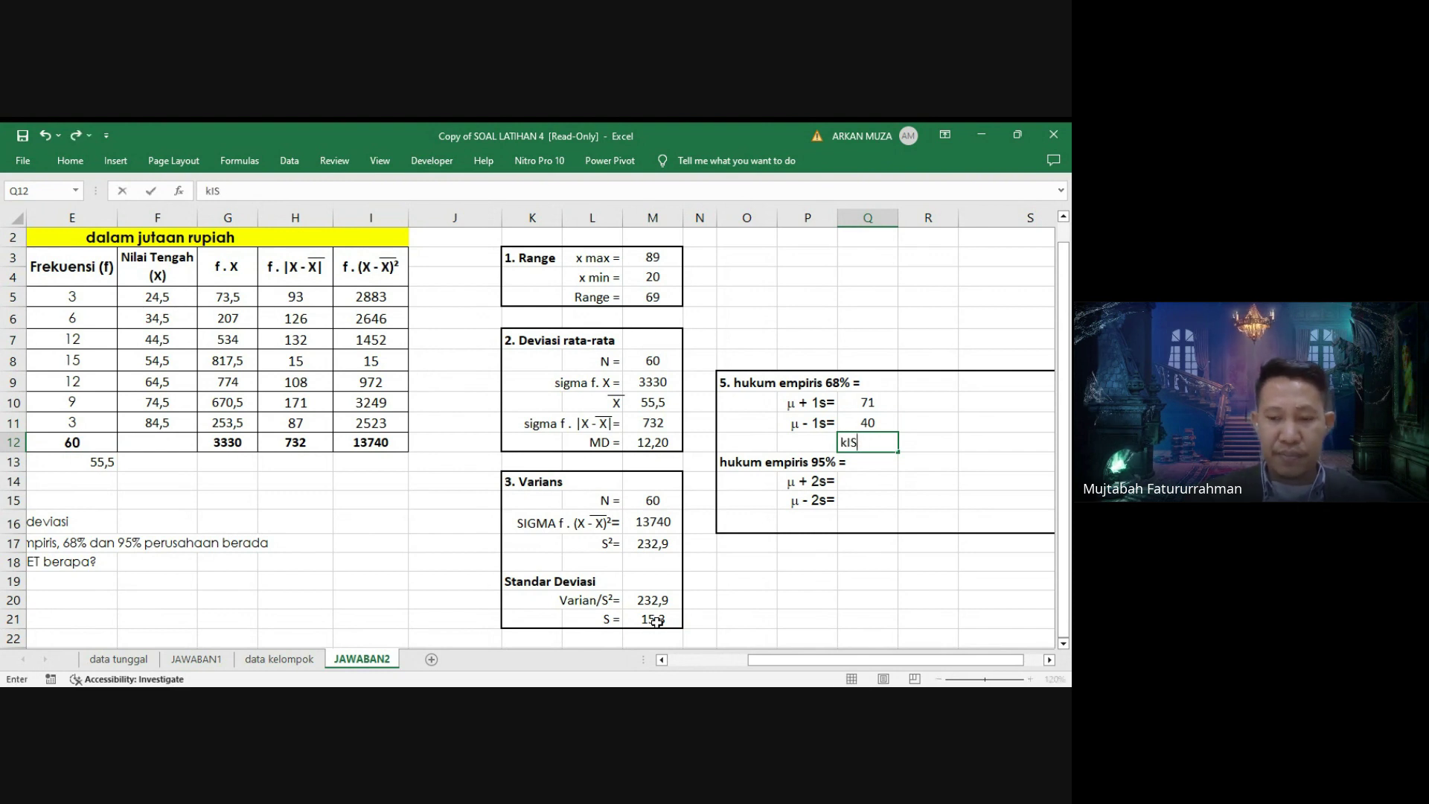
key("BackSpace")
type("KISARAN")
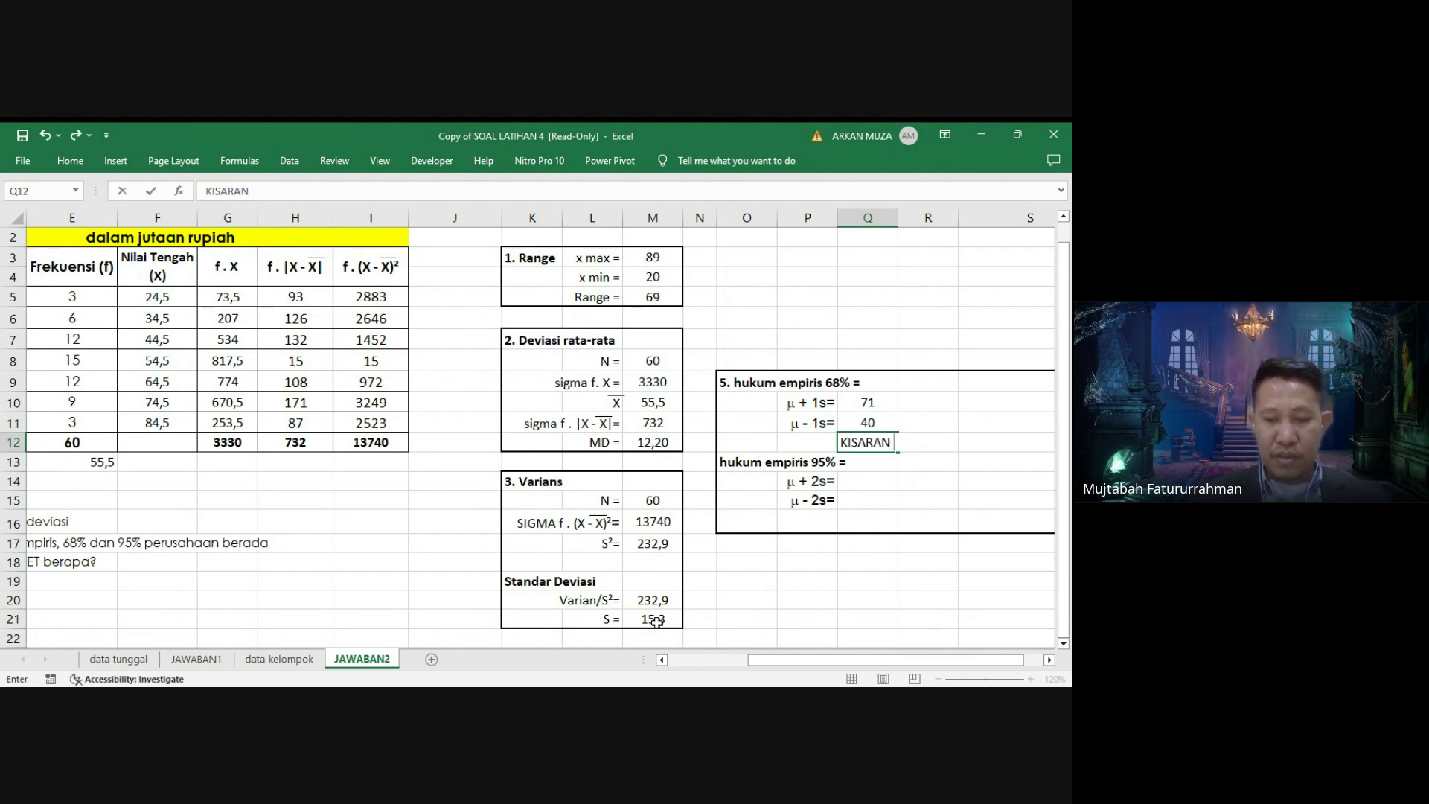
type(" OMSET")
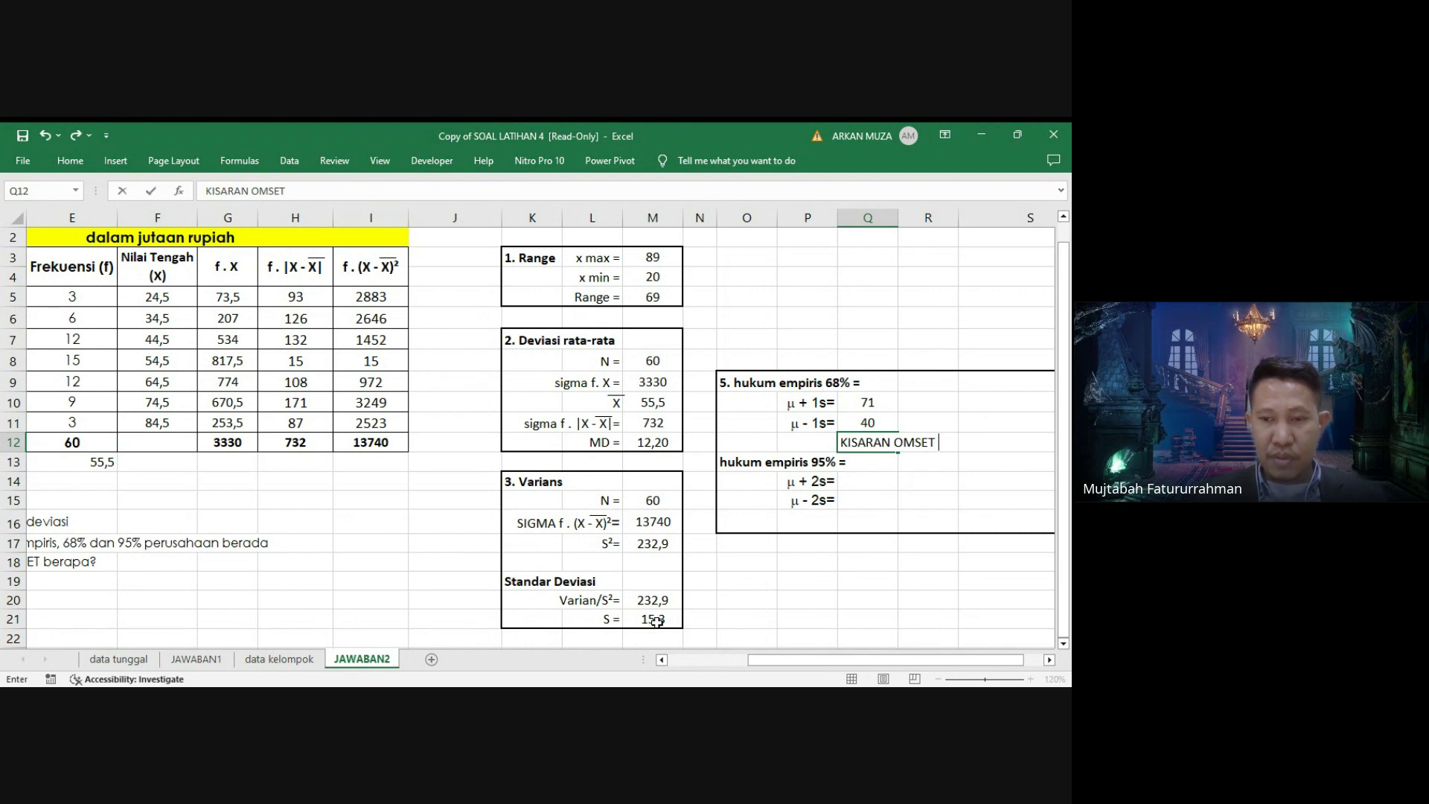
type("PERUS")
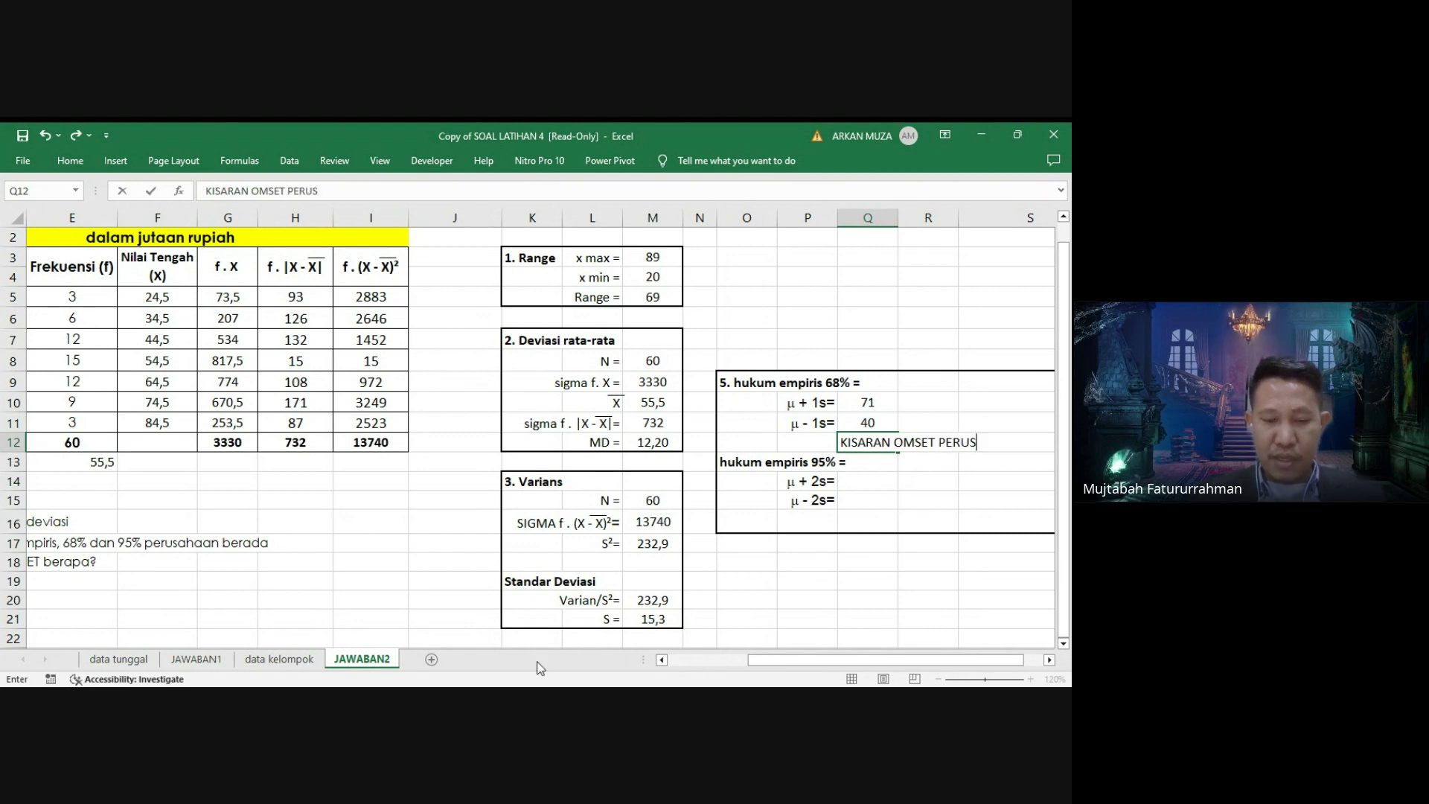
type("AHAAN")
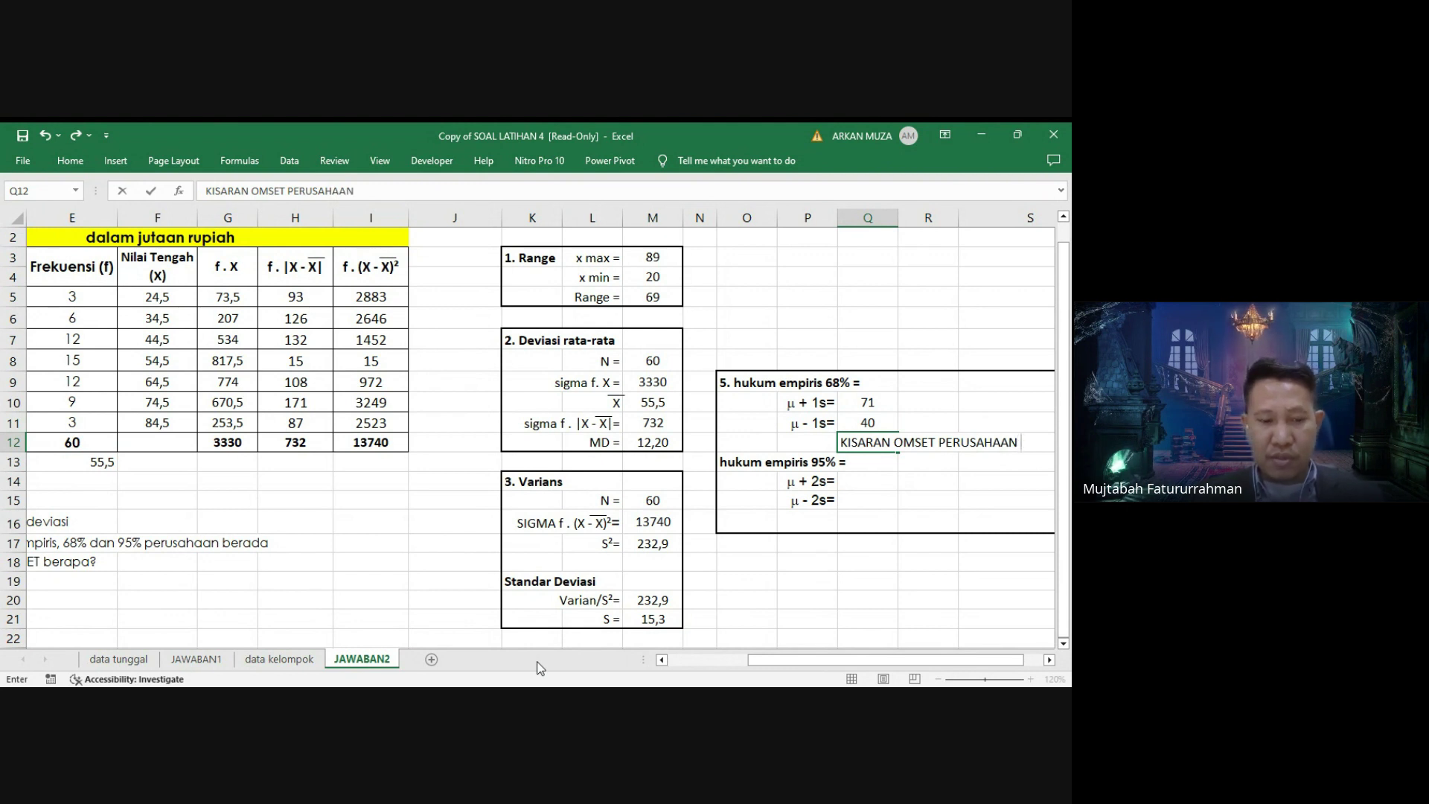
type(" 4")
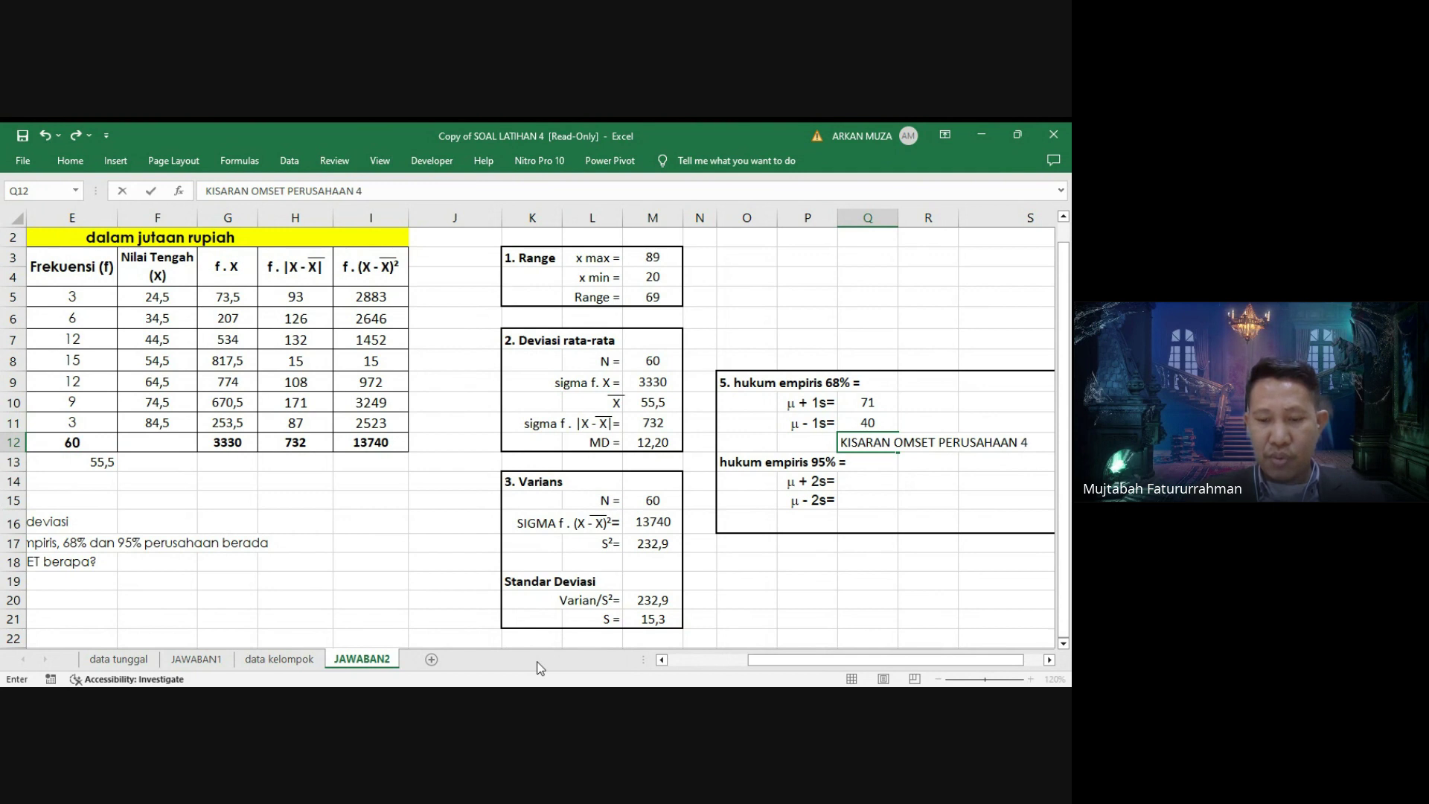
type("0 - 7")
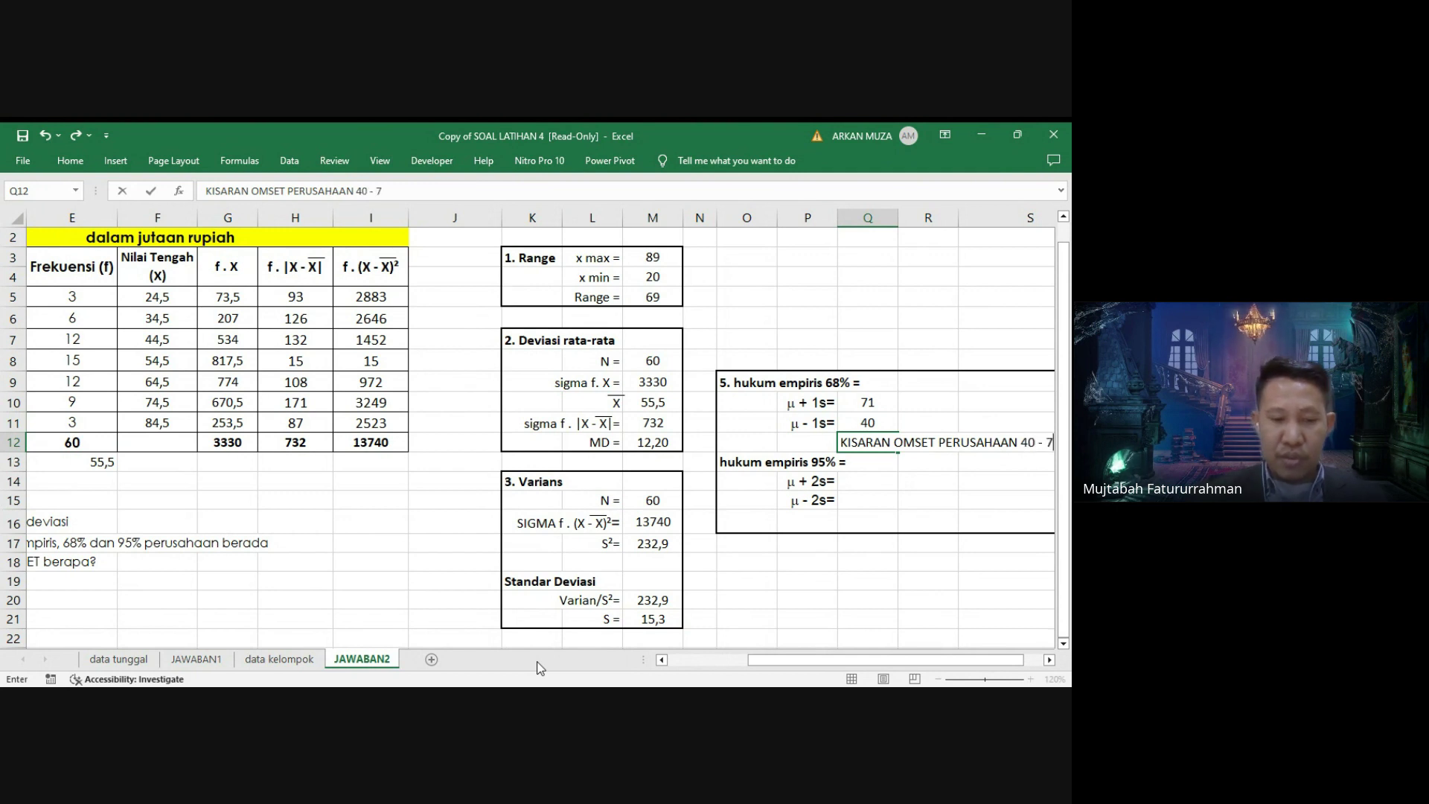
type("1")
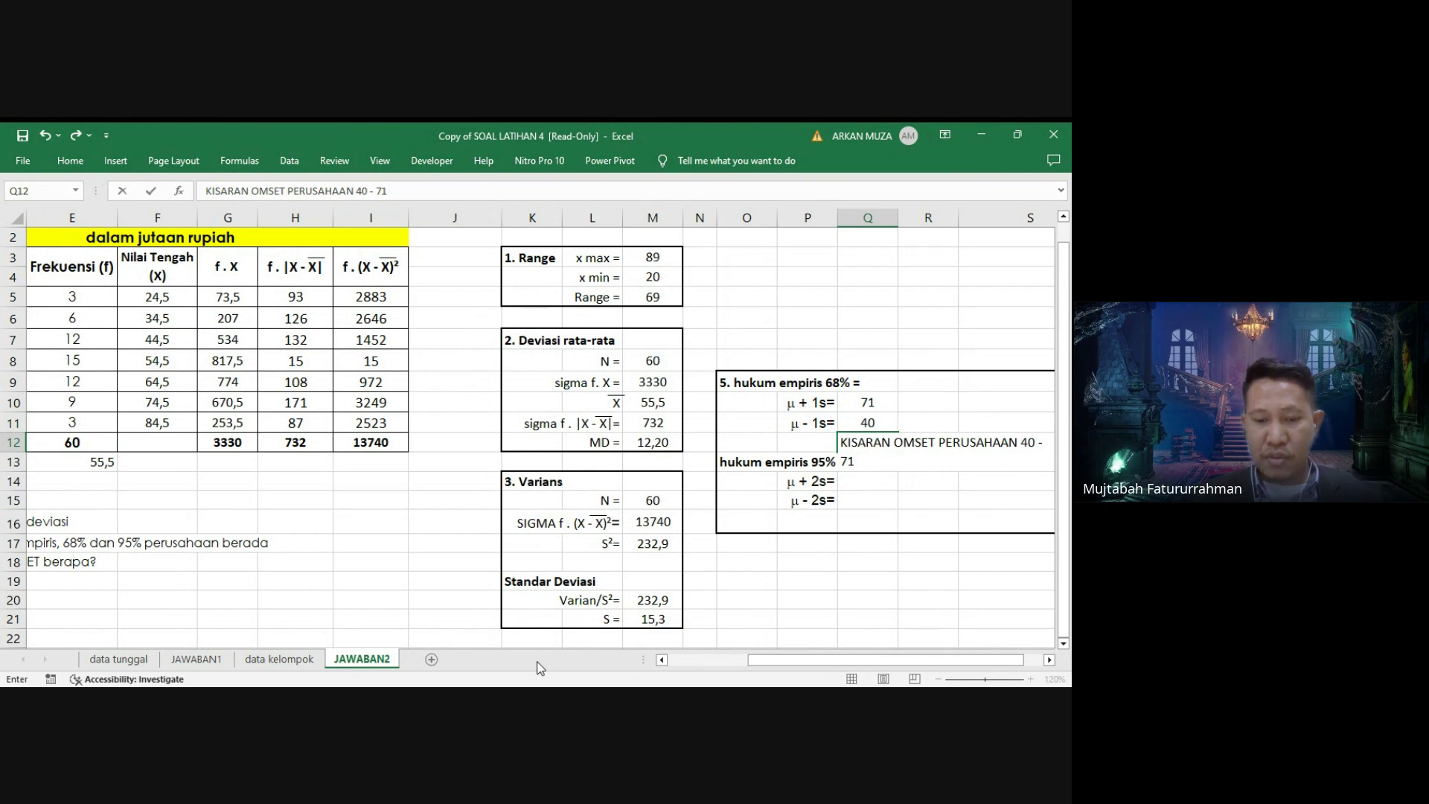
type(" JUTA")
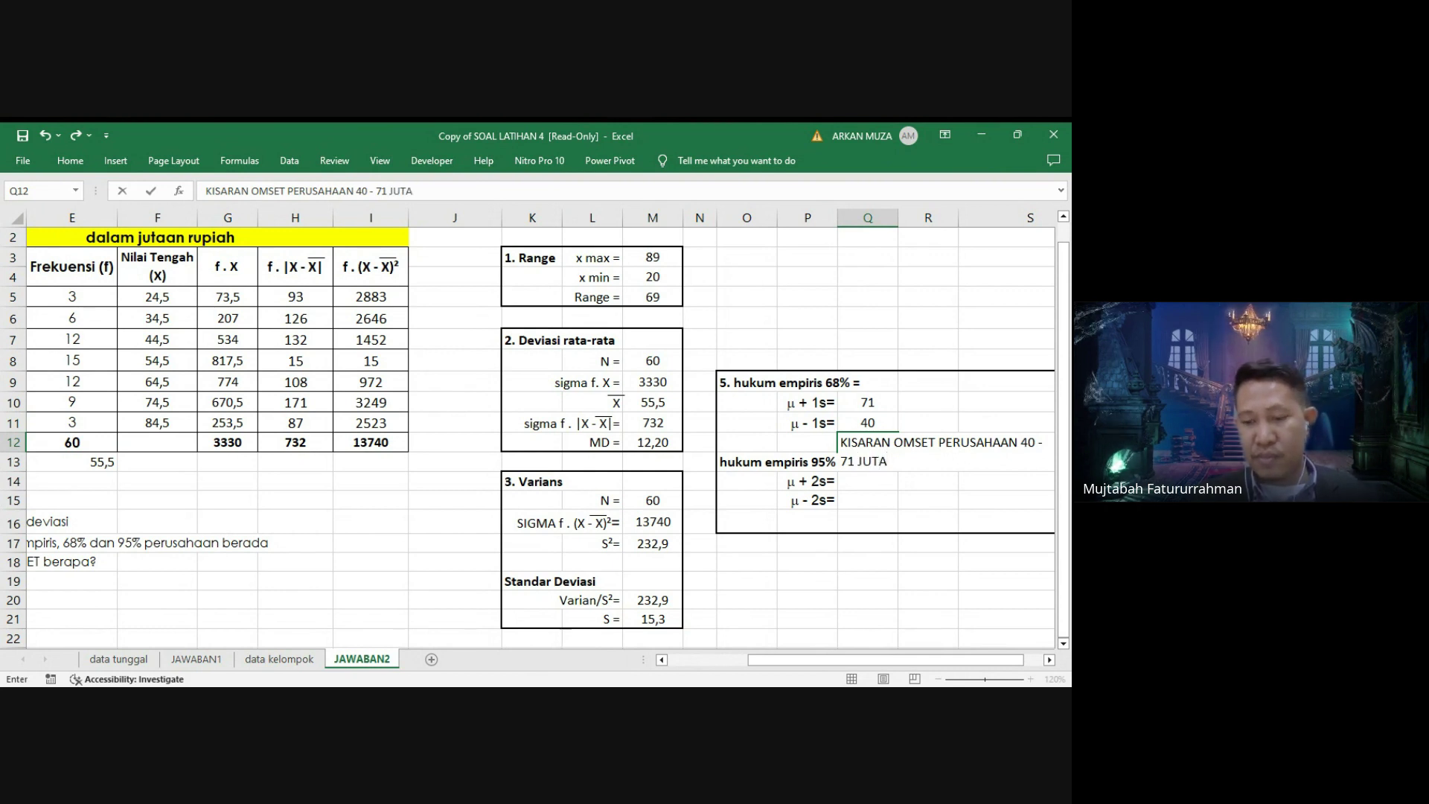
key("Return")
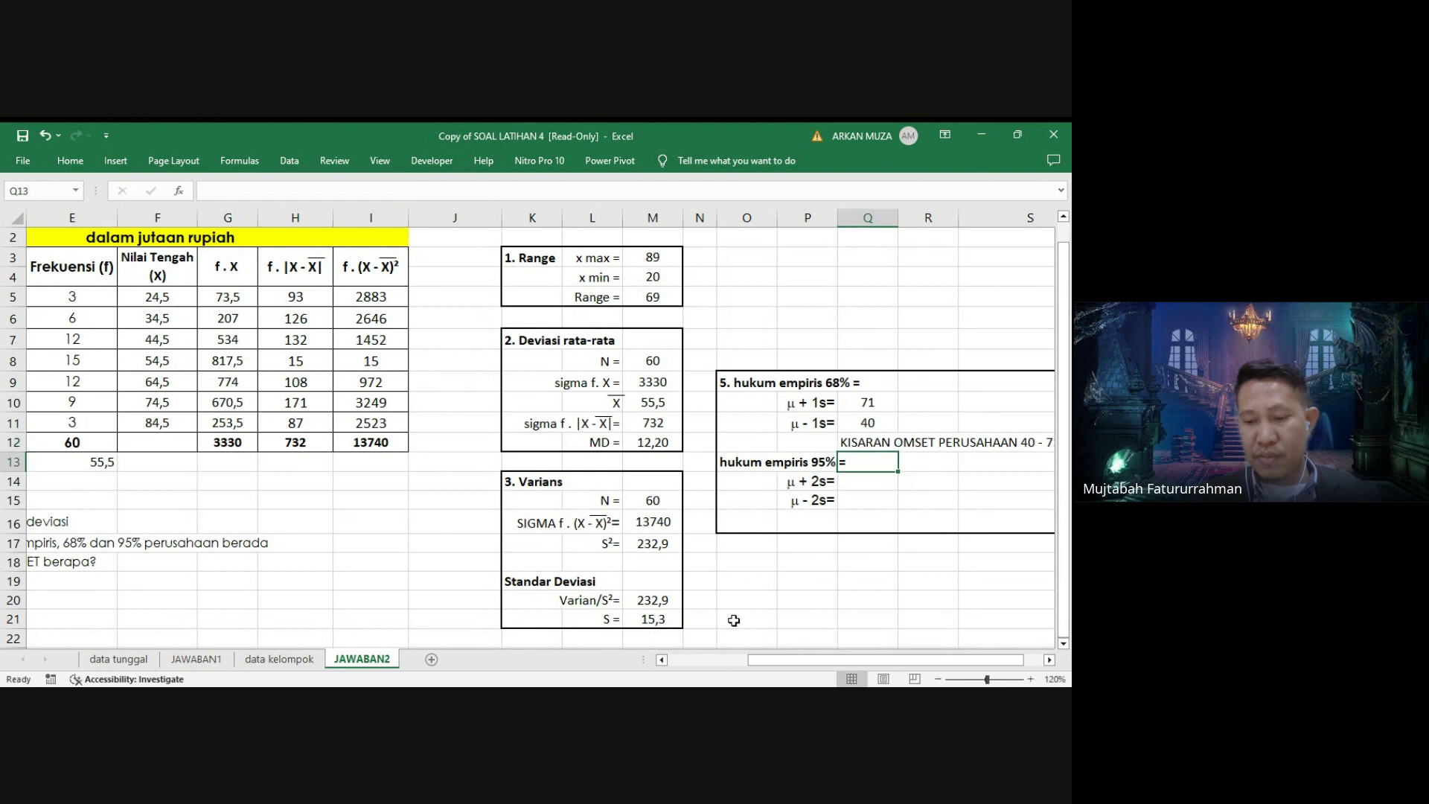
left_click(882, 565)
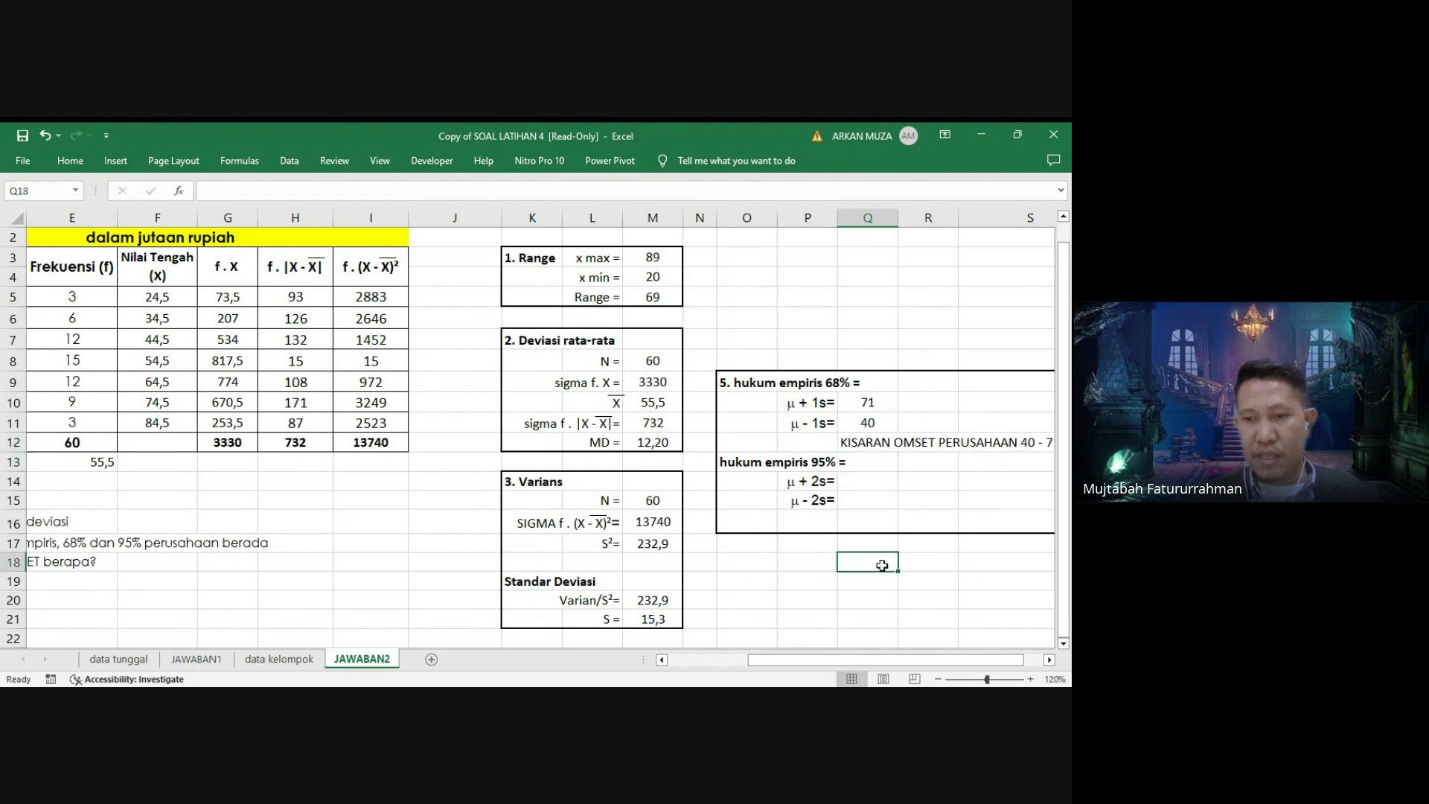
In the hukum empiris 95% block, calculate the upper limit μ + 2s in Q14 with =E13+(2*M21).
left_click(1049, 660)
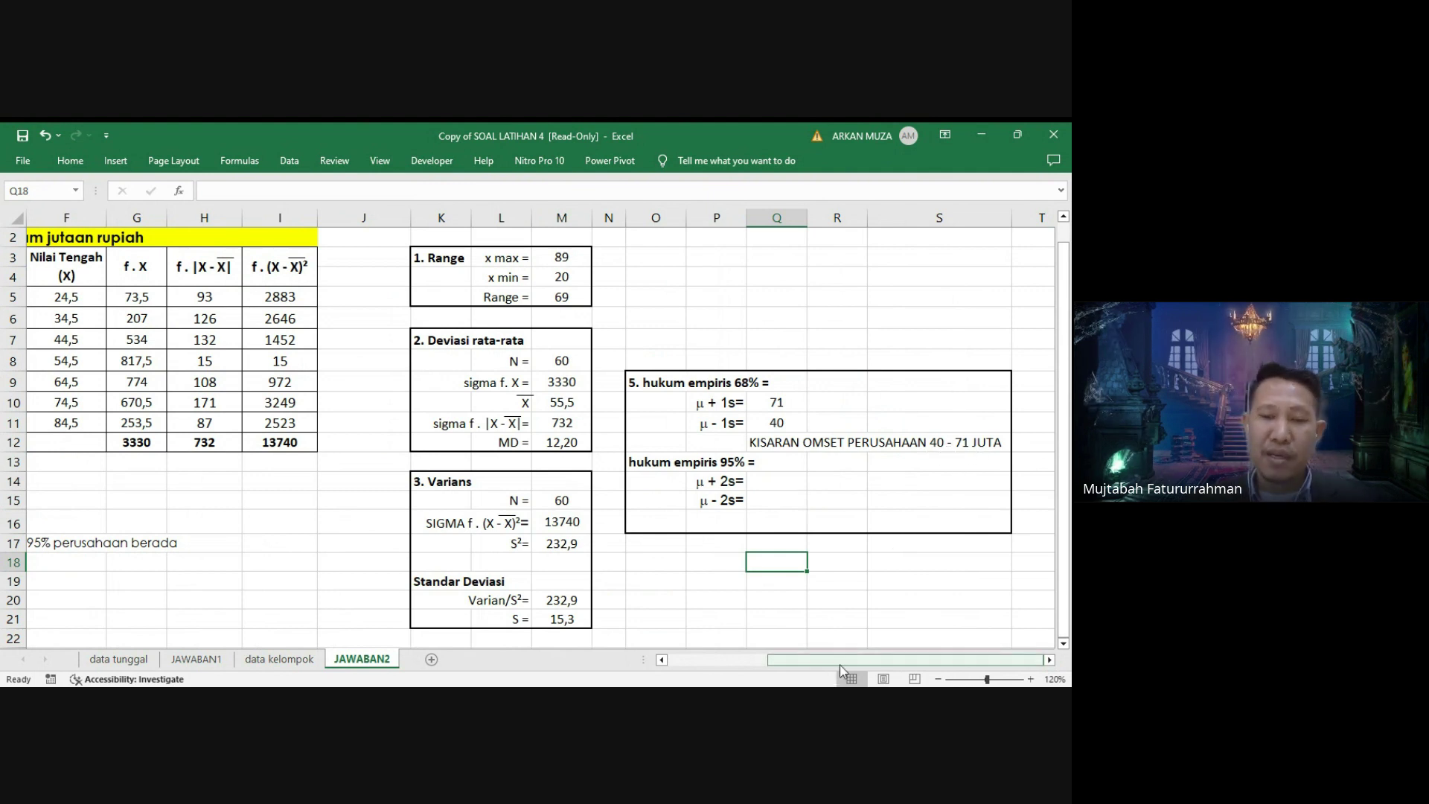
left_click_drag(837, 664, 694, 663)
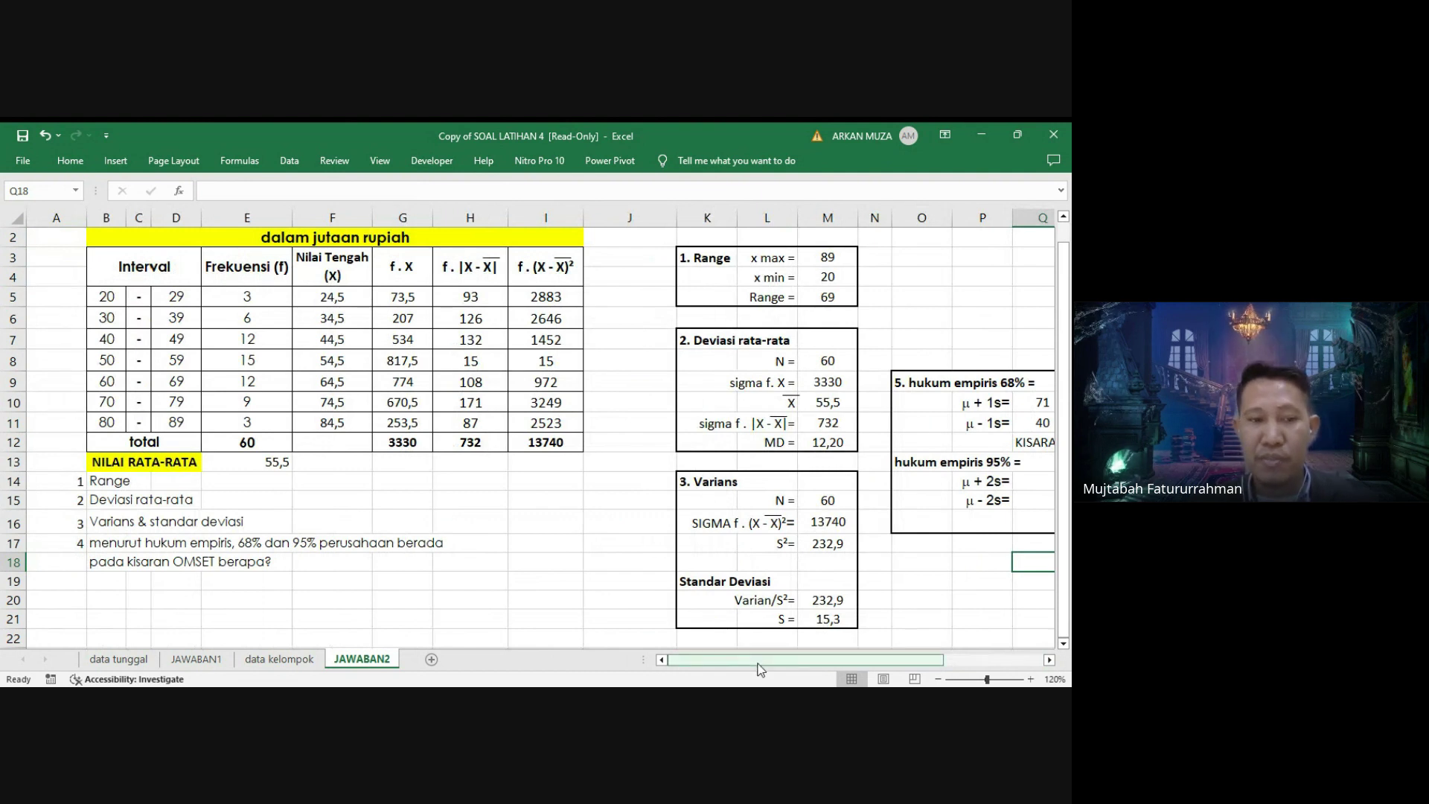
left_click_drag(759, 664, 859, 664)
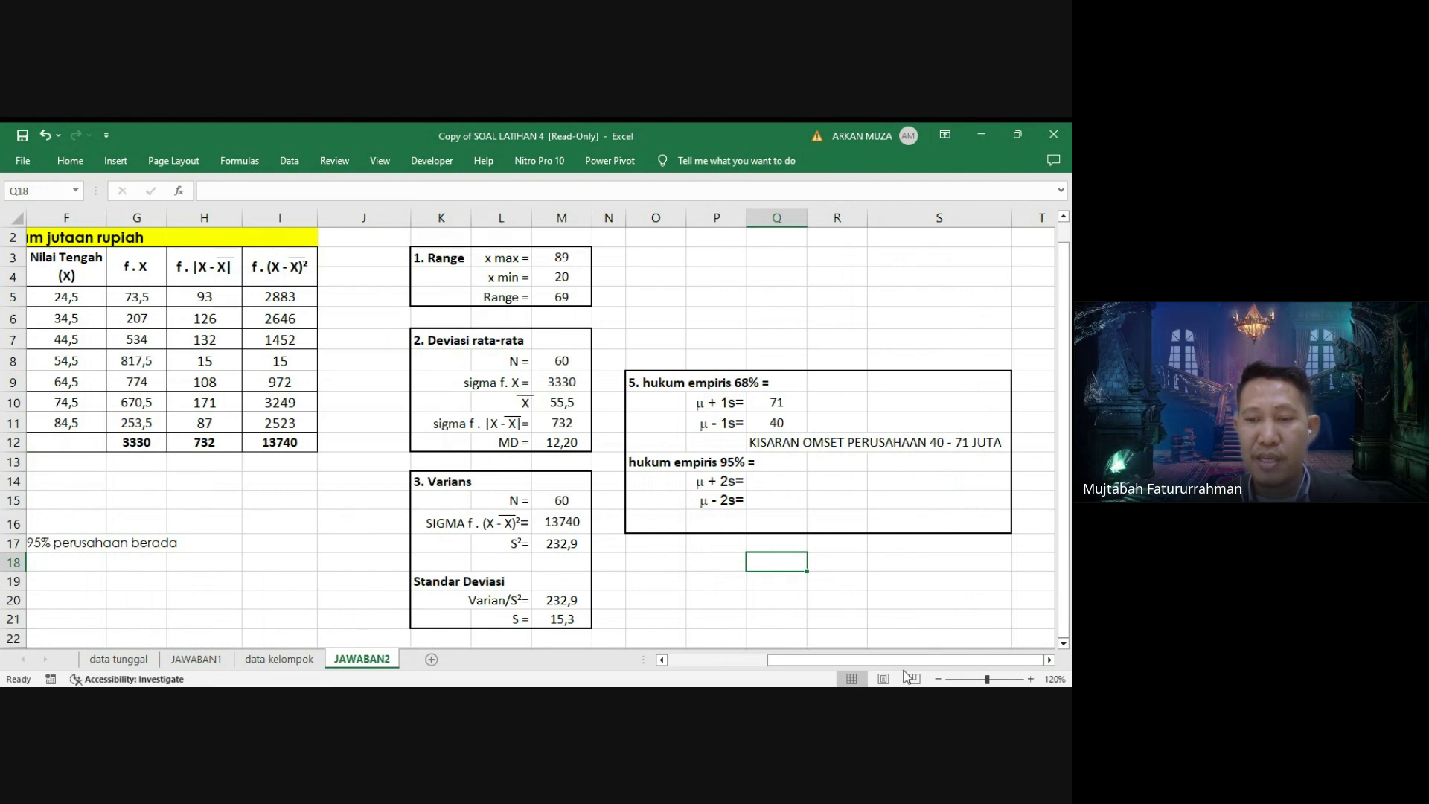
left_click(774, 482)
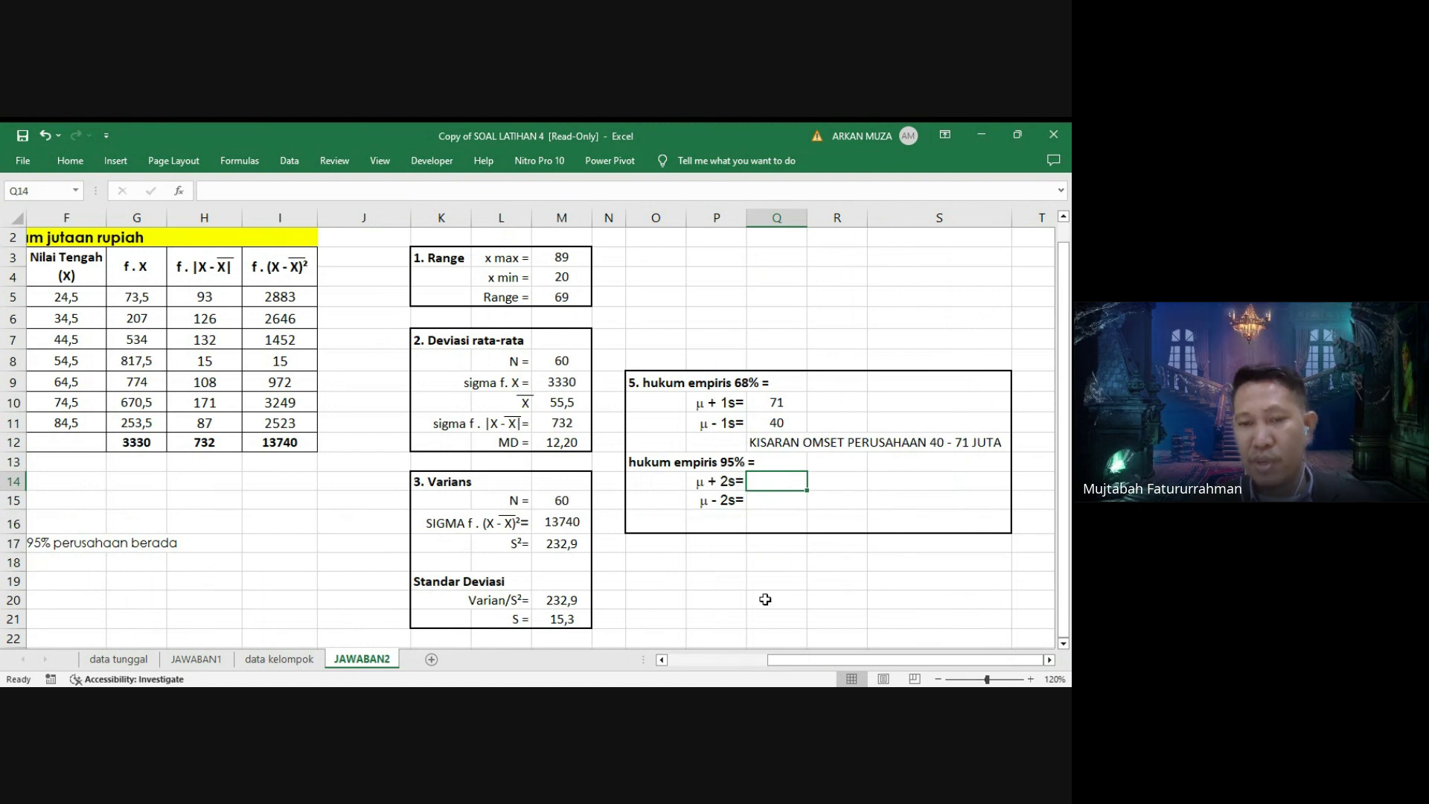
type("=")
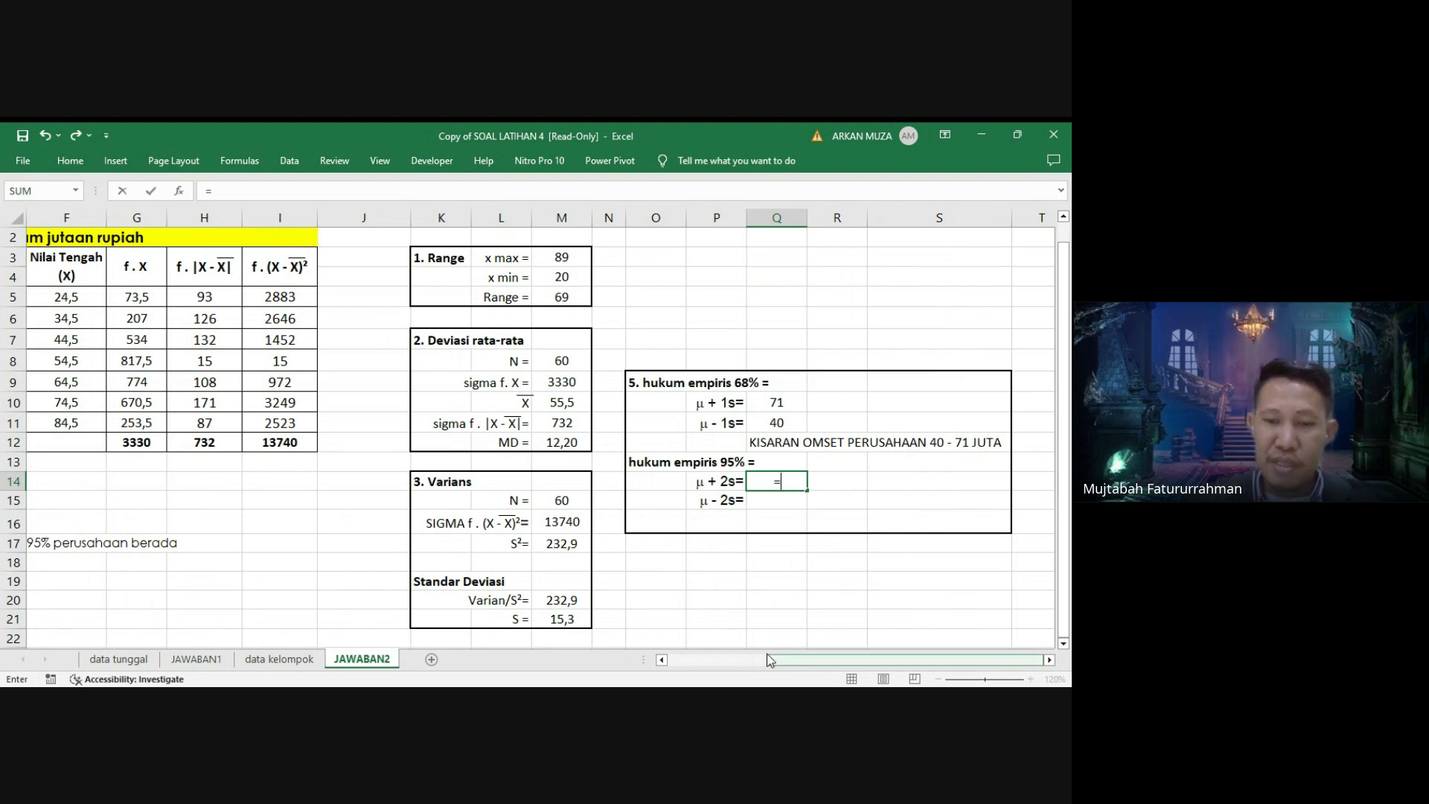
left_click_drag(779, 656, 759, 657)
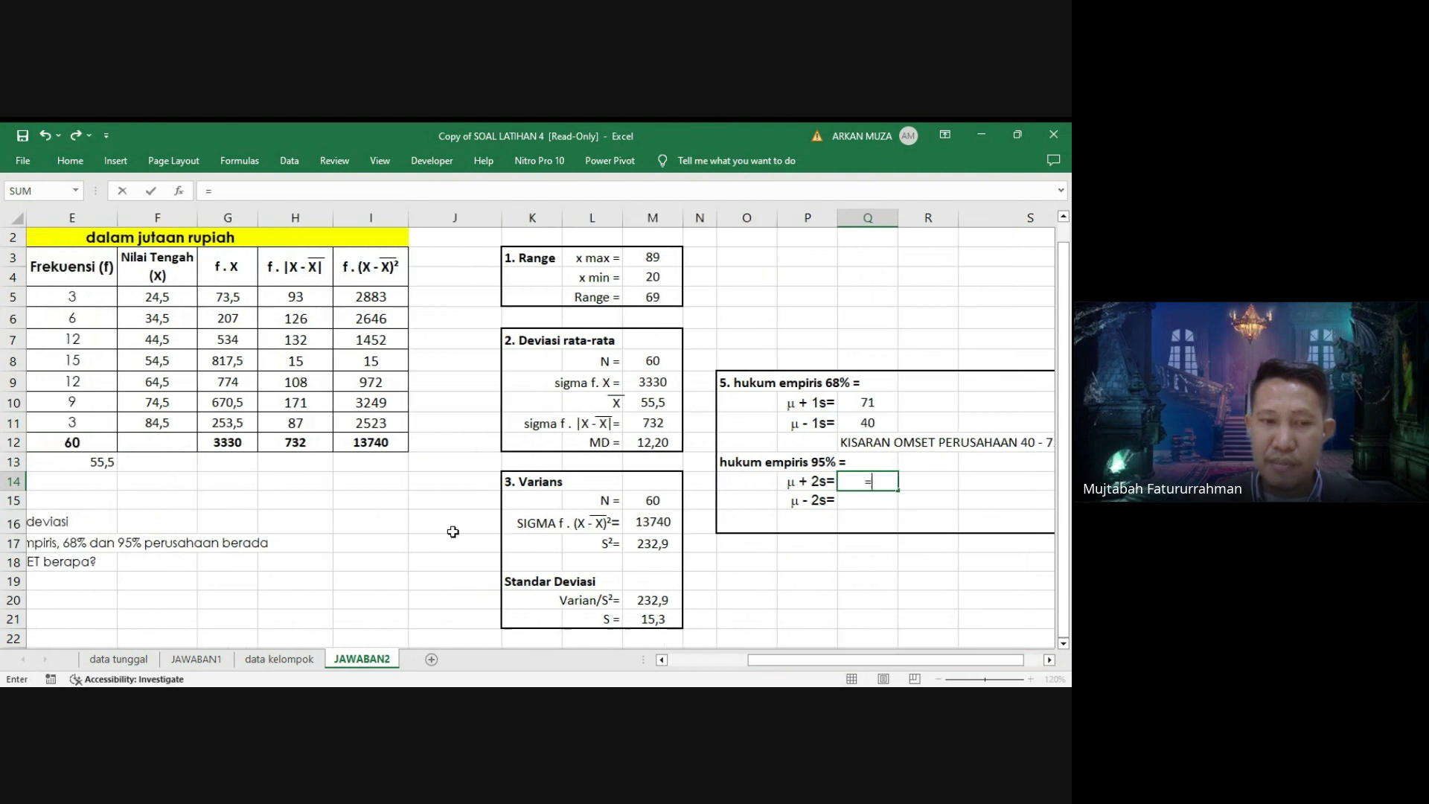
left_click(113, 462)
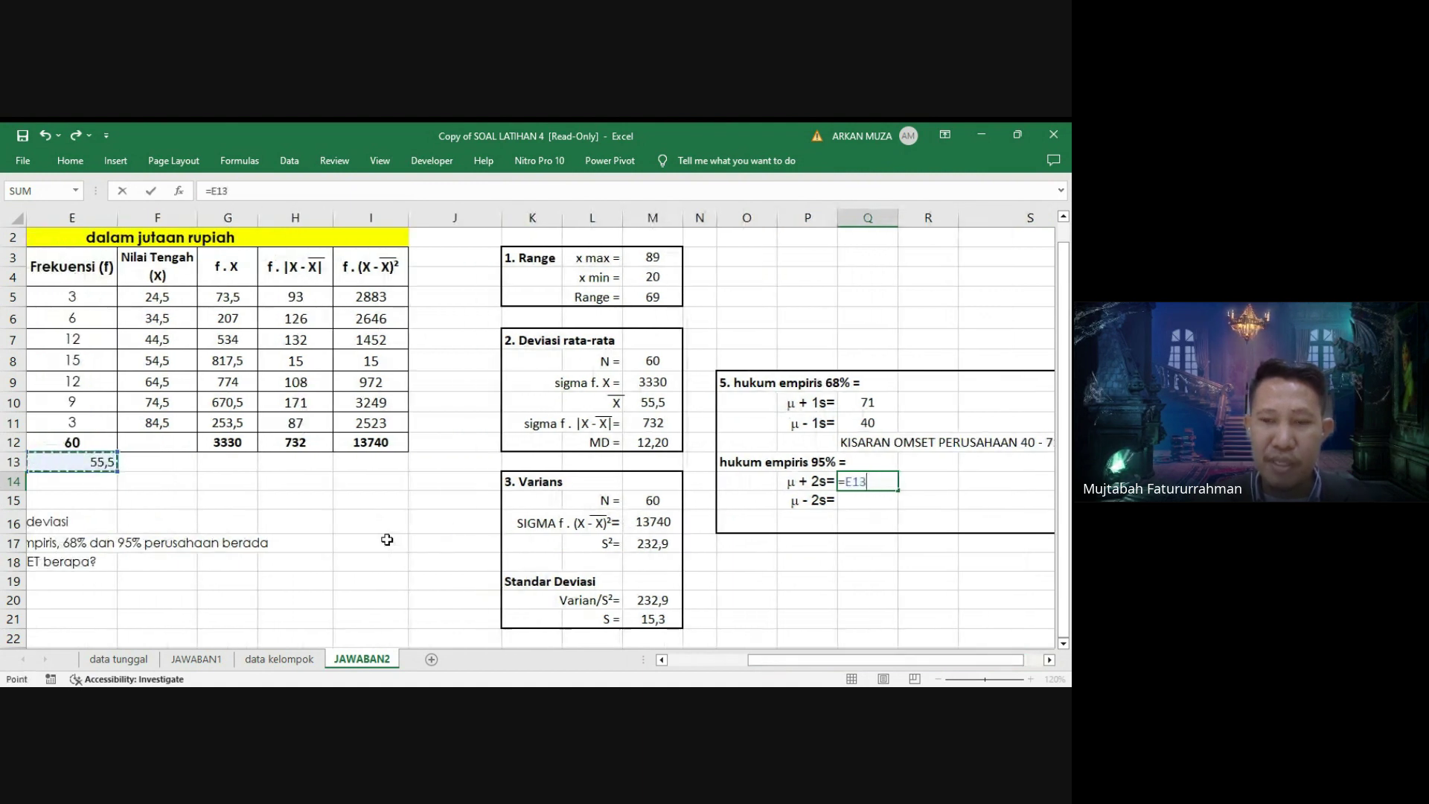
type("+")
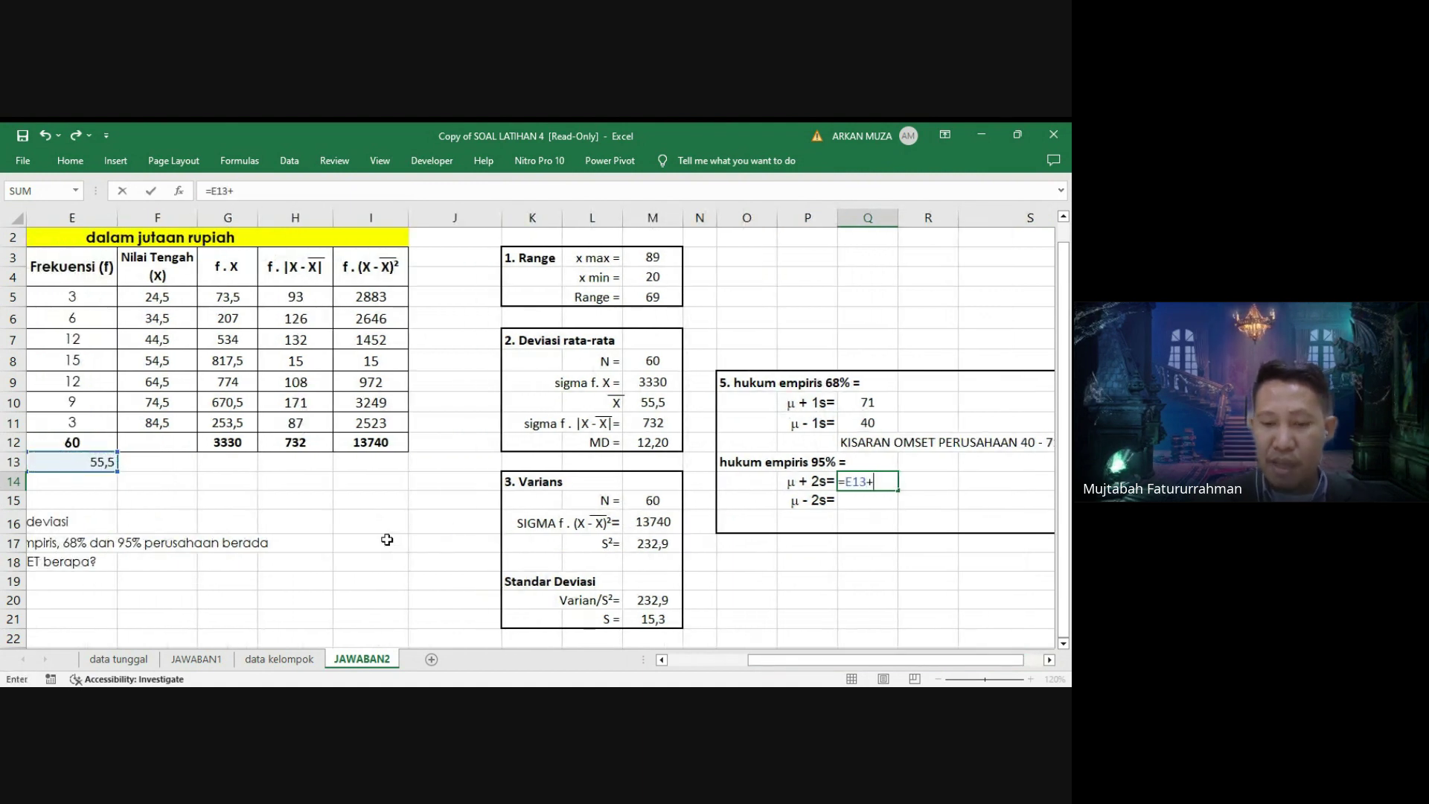
type("(2")
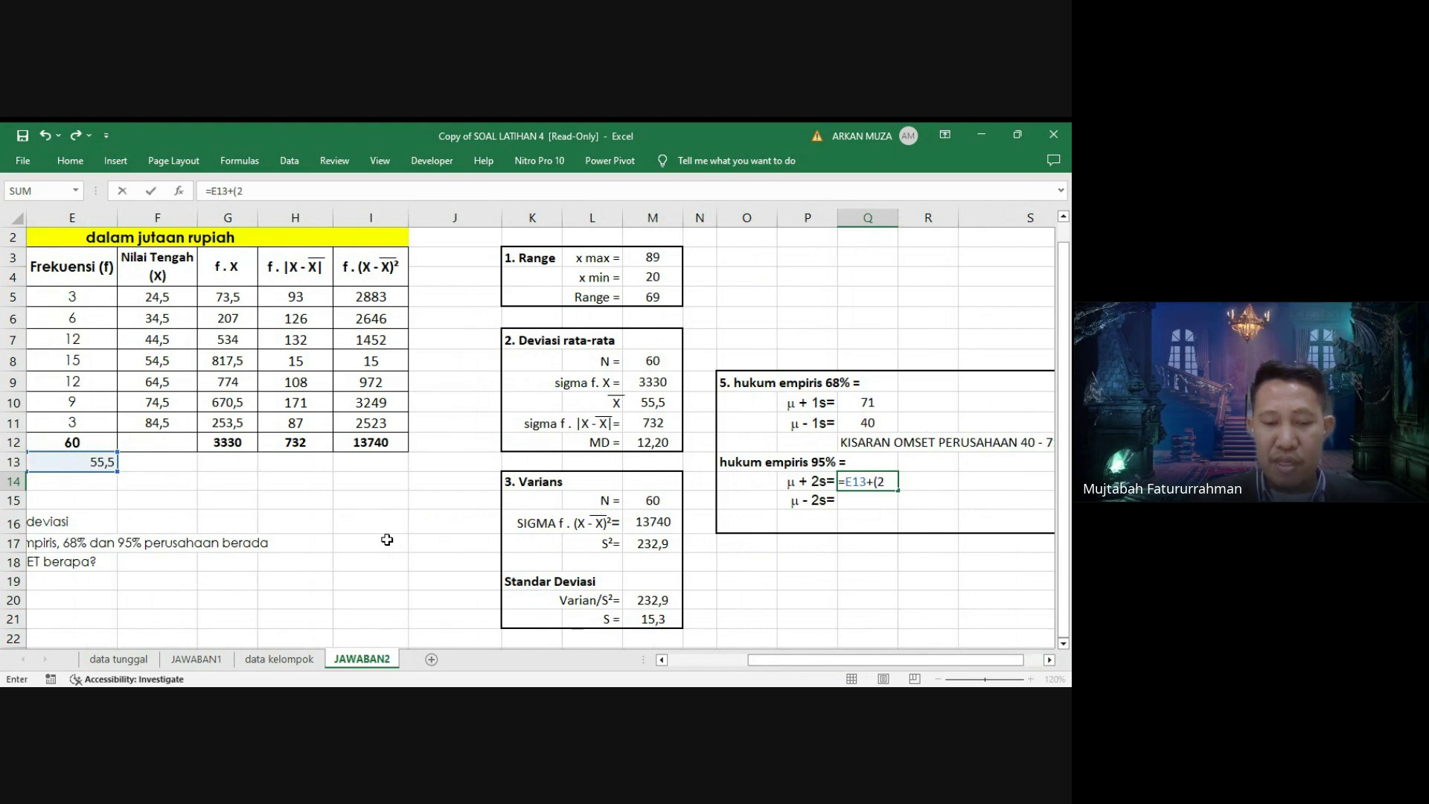
type("*")
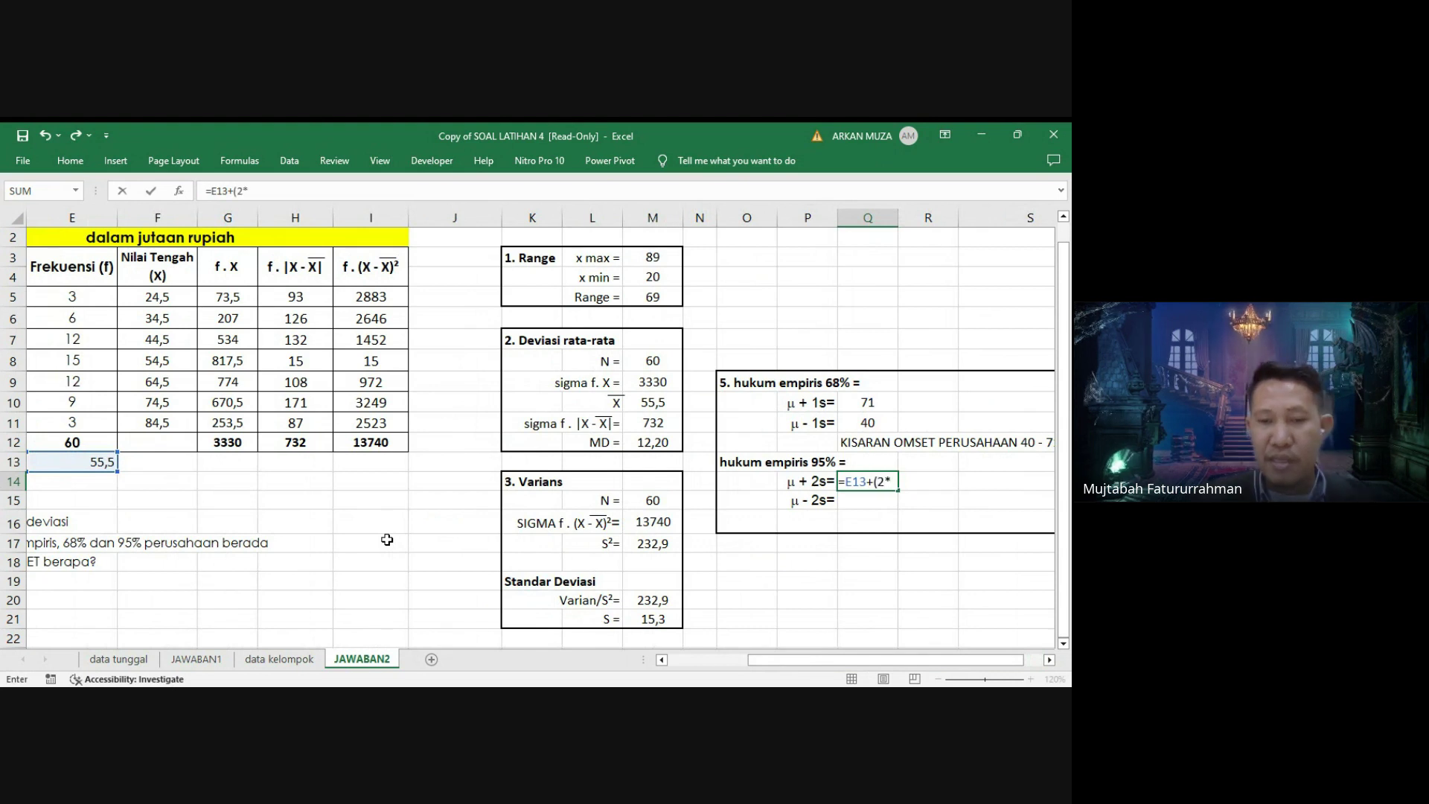
left_click(664, 620)
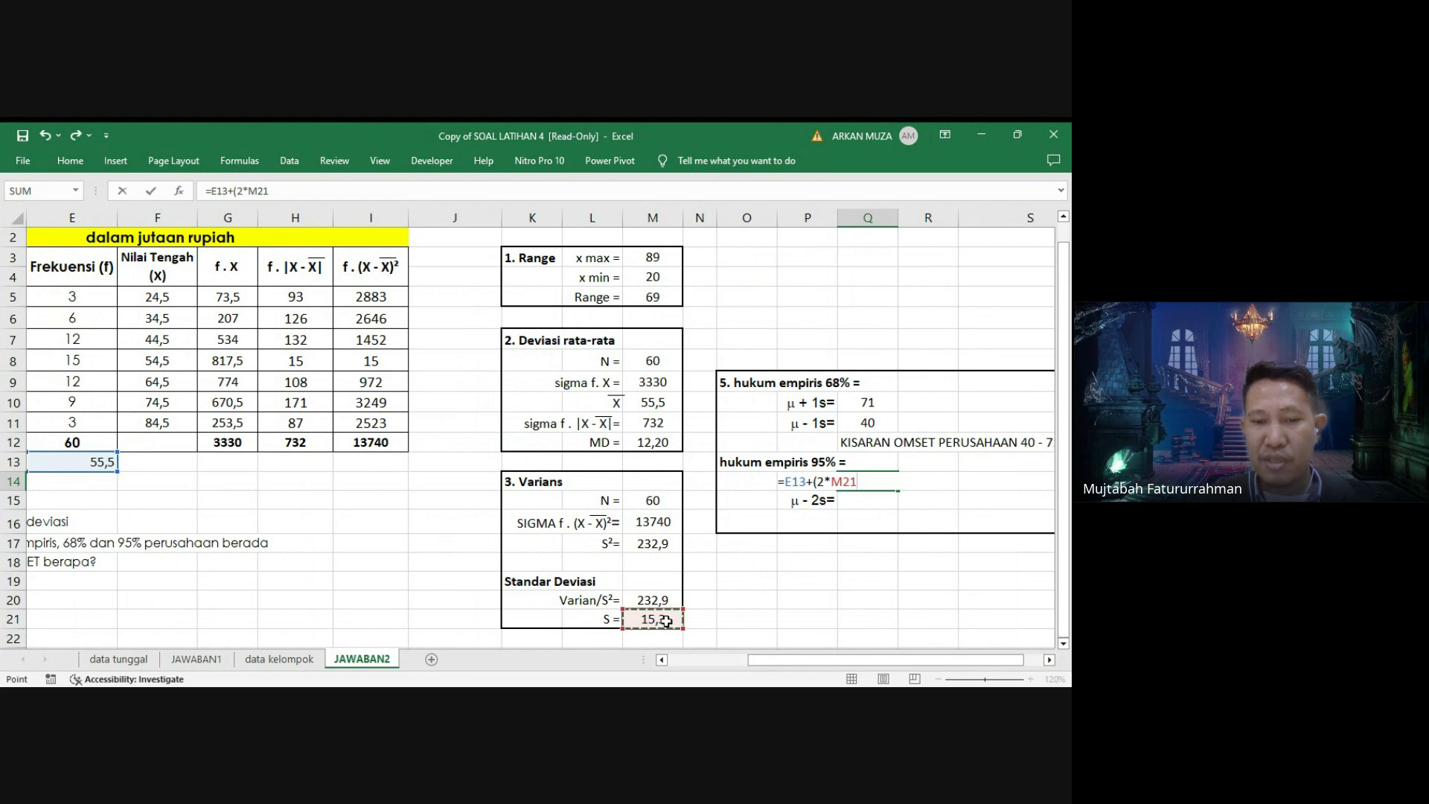
type(")")
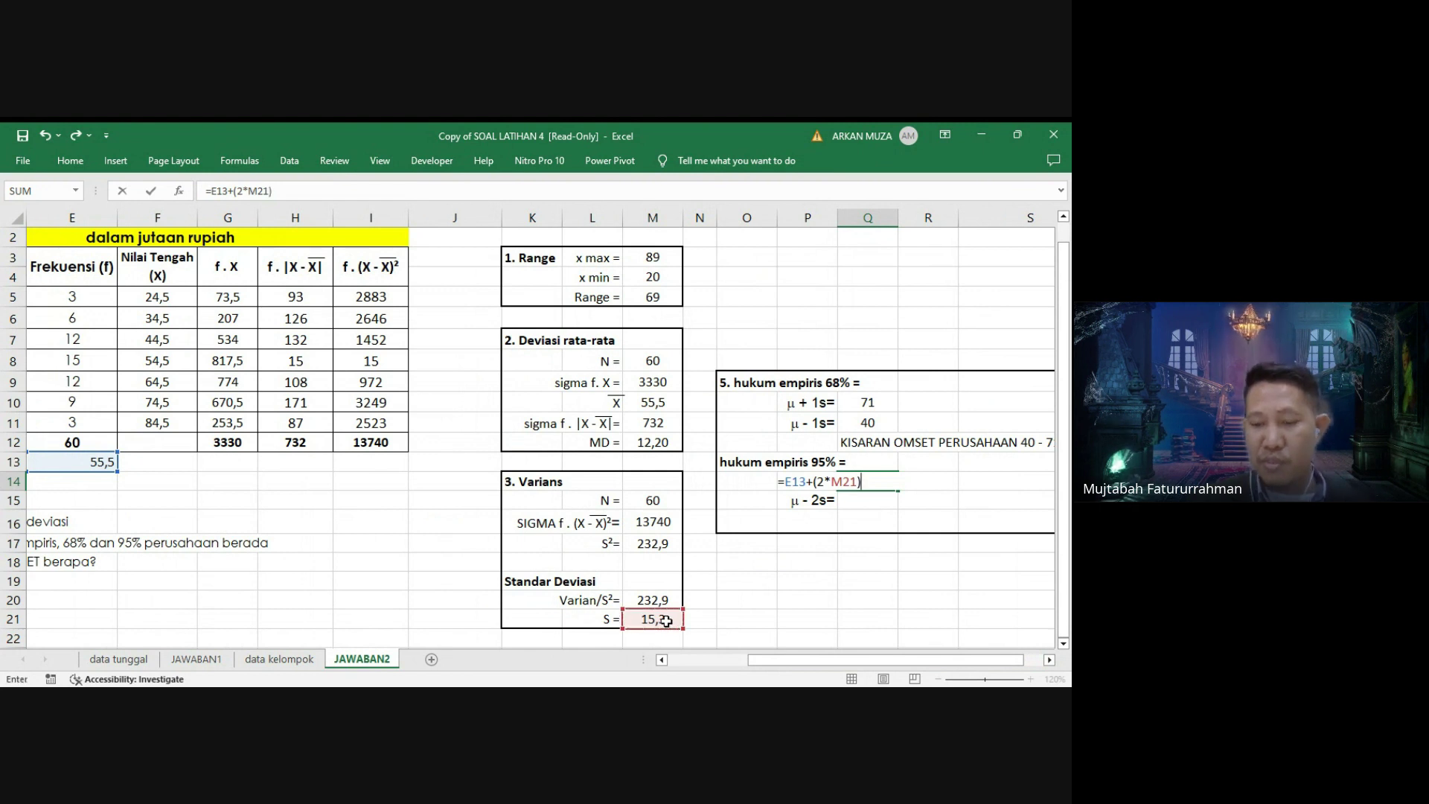
key("Return")
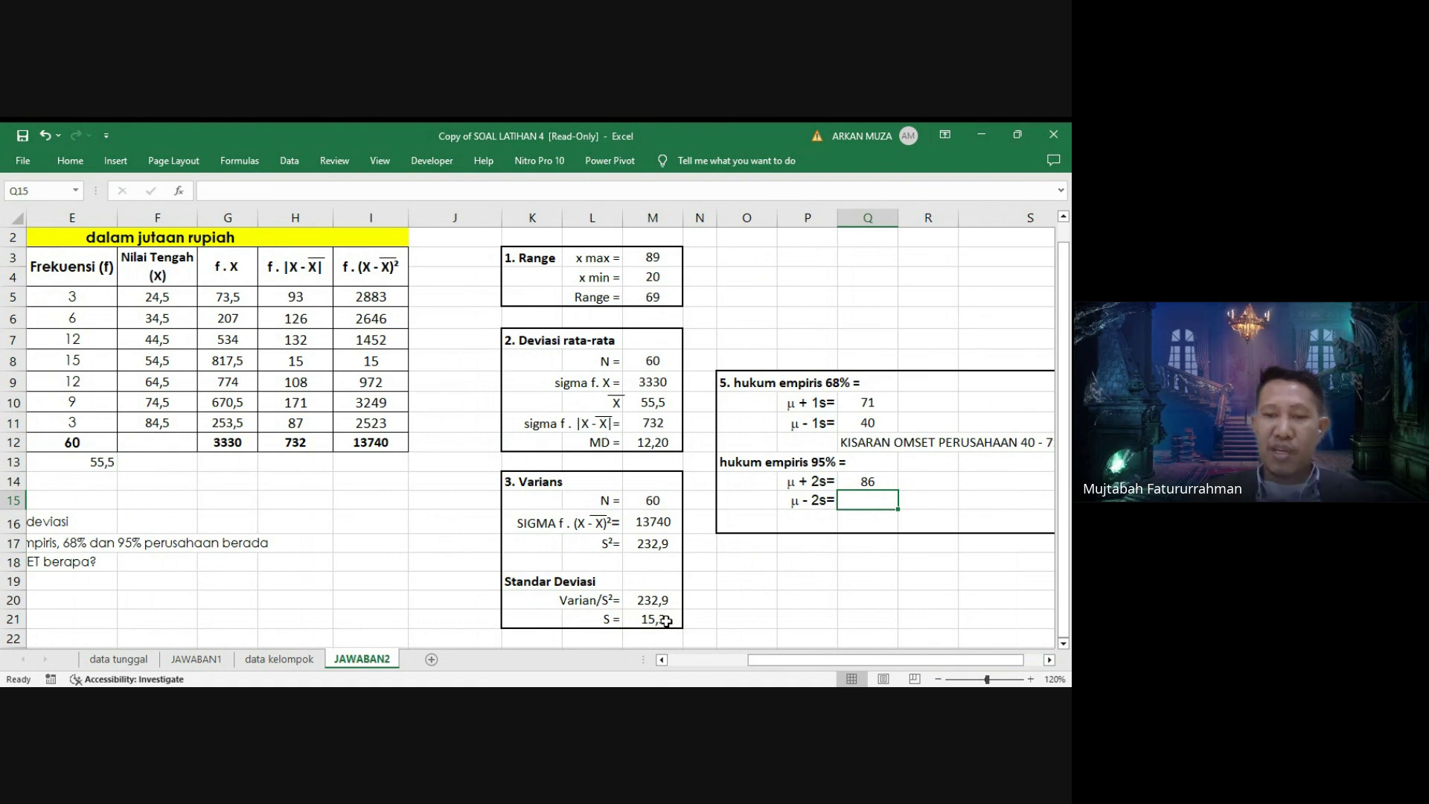
Calculate the lower limit μ - 2s in Q15 of the hukum empiris 95% block with =E13-(2*M21).
type("=")
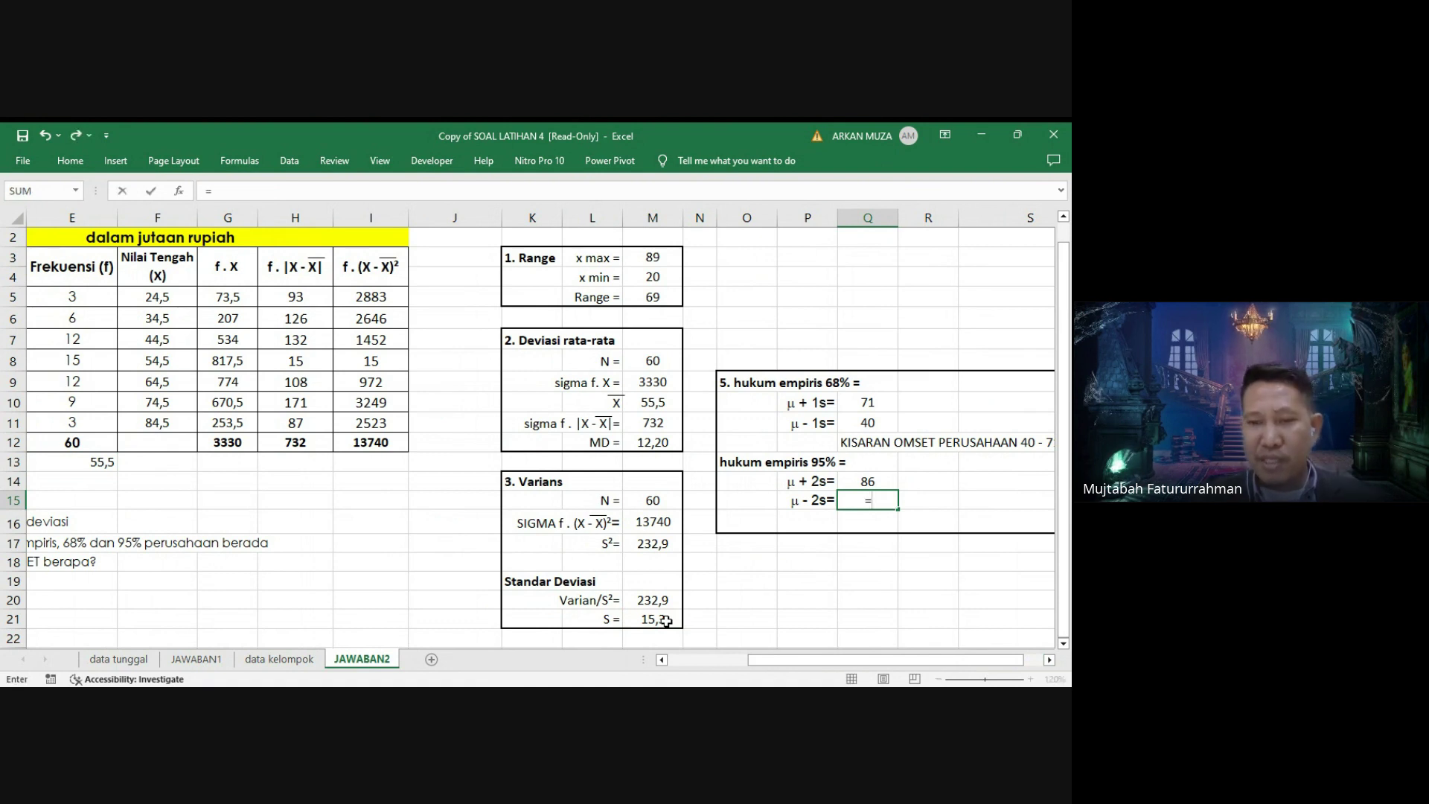
left_click(104, 463)
type("-")
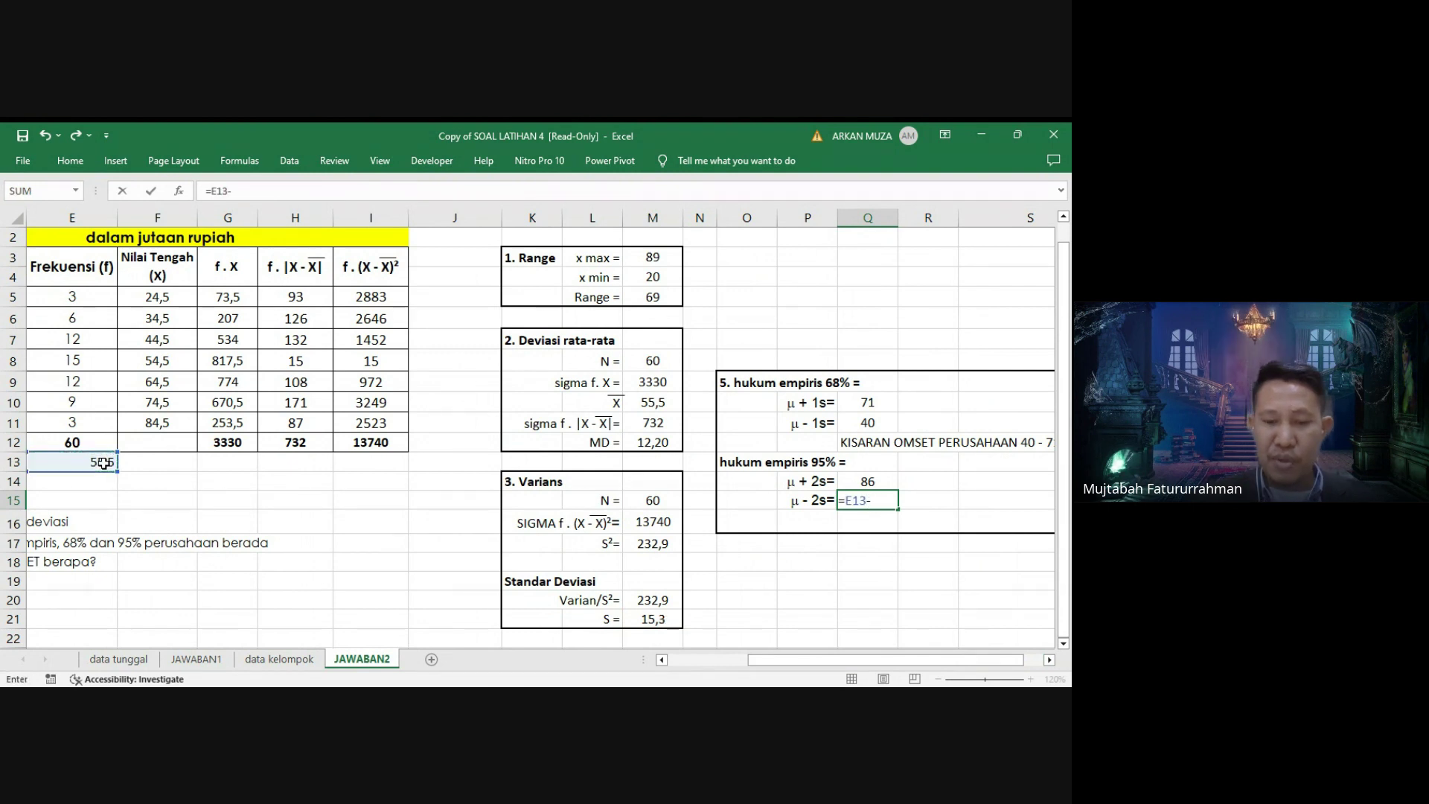
type("(2")
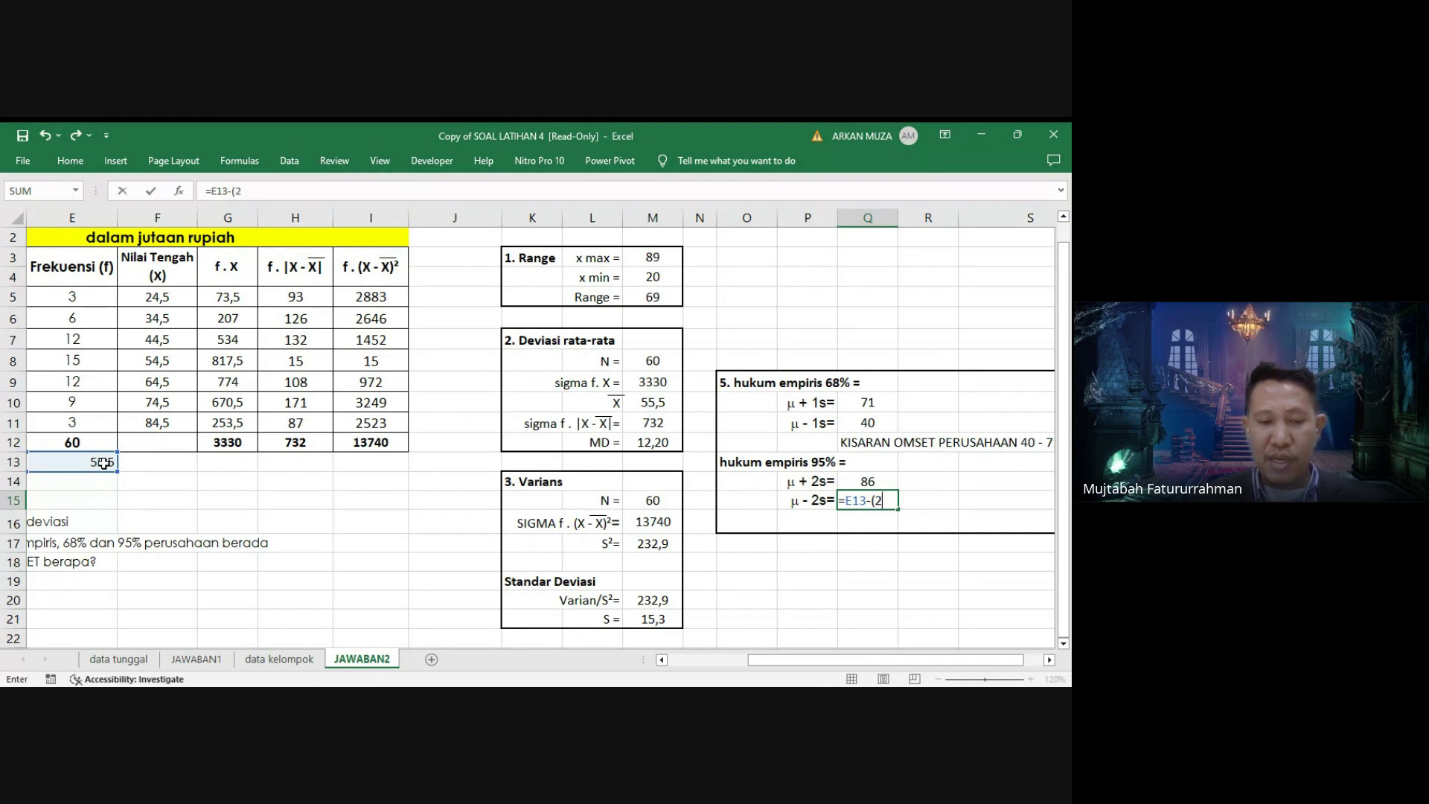
type("*")
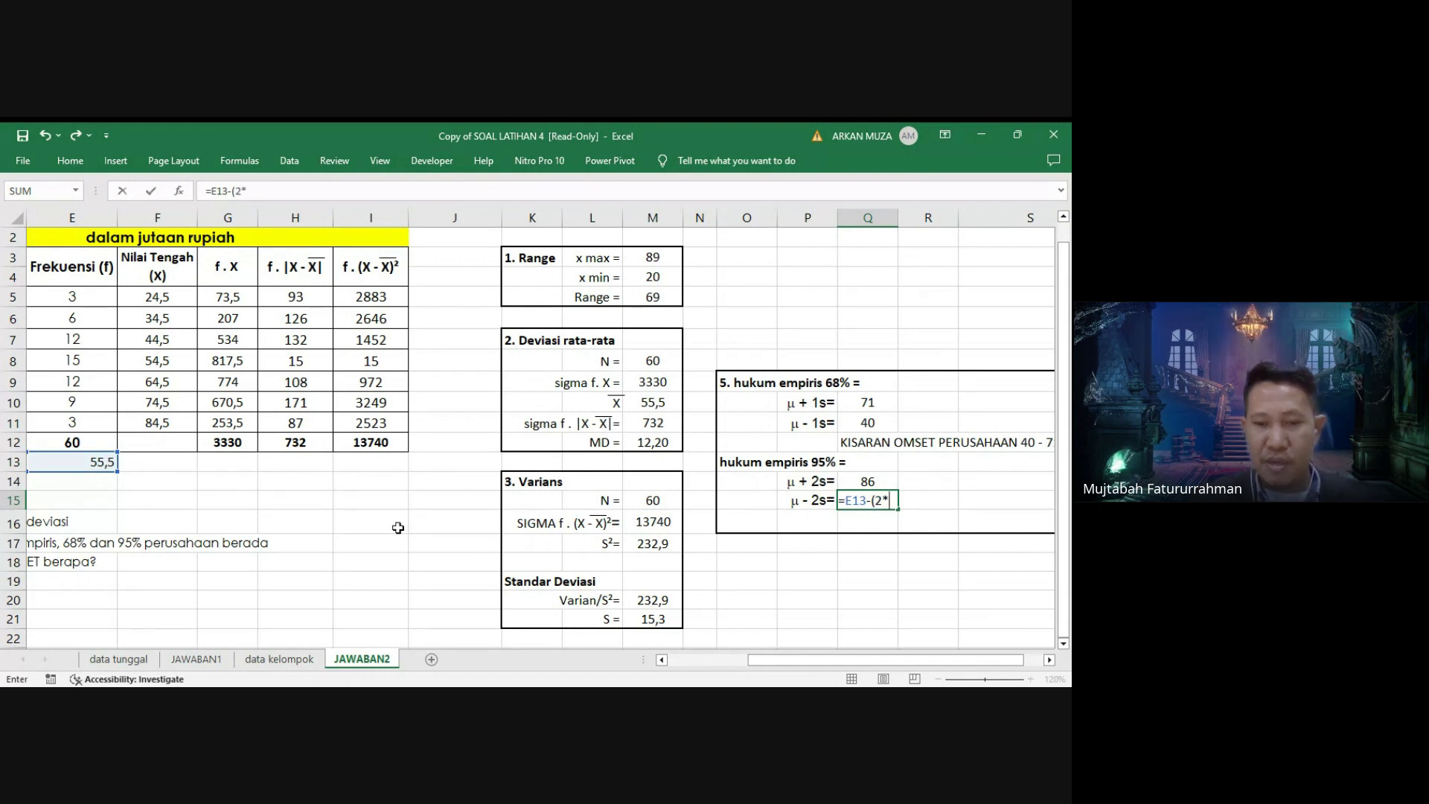
left_click(646, 616)
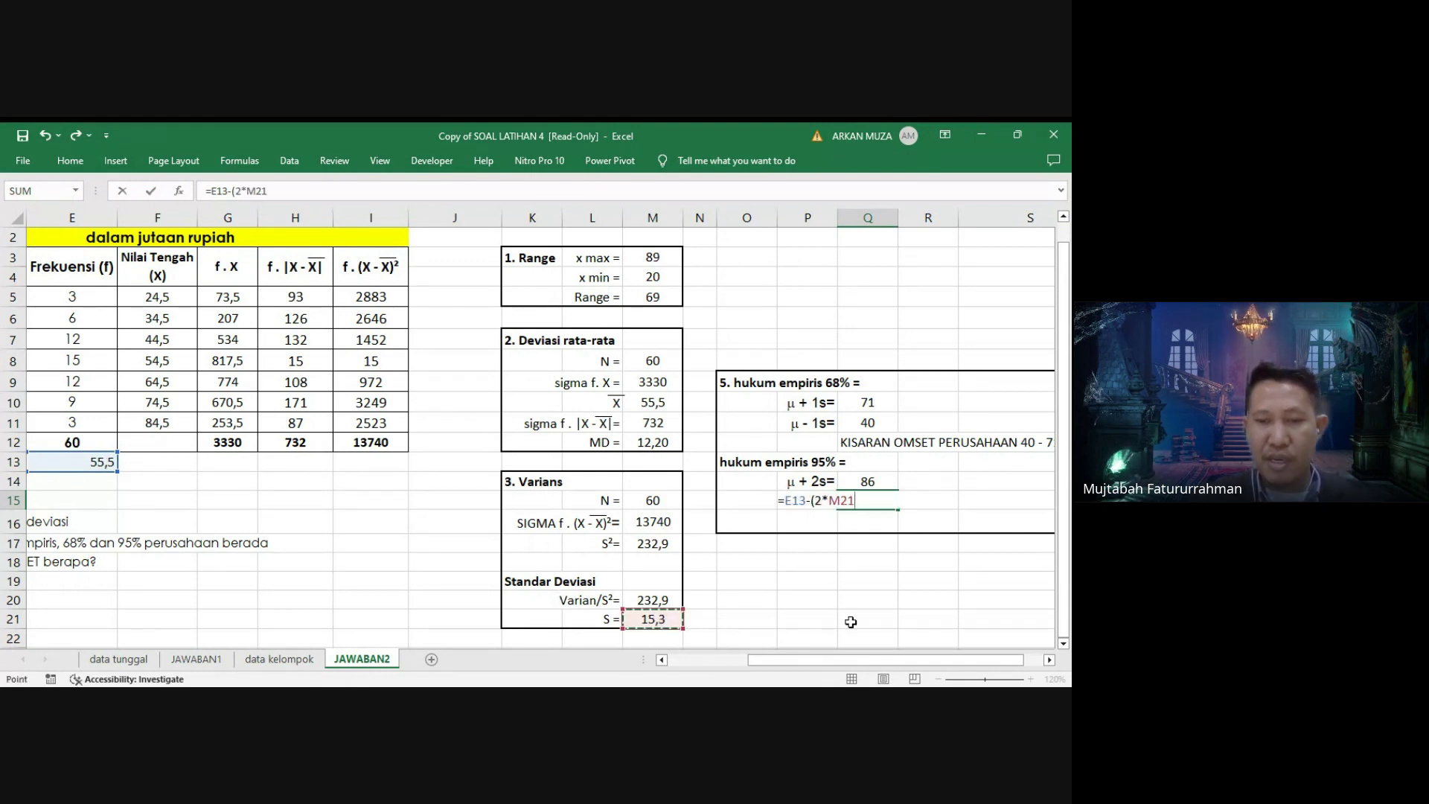
type(")")
key("Return")
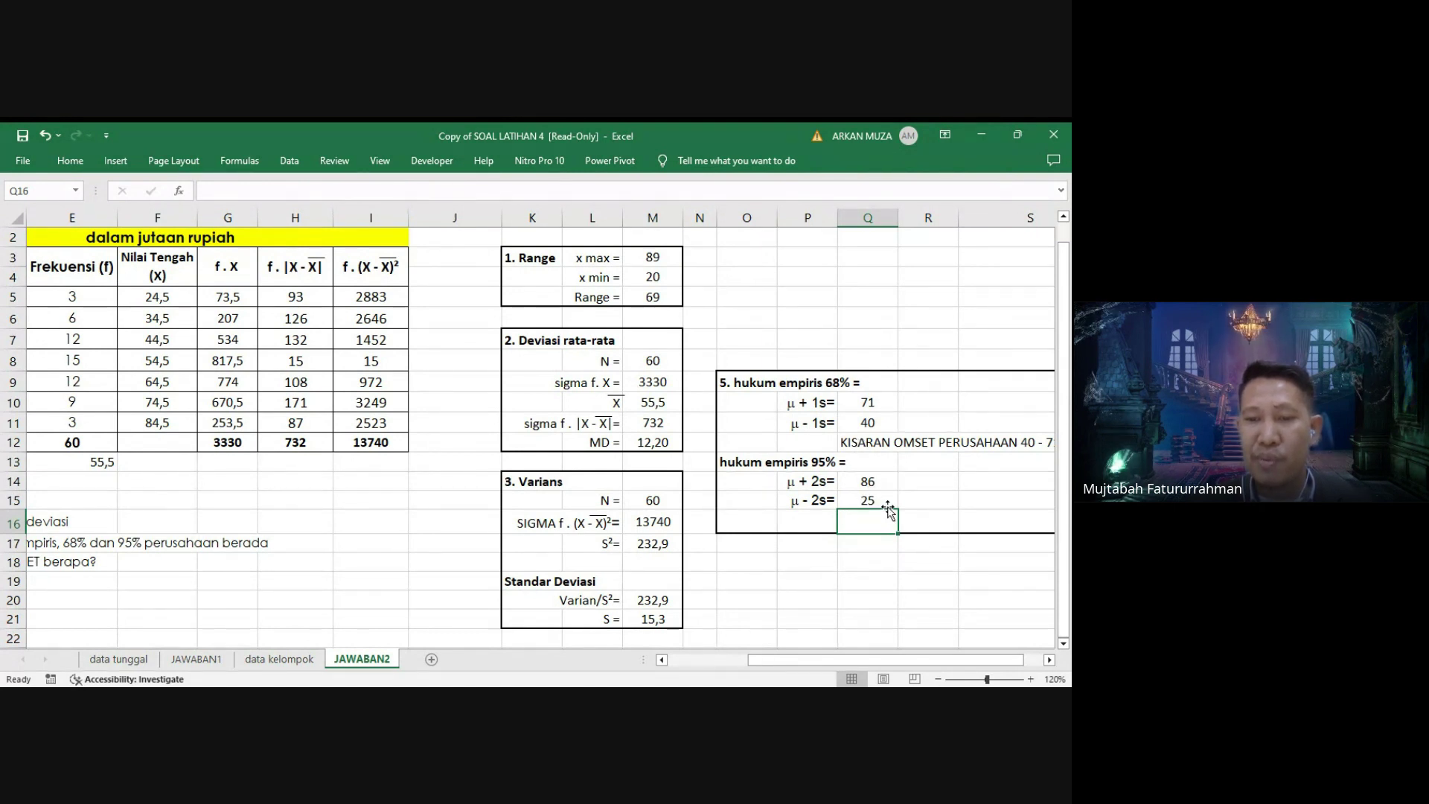
Copy the 68% conclusion from Q12 into P16 of the hukum empiris 95% block.
left_click(857, 443)
key("ctrl+c")
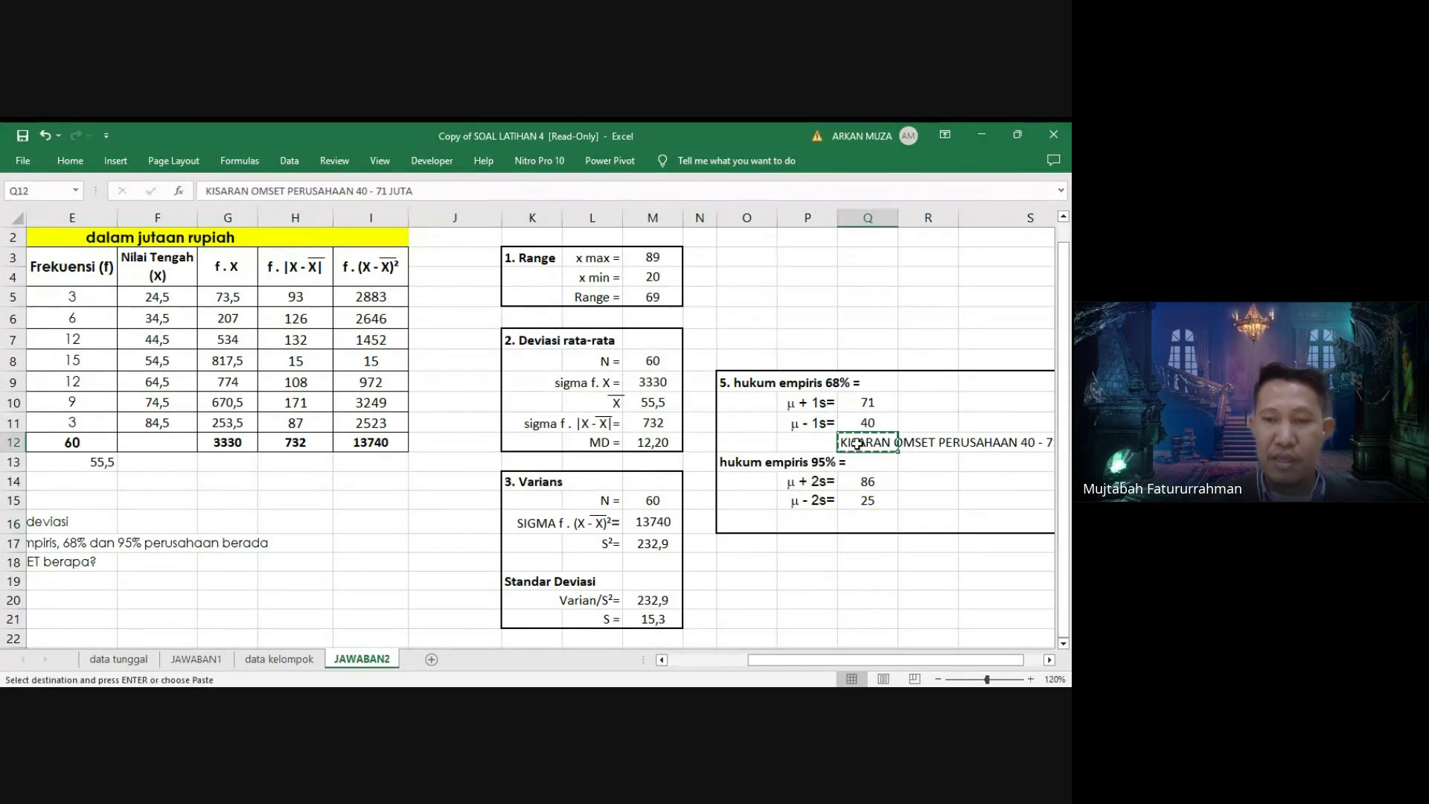
left_click(815, 522)
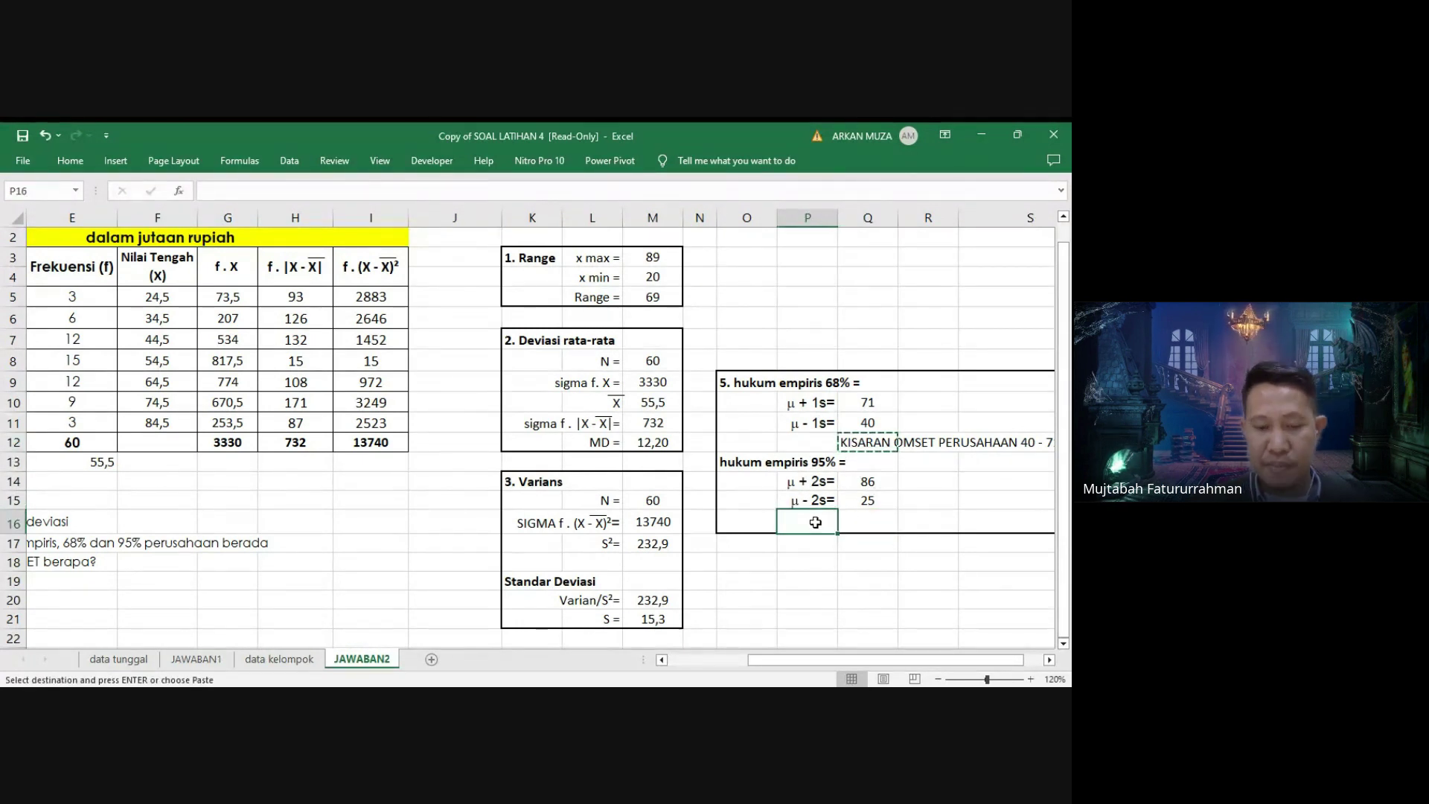
key("ctrl+v")
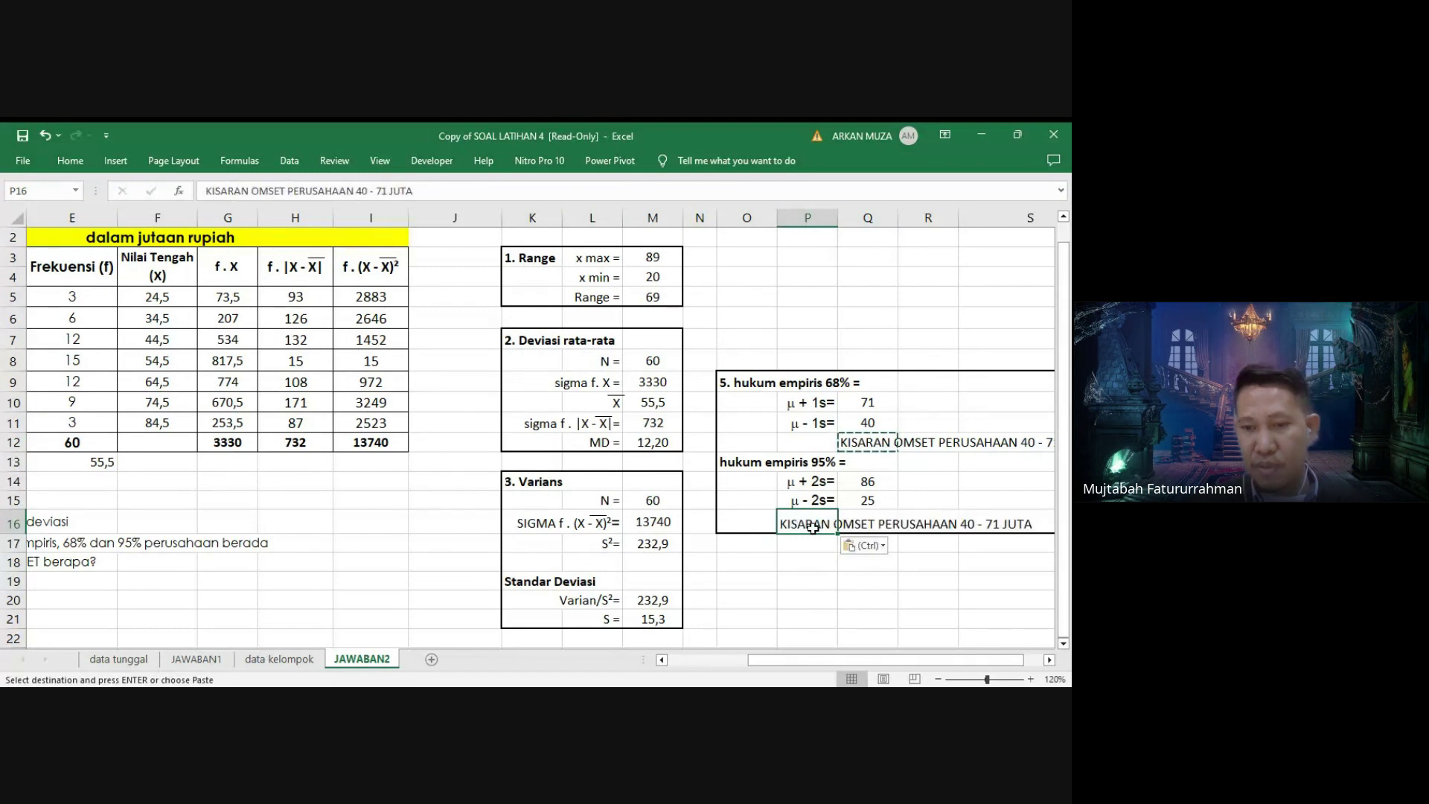
Change the 95% conclusion in P16 to "KISARAN OMSET PERUSAHAAN 25 - 86 JUTA".
double_click(880, 521)
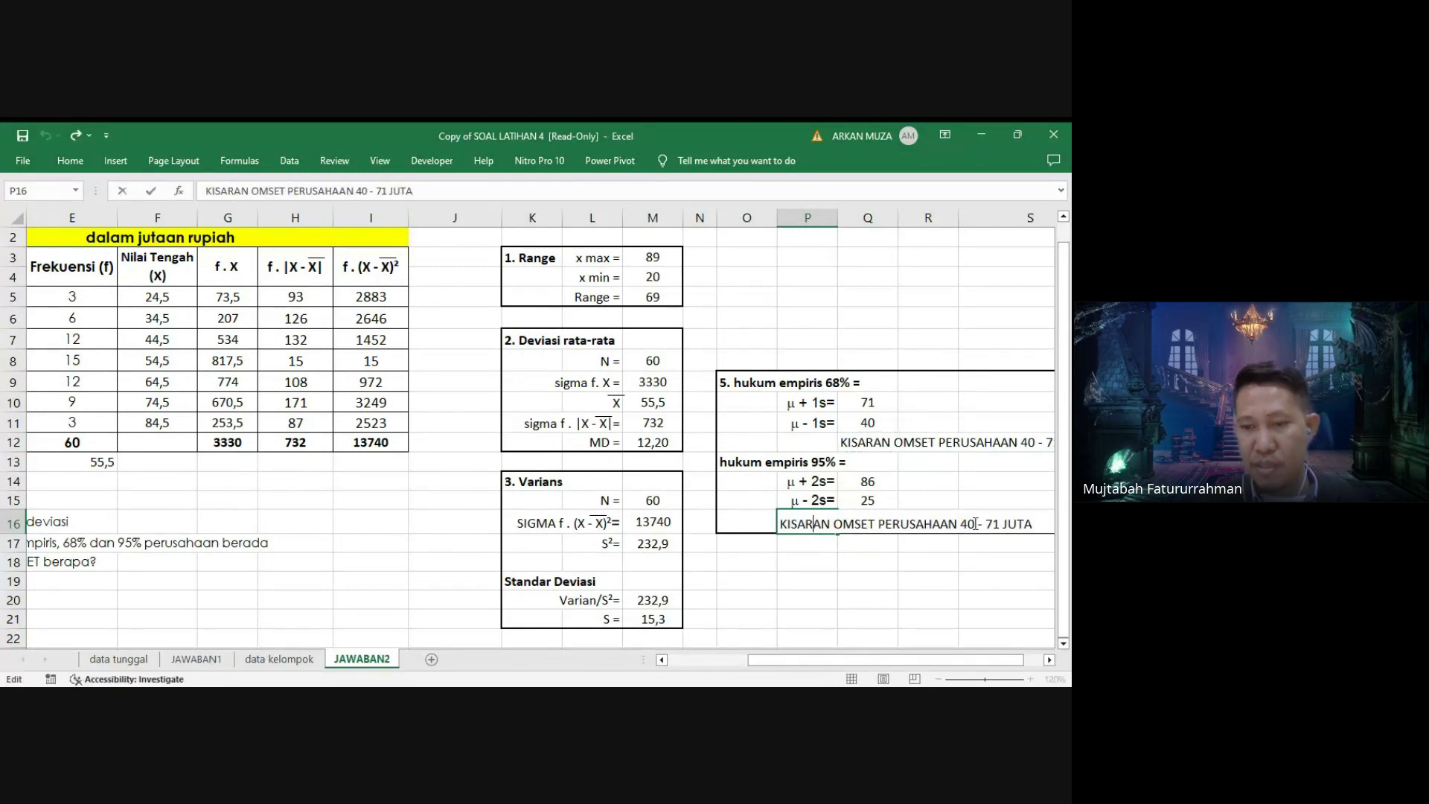
key("BackSpace")
key("BackSpace")
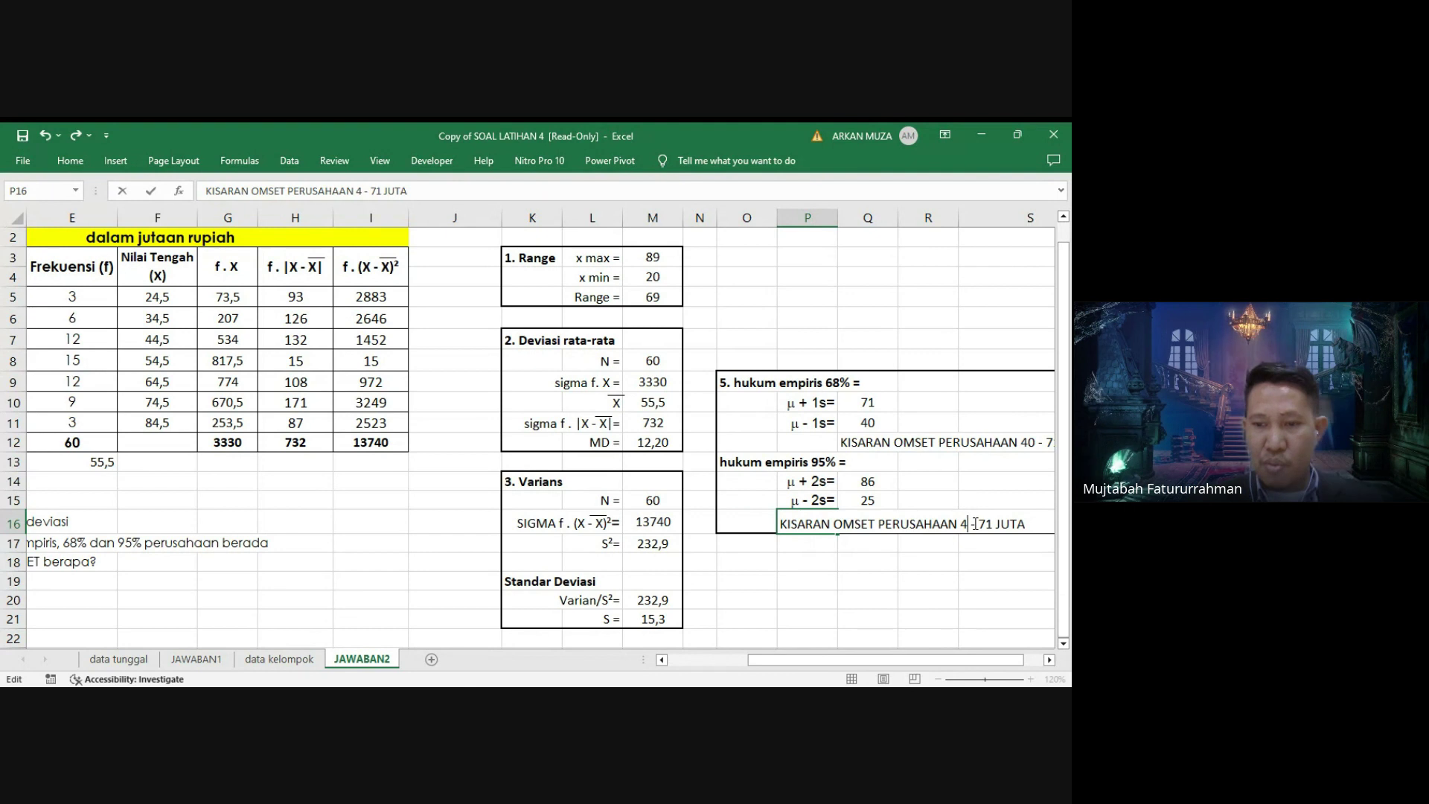
type("25")
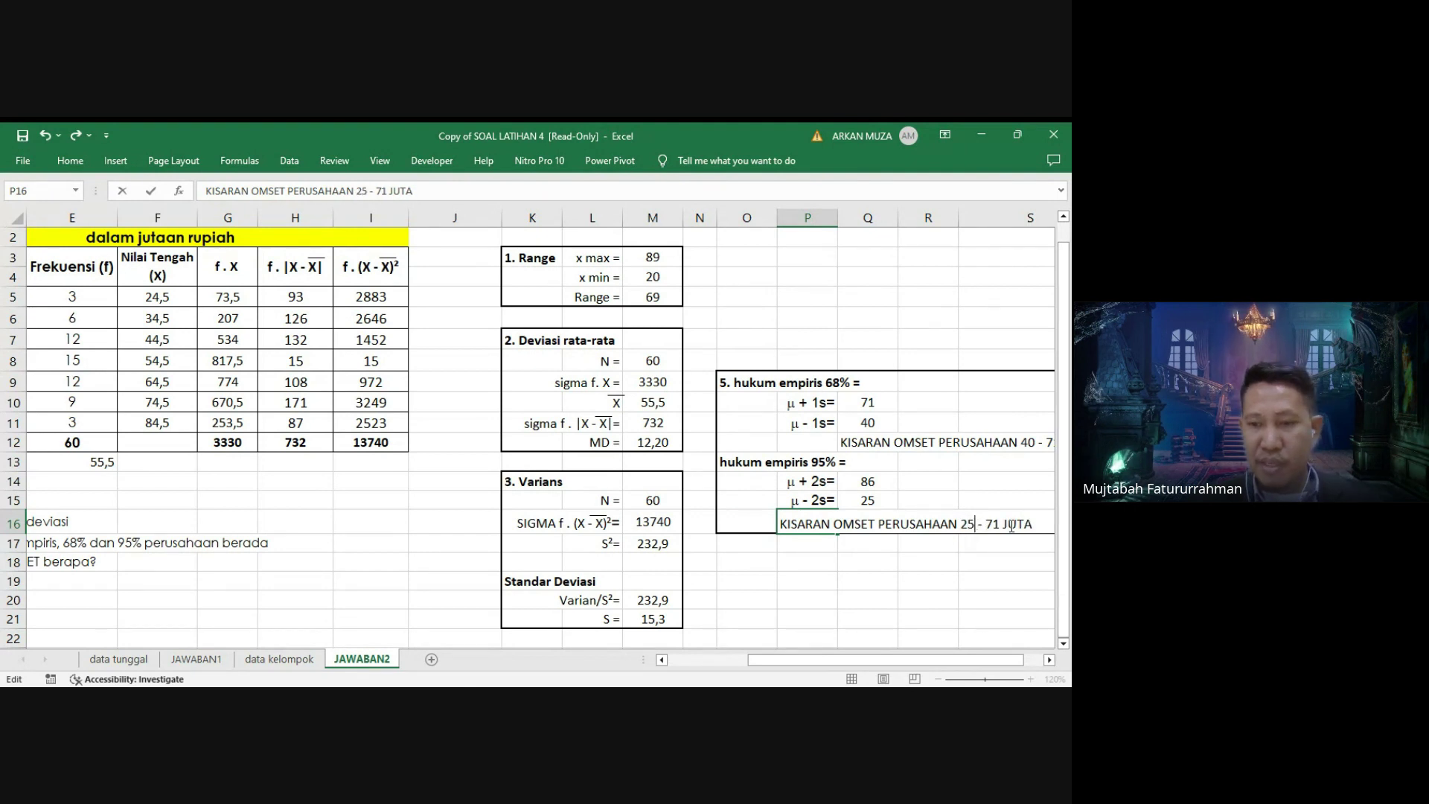
key("BackSpace")
key("BackSpace")
key("BackSpace")
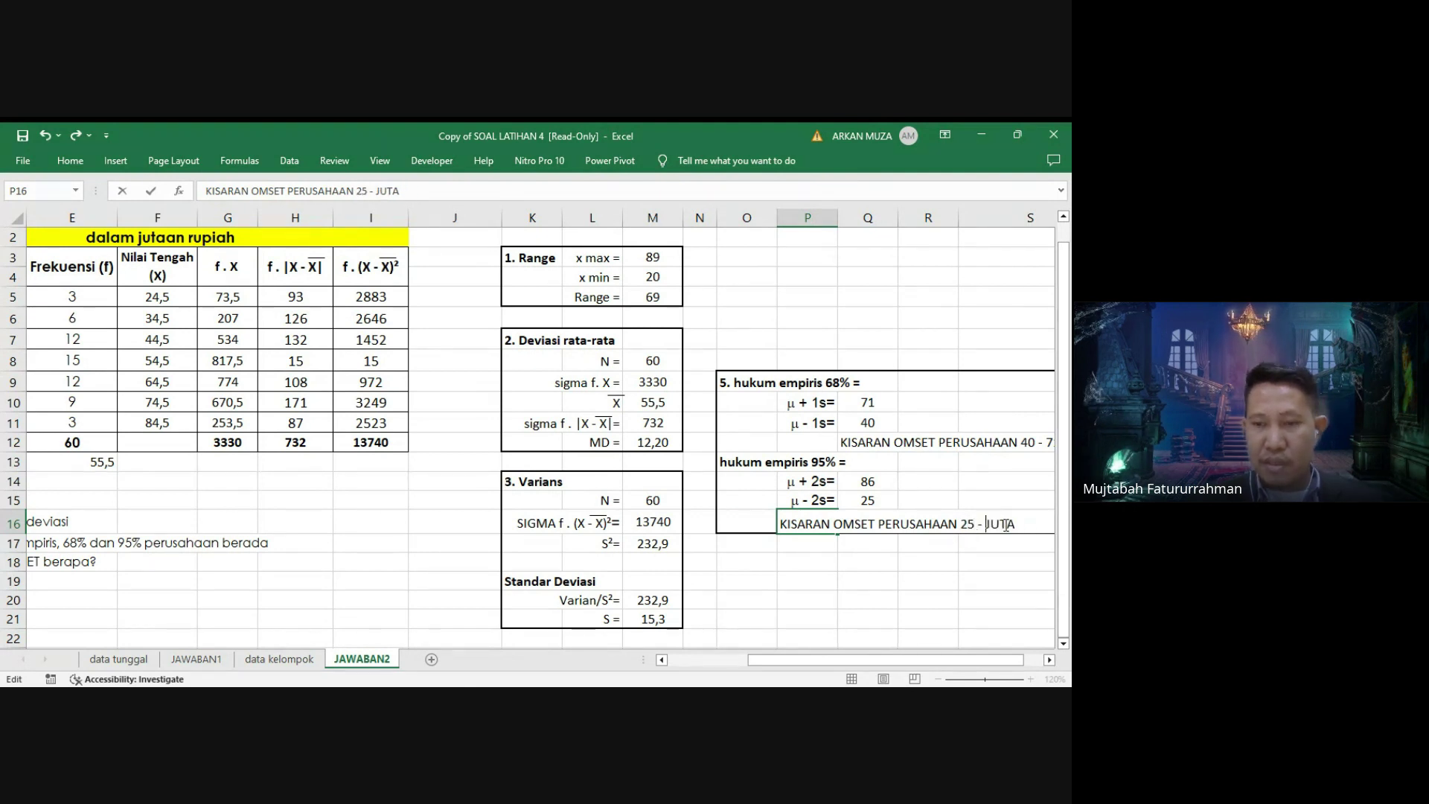
type("86")
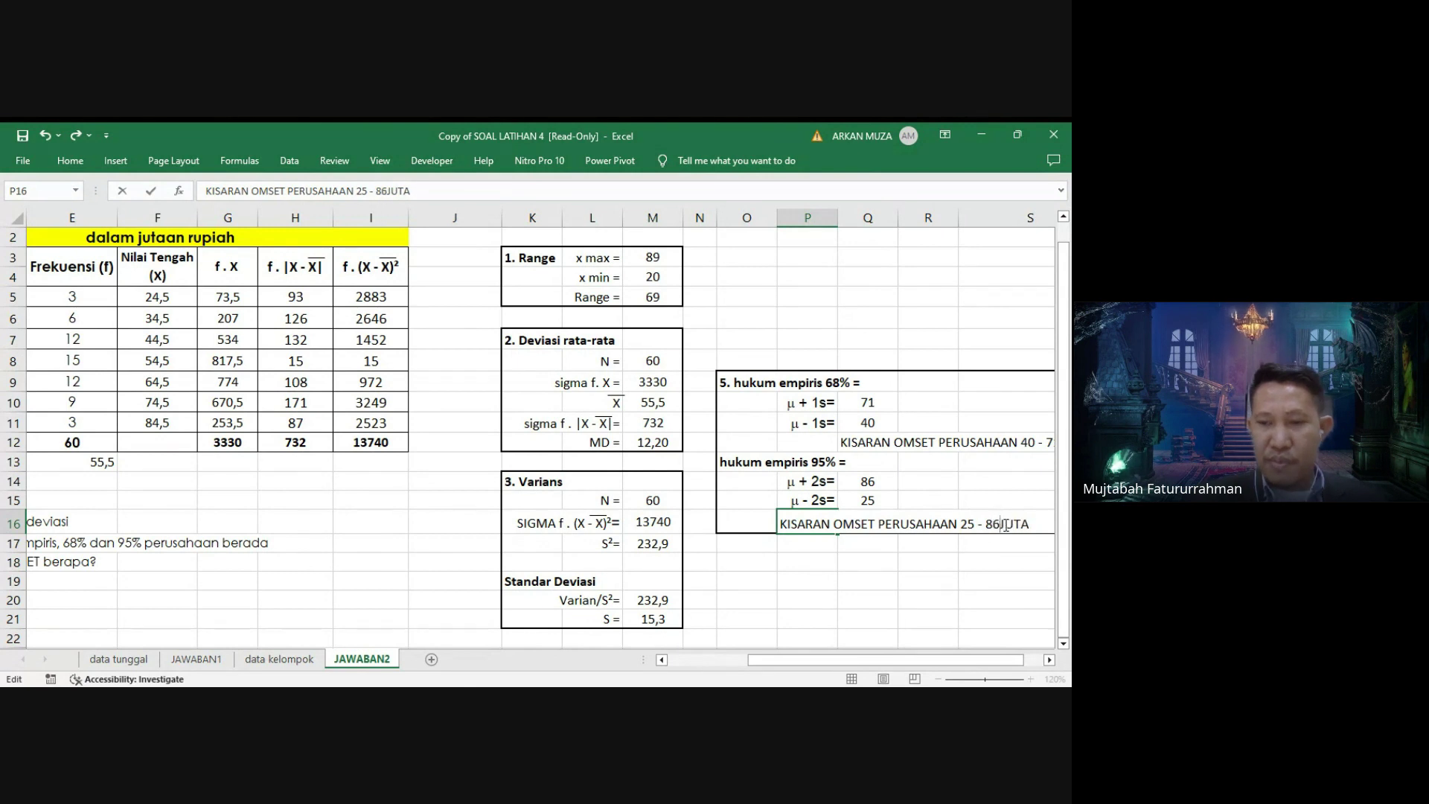
key("Return")
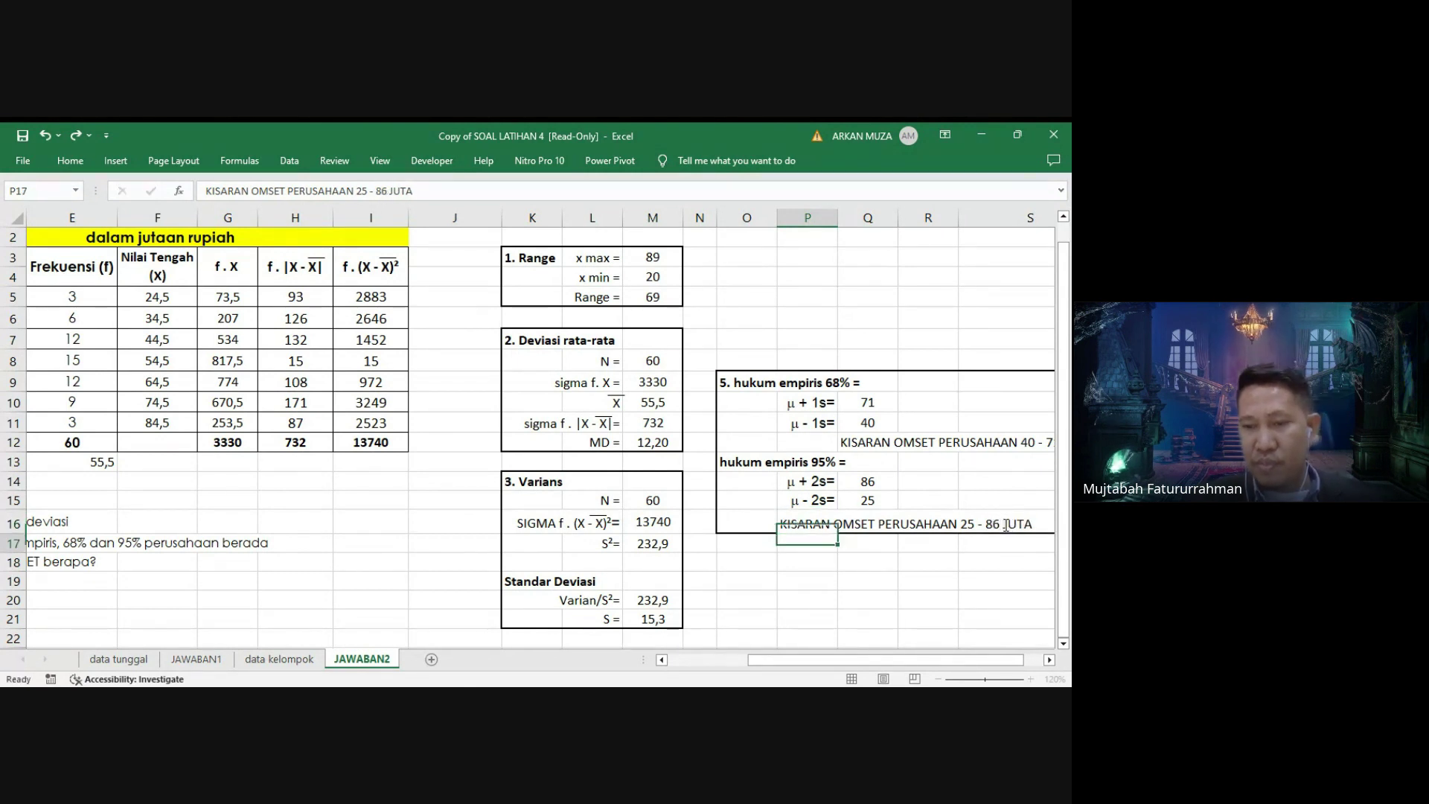
left_click(896, 573)
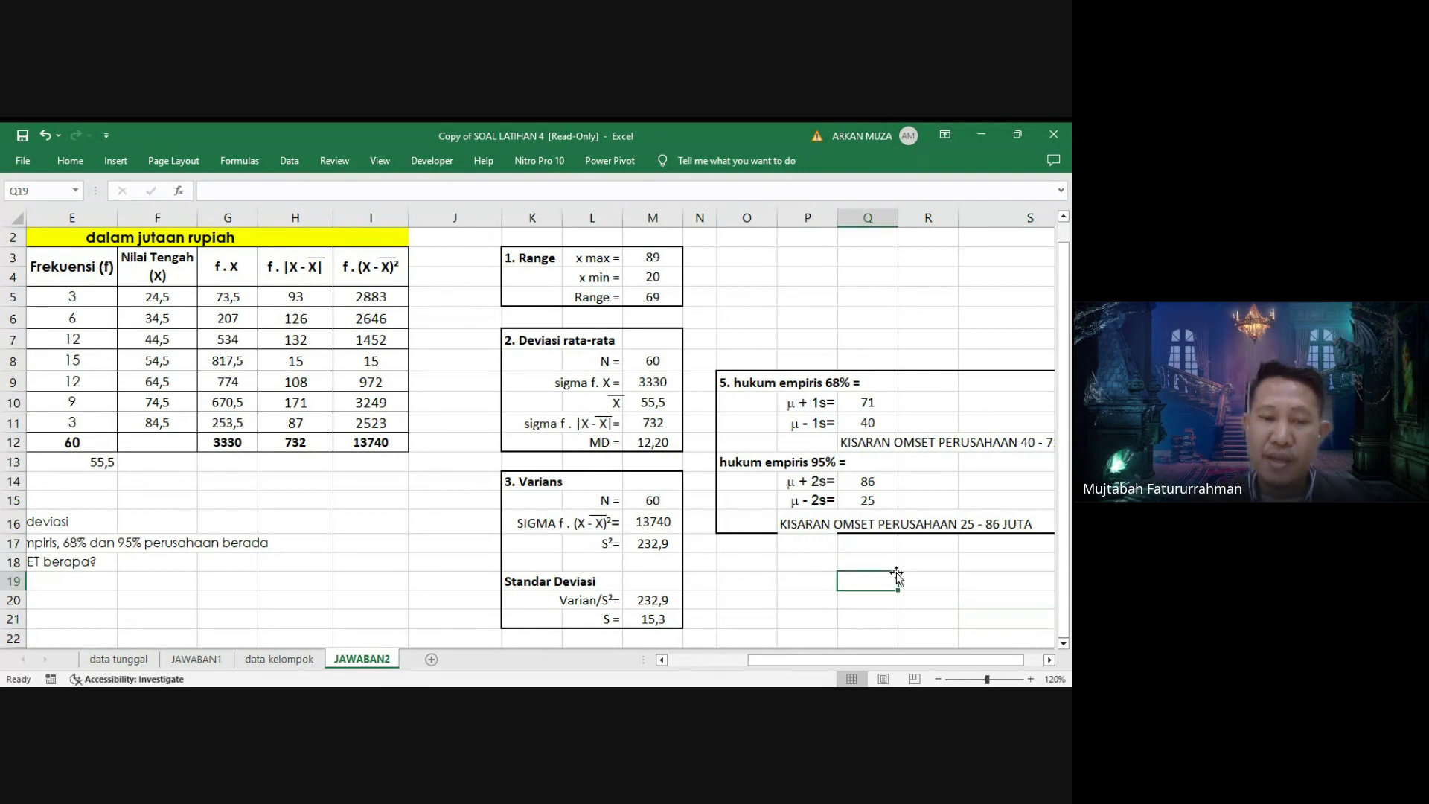
Start saving the read-only workbook as a new copy and choose Local Disk (D:) as the location.
key("ctrl+s")
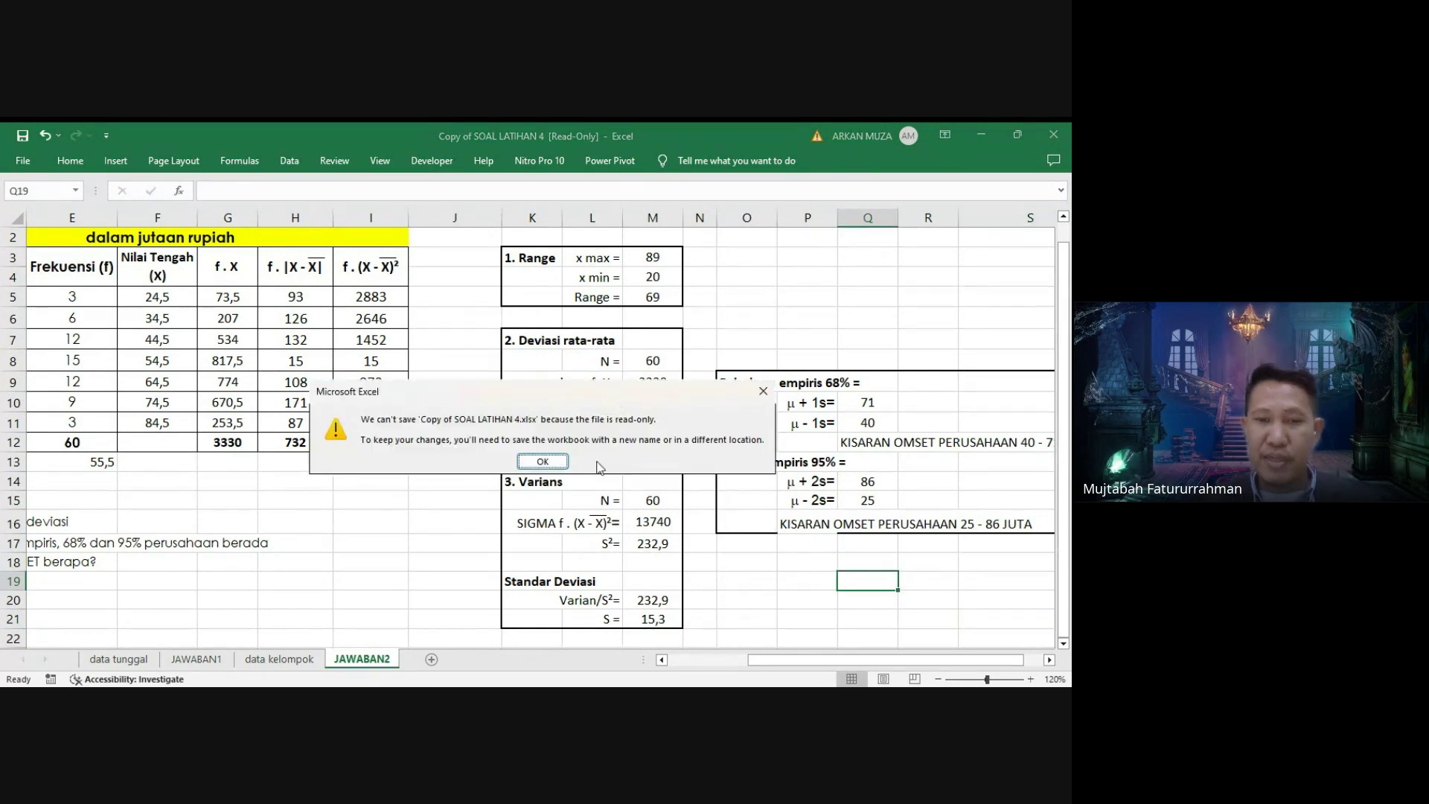
left_click(542, 462)
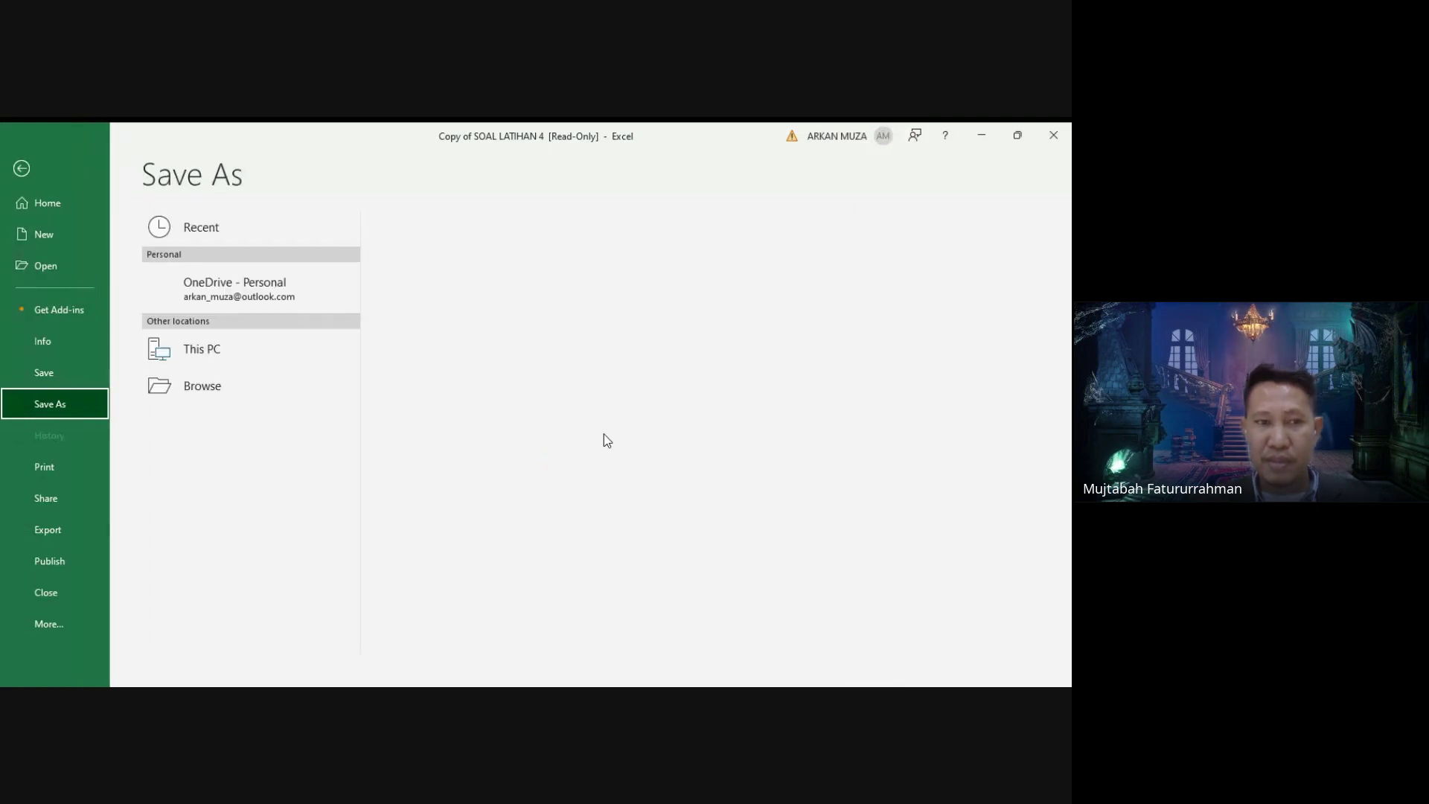
left_click(214, 427)
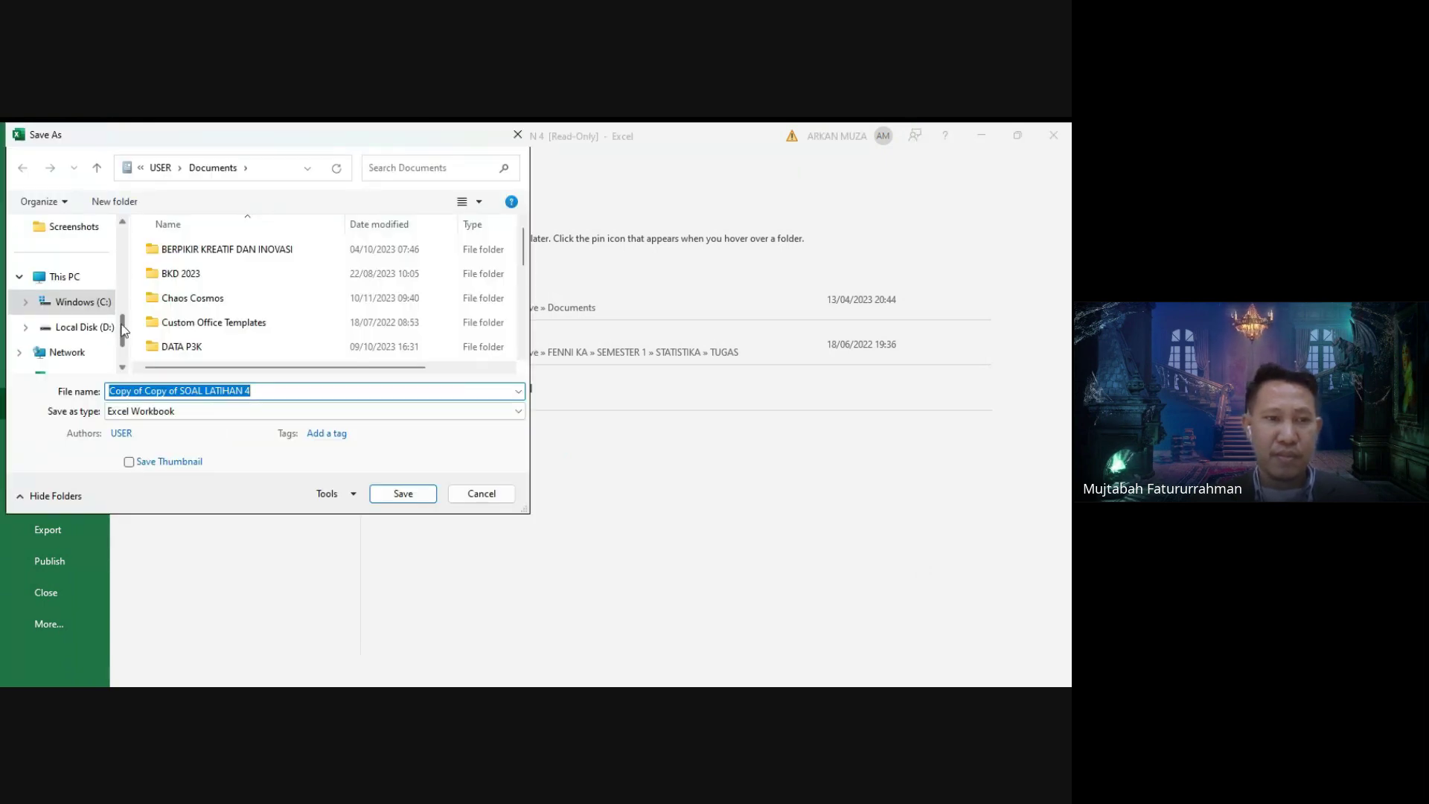
scroll(124, 355, "down", 1)
scroll(124, 356, "up", 3)
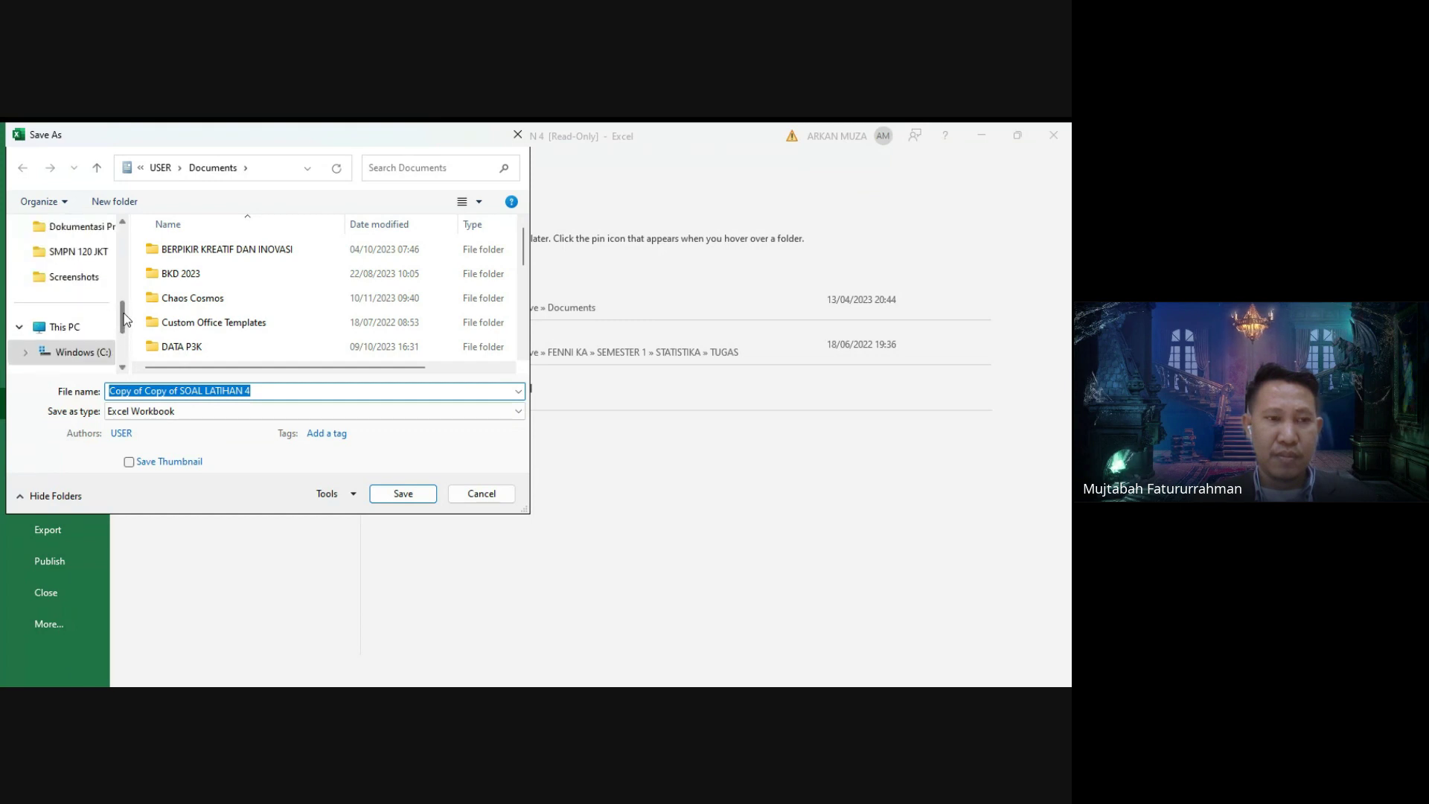
scroll(124, 312, "down", 3)
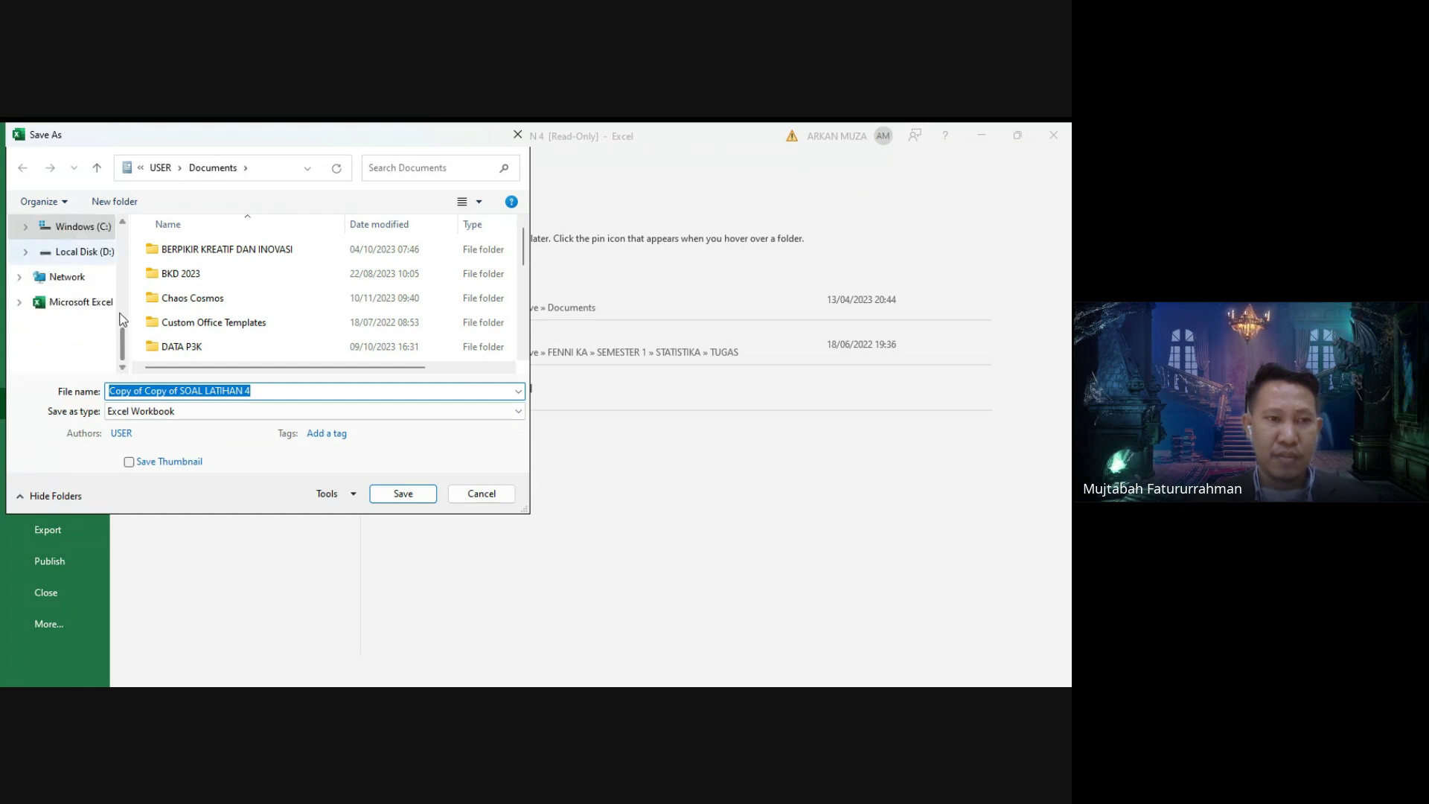
left_click(105, 256)
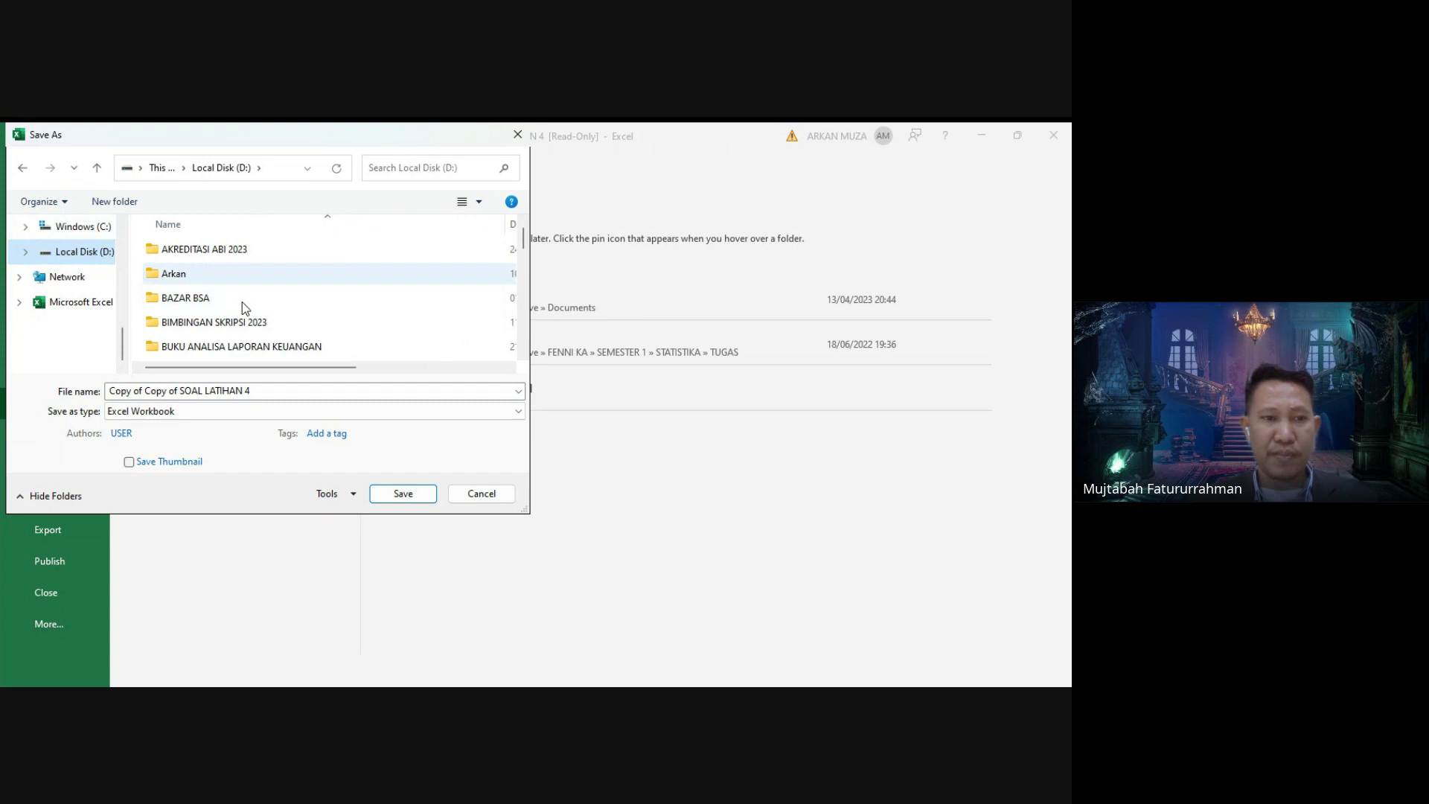
Save the workbook as "Copy of Copy of SOAL LATIHAN 4" in the PERTEMUAN 4 folder under JURUSAN 2022 and MATKUL STATISTIK BISNIS.
scroll(525, 258, "down", 2)
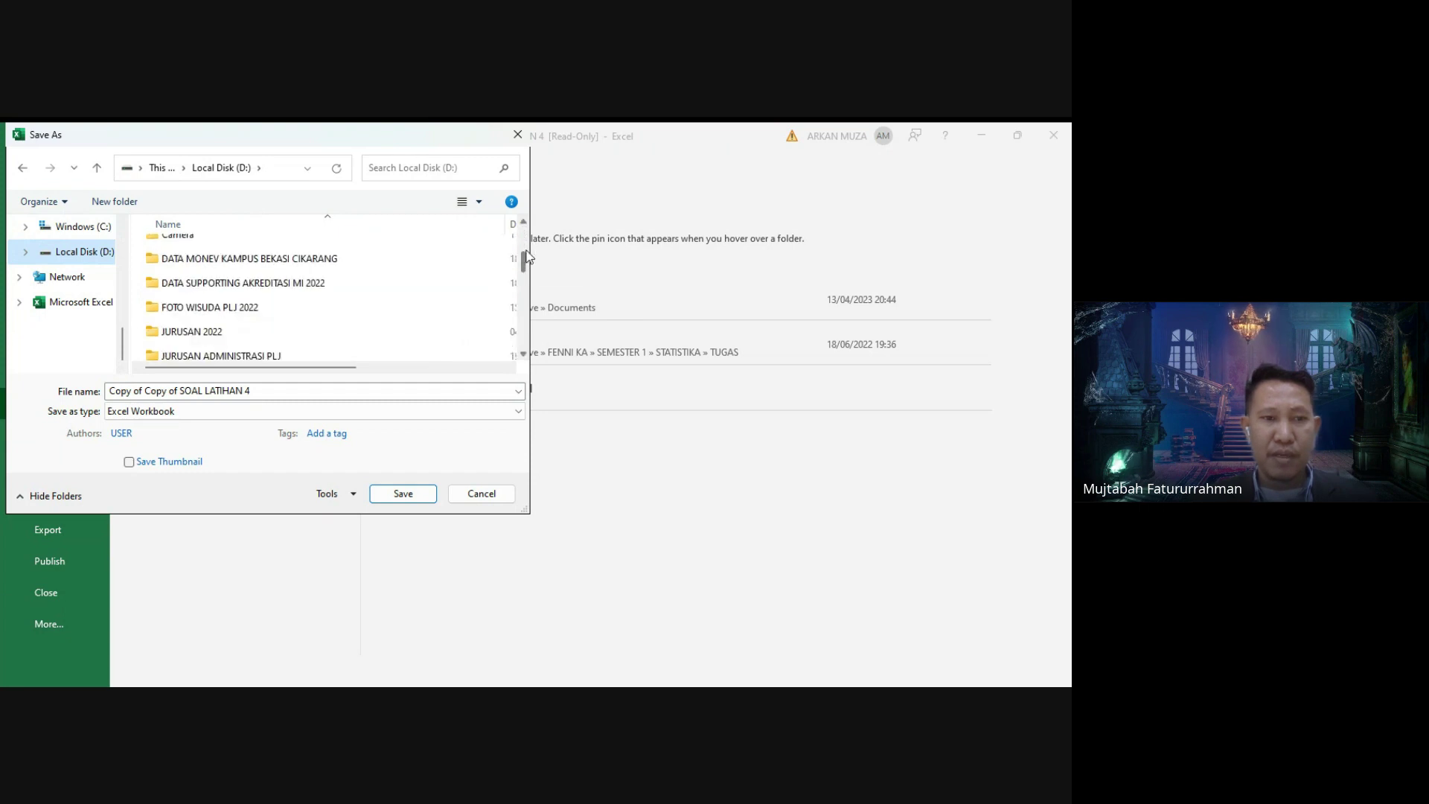
left_click(252, 329)
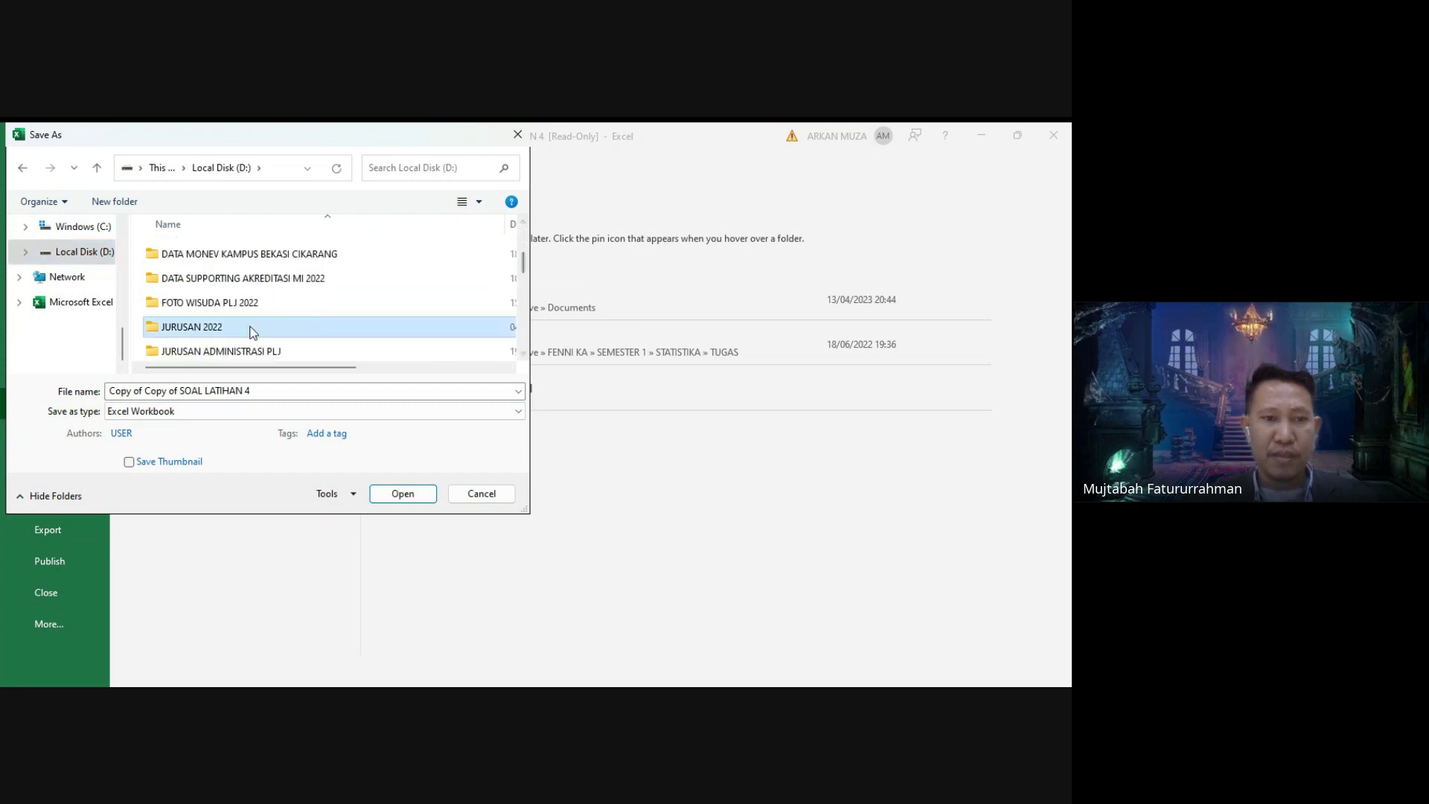
double_click(252, 329)
left_click(270, 347)
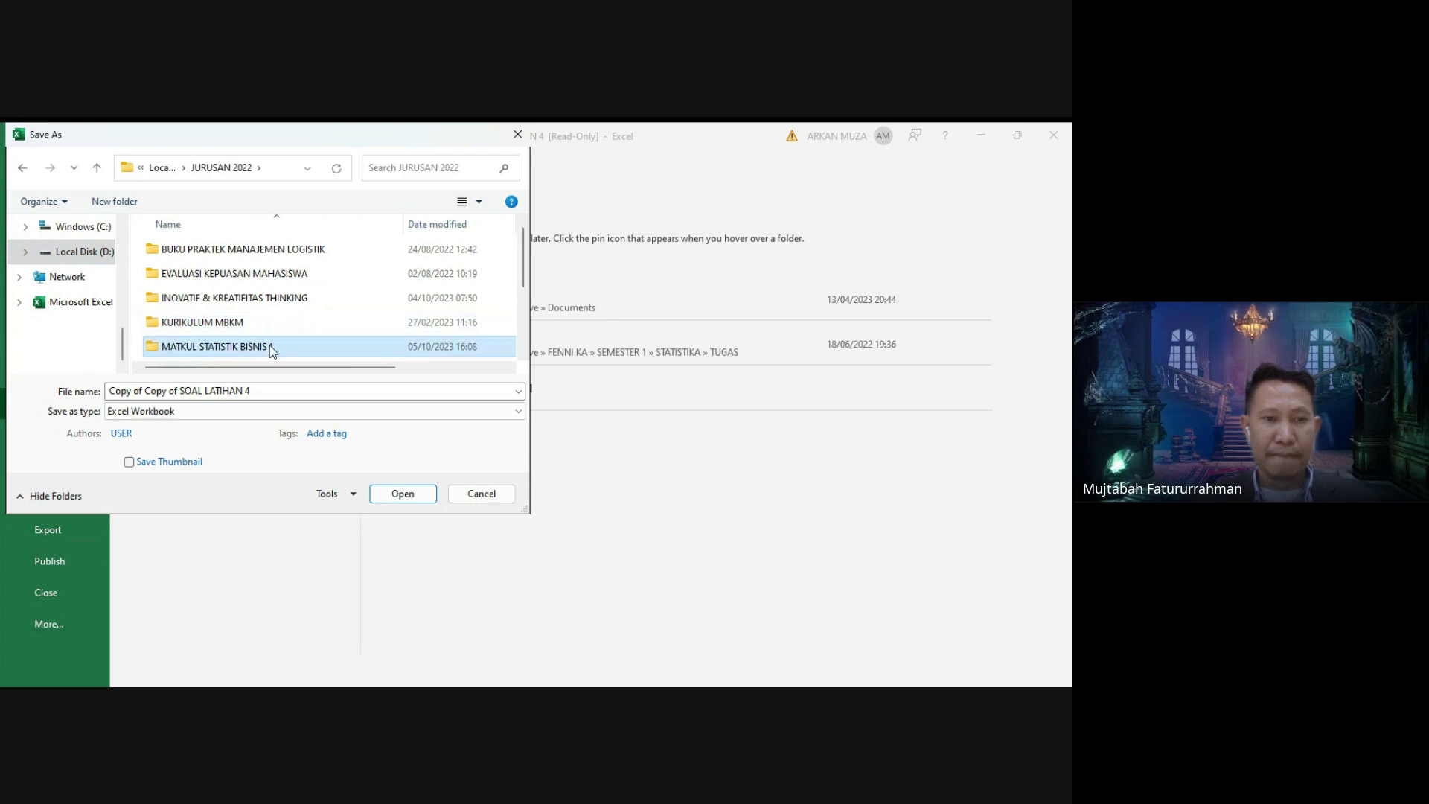
double_click(270, 347)
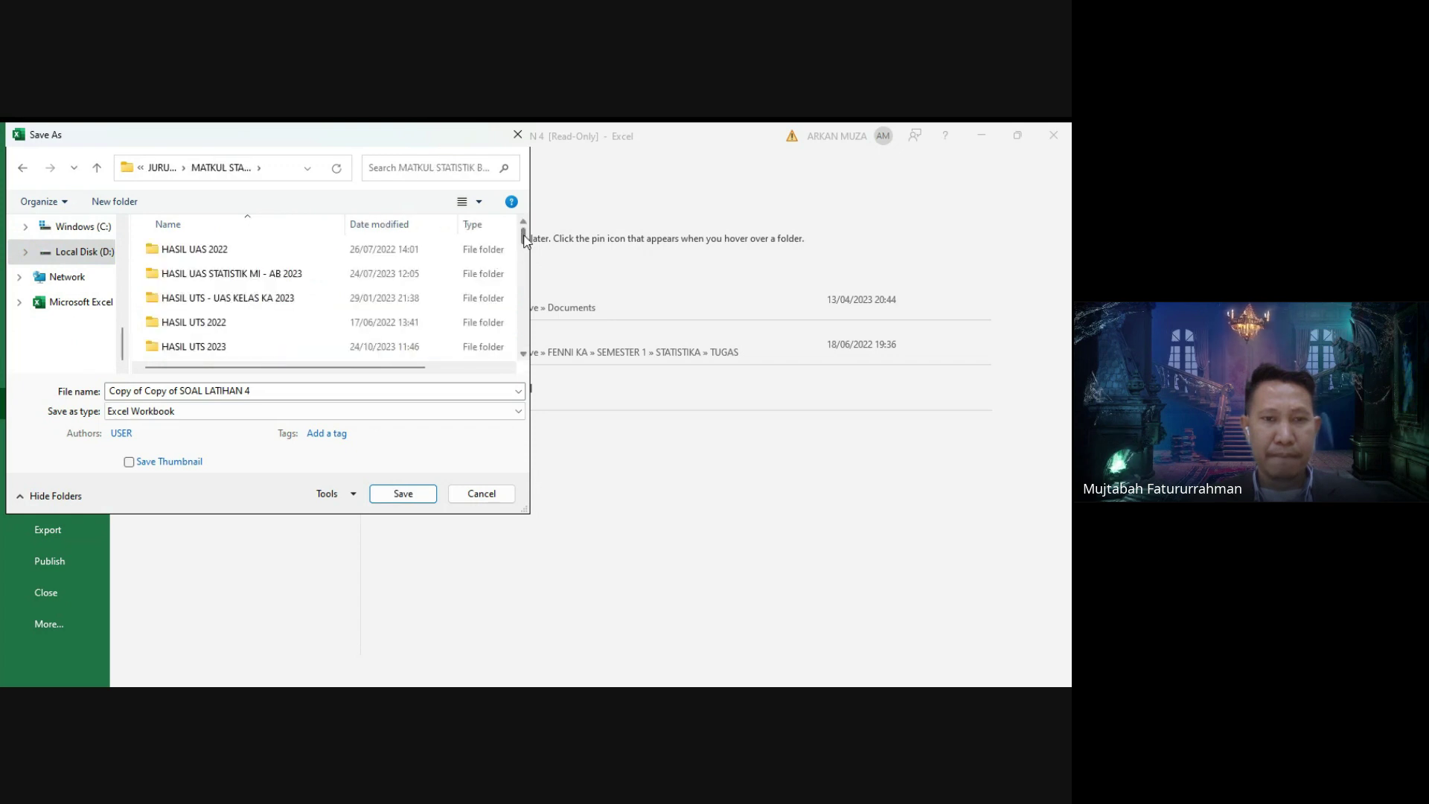
left_click_drag(524, 238, 525, 262)
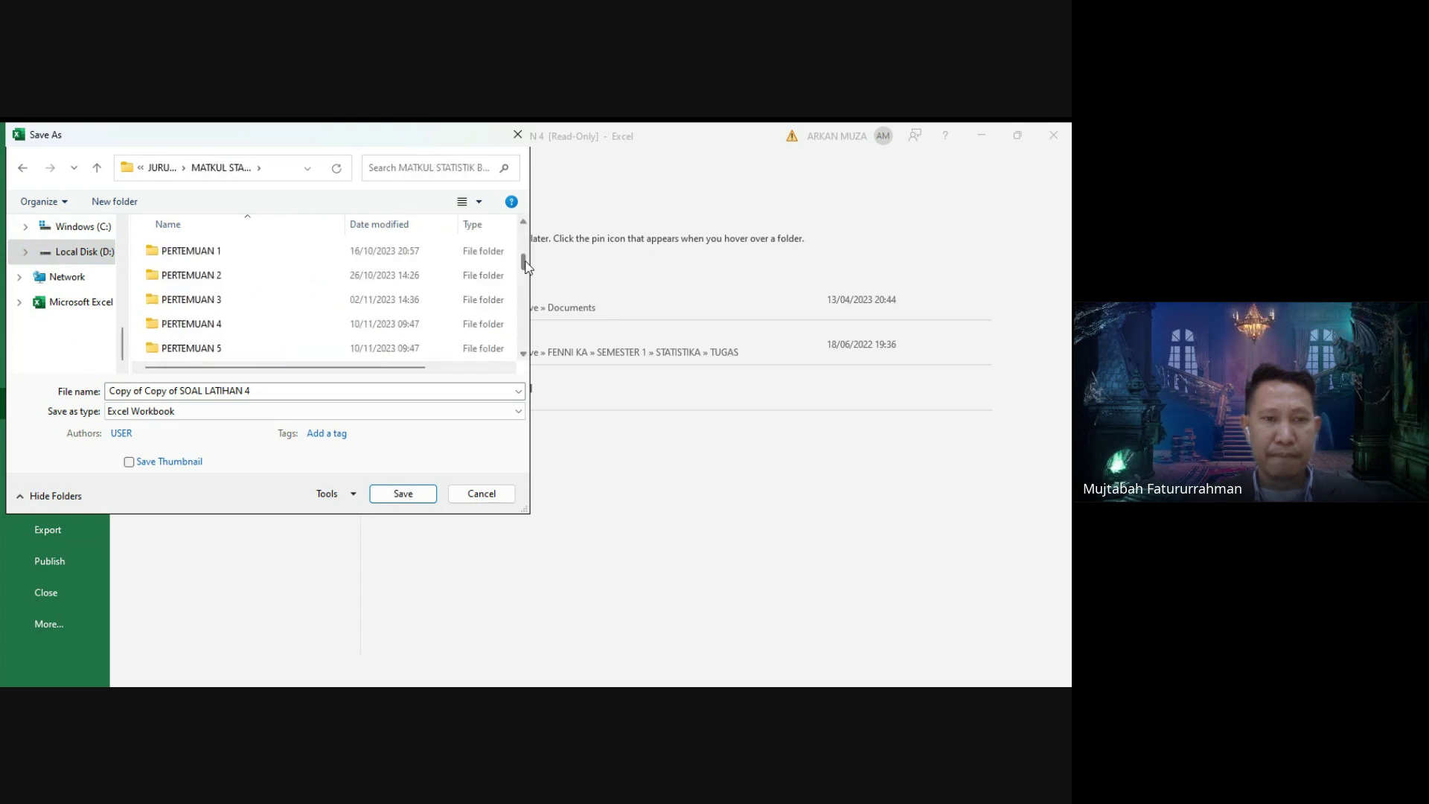
left_click(237, 331)
double_click(236, 331)
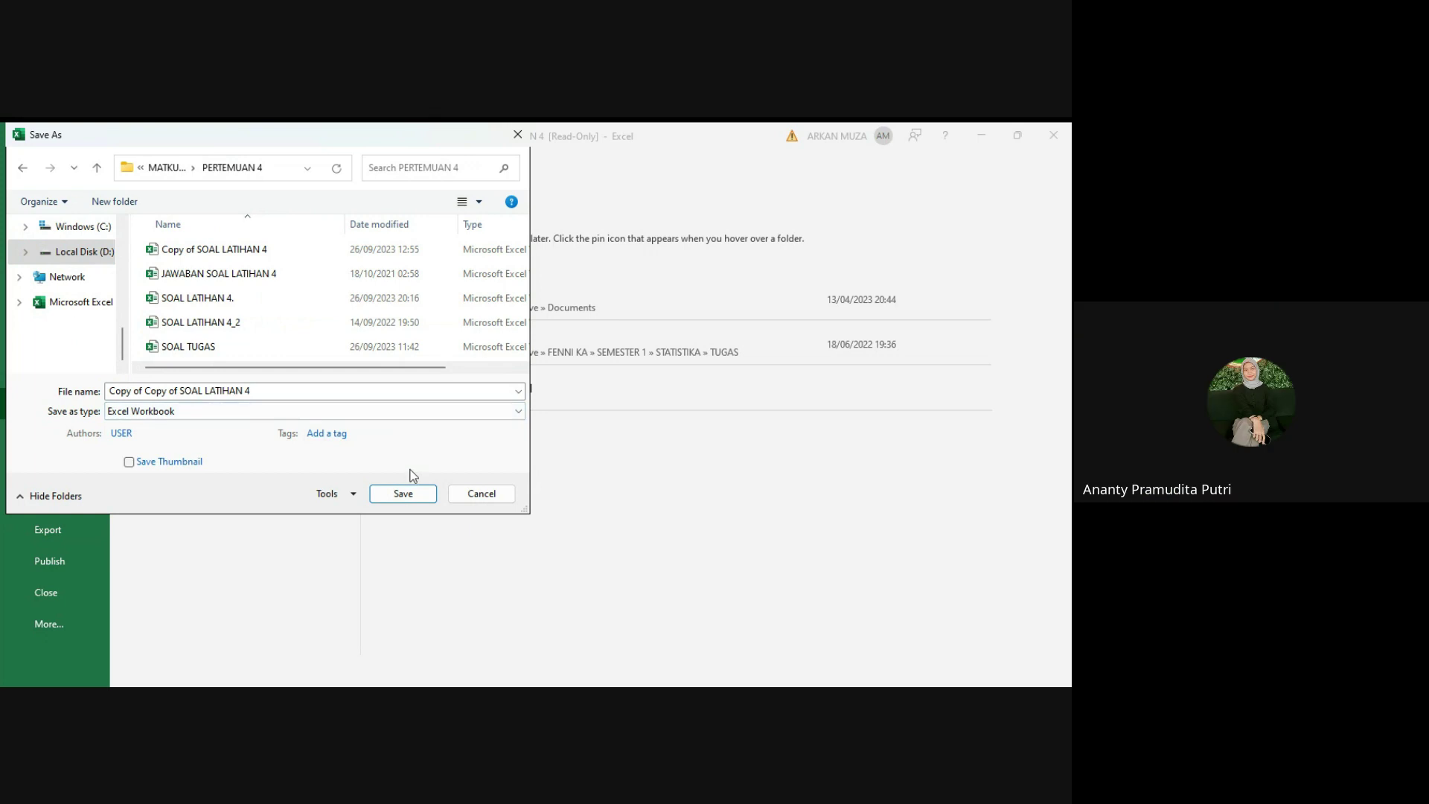
left_click(408, 494)
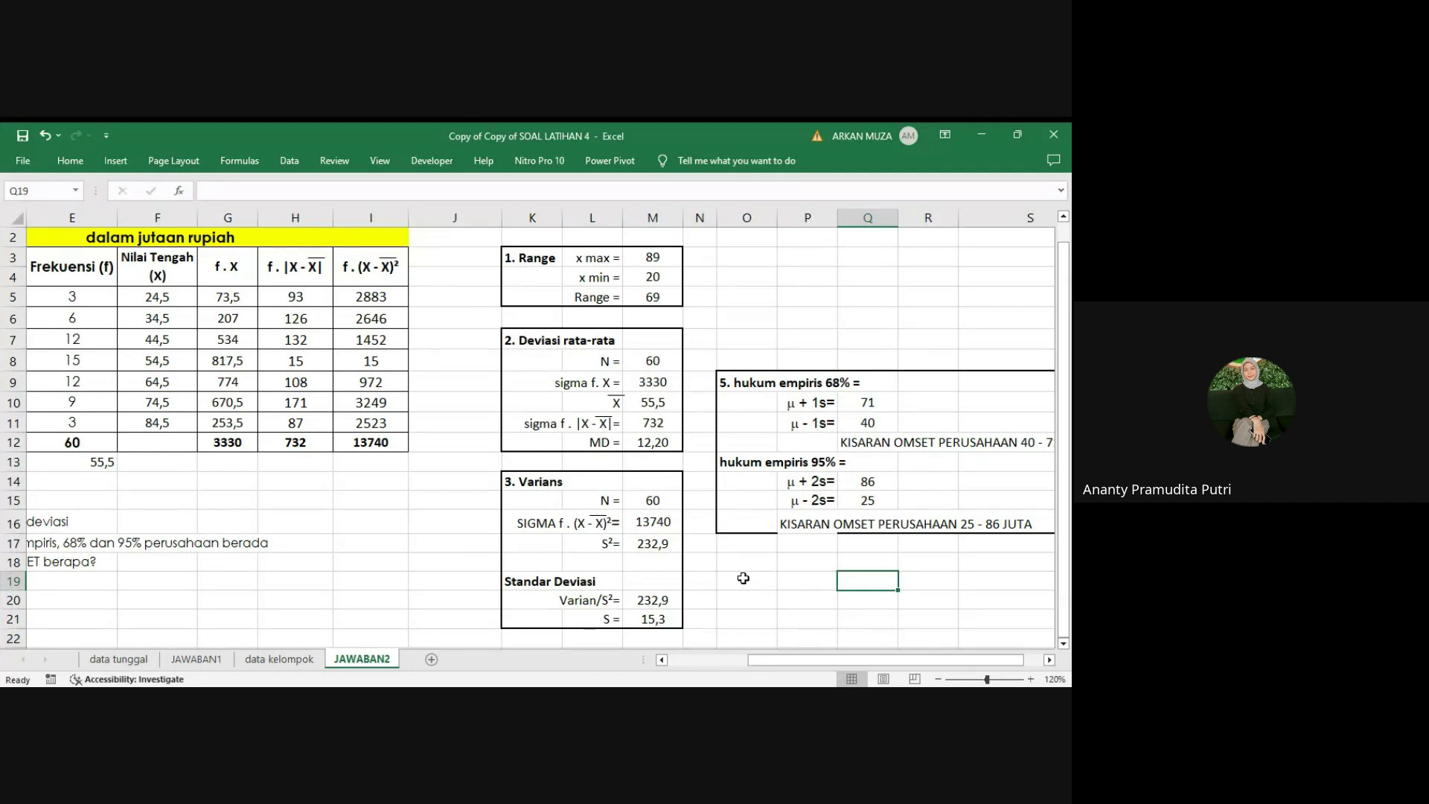
Review the answer blocks on JAWABAN2, examining the hukum empiris conclusions and the Varians formulas in M17 and M16.
left_click(1050, 660)
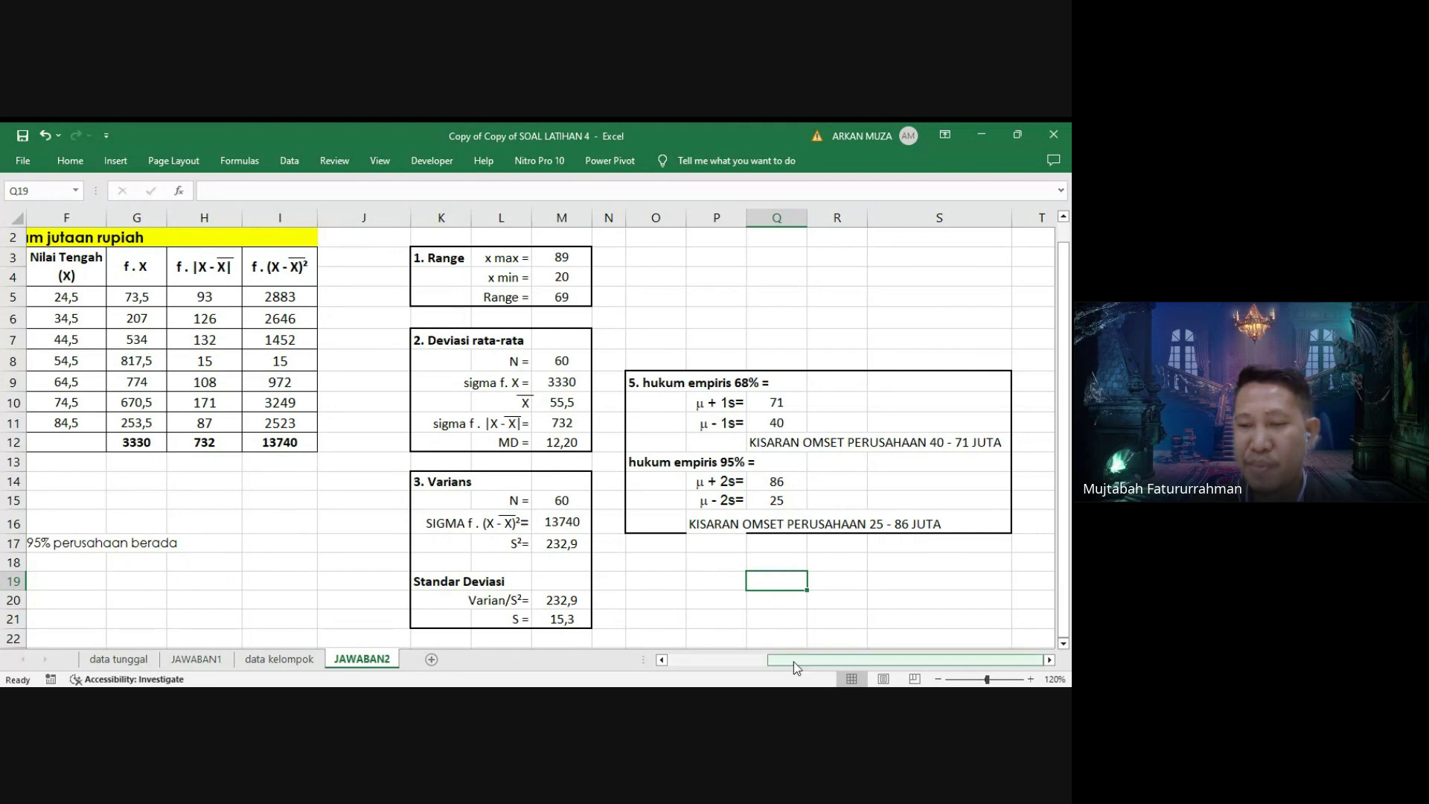
left_click_drag(794, 663, 793, 661)
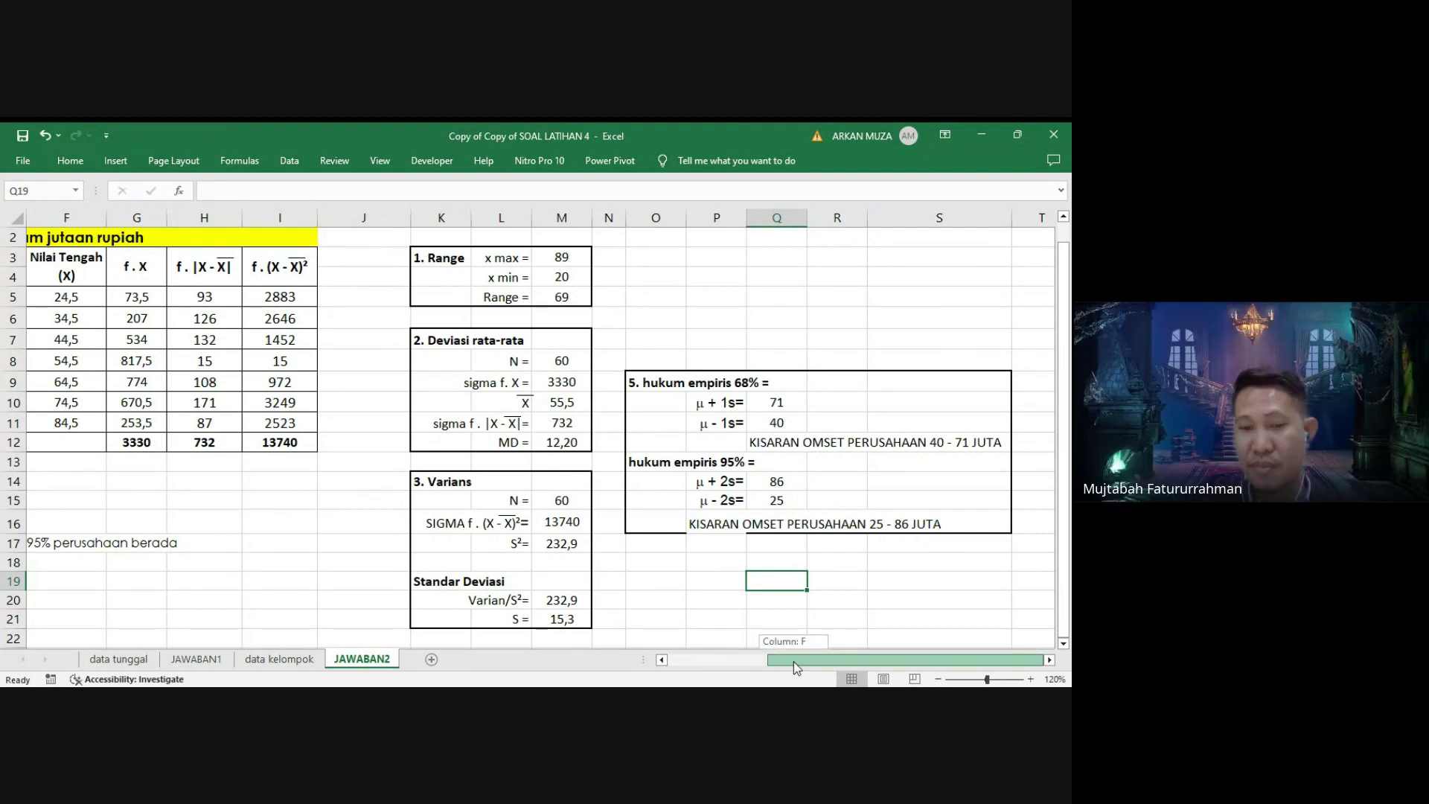
left_click_drag(793, 661, 734, 659)
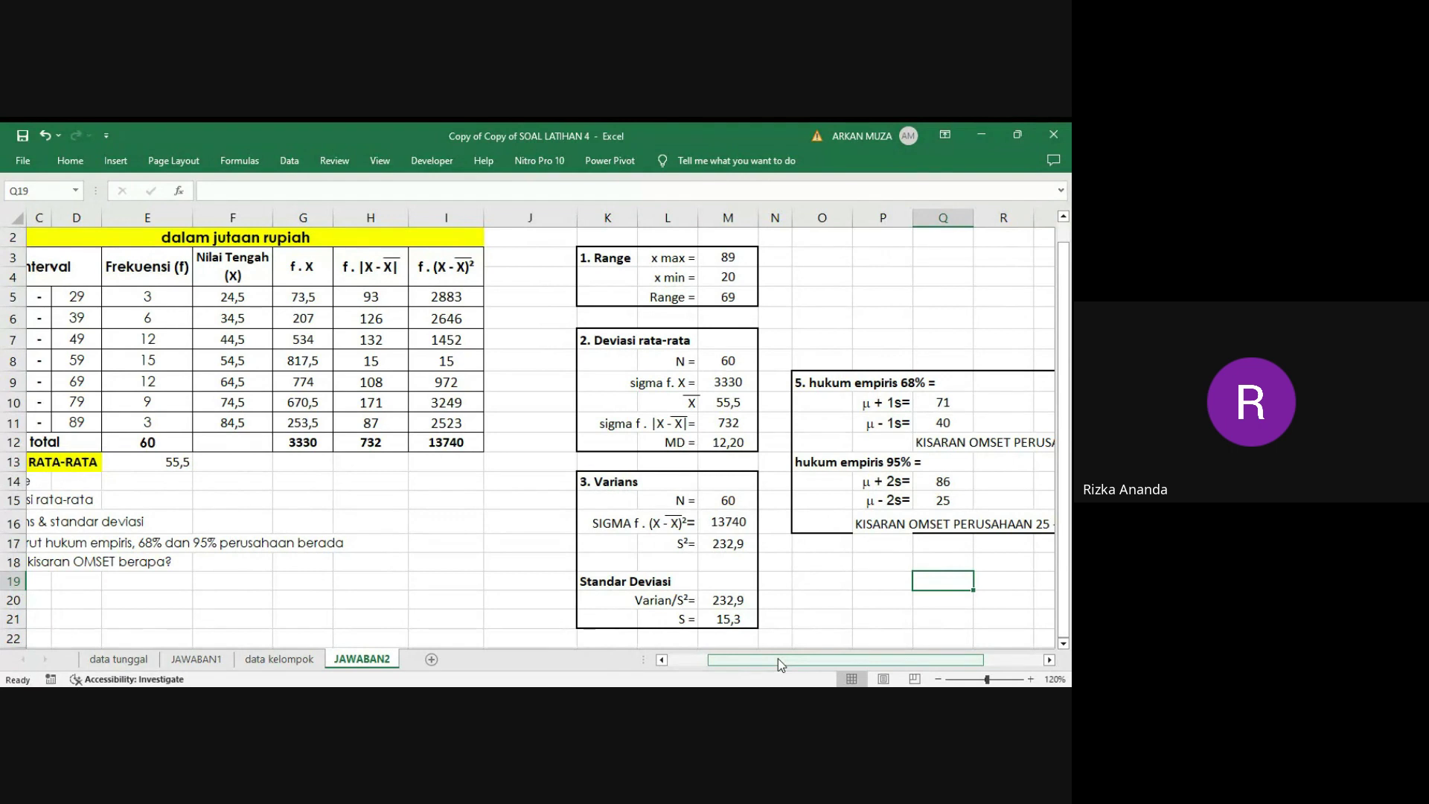
left_click(737, 546)
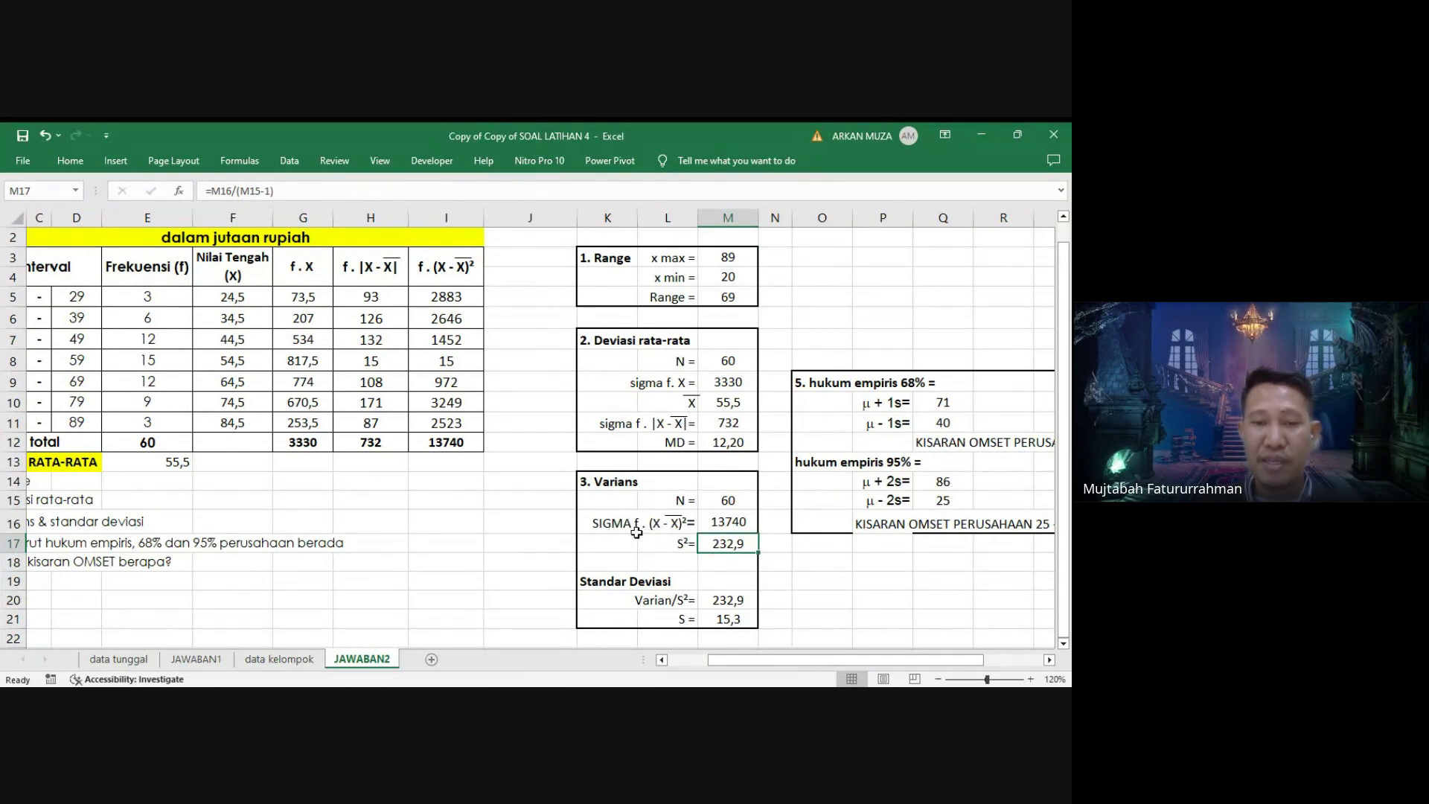
left_click(744, 522)
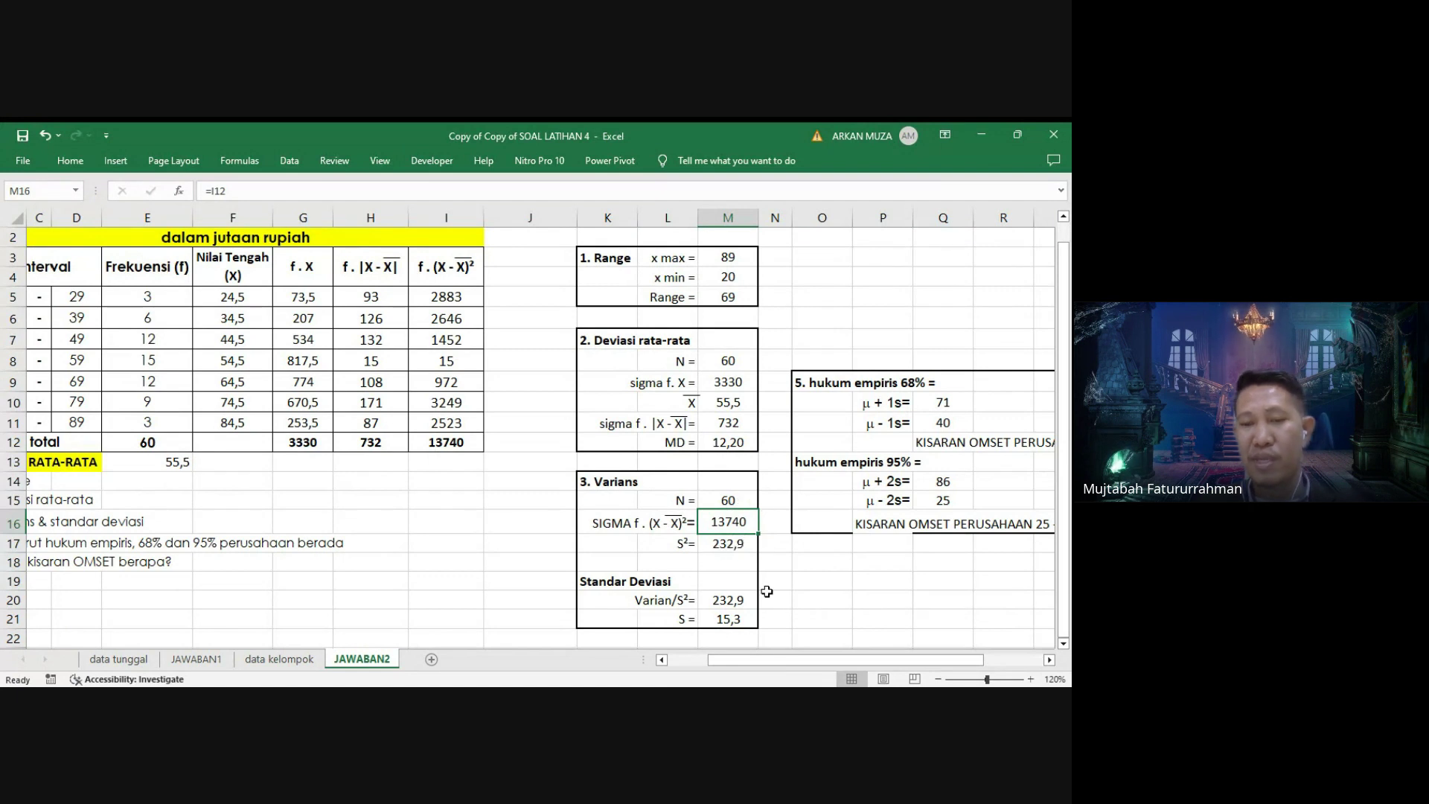
left_click(826, 584)
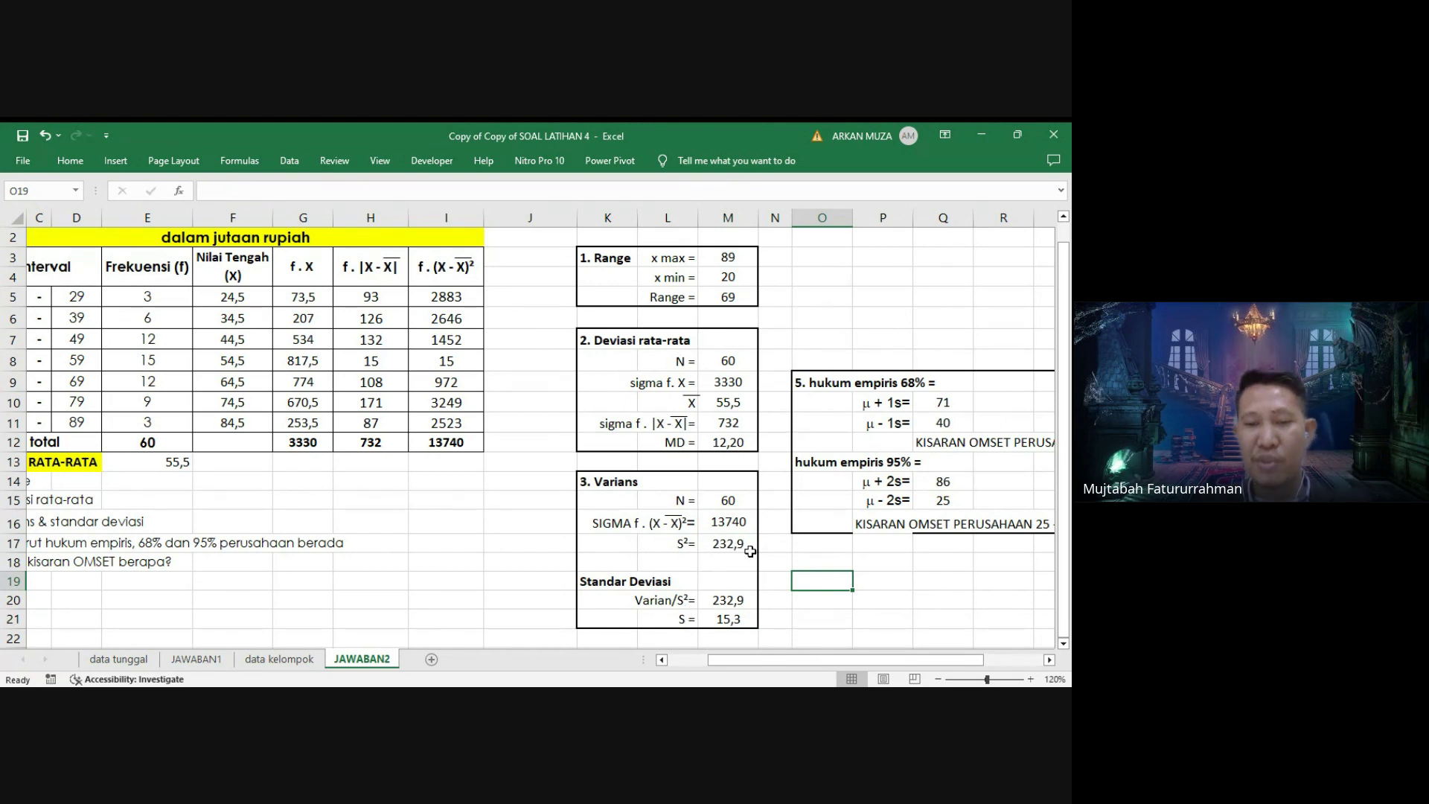
left_click(873, 614)
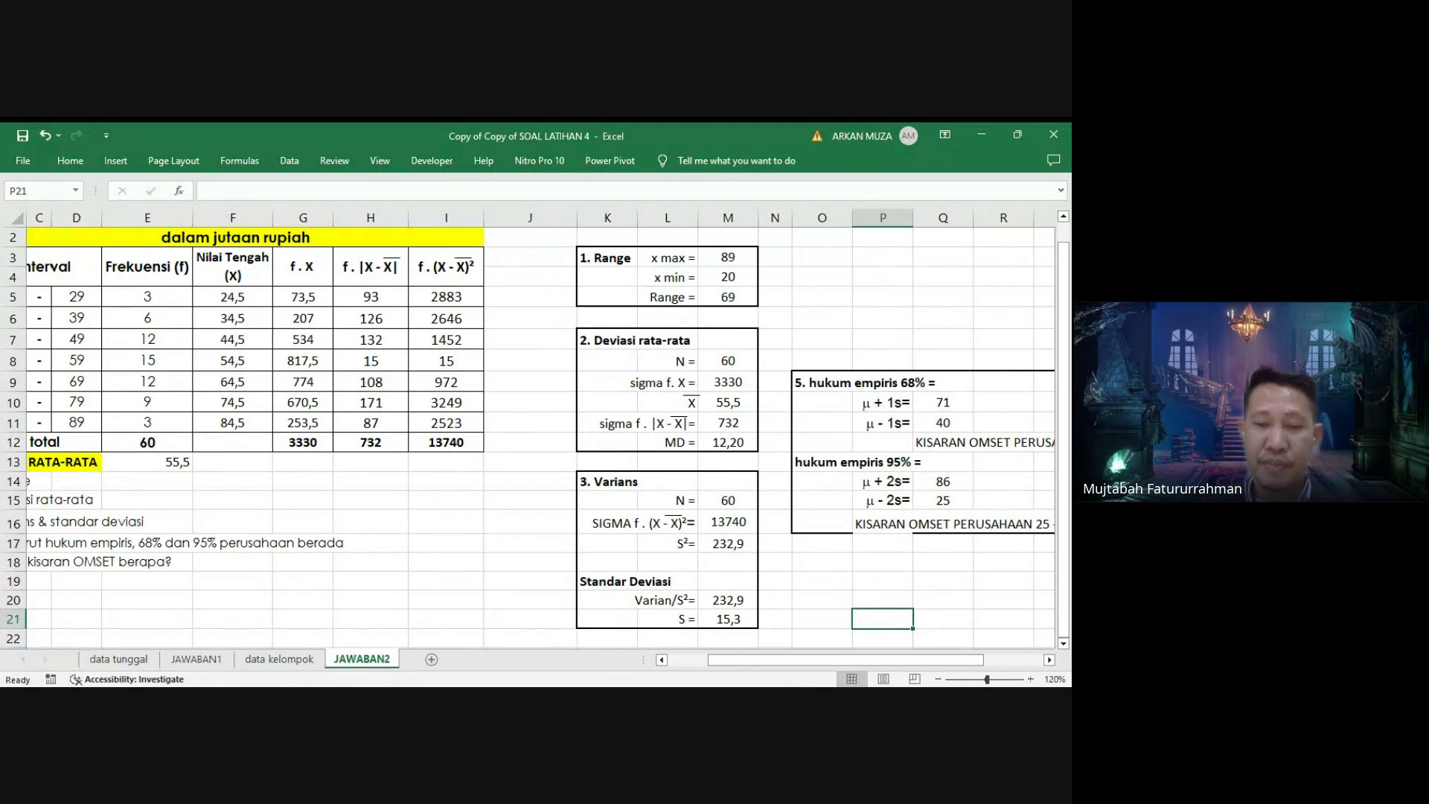
key("alt+Tab")
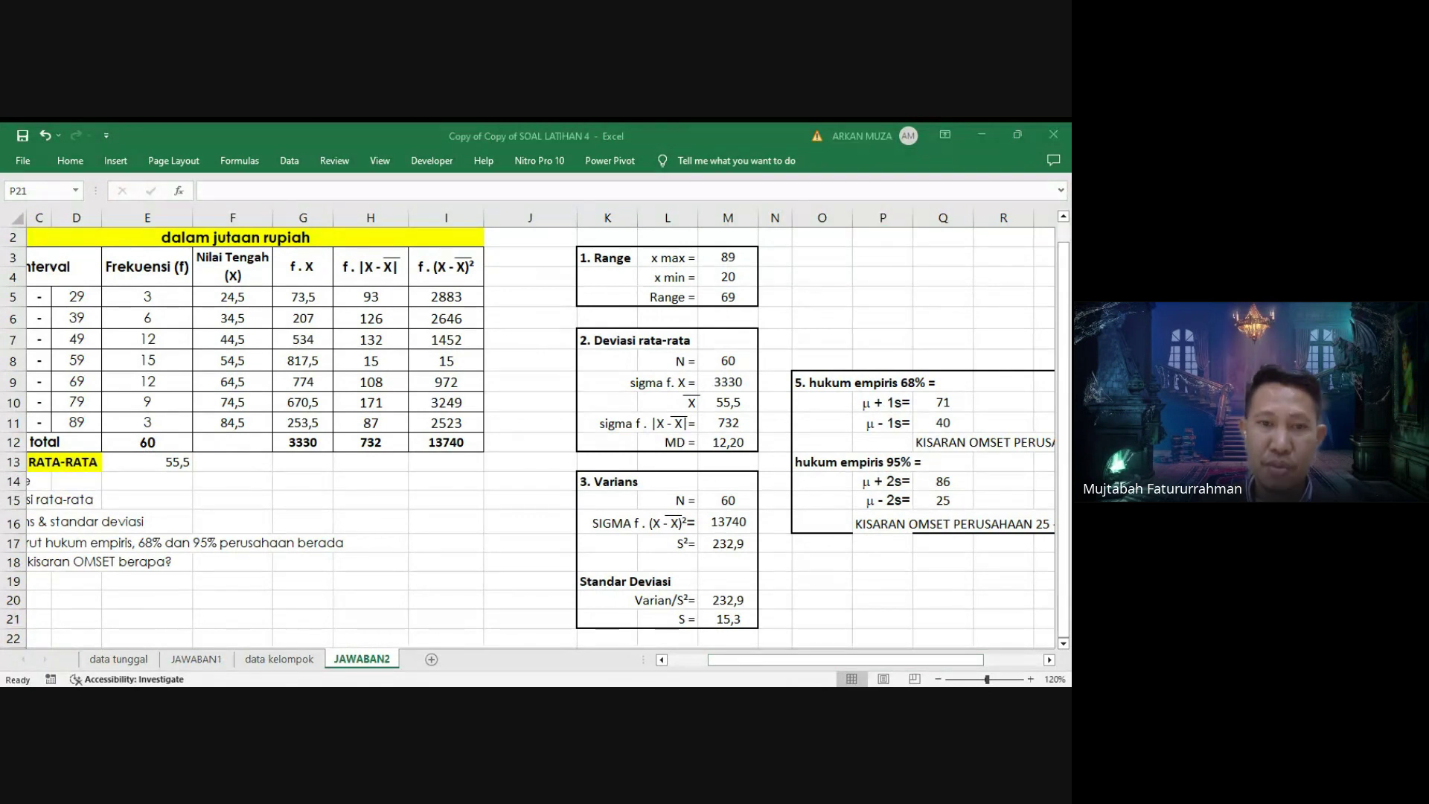